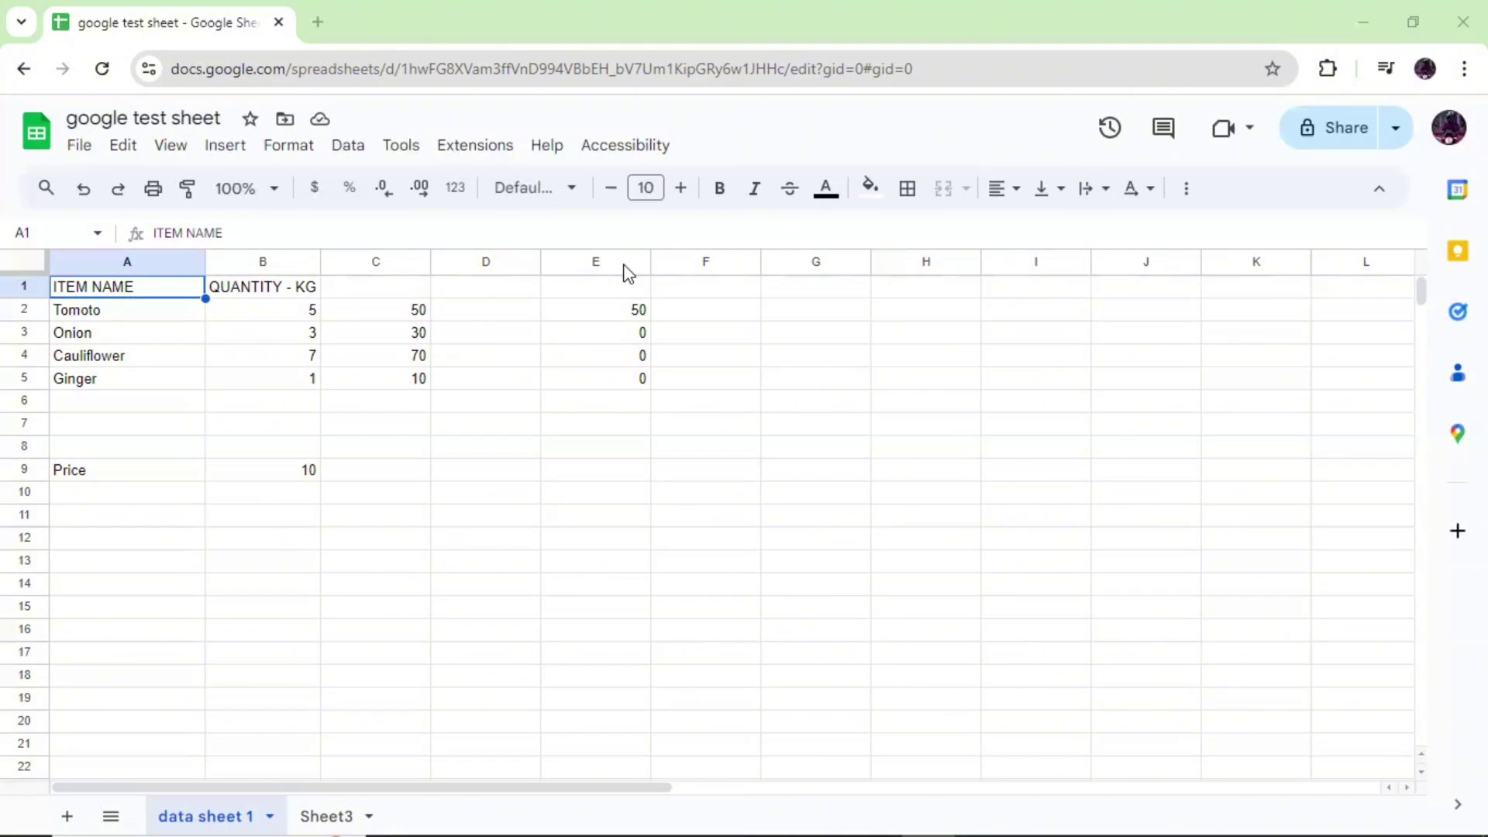
Enter the formula =5+5 in cell F2 and reopen the cell to review its formula.
click(733, 318)
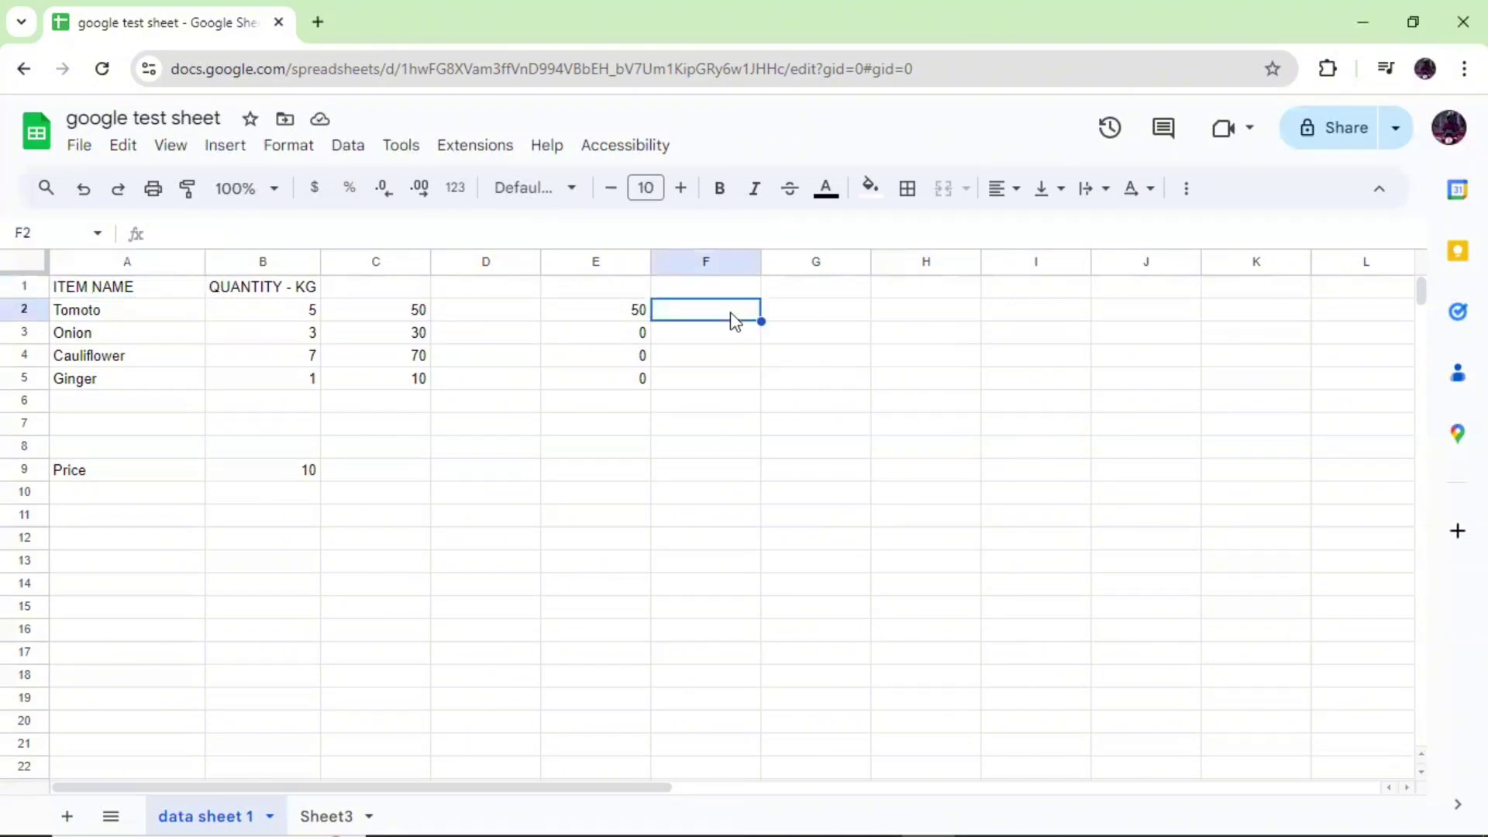
text(=)
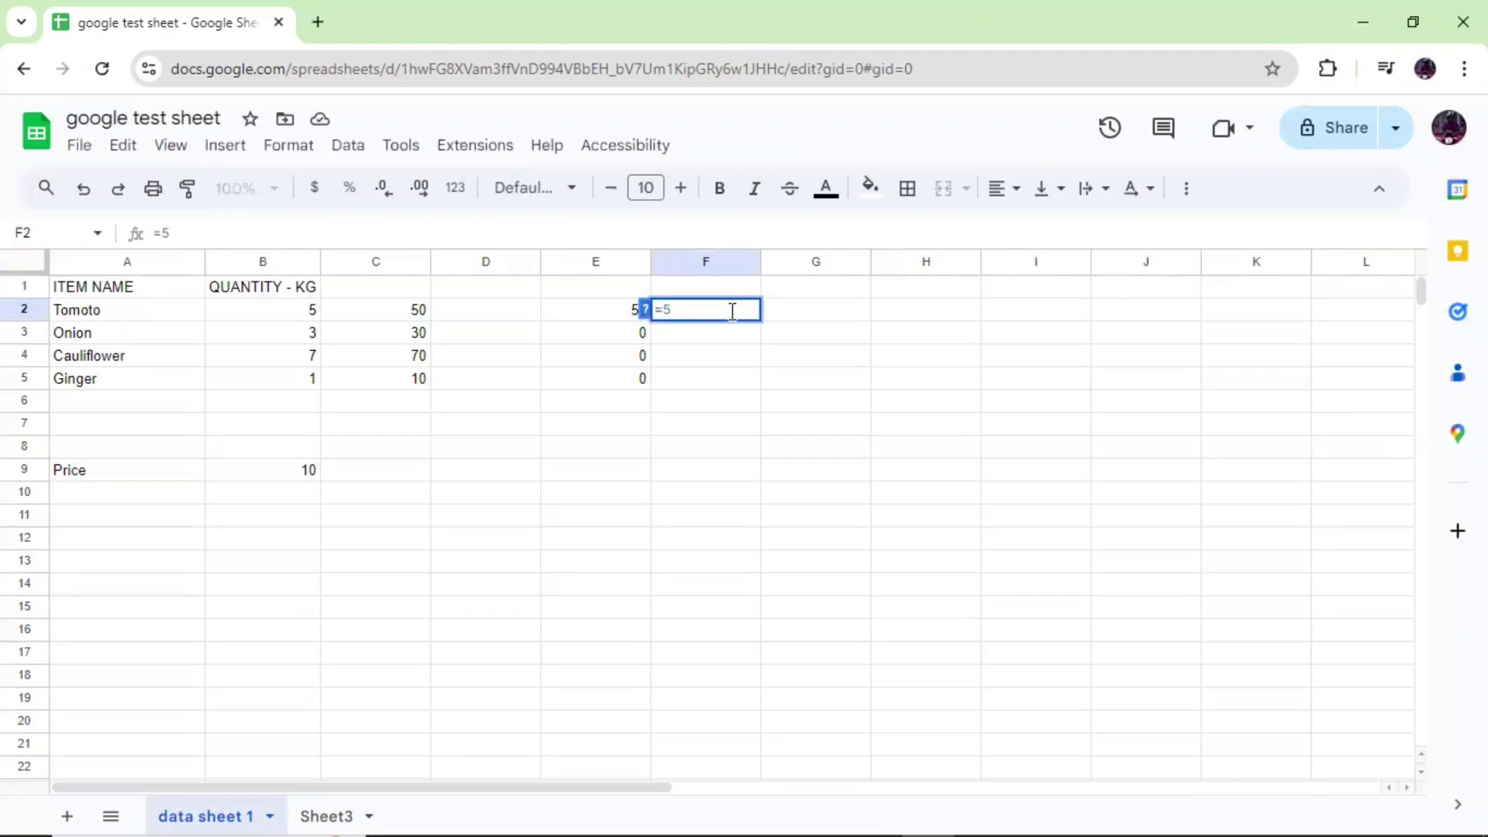
text(5+5)
key(Return)
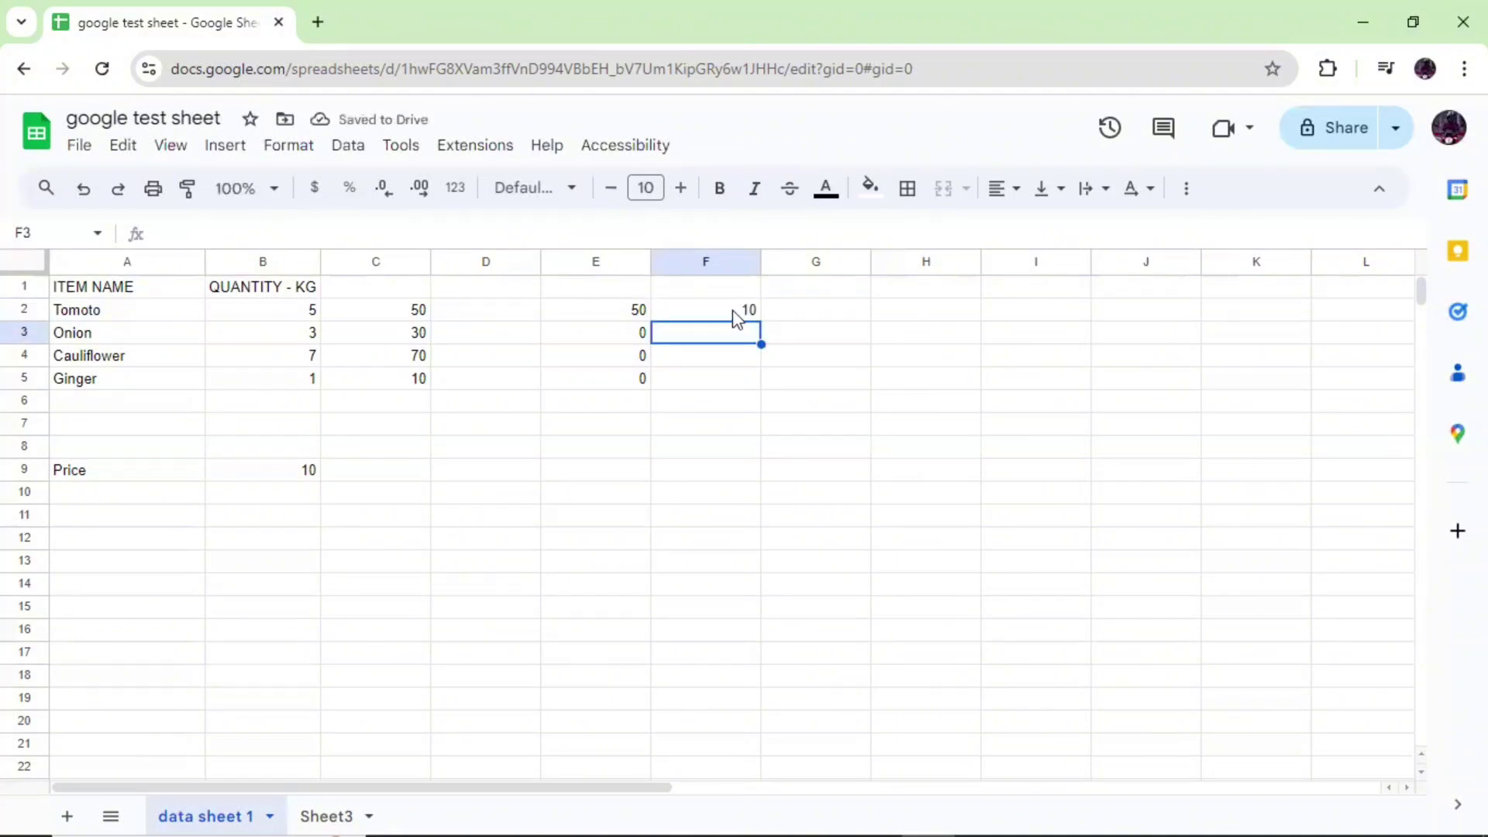
click(733, 310)
double_click(731, 309)
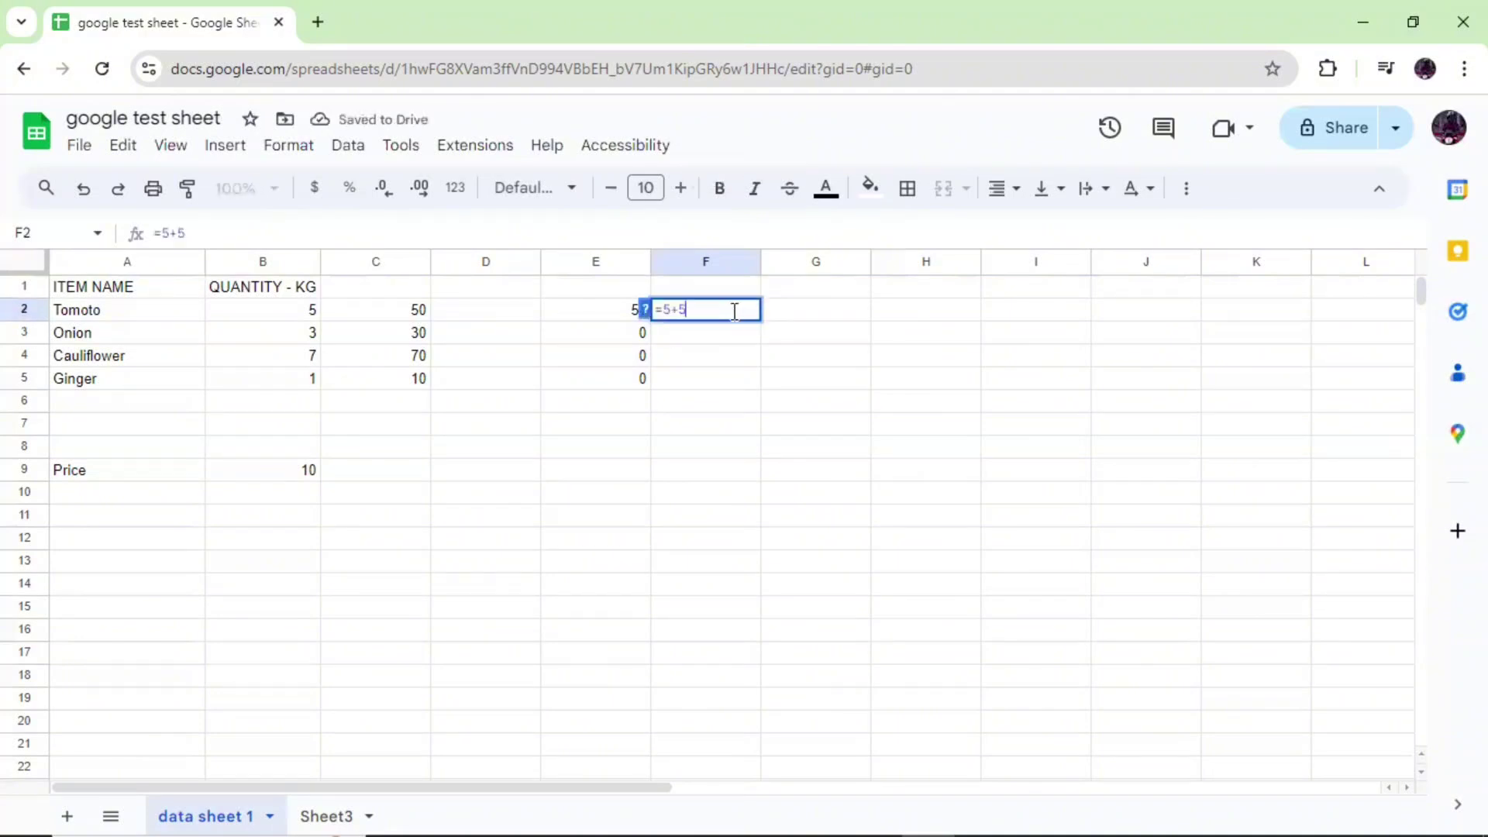
click(644, 310)
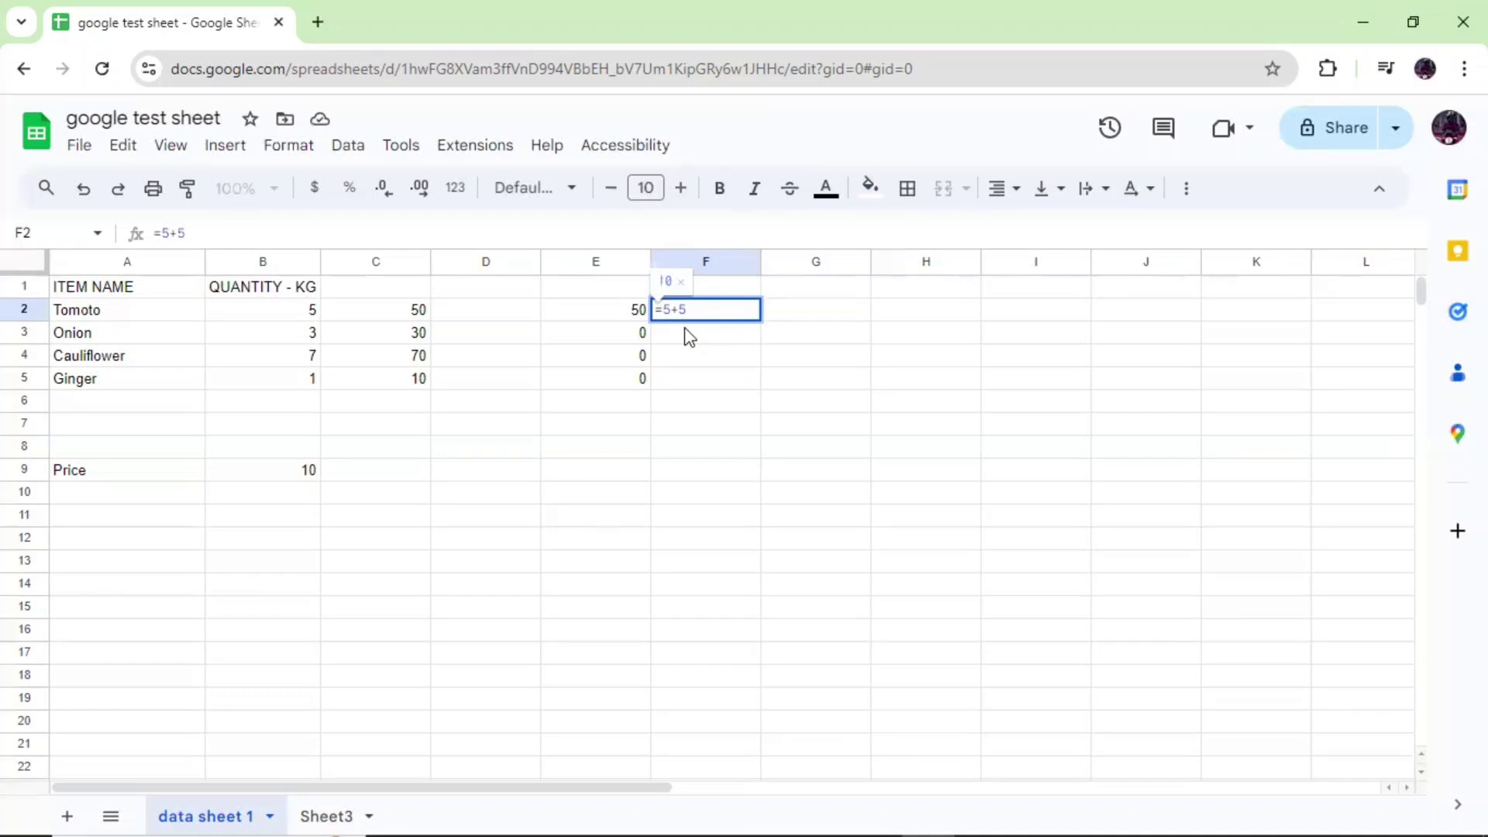
key(Return)
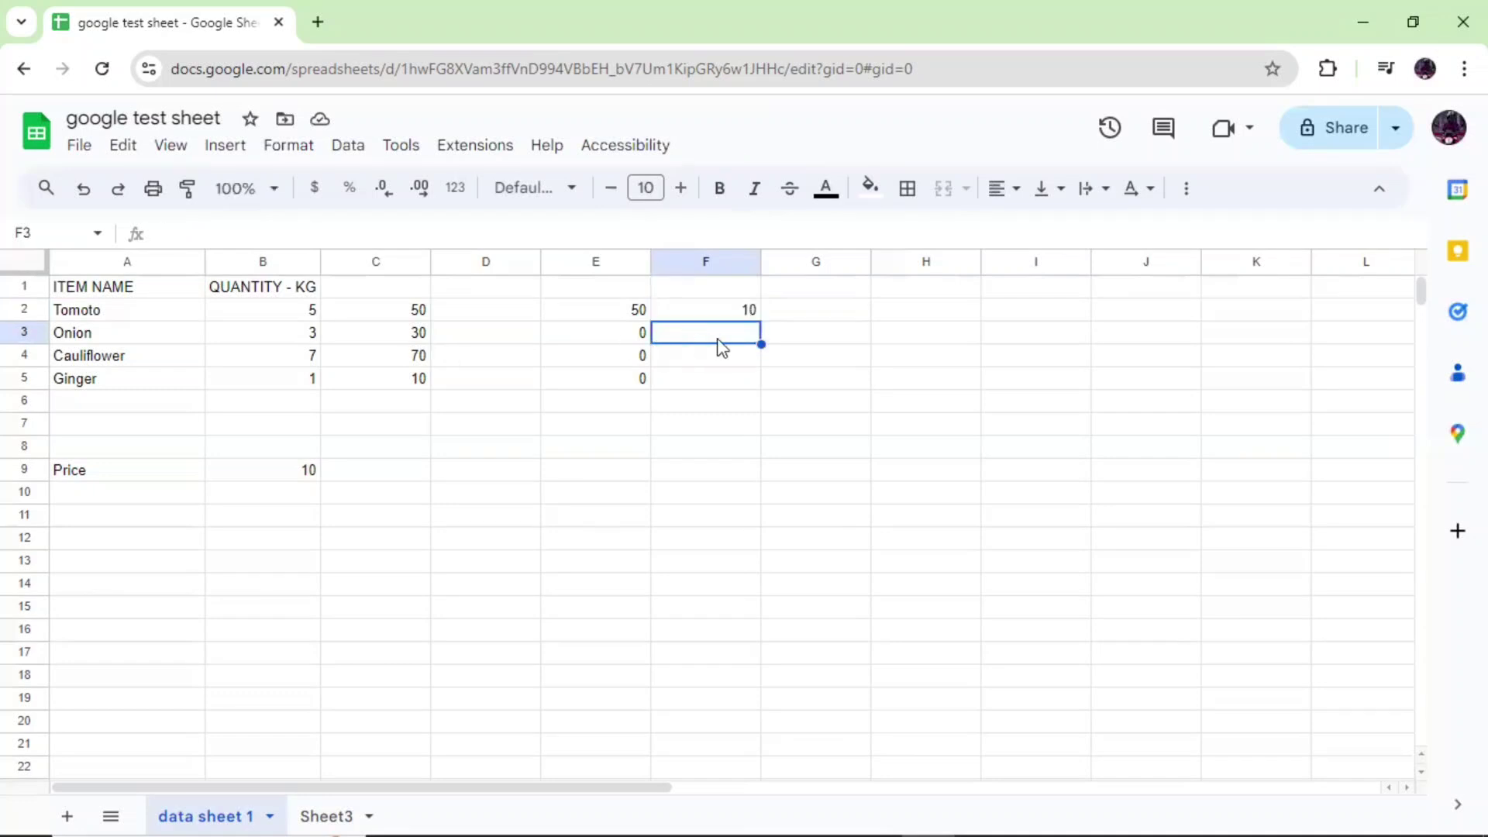
Enter the value 5 in both cell F3 and cell G3.
text(5)
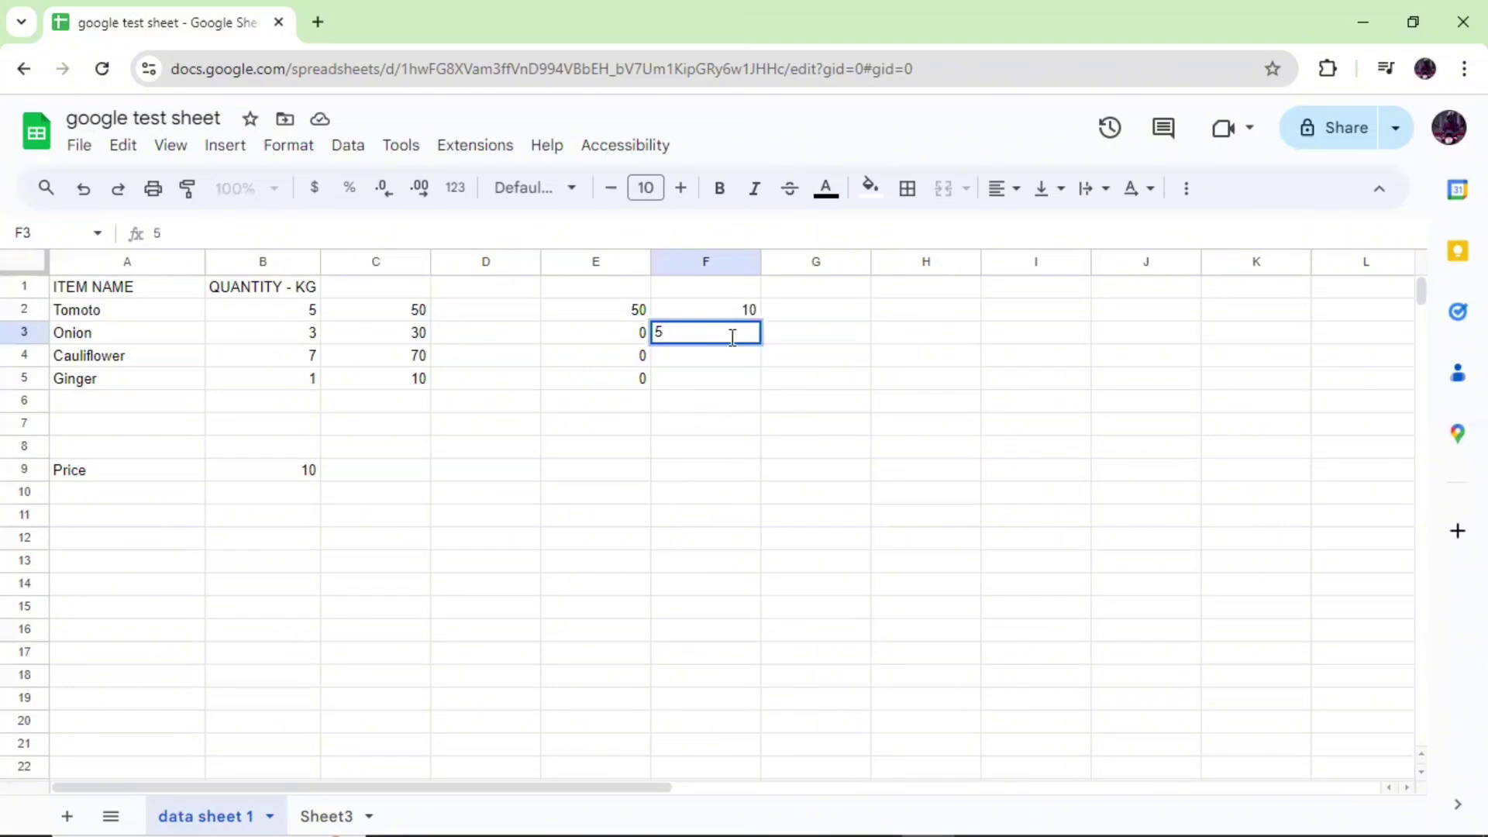
click(810, 341)
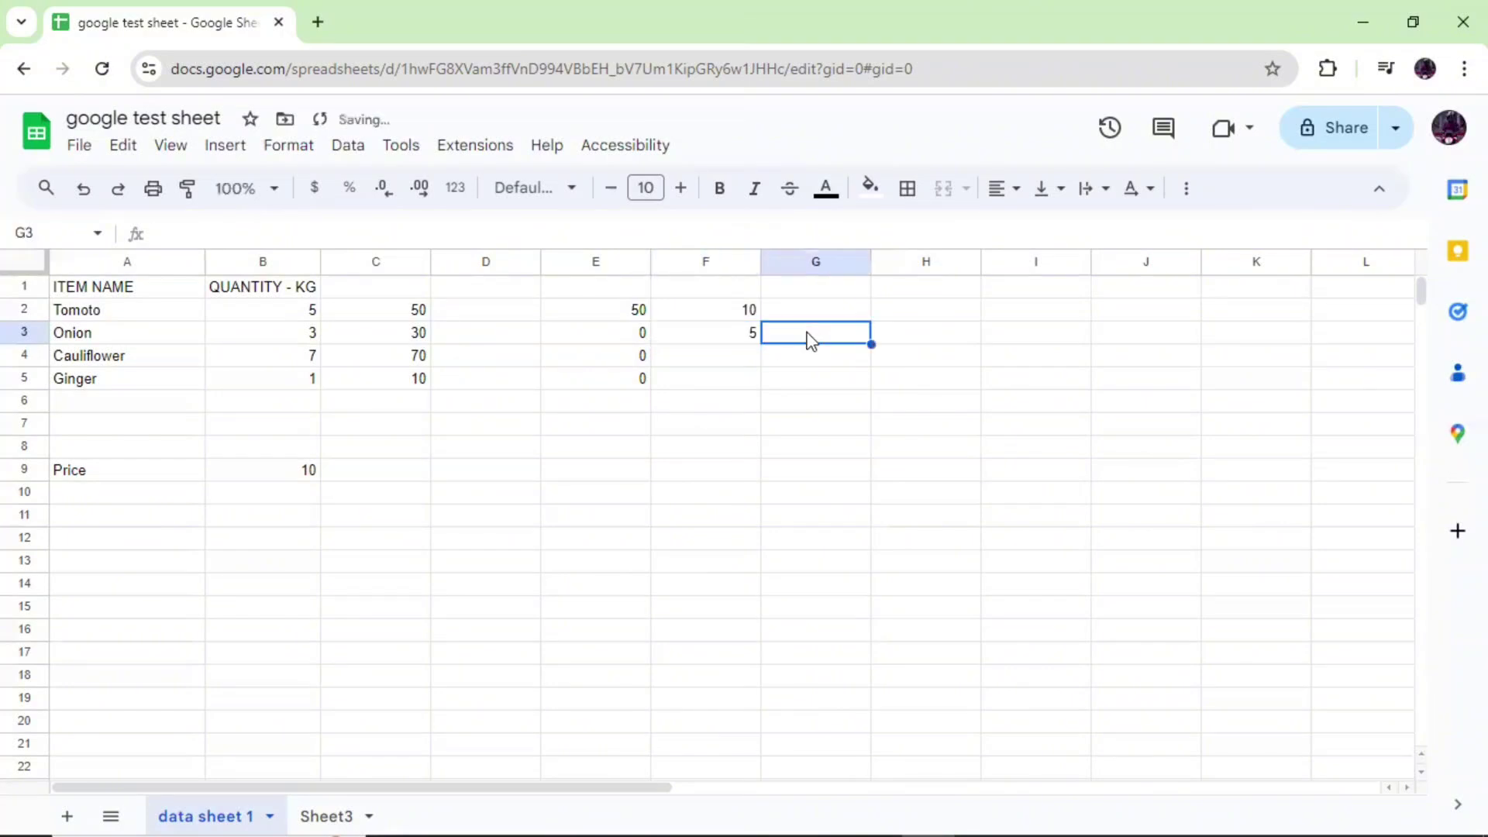
text(5)
Add the two values in row 3 with the formula =F3+G3 in cell H3, and review the formula.
click(908, 345)
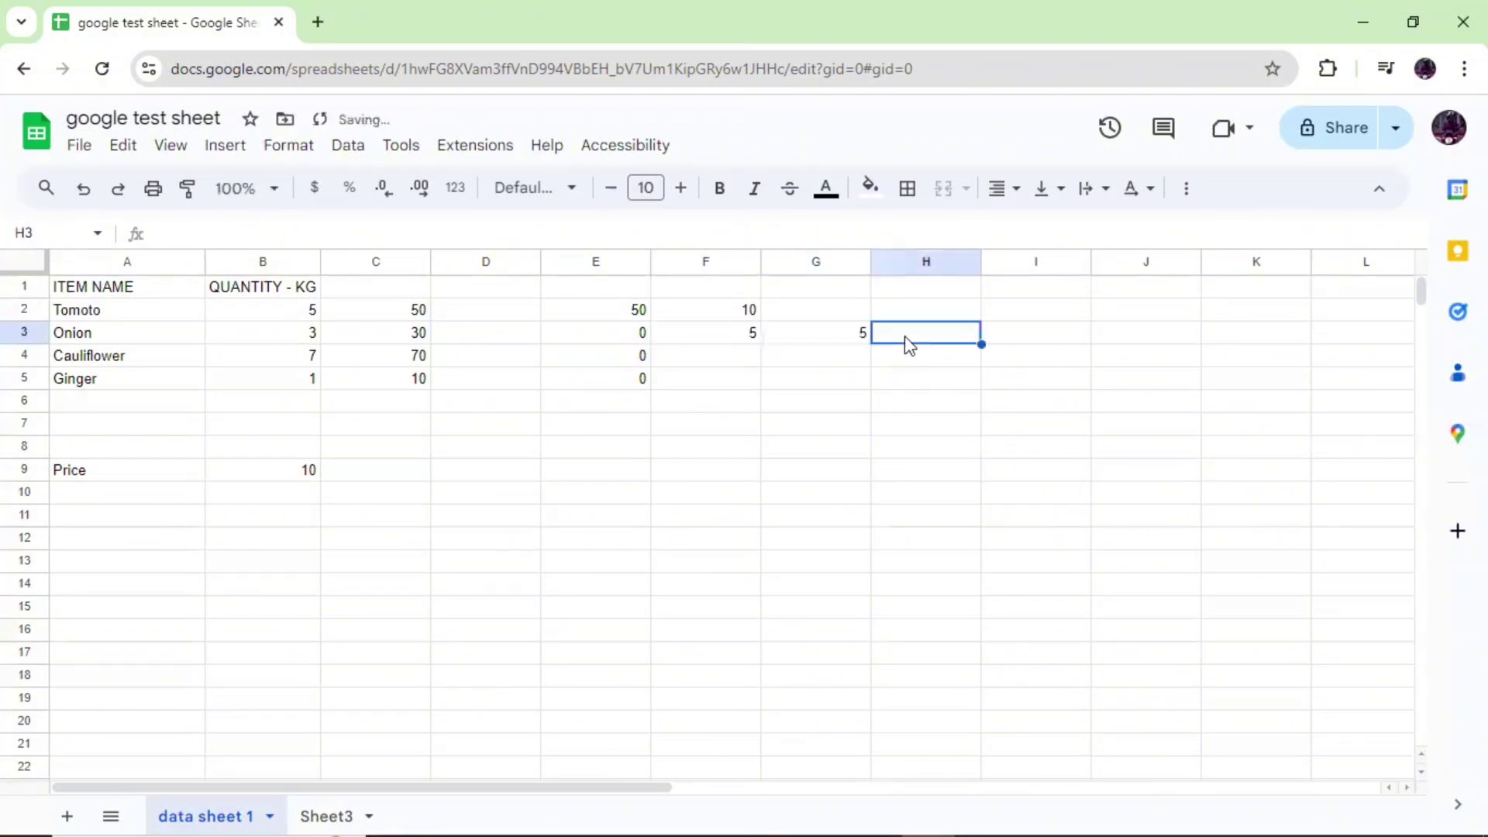
text(=)
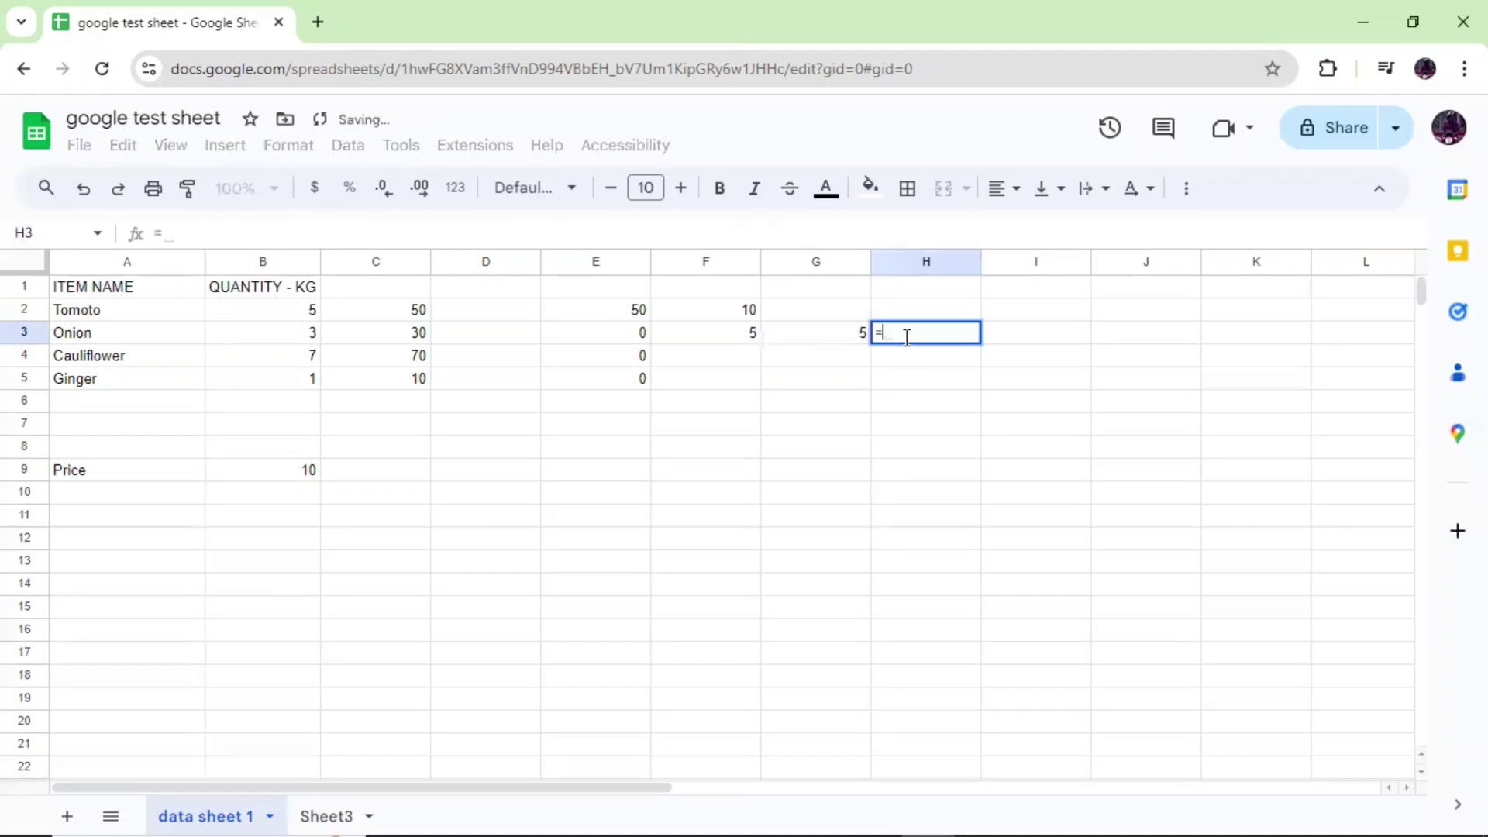
click(753, 341)
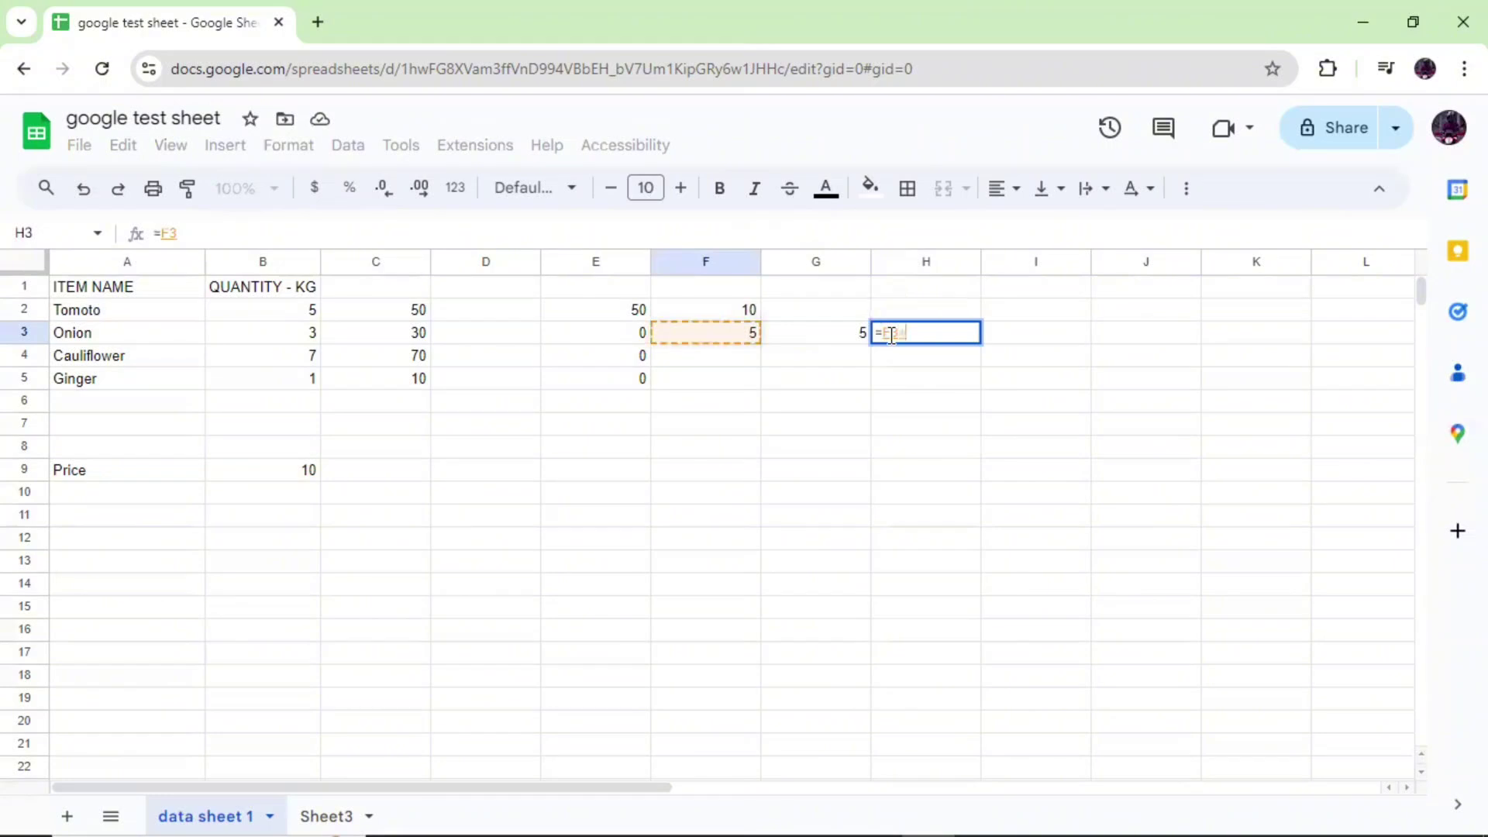
text(+)
click(816, 337)
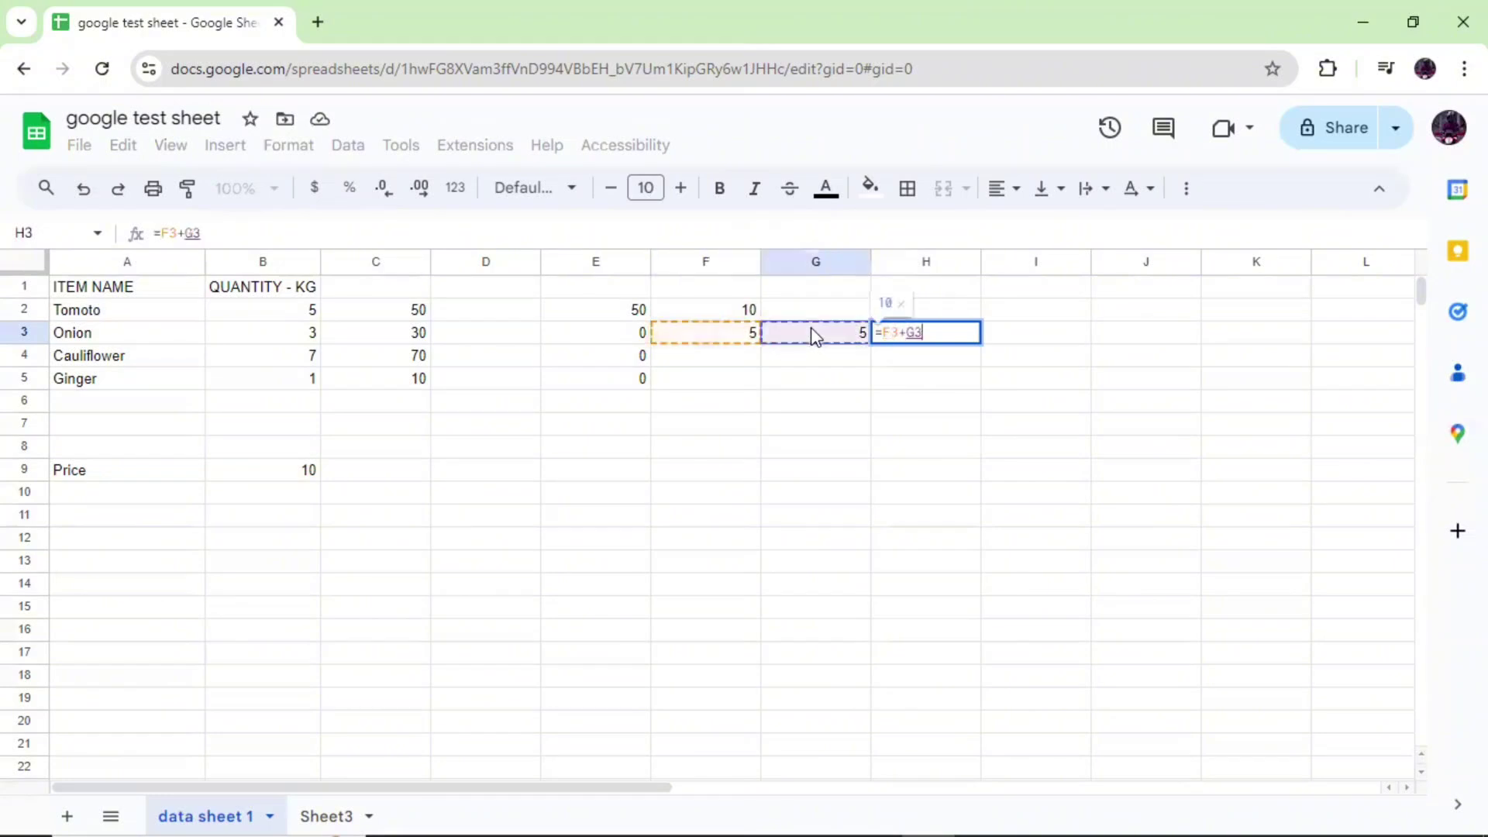
key(Return)
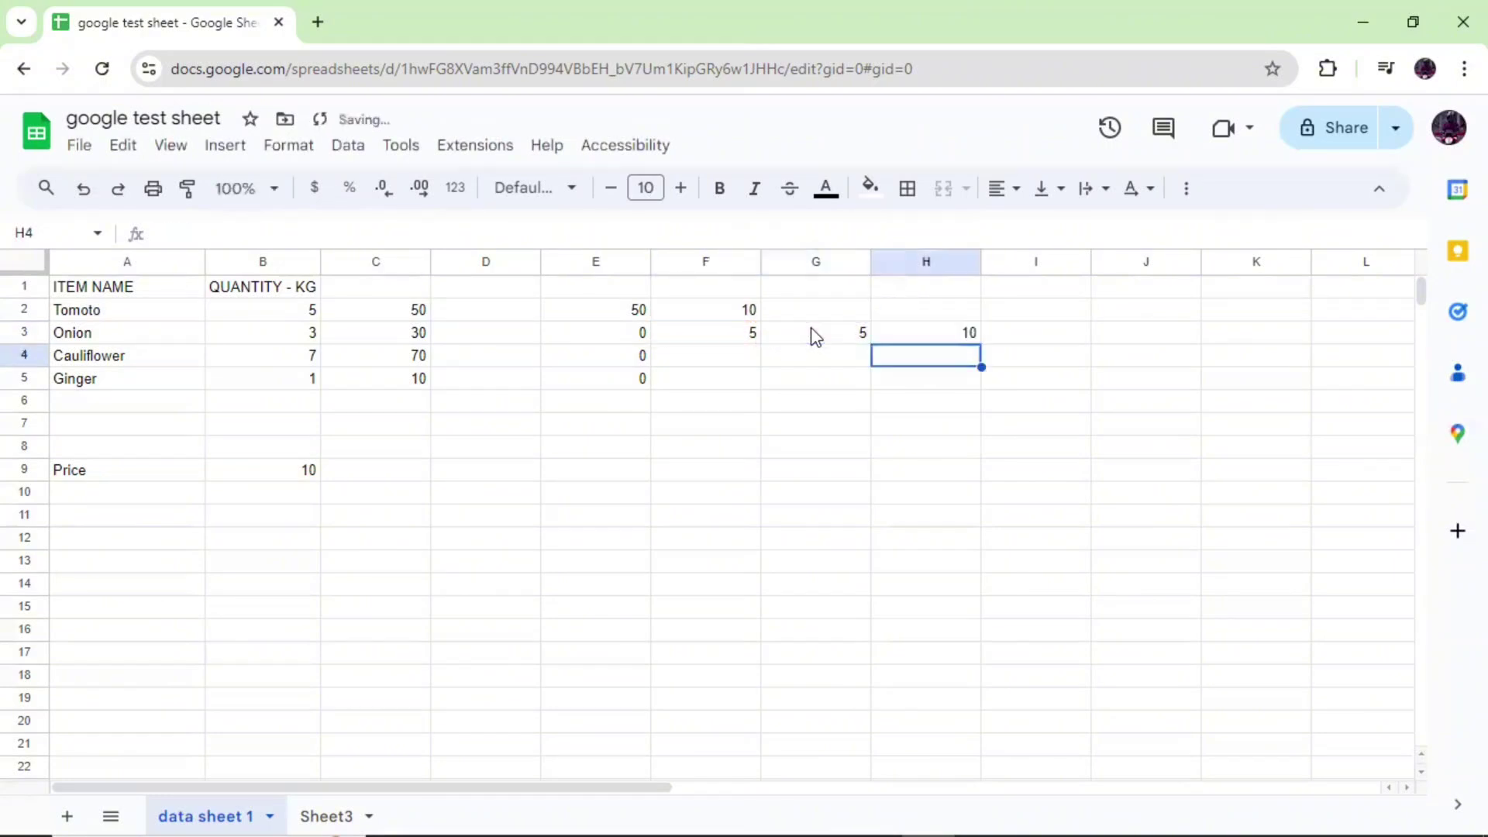
double_click(953, 334)
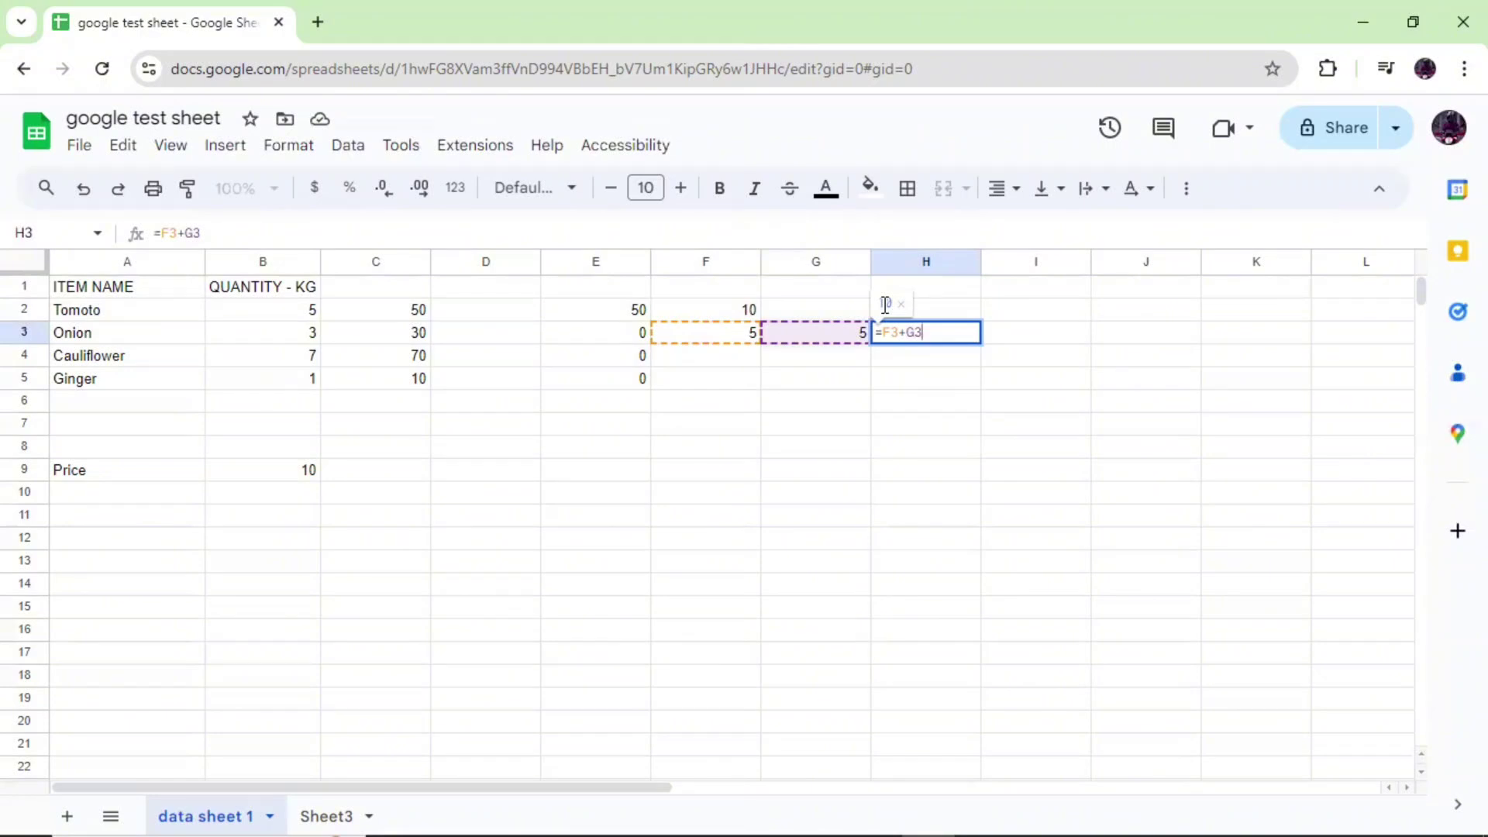
click(1012, 363)
click(970, 363)
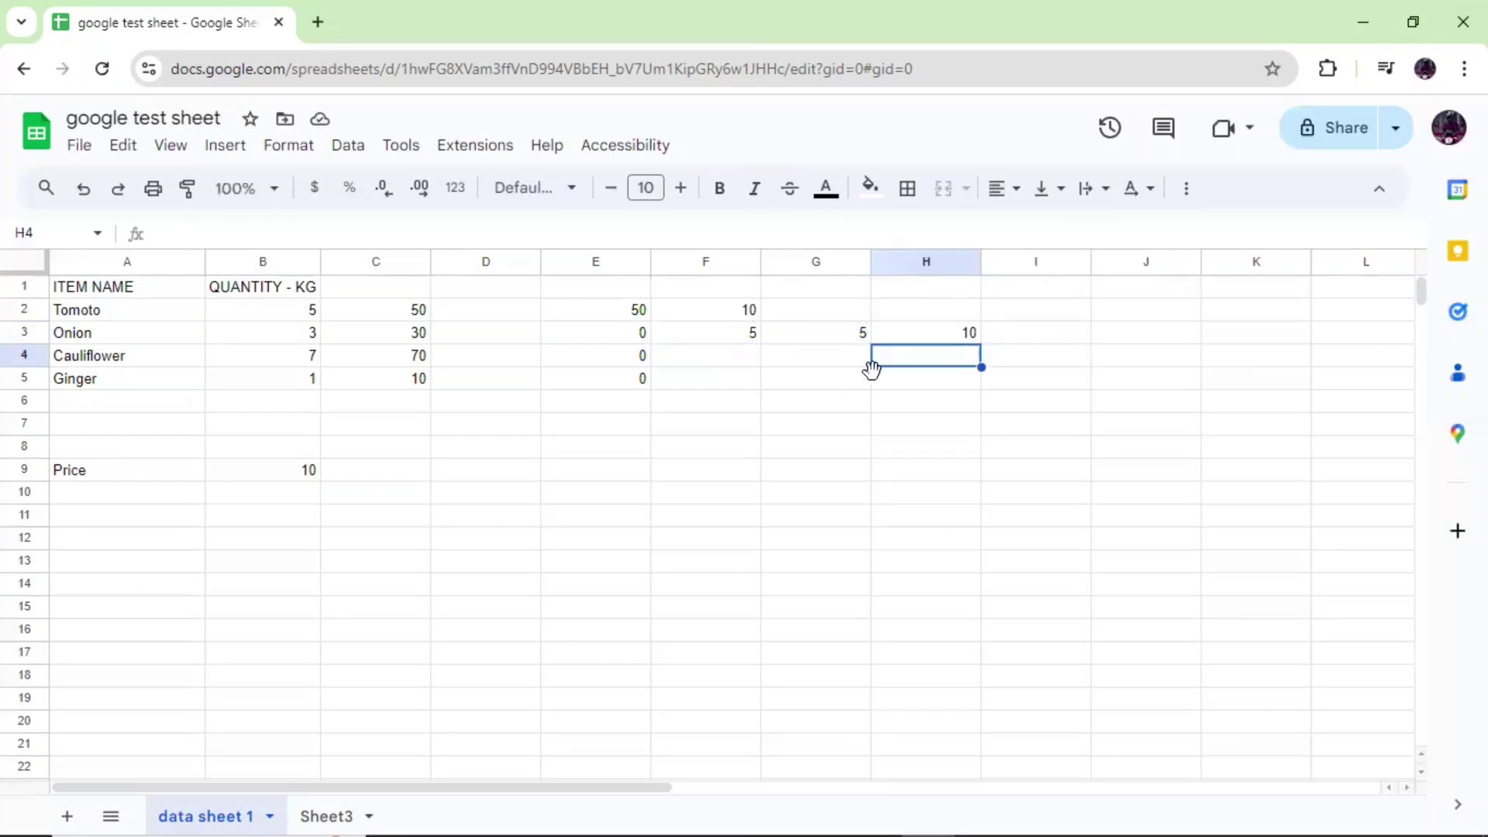
Fill cells I1 through I6 with the values 10, 15, 10, 13, 22 and 20.
click(1022, 295)
text(10)
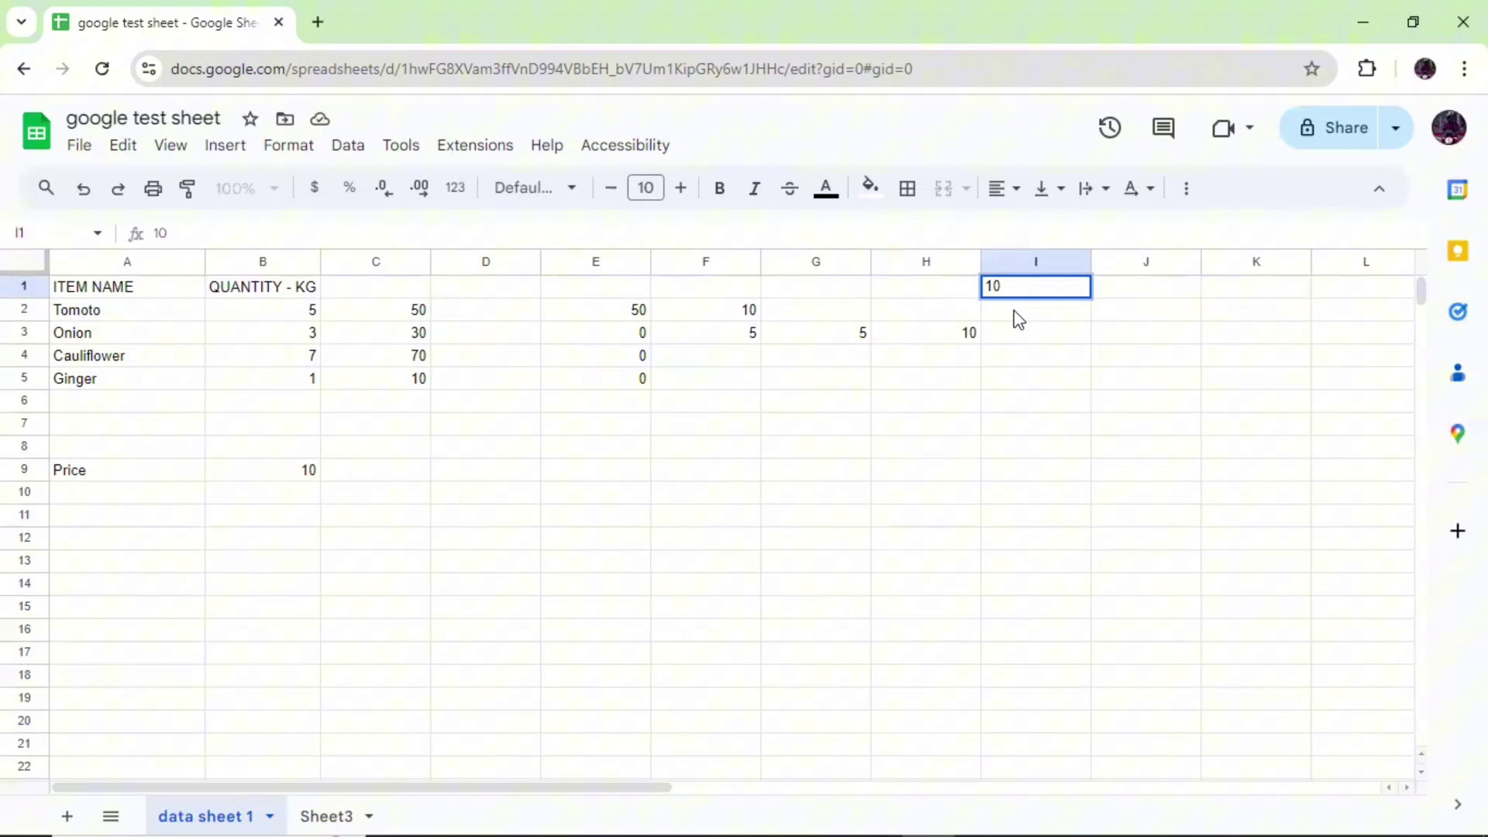
key(Return)
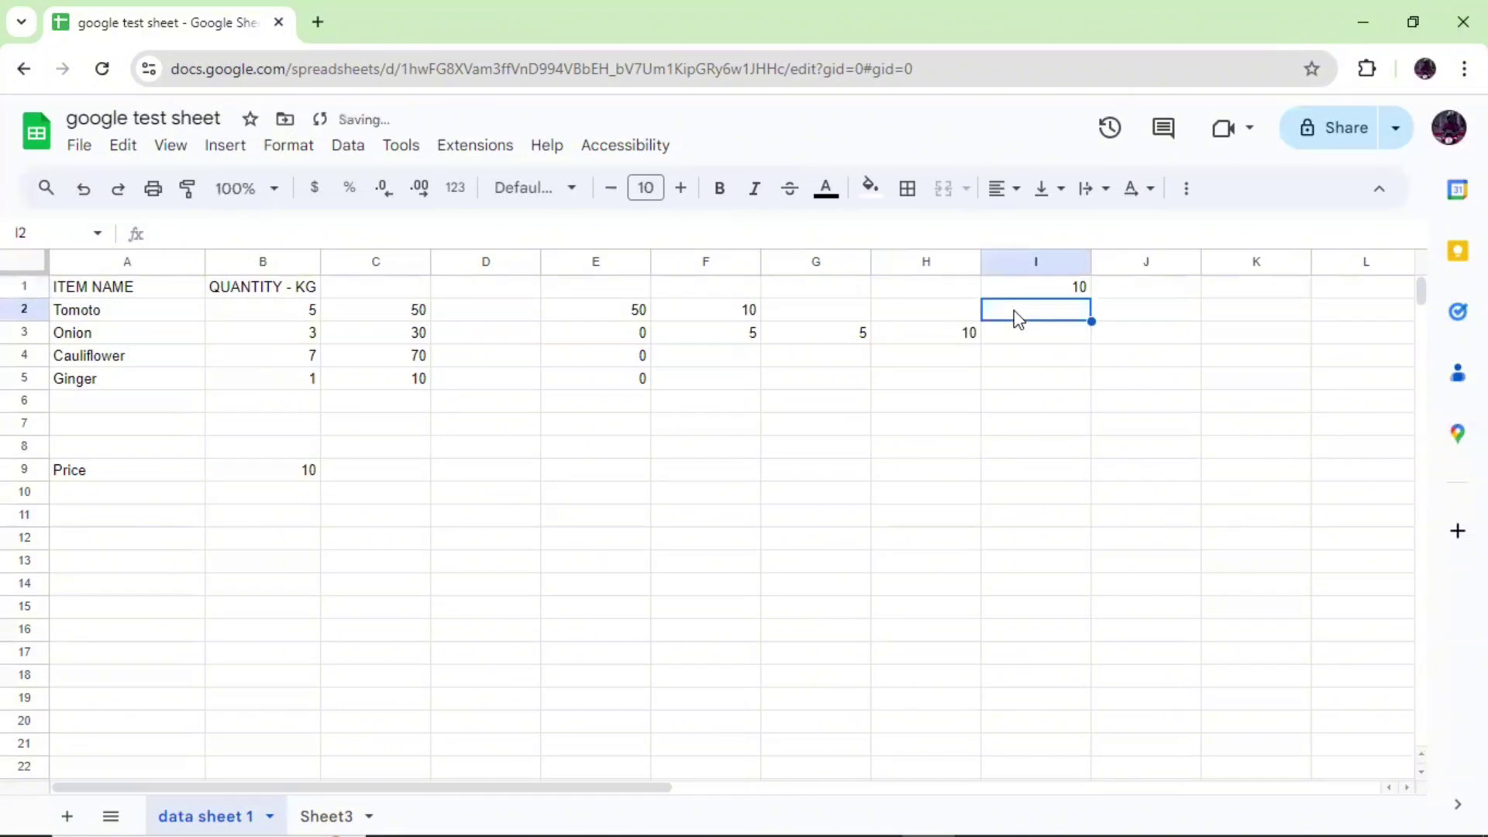
text(15)
key(Return)
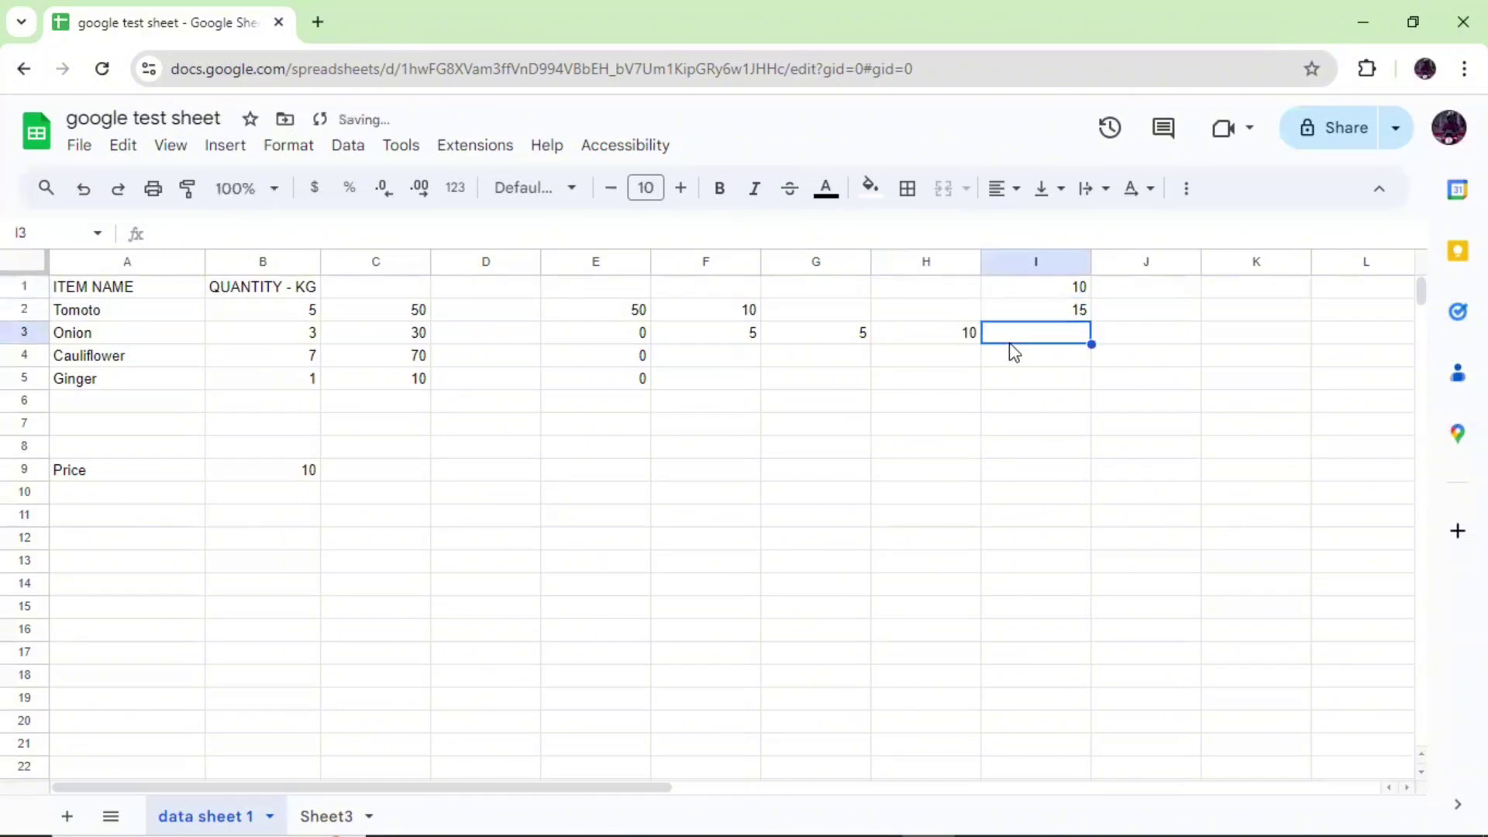
text(10)
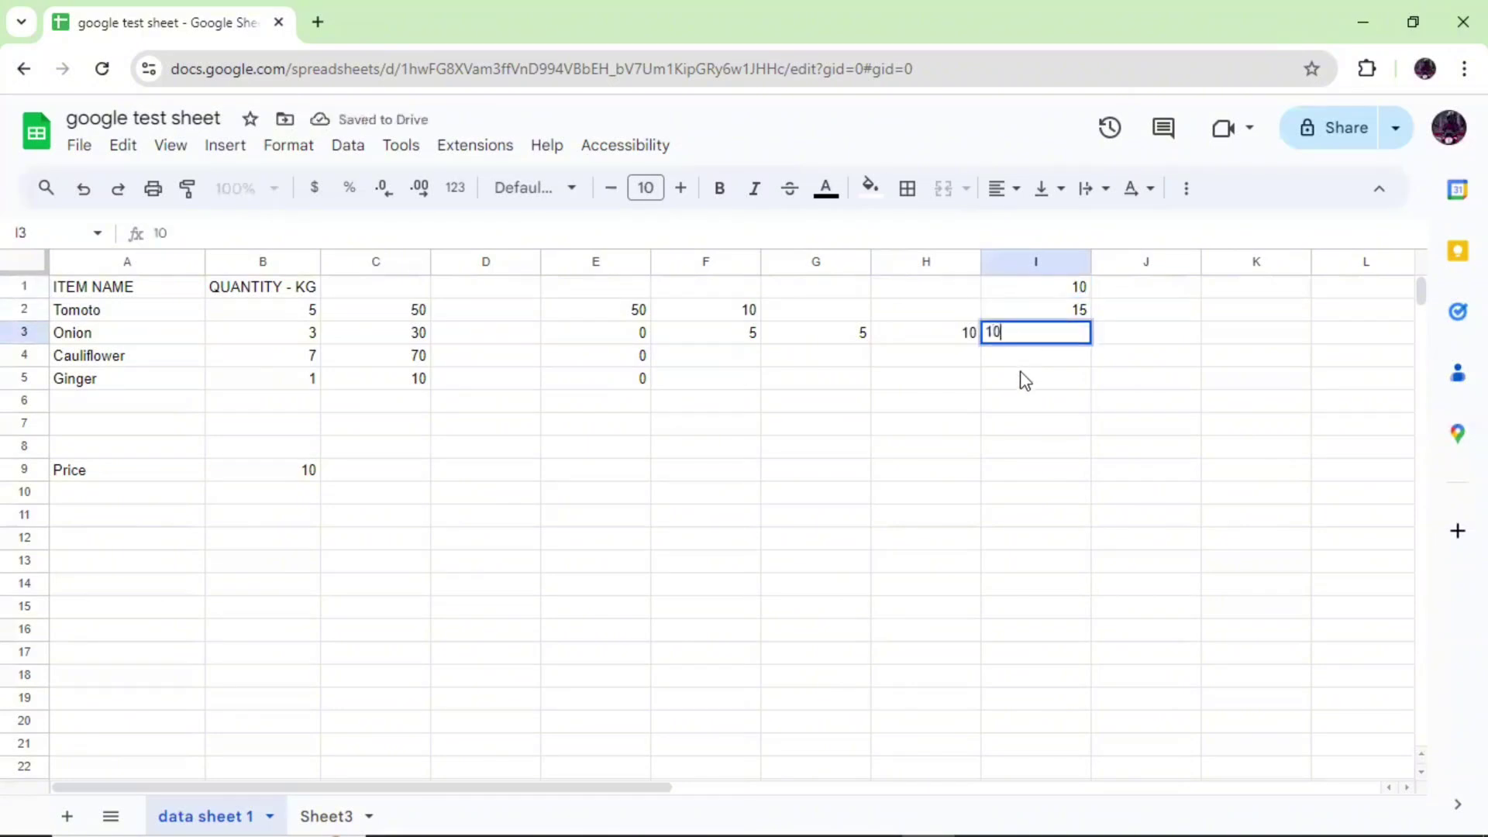
click(1025, 379)
click(1027, 361)
text(13)
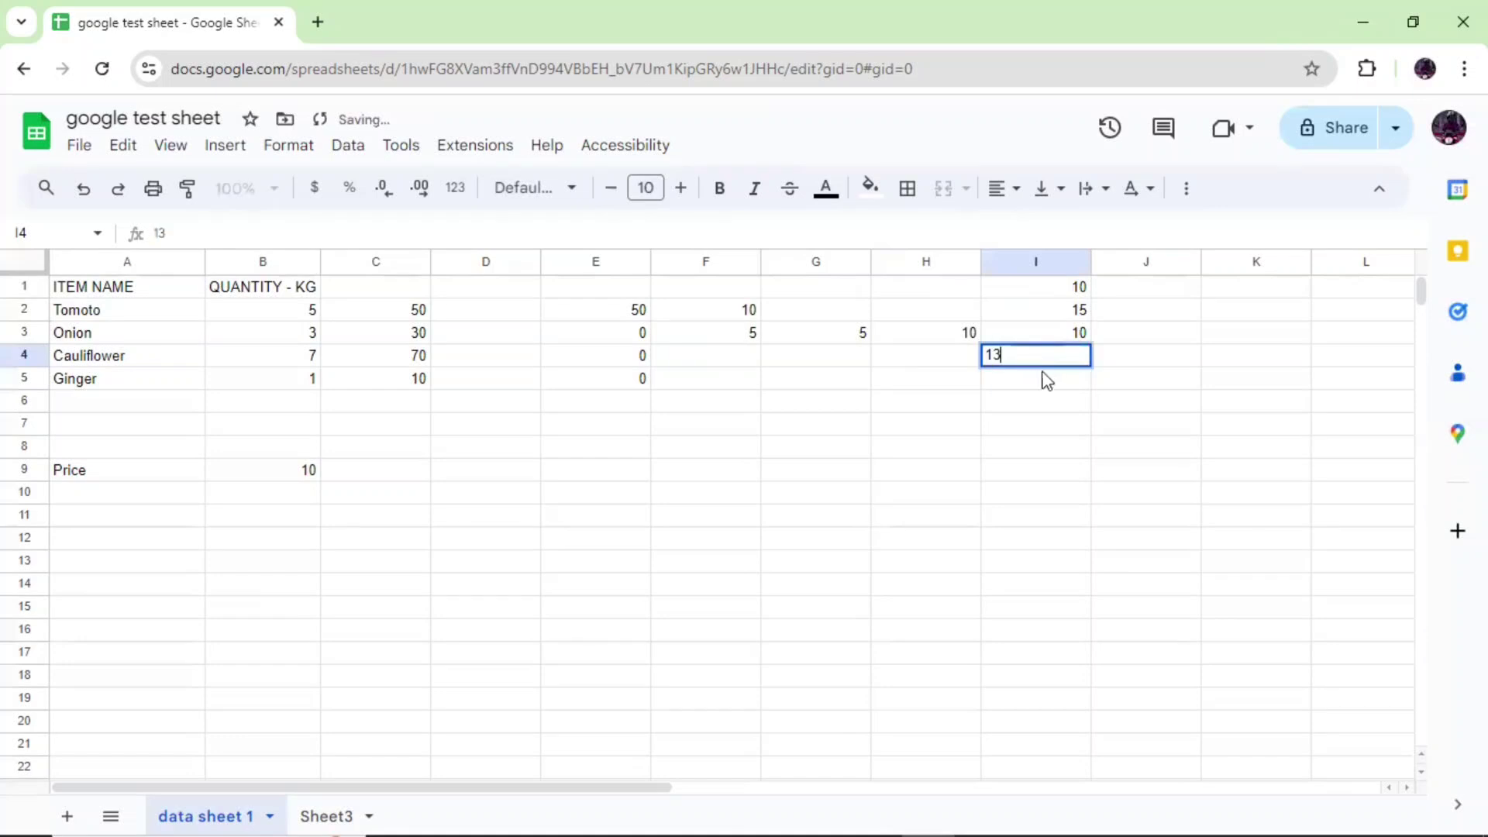
key(Return)
text(22)
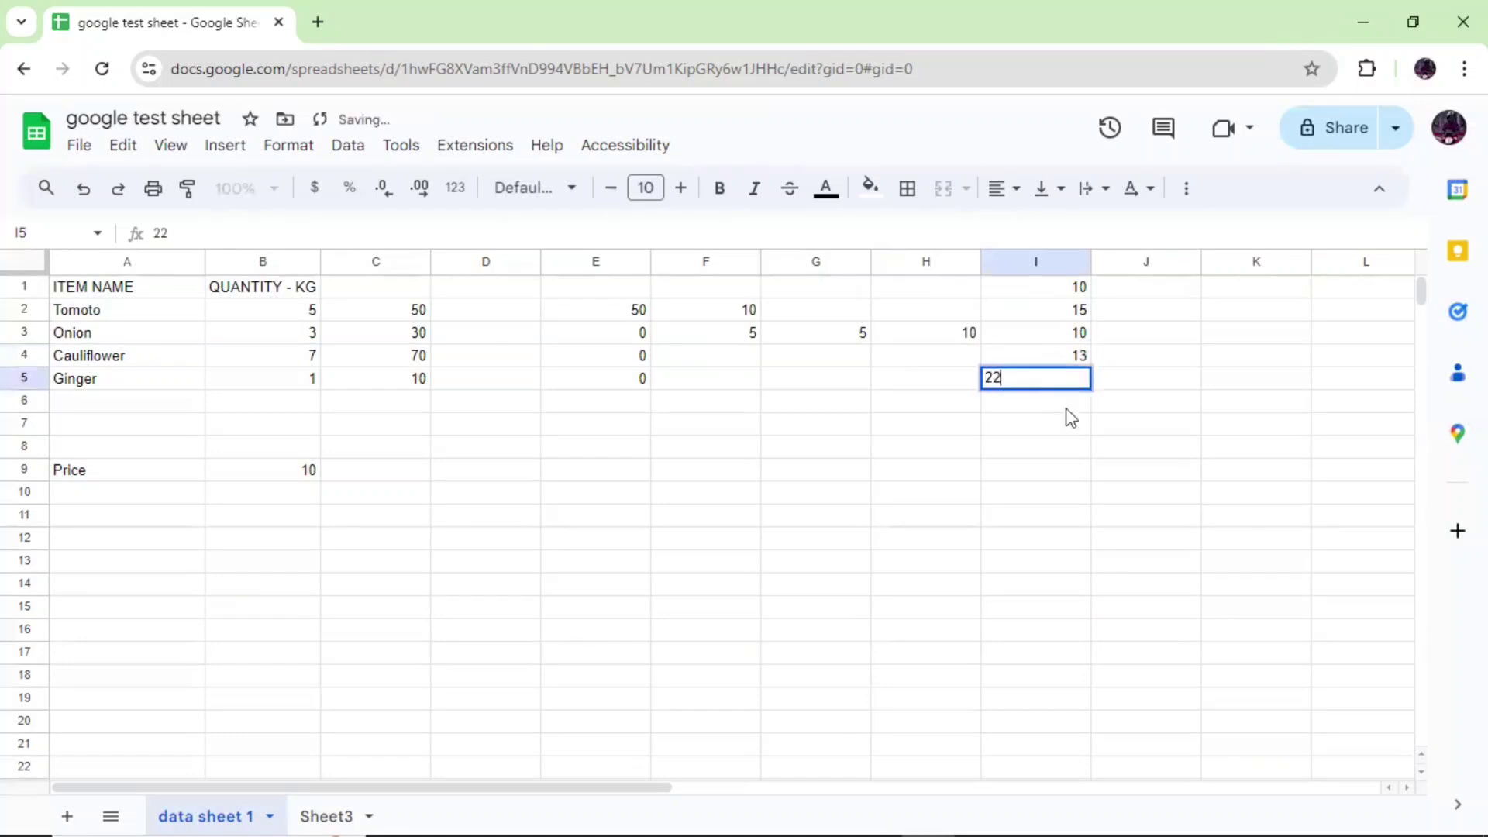
key(Return)
text(20)
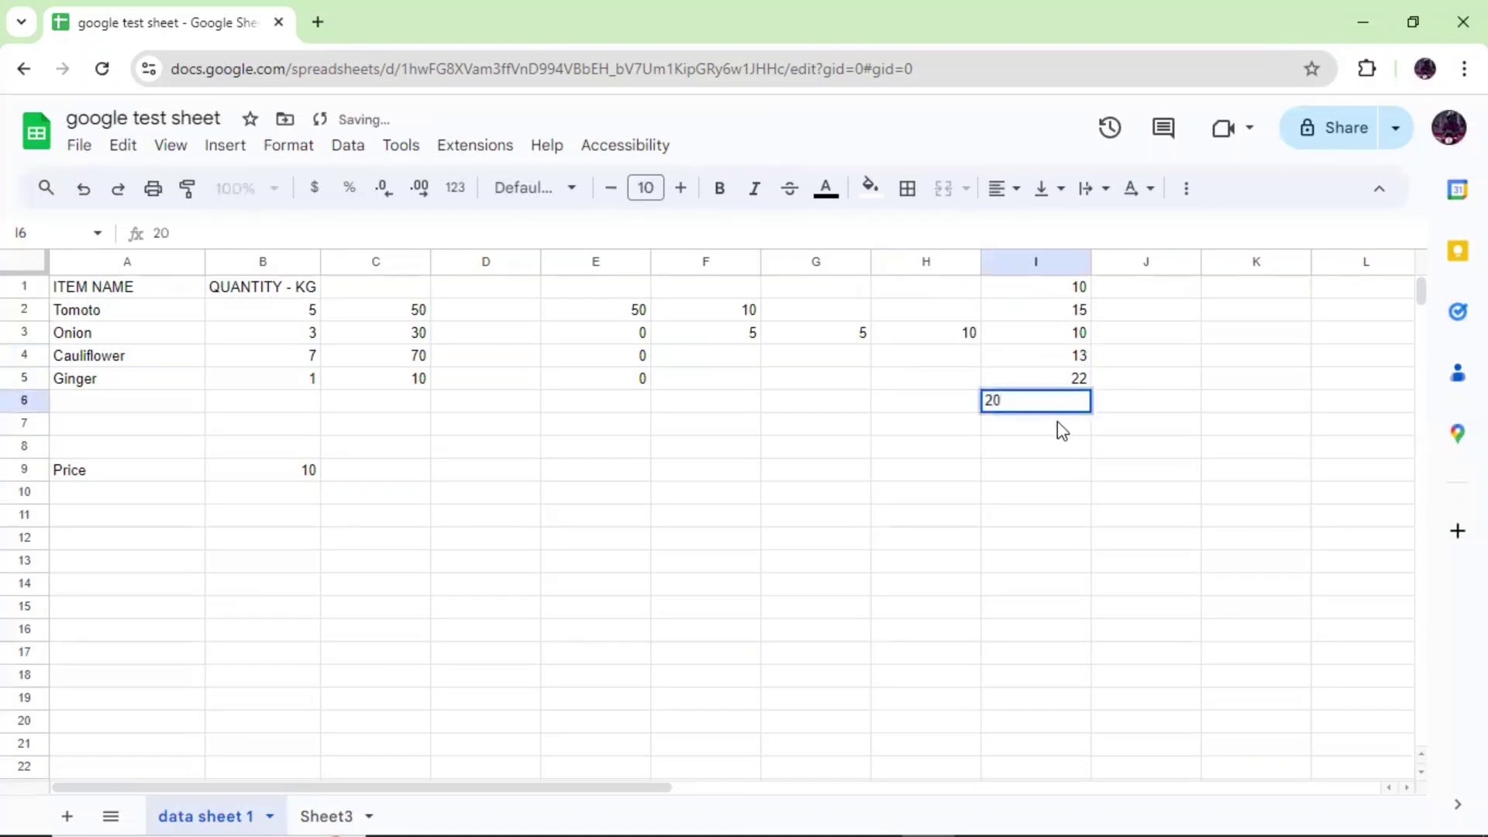
key(Return)
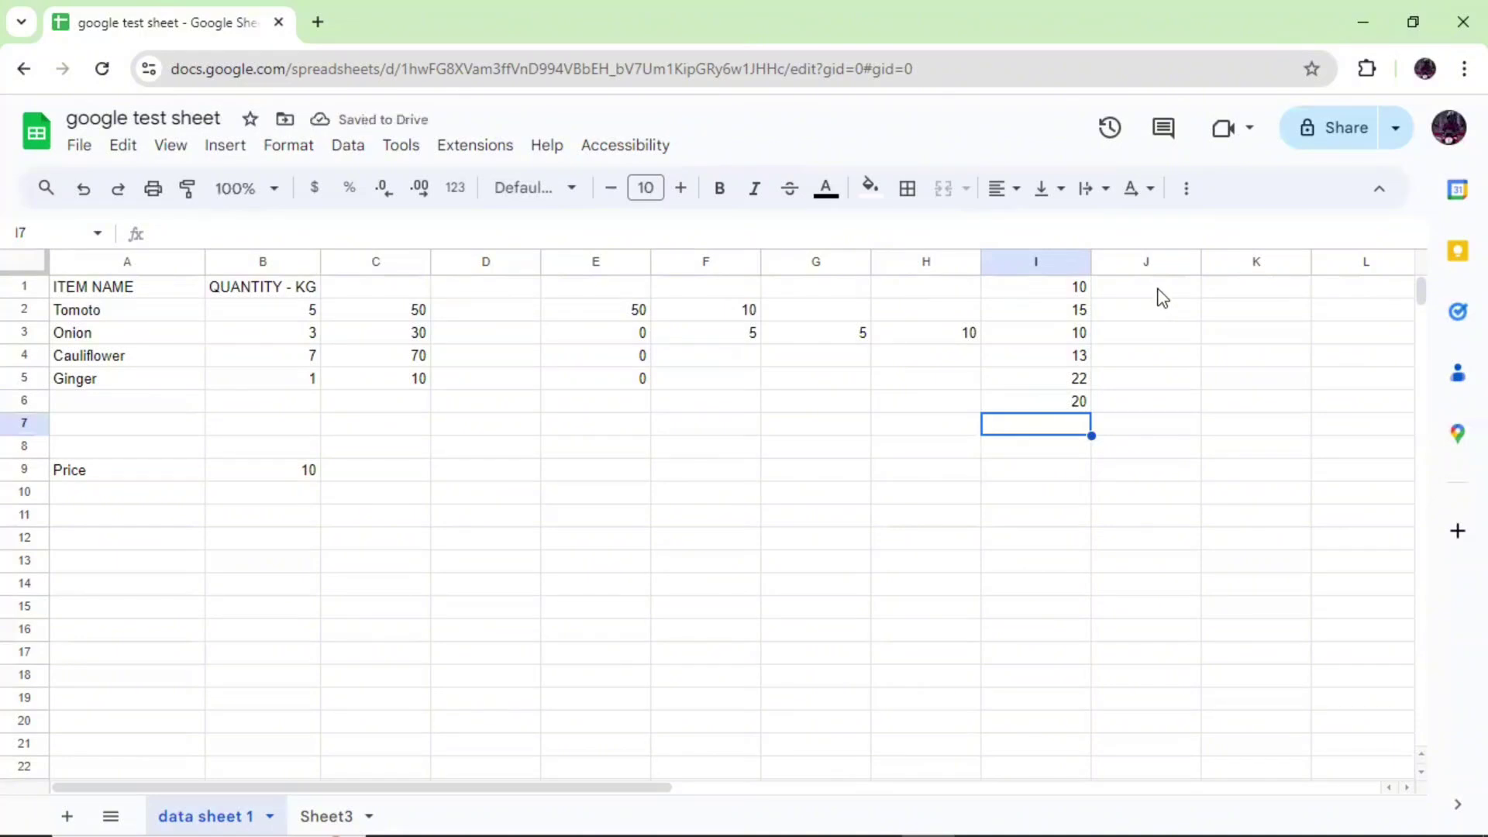
Add up the column I values in cell J1 with the cell-by-cell formula =I1+I2+I3+I4+I5+I6, and review the formula.
click(1162, 294)
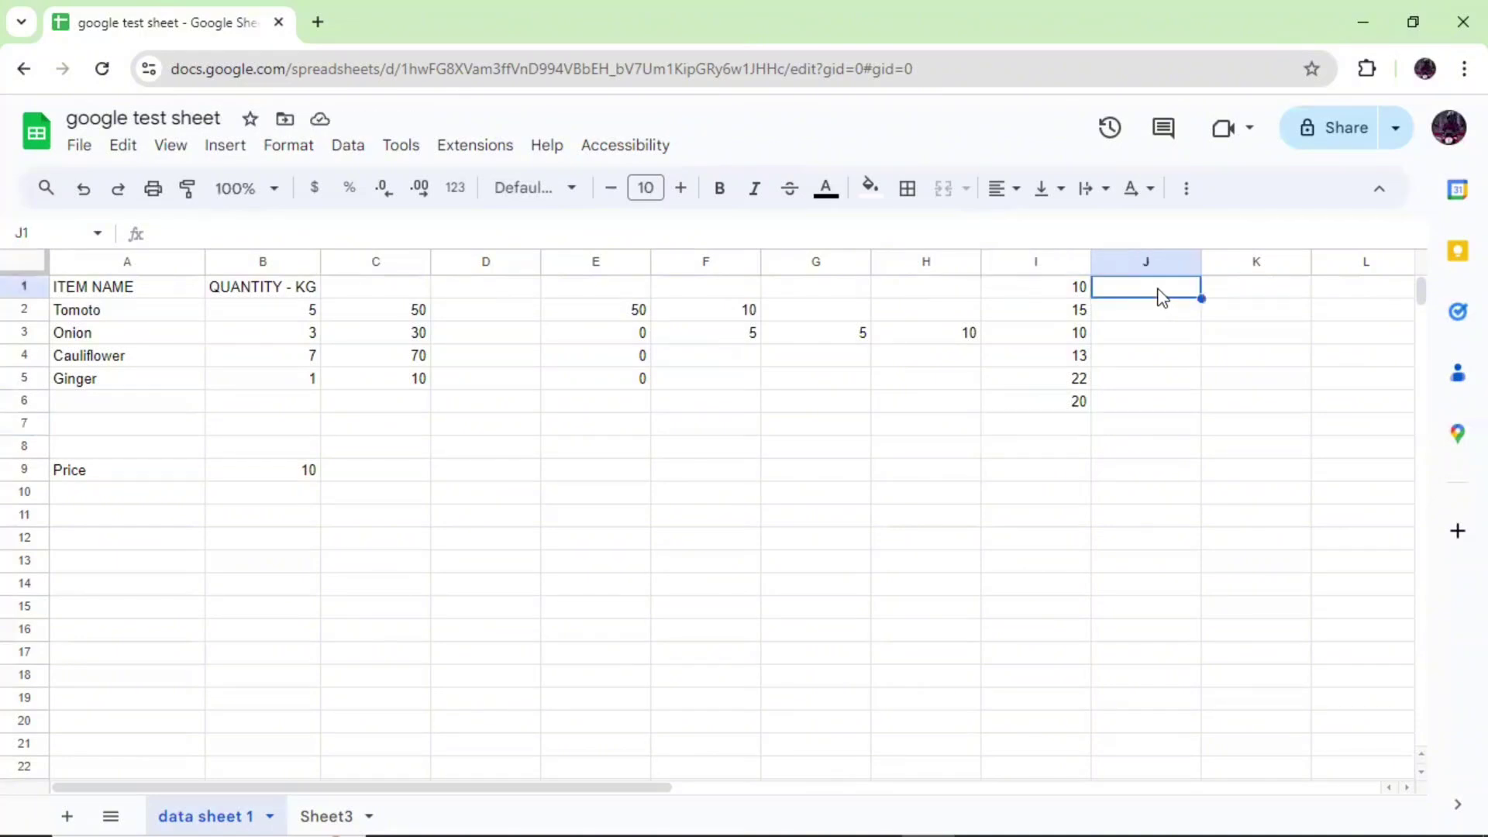
text(=)
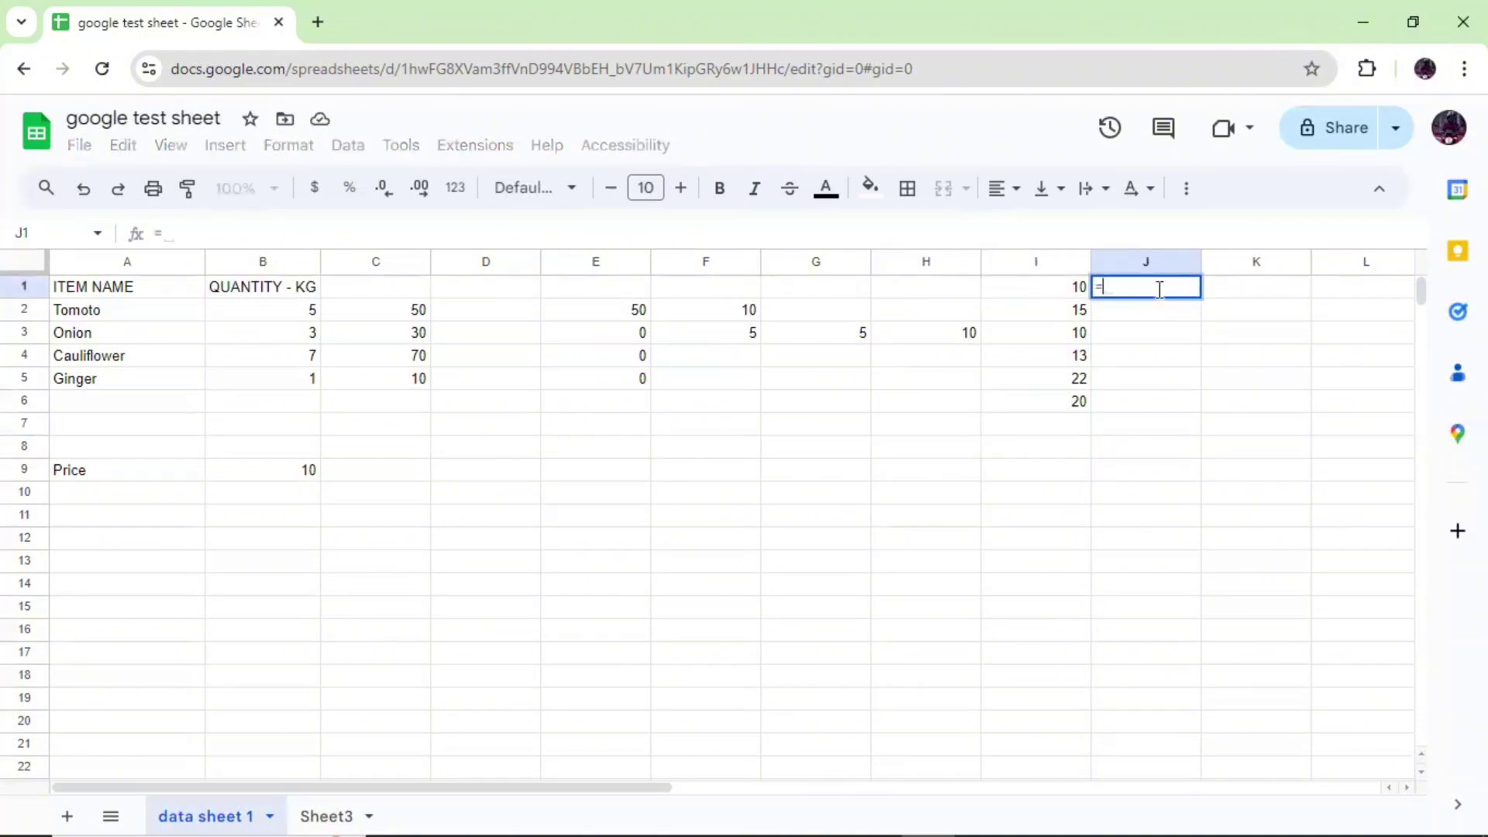
click(1075, 292)
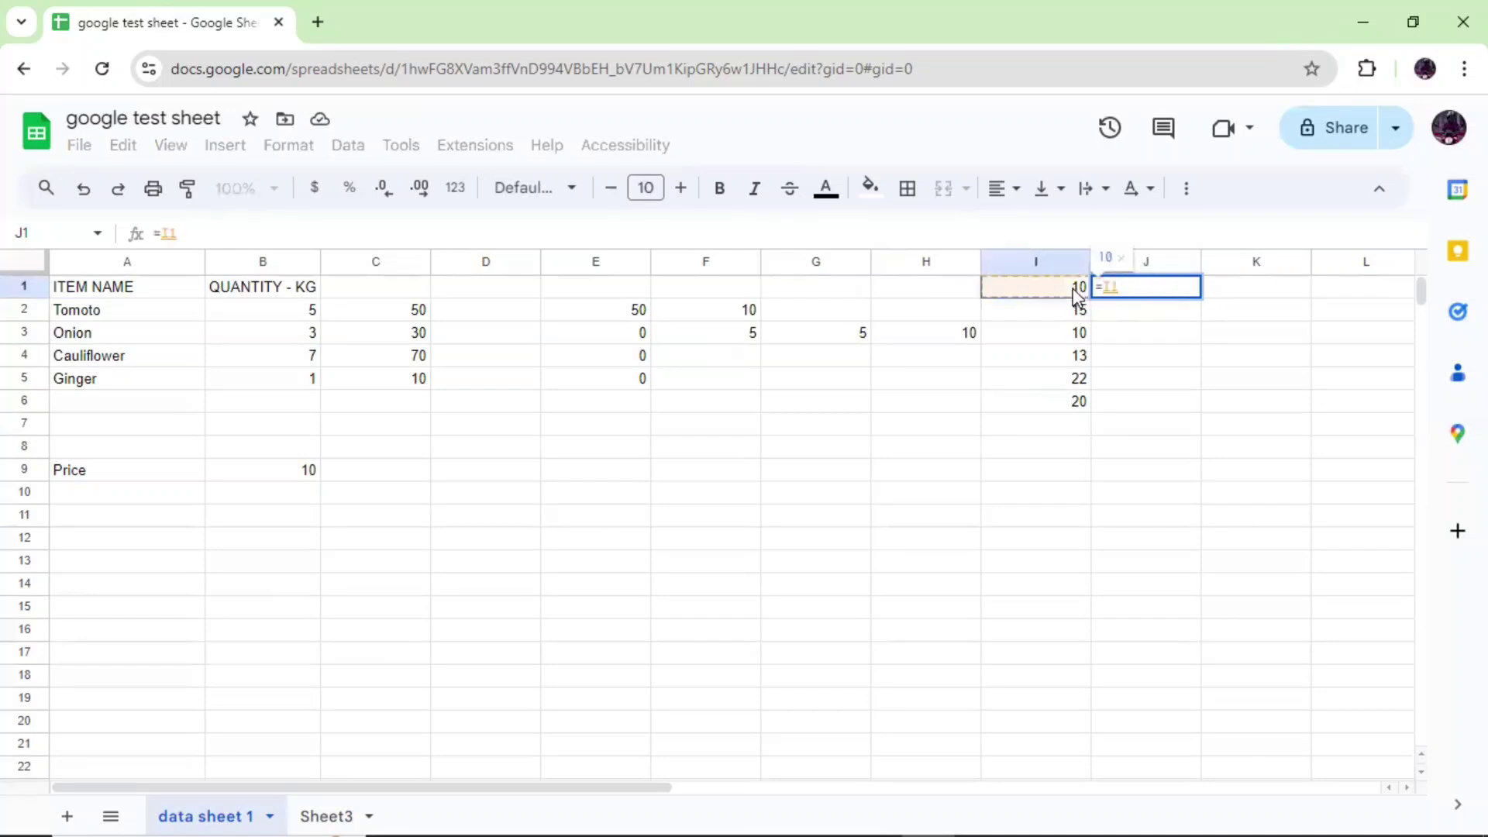
text(+)
click(1079, 314)
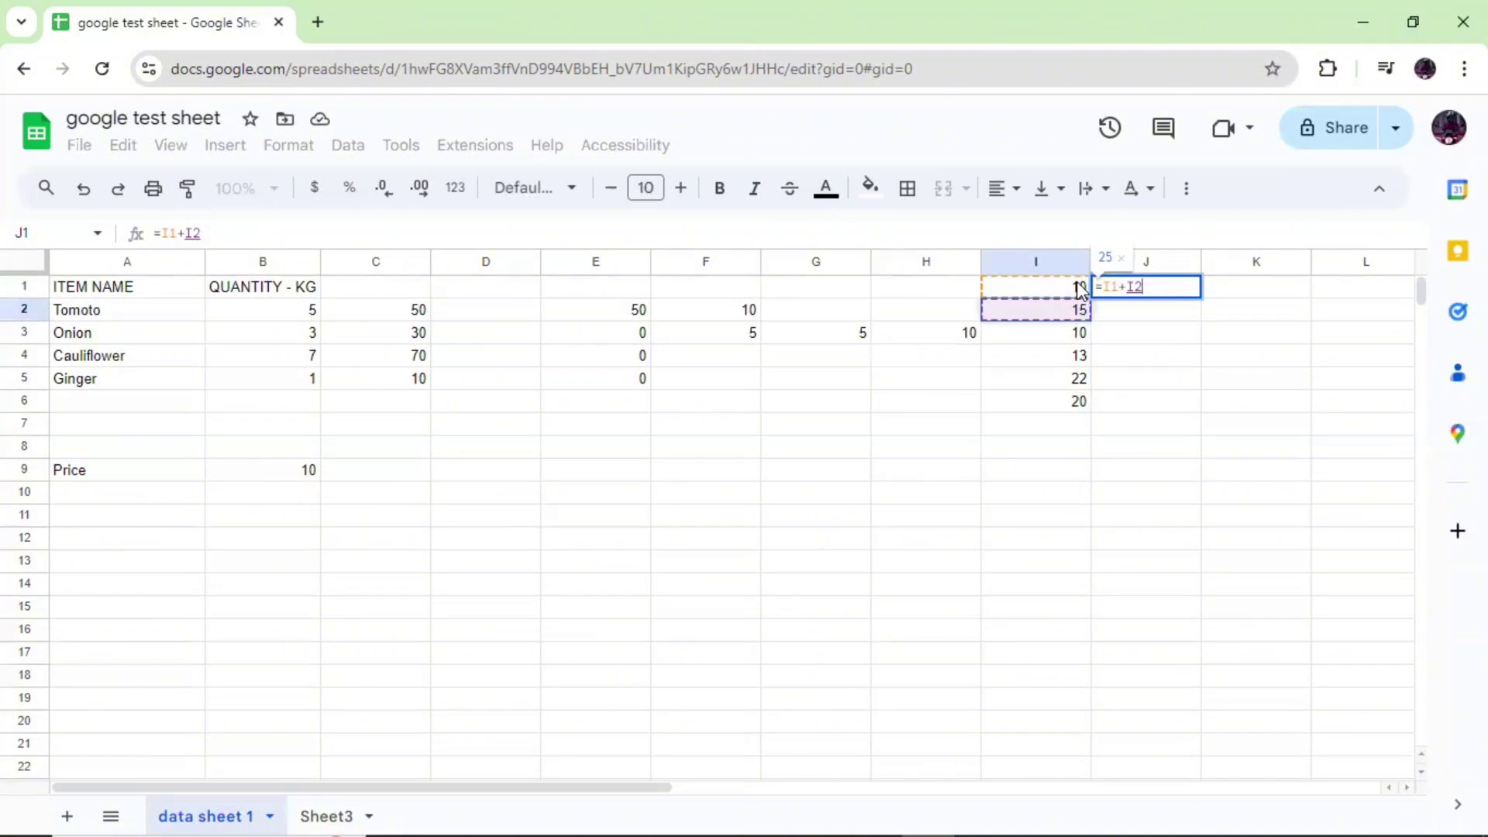
text(+)
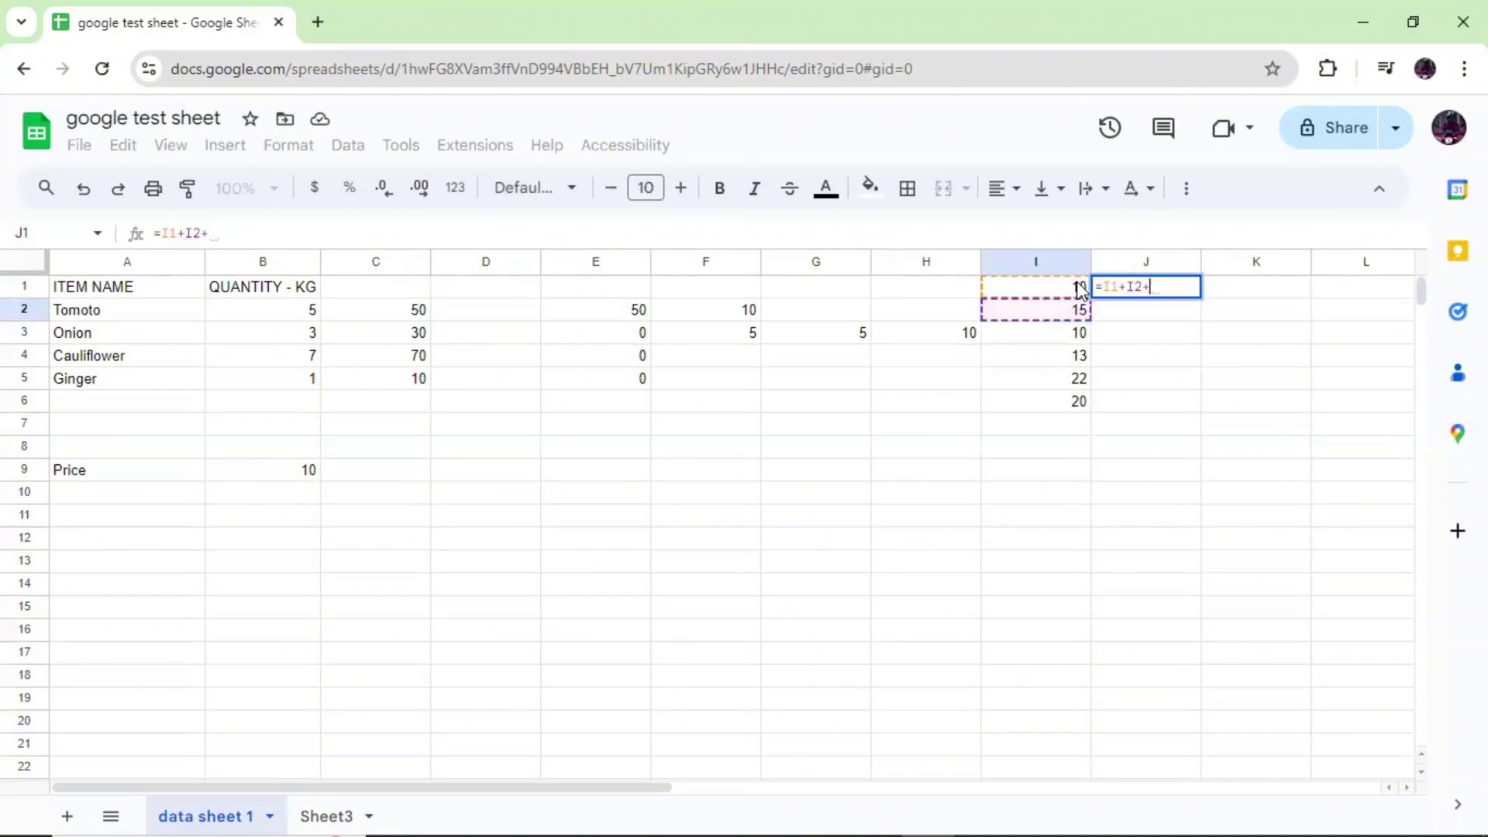
click(1076, 341)
text(+)
click(1079, 358)
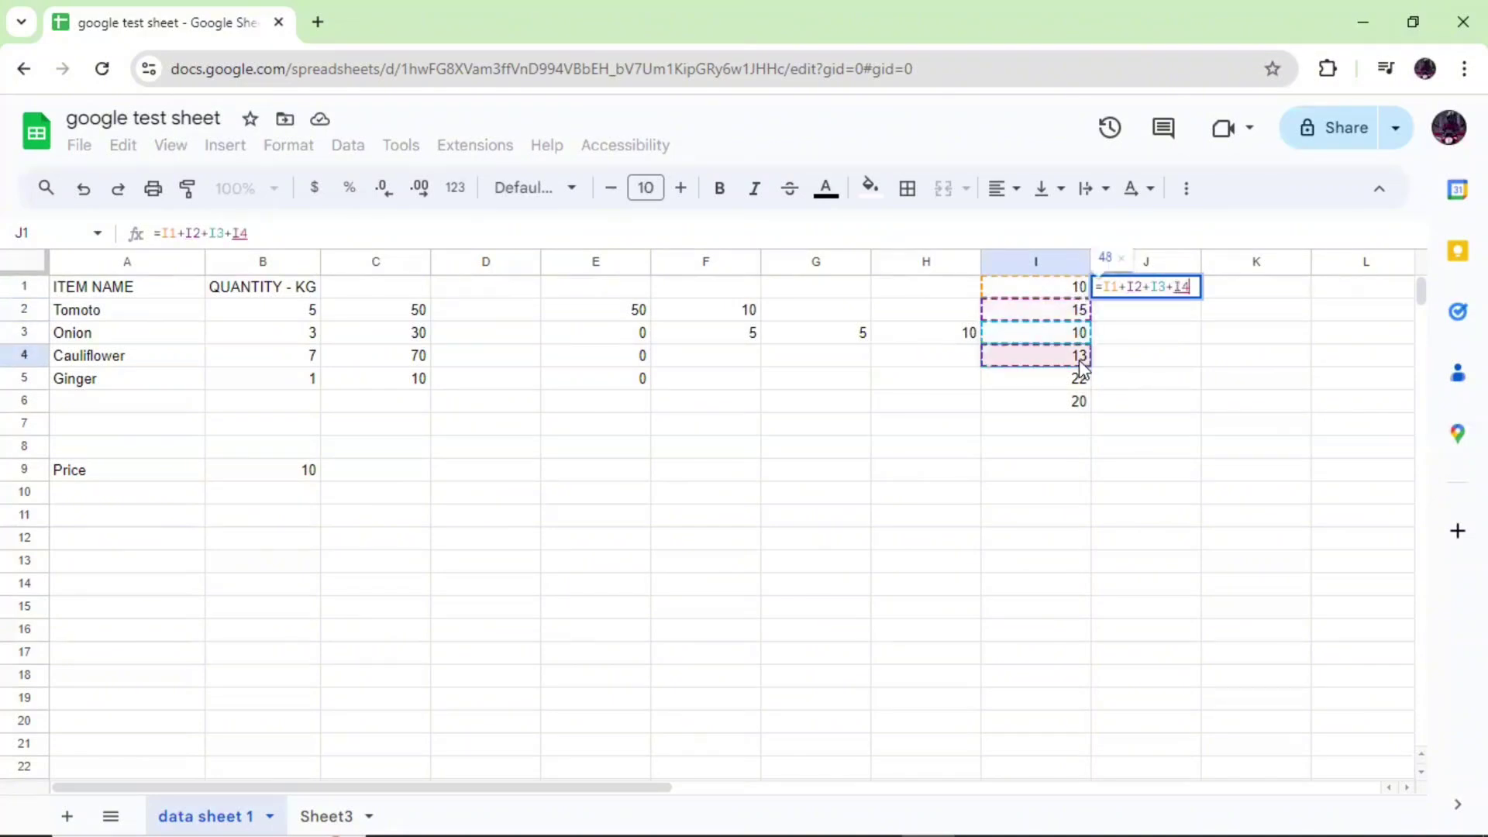
text(+)
click(1081, 384)
text(+)
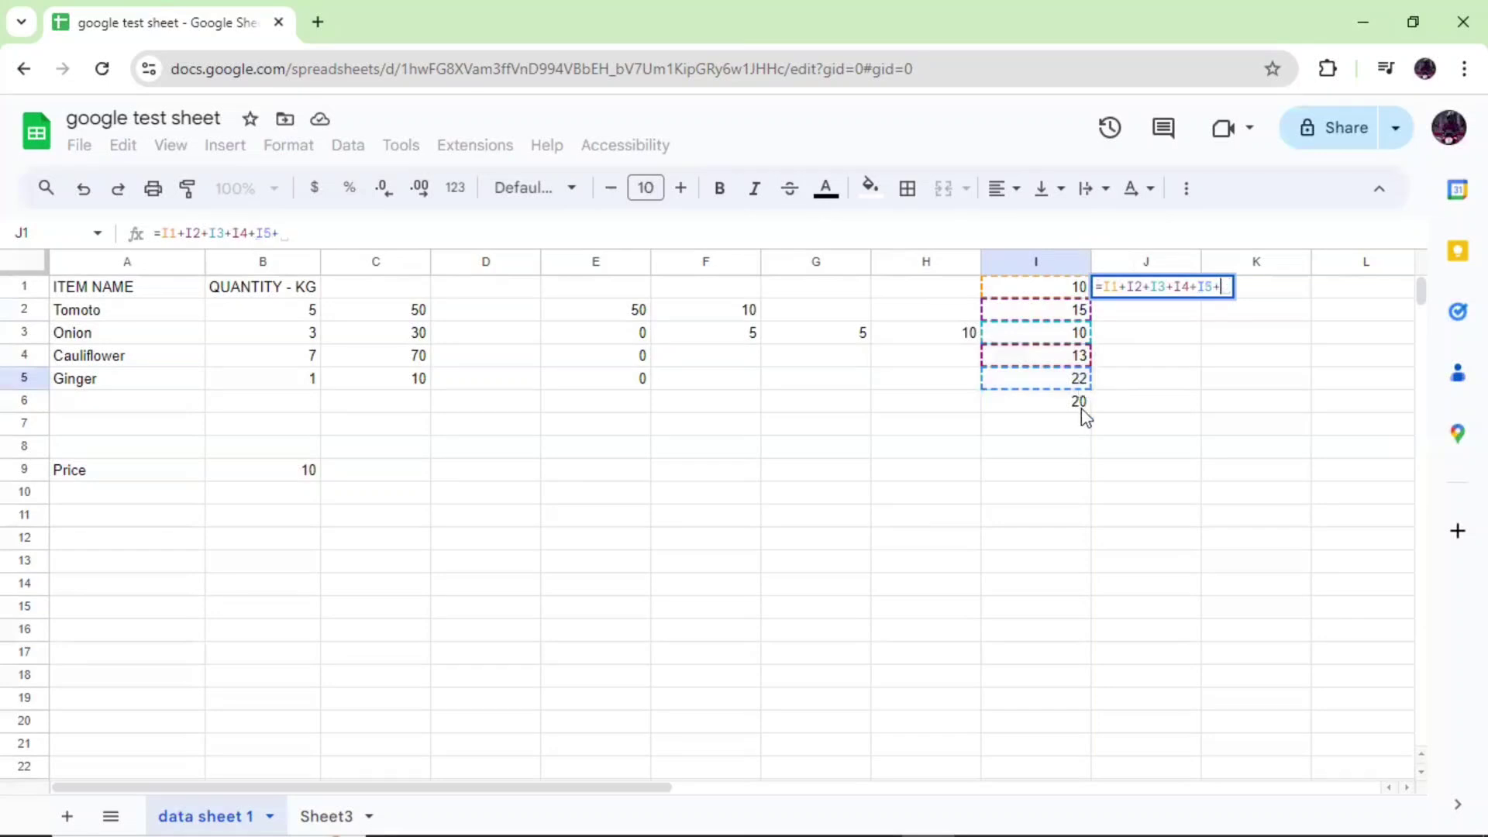
click(1082, 406)
key(Return)
click(1185, 282)
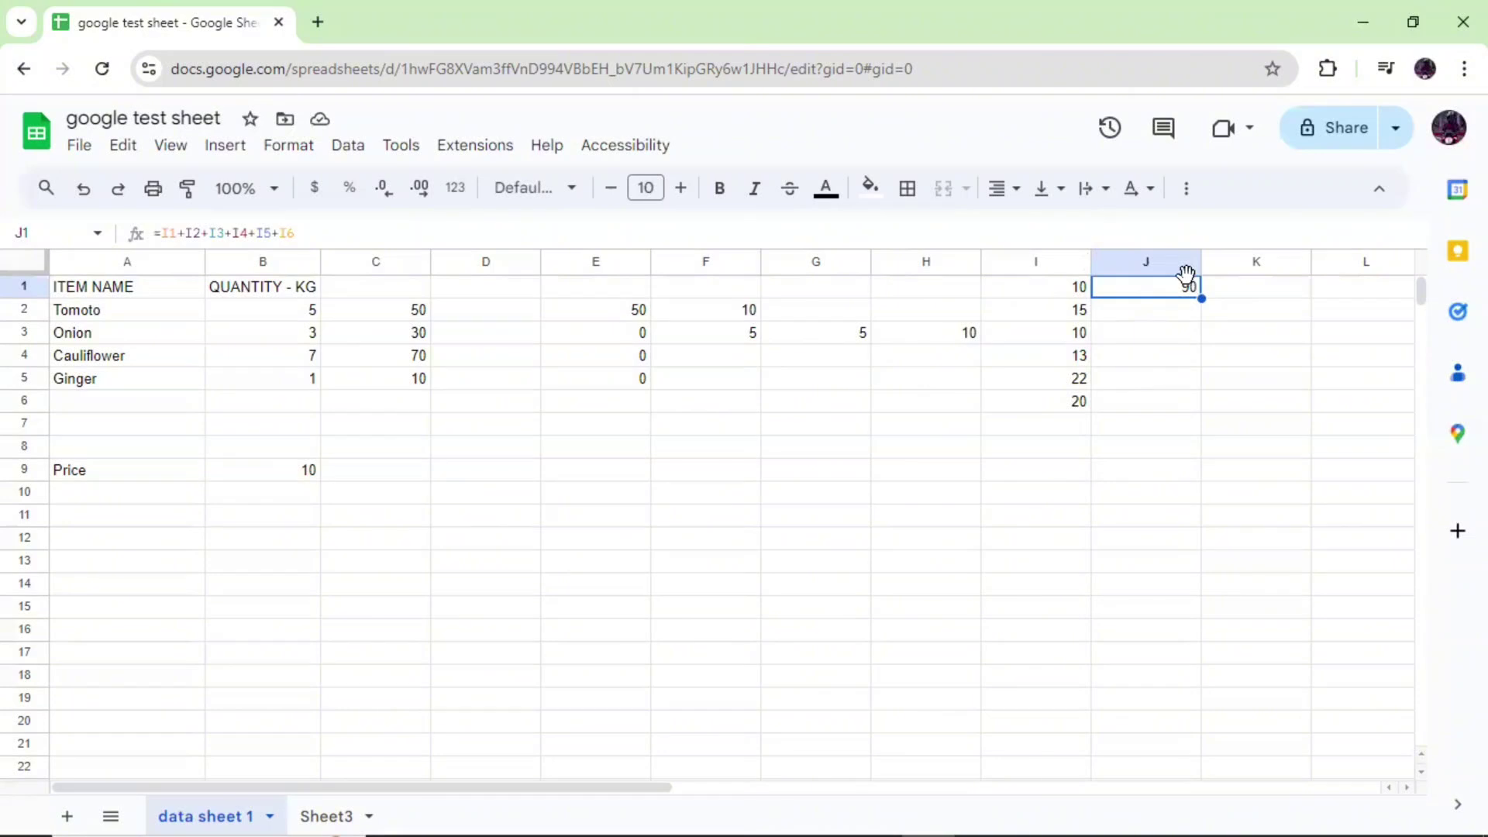
Add up cells I2 to I6 in cell J2 with the formula =sum(I2:I6).
click(1173, 320)
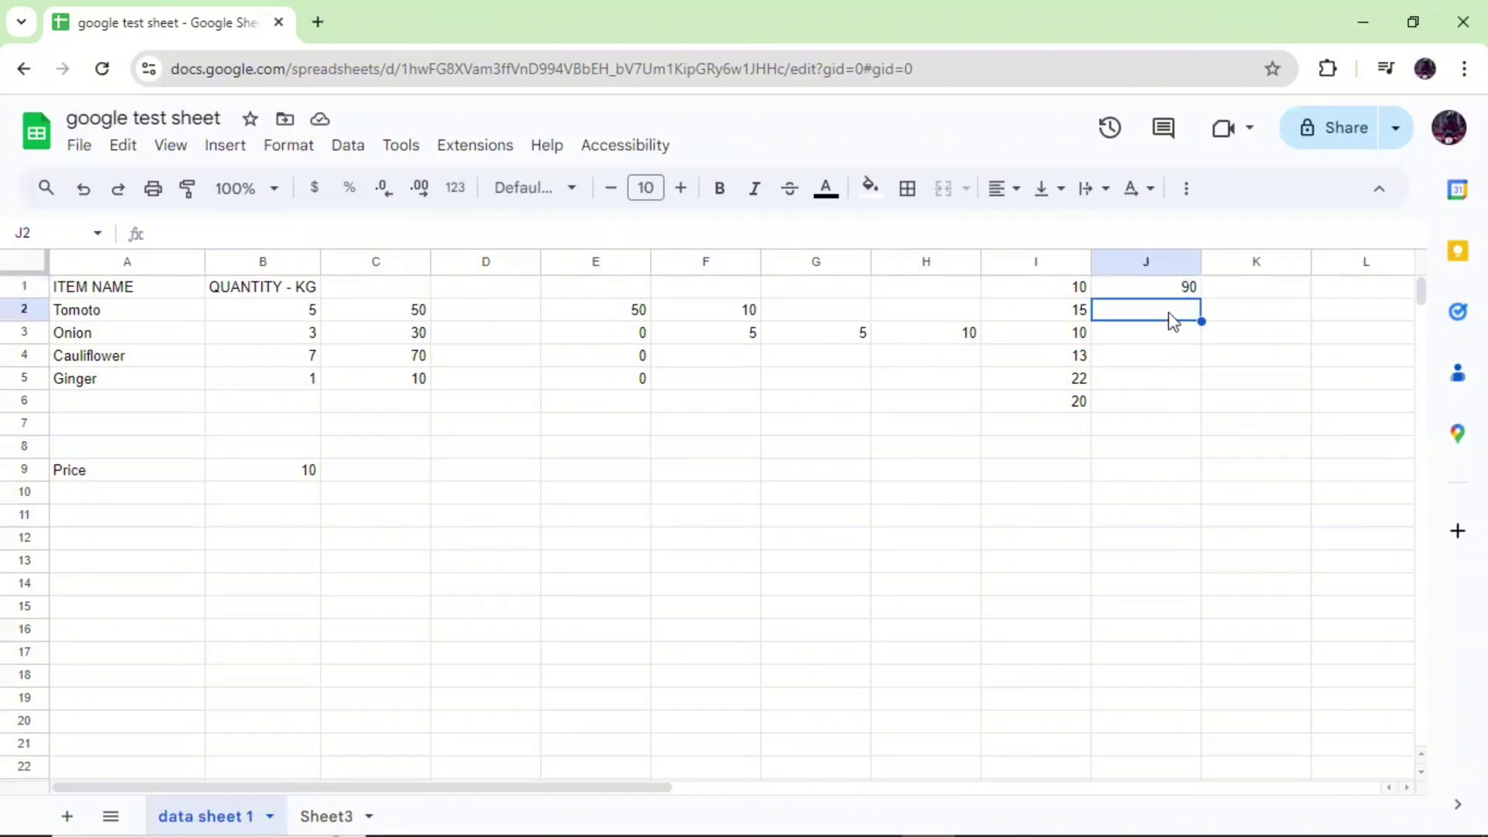
text(=s)
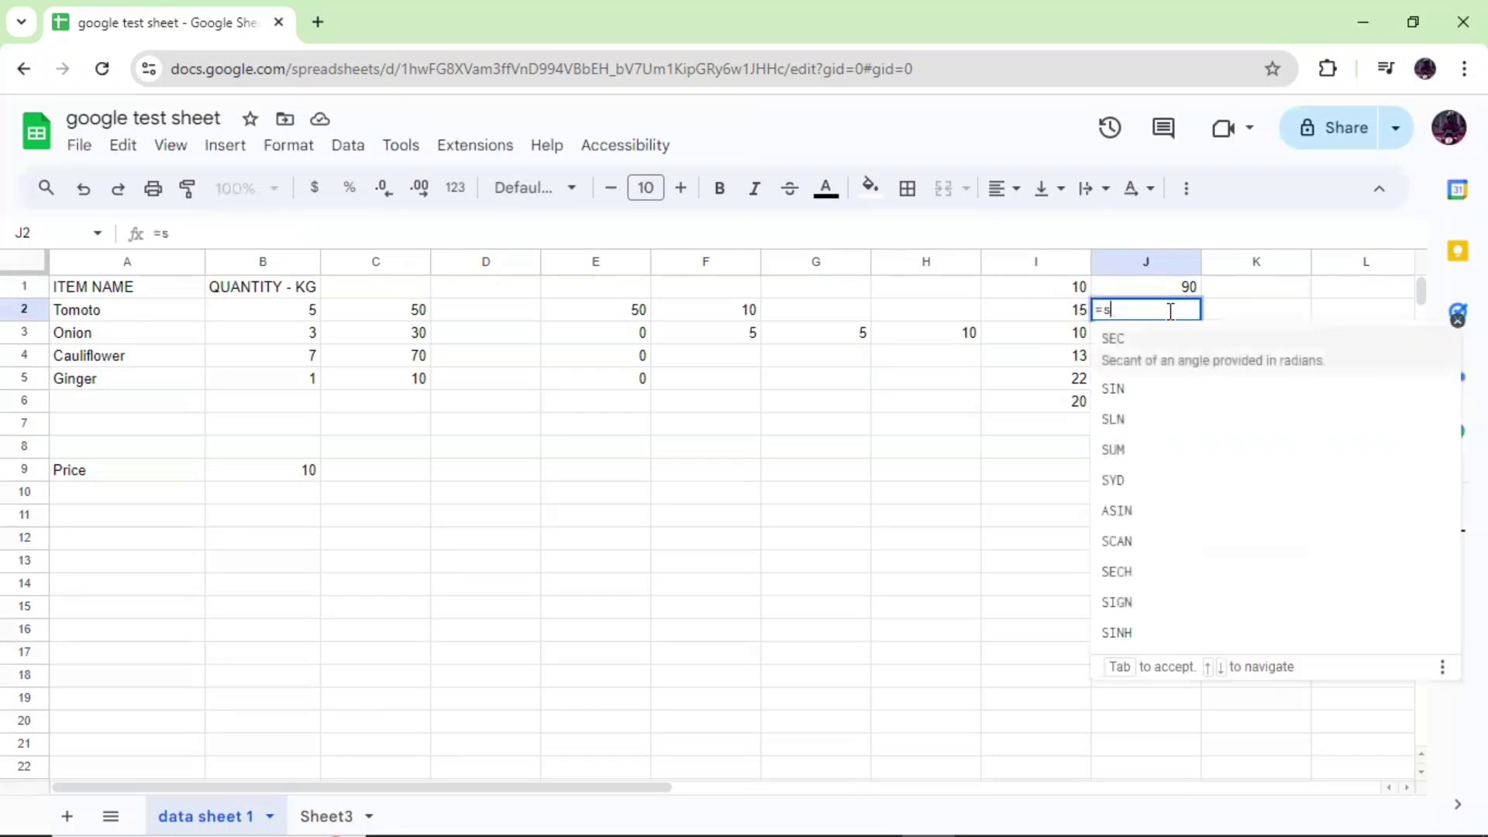
text(um)
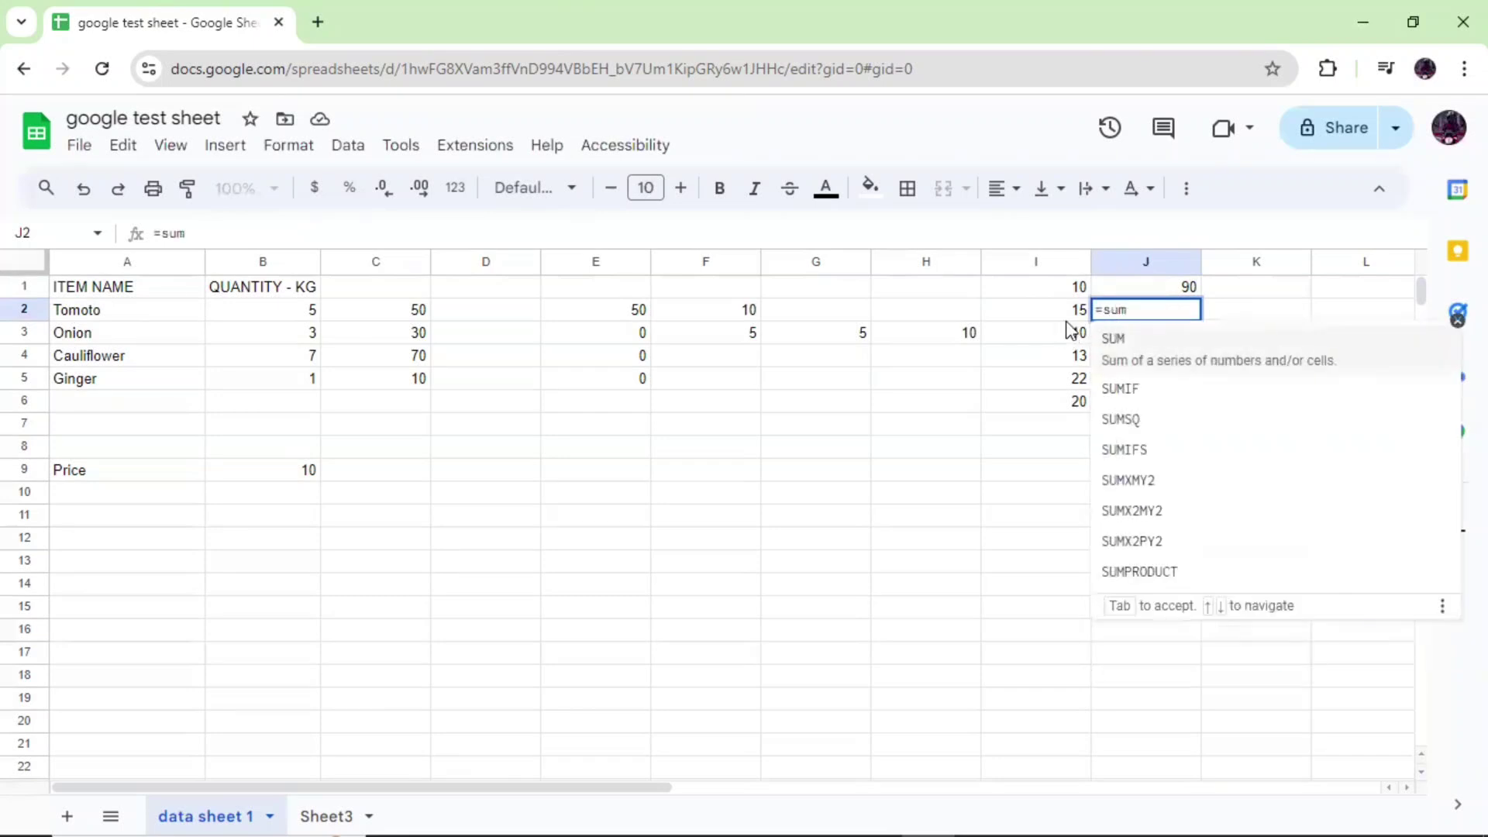
text(()
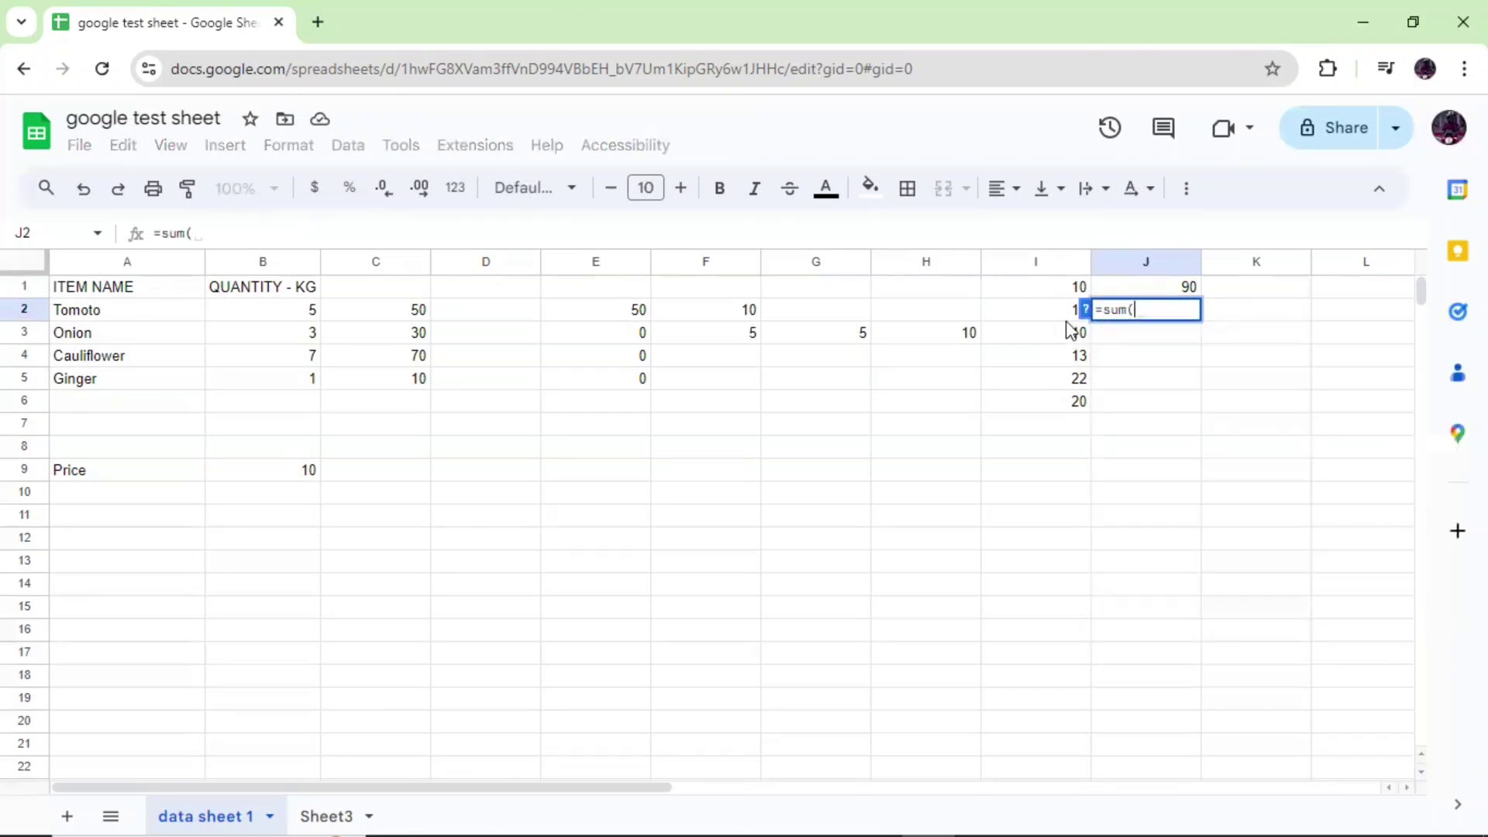
drag(1069, 318, 1089, 410)
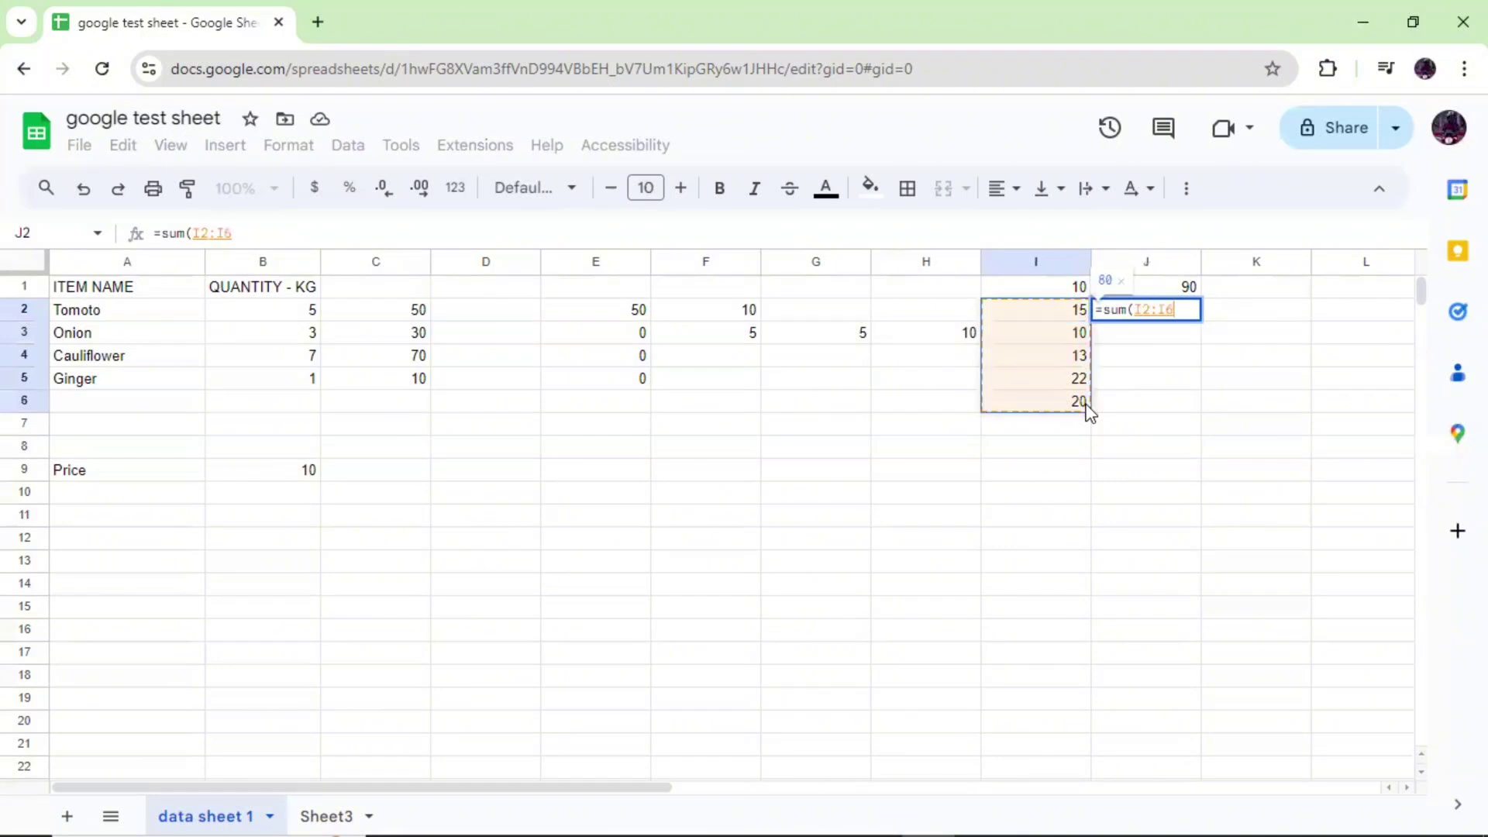
text())
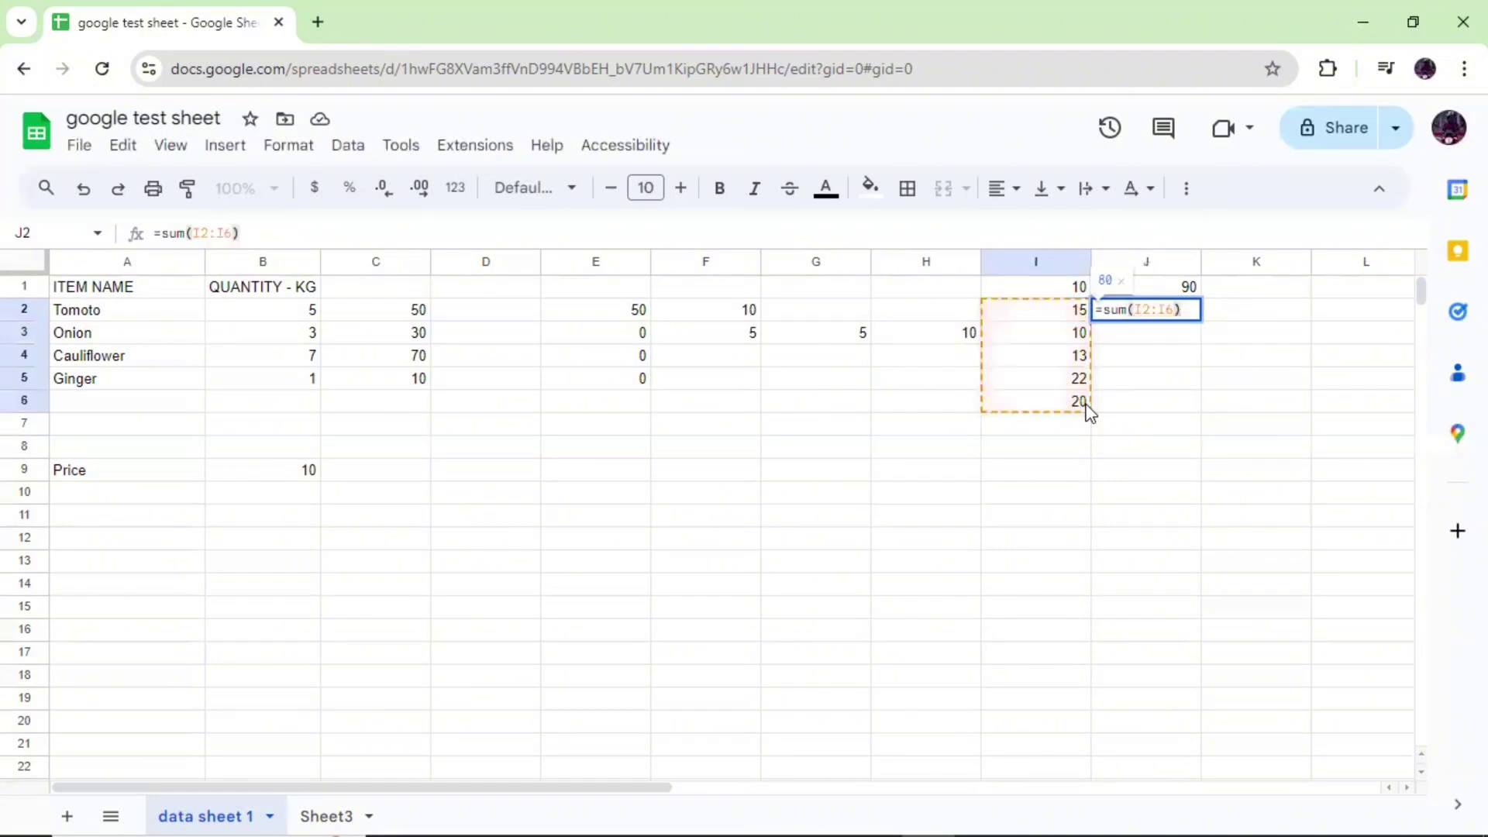
key(Return)
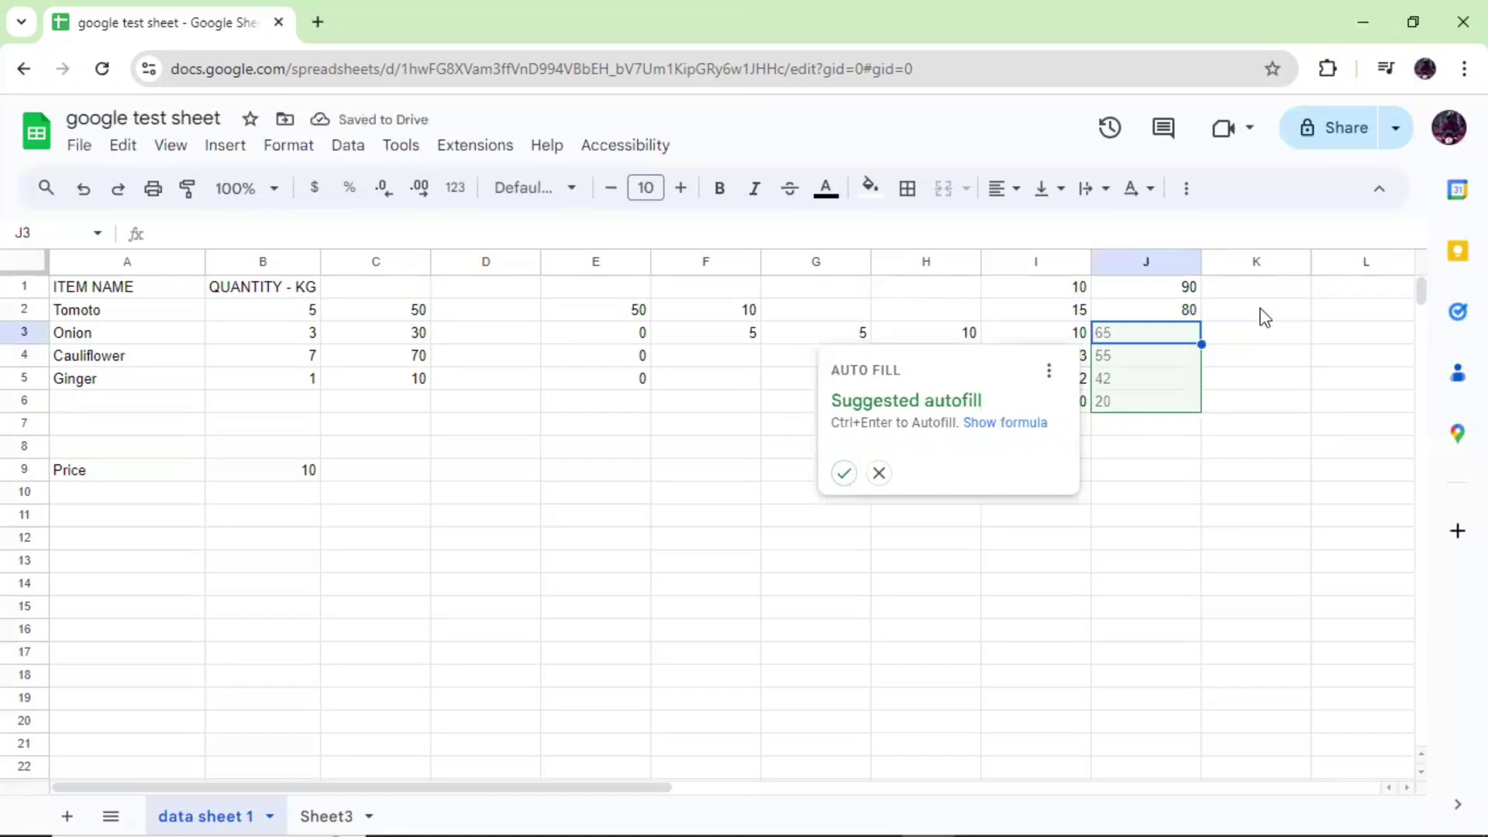
Correct the SUM formula in cell J2 so it covers the whole list, =sum(I1:I6).
click(1197, 312)
double_click(1188, 312)
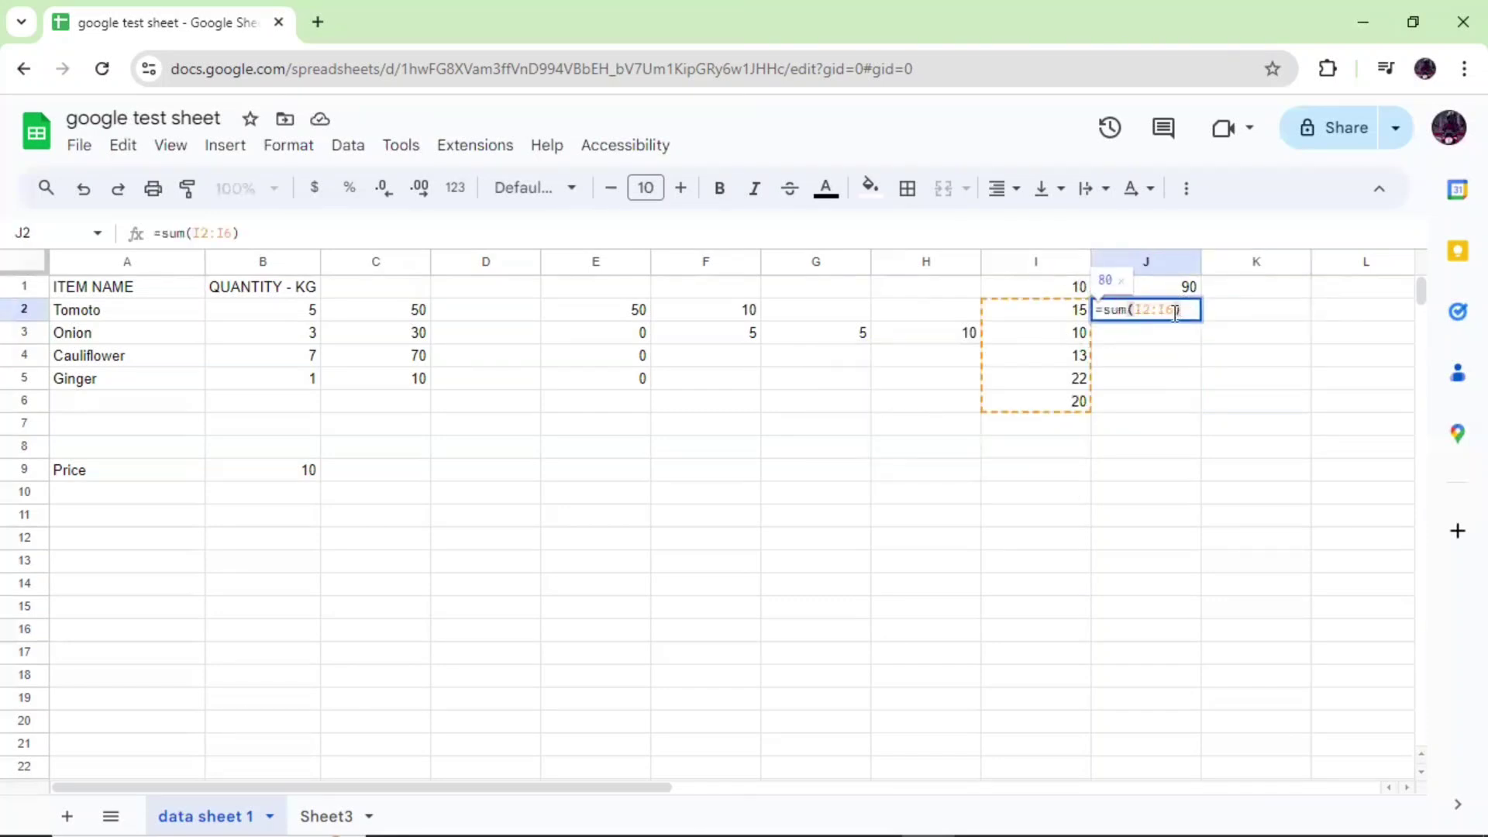
key(BackSpace)
key(BackSpace)
key(BackSpace)
key(BackSpace)
key(BackSpace)
key(BackSpace)
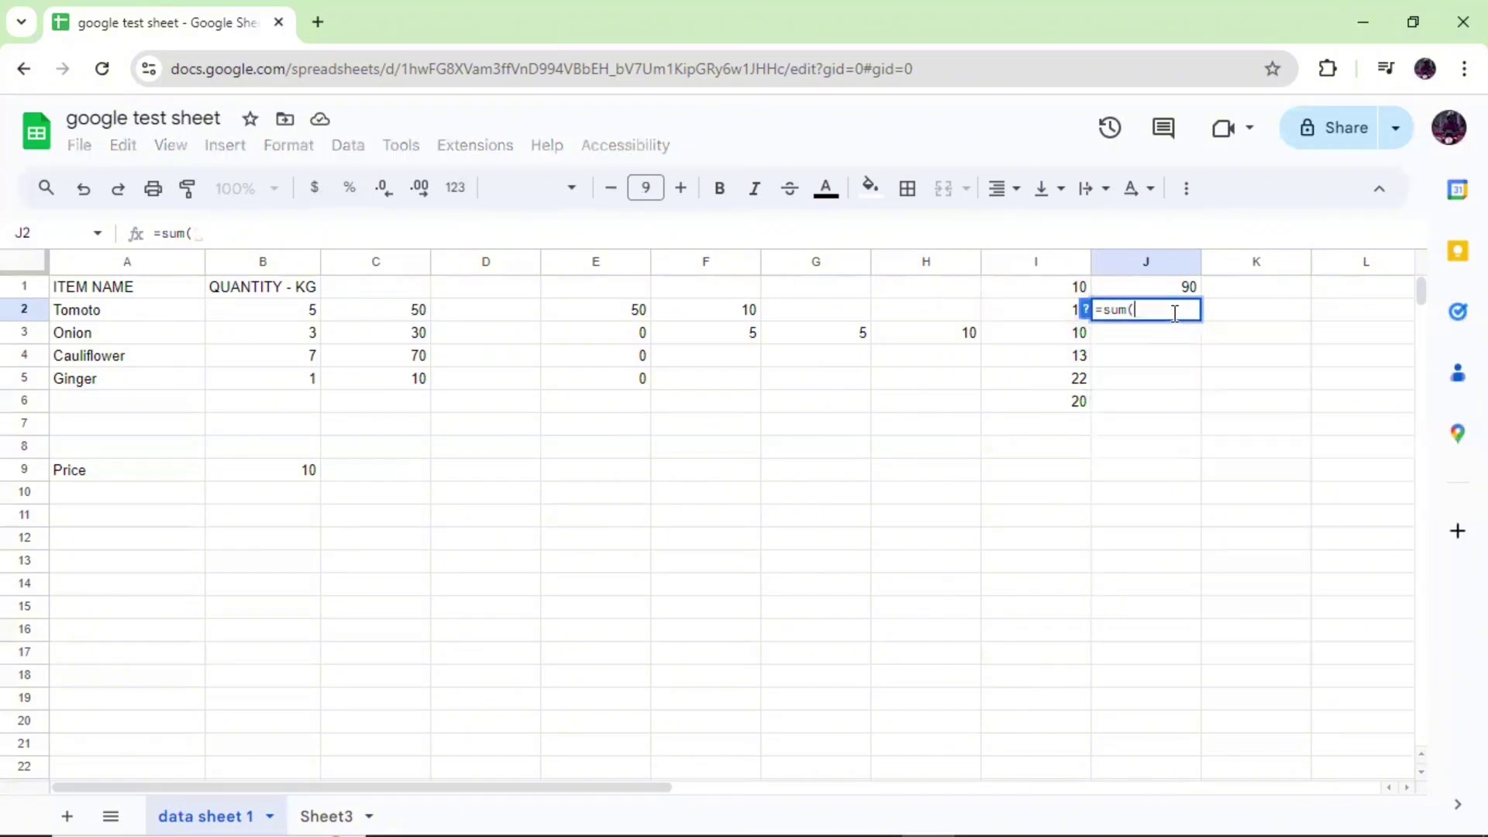
drag(1071, 384, 1076, 408)
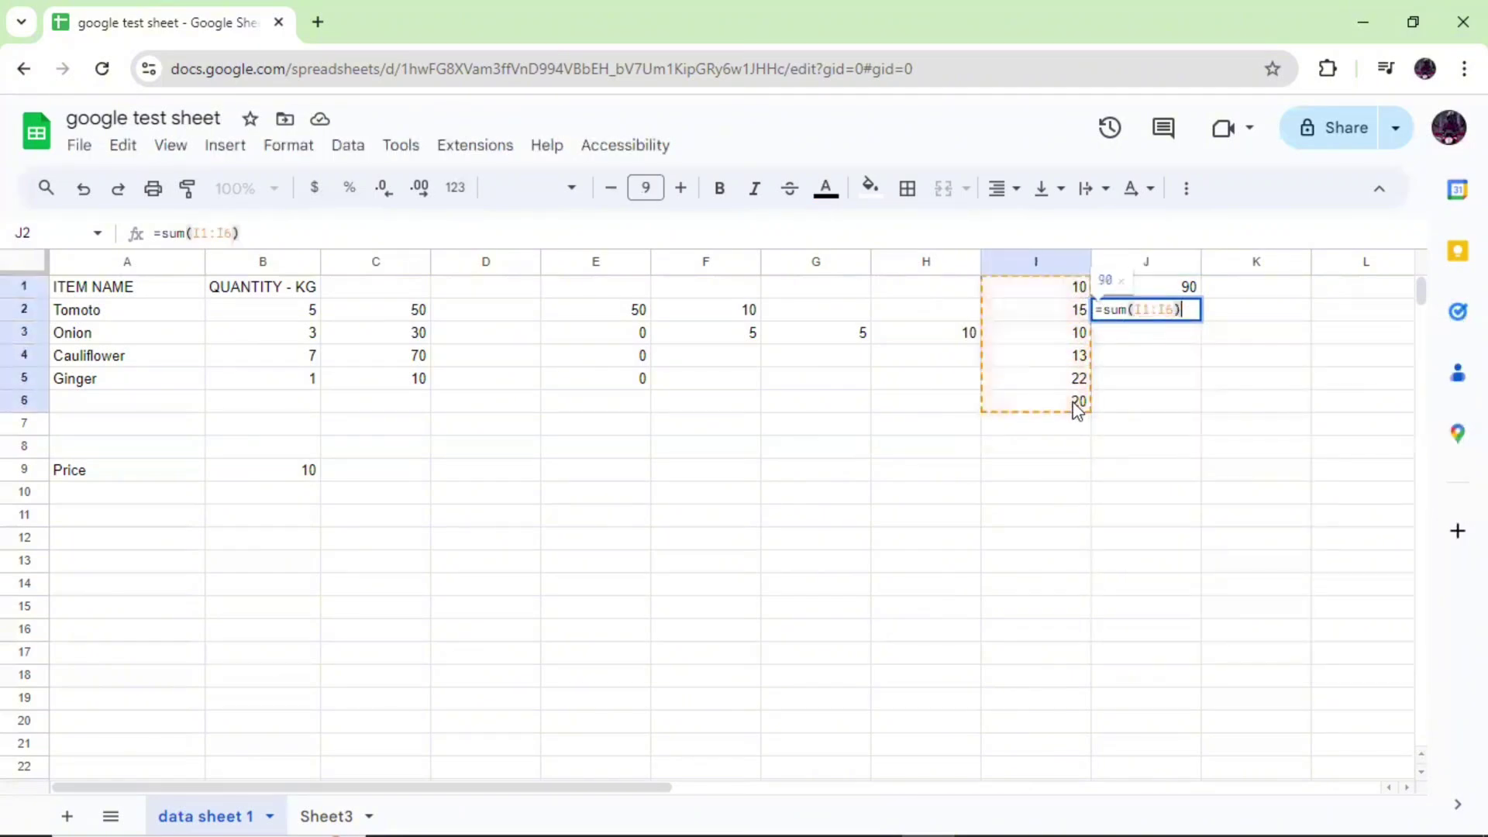
key(Return)
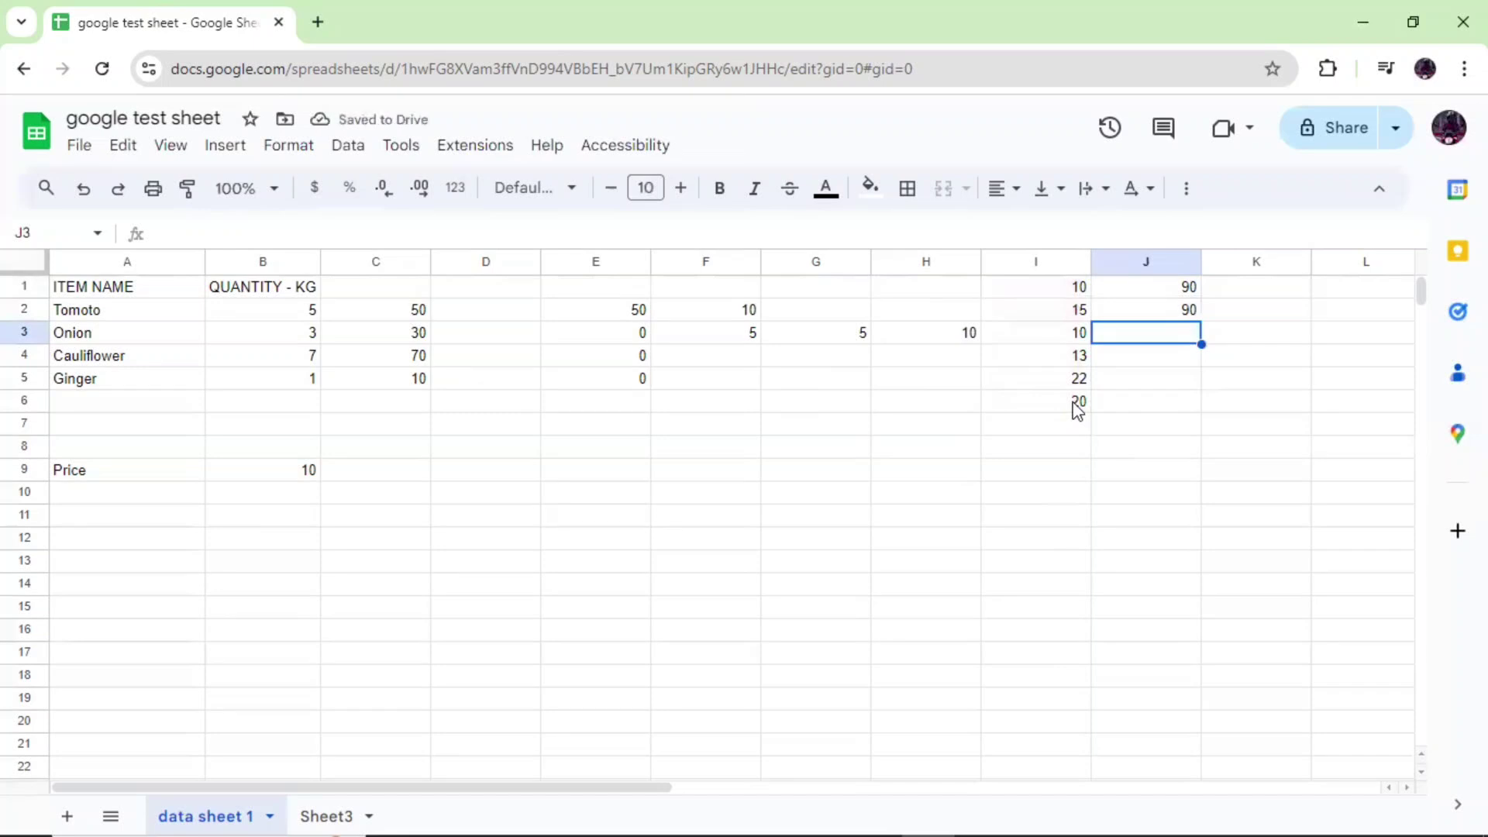
click(1279, 293)
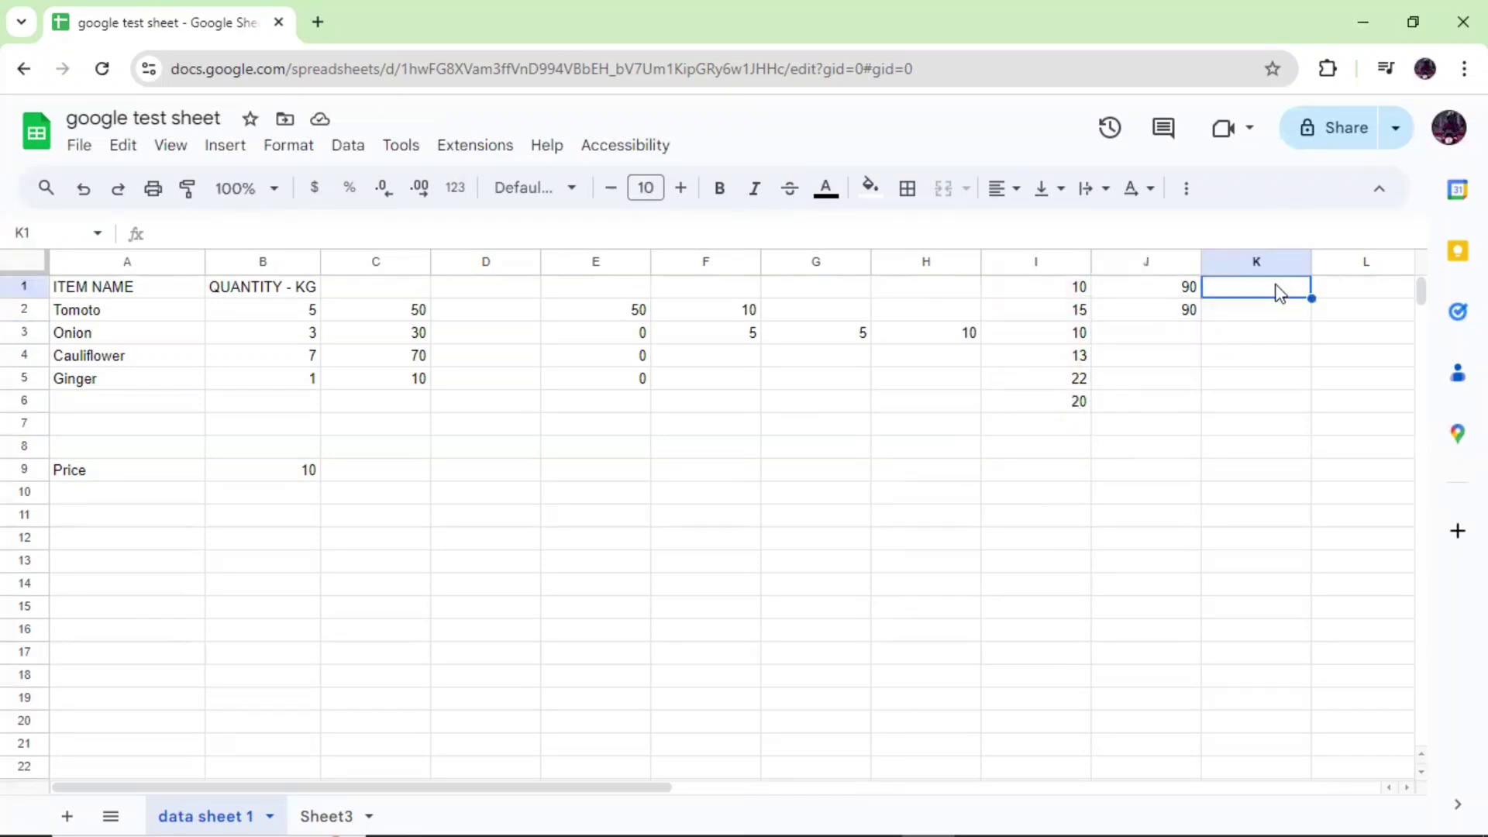
text(=)
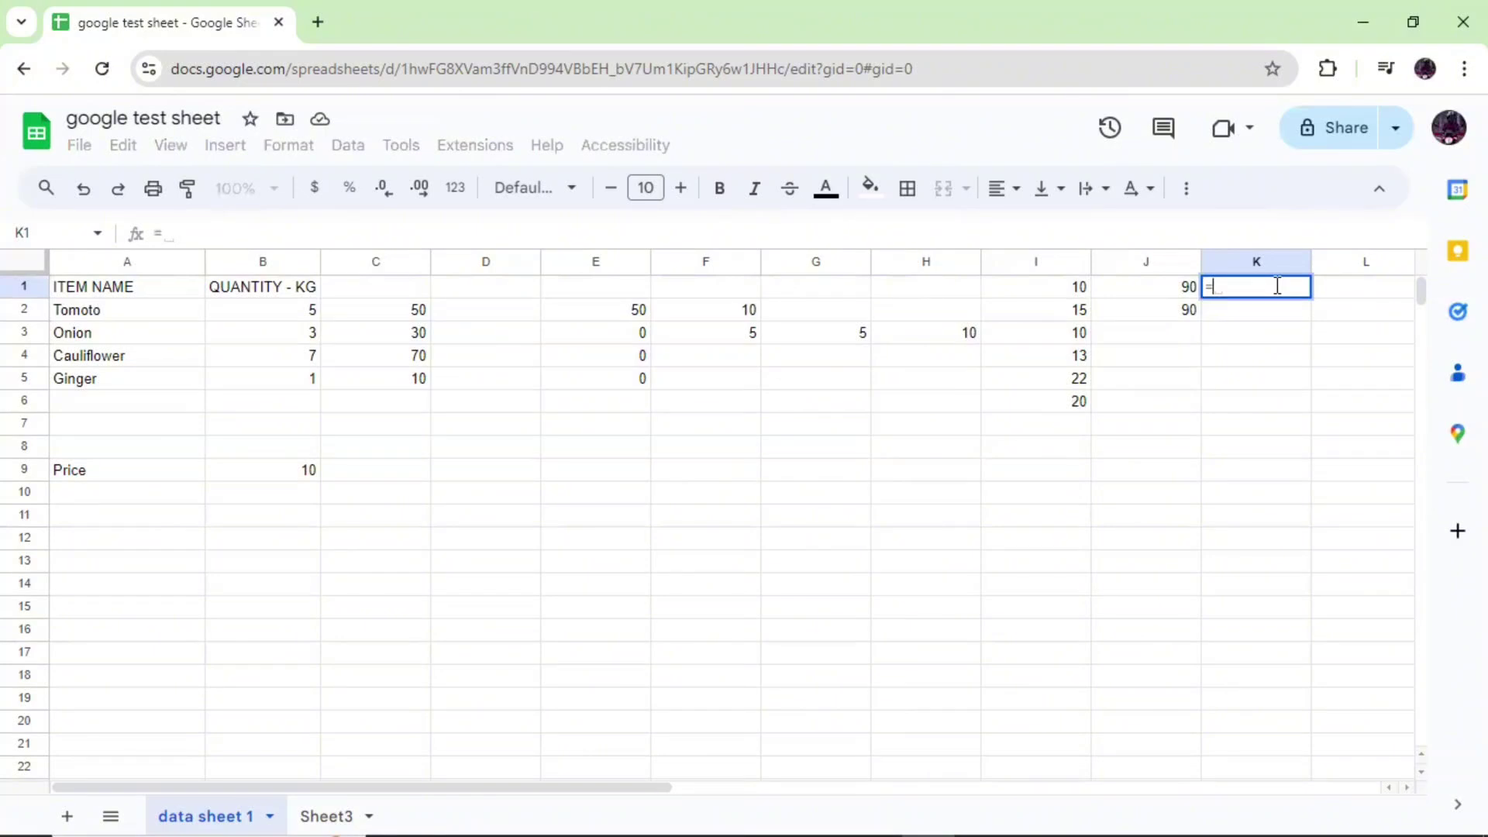
click(1242, 332)
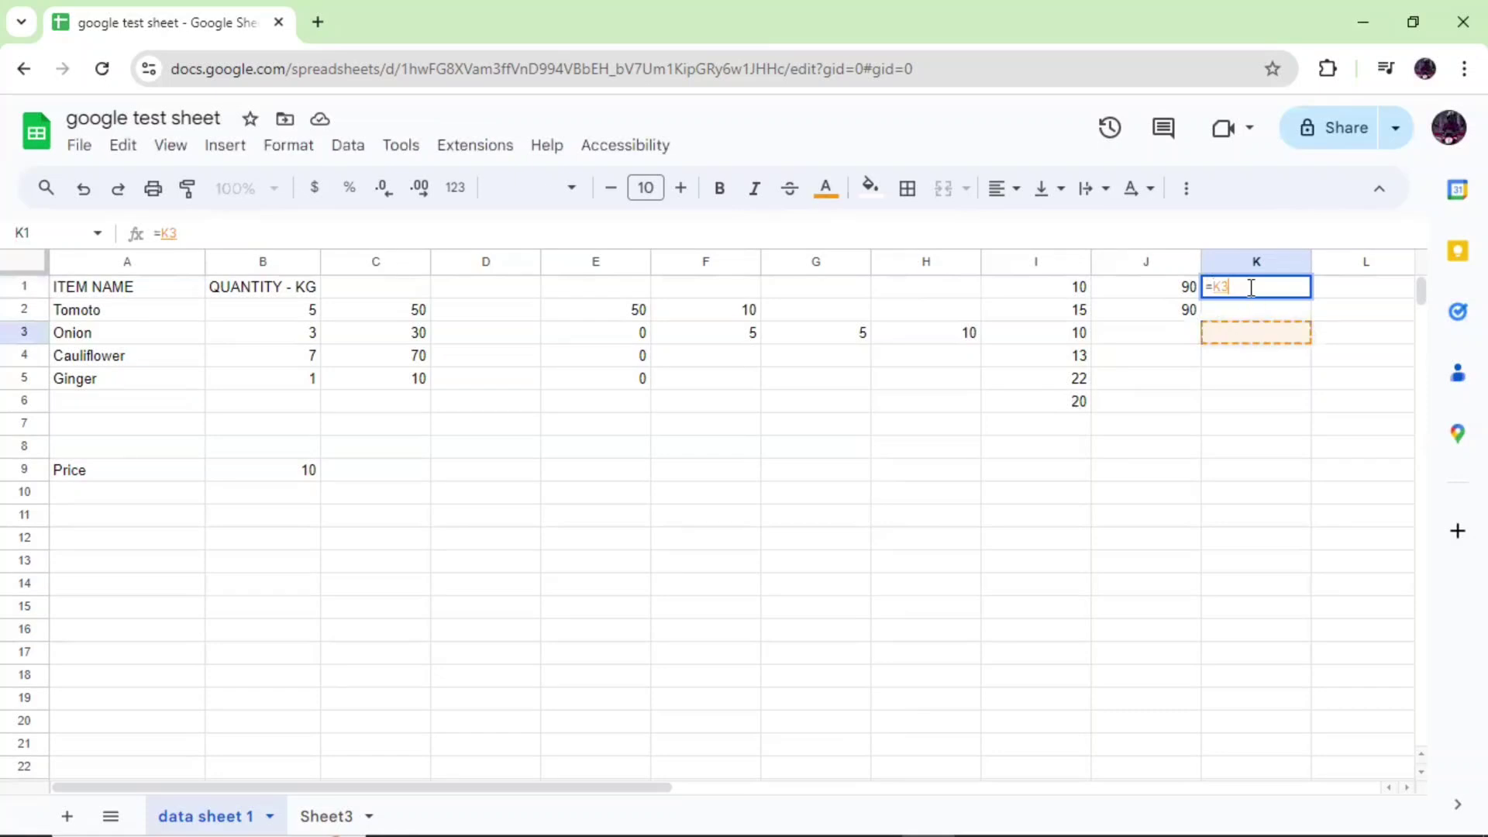
key(Return)
click(1252, 293)
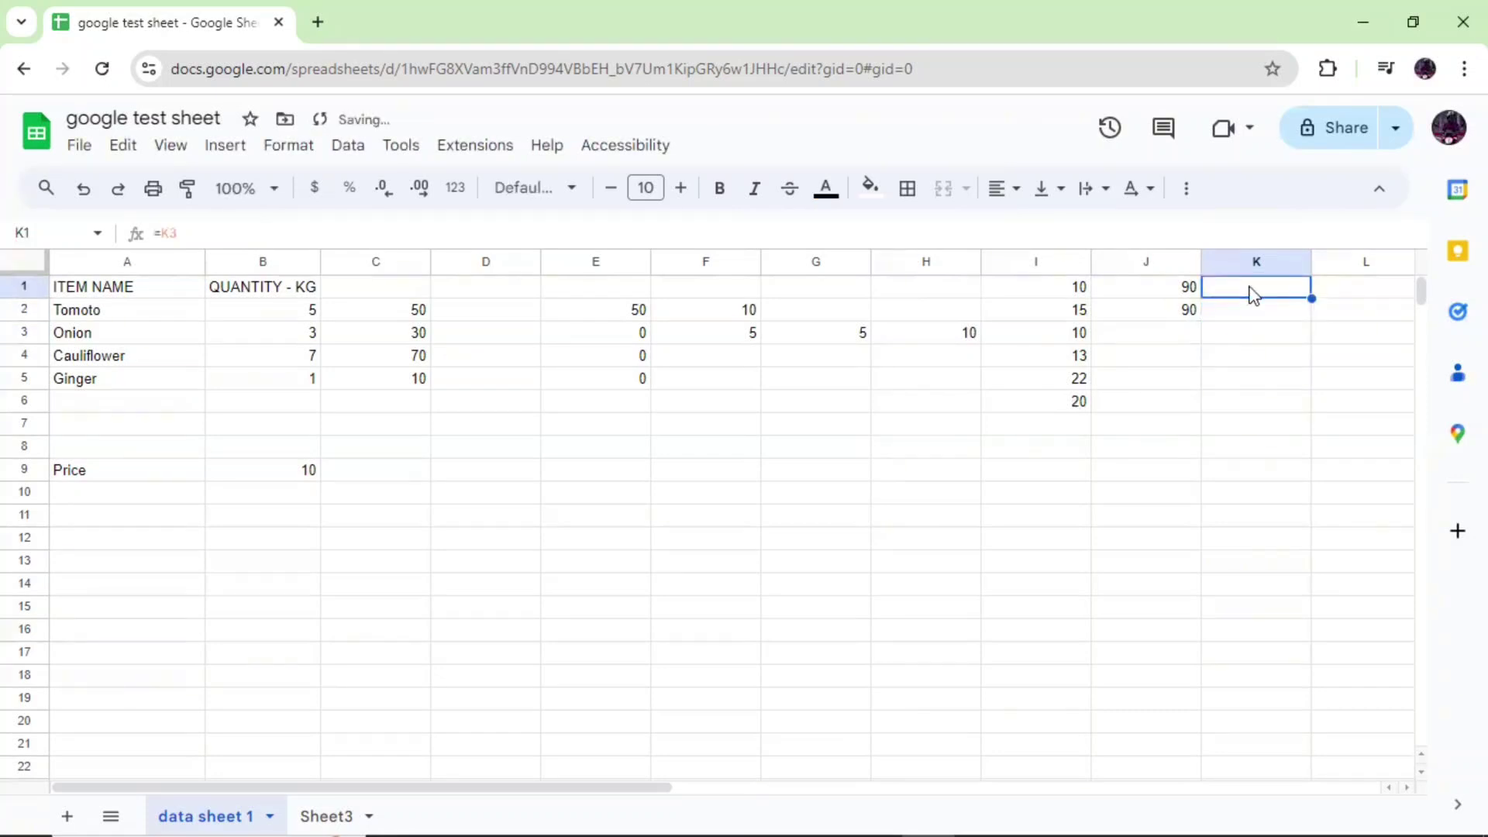
Clear the totals in cells J1 and J2, and enter the value 5 in cell J1.
drag(1169, 287, 1175, 320)
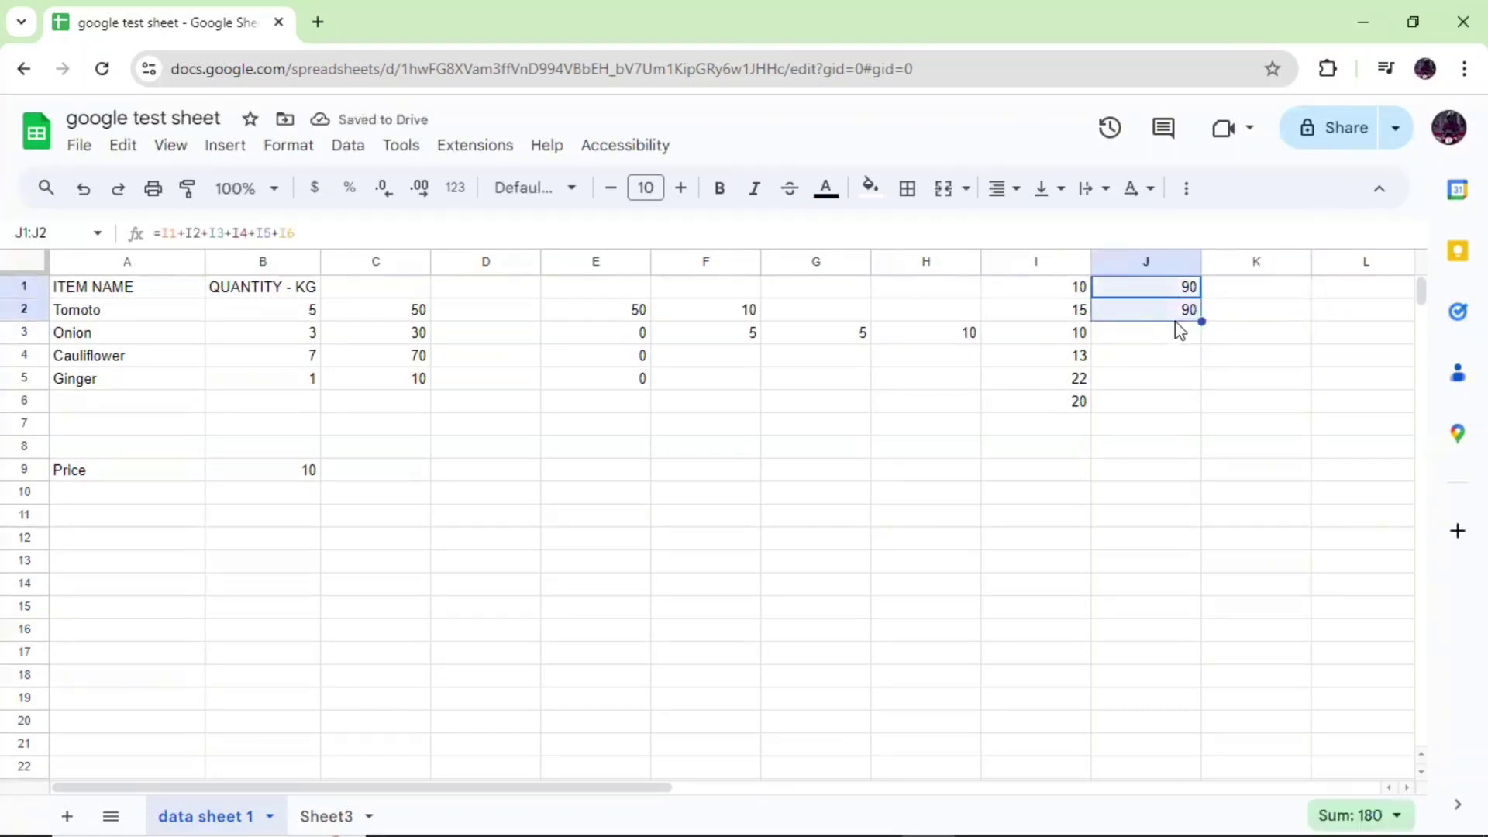
key(Delete)
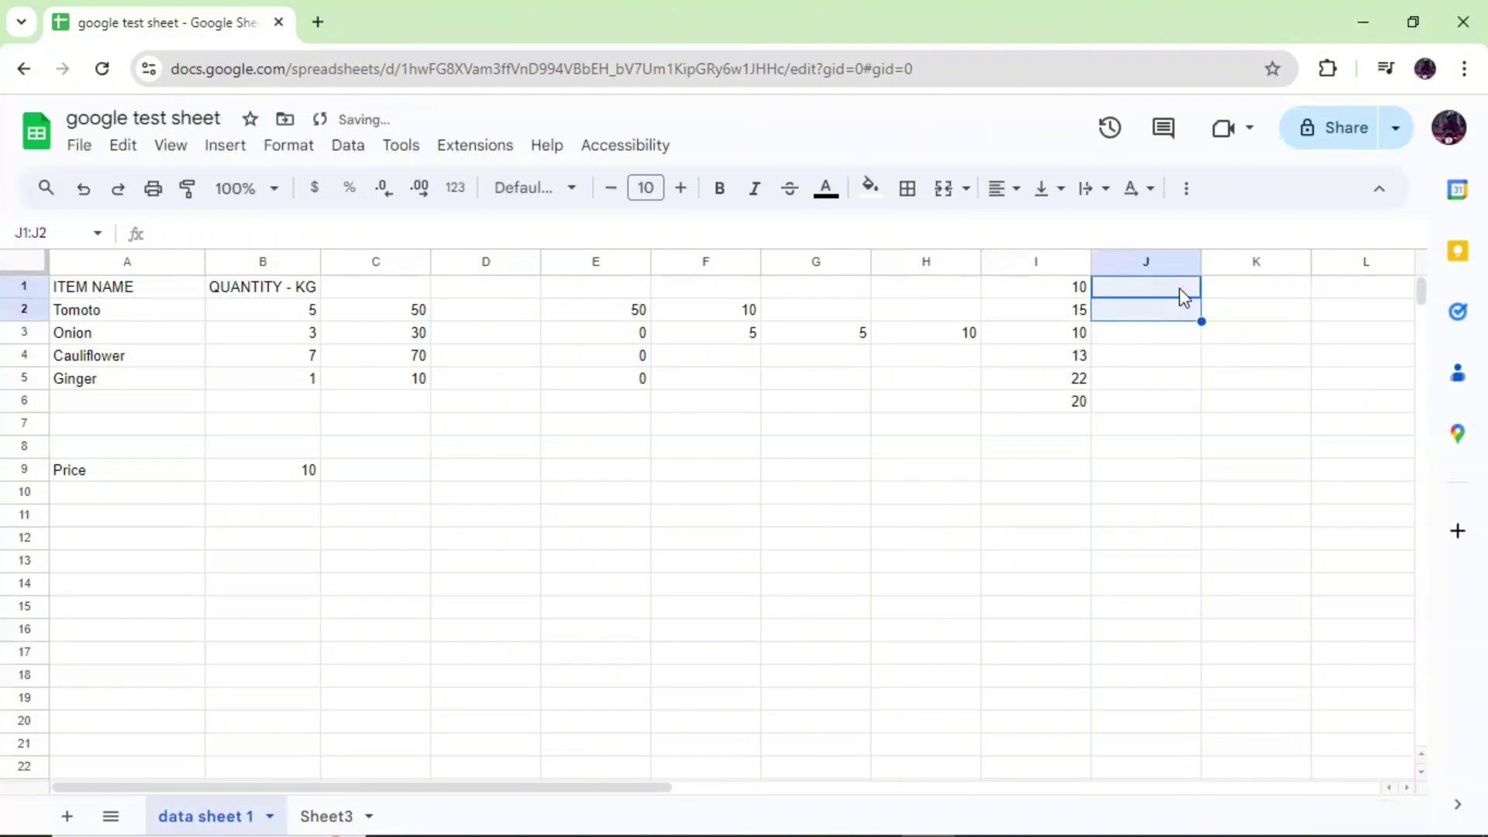
click(1182, 293)
text(5)
Replace the content of cell K1 with the formula =$j$1+I1, using an absolute reference to J1.
click(1243, 293)
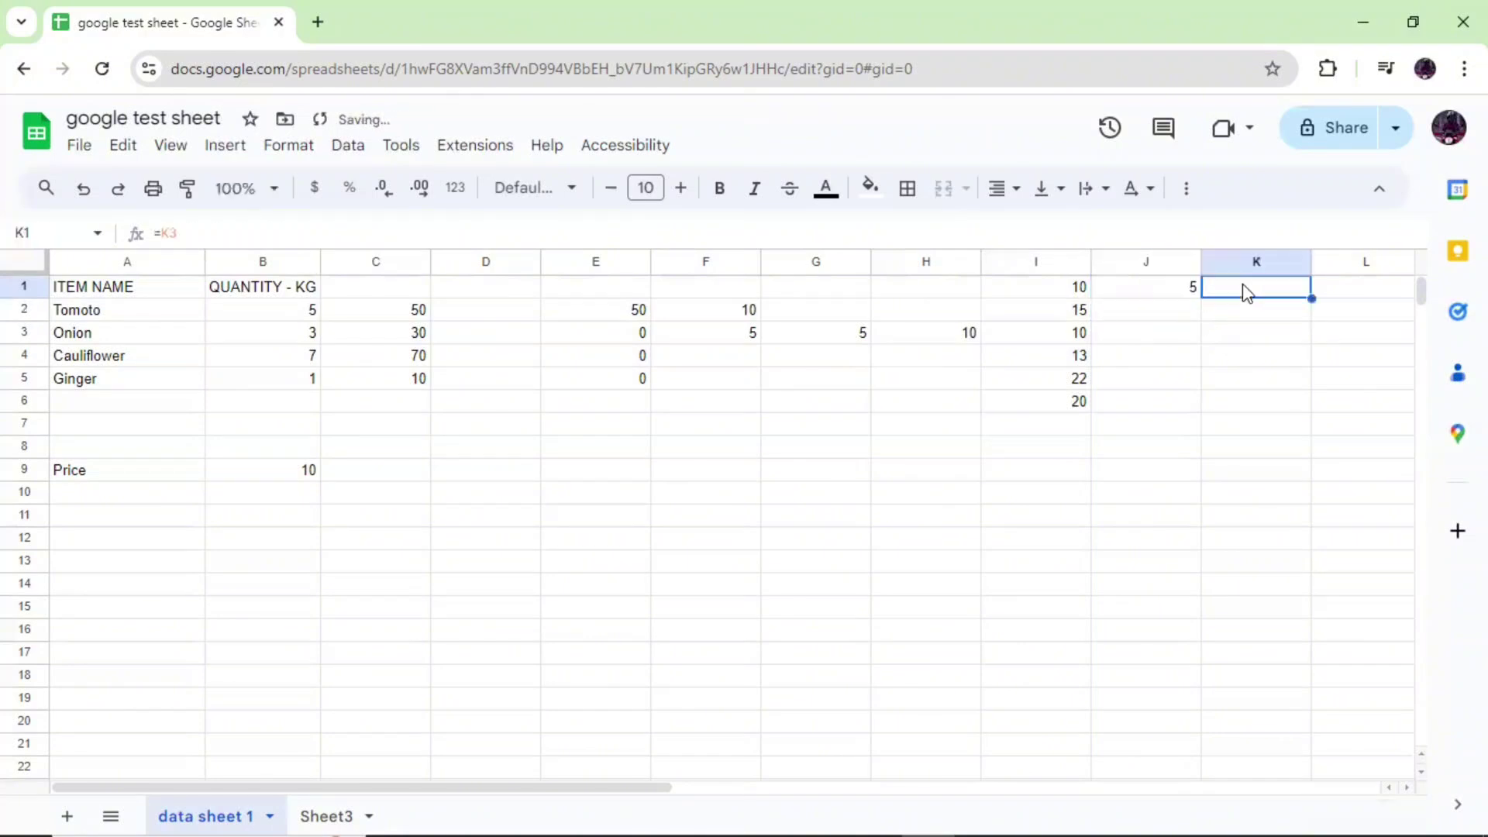
double_click(1243, 283)
text(=)
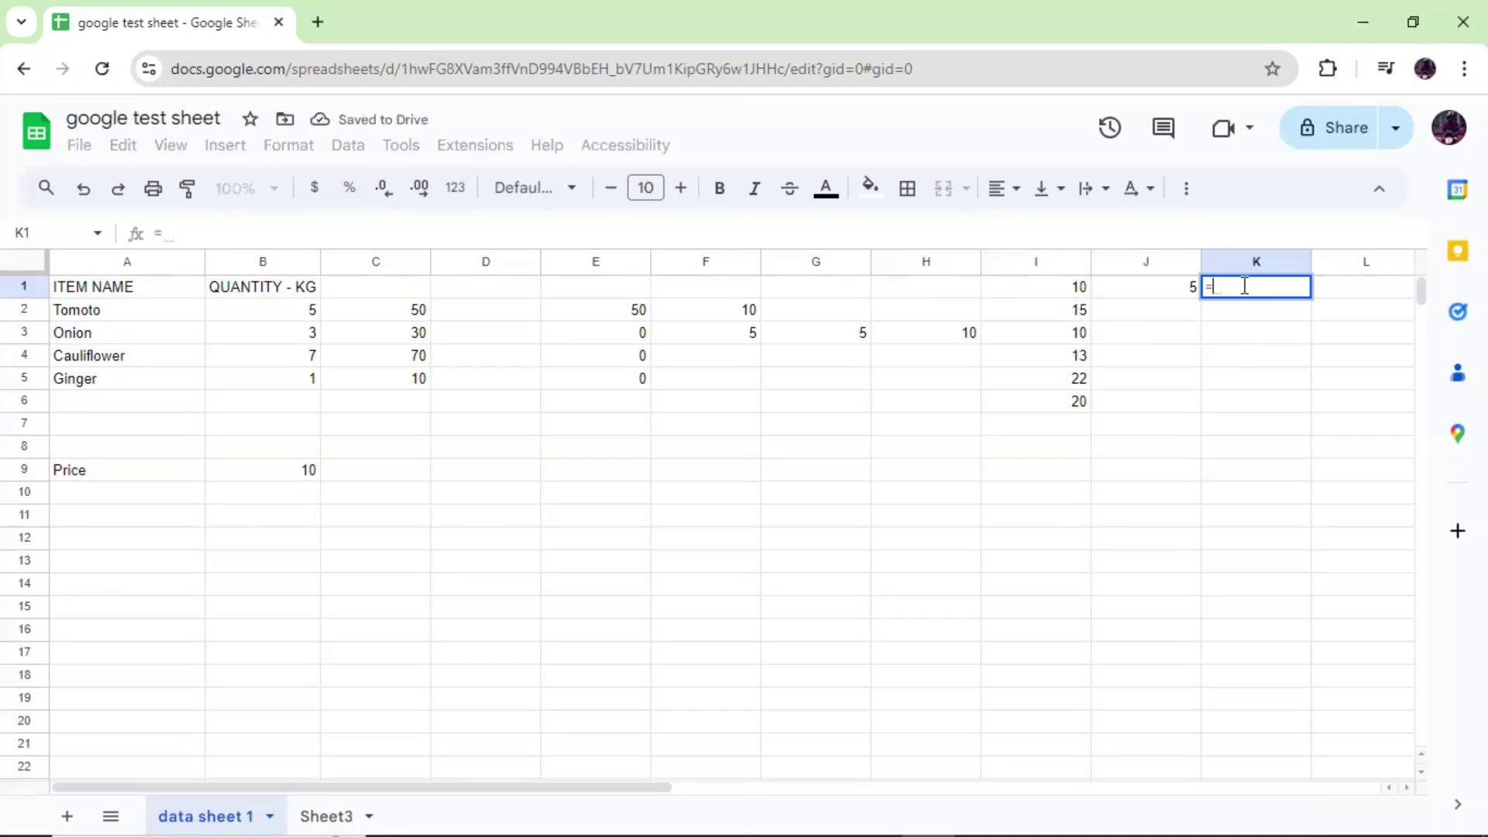
text(j)
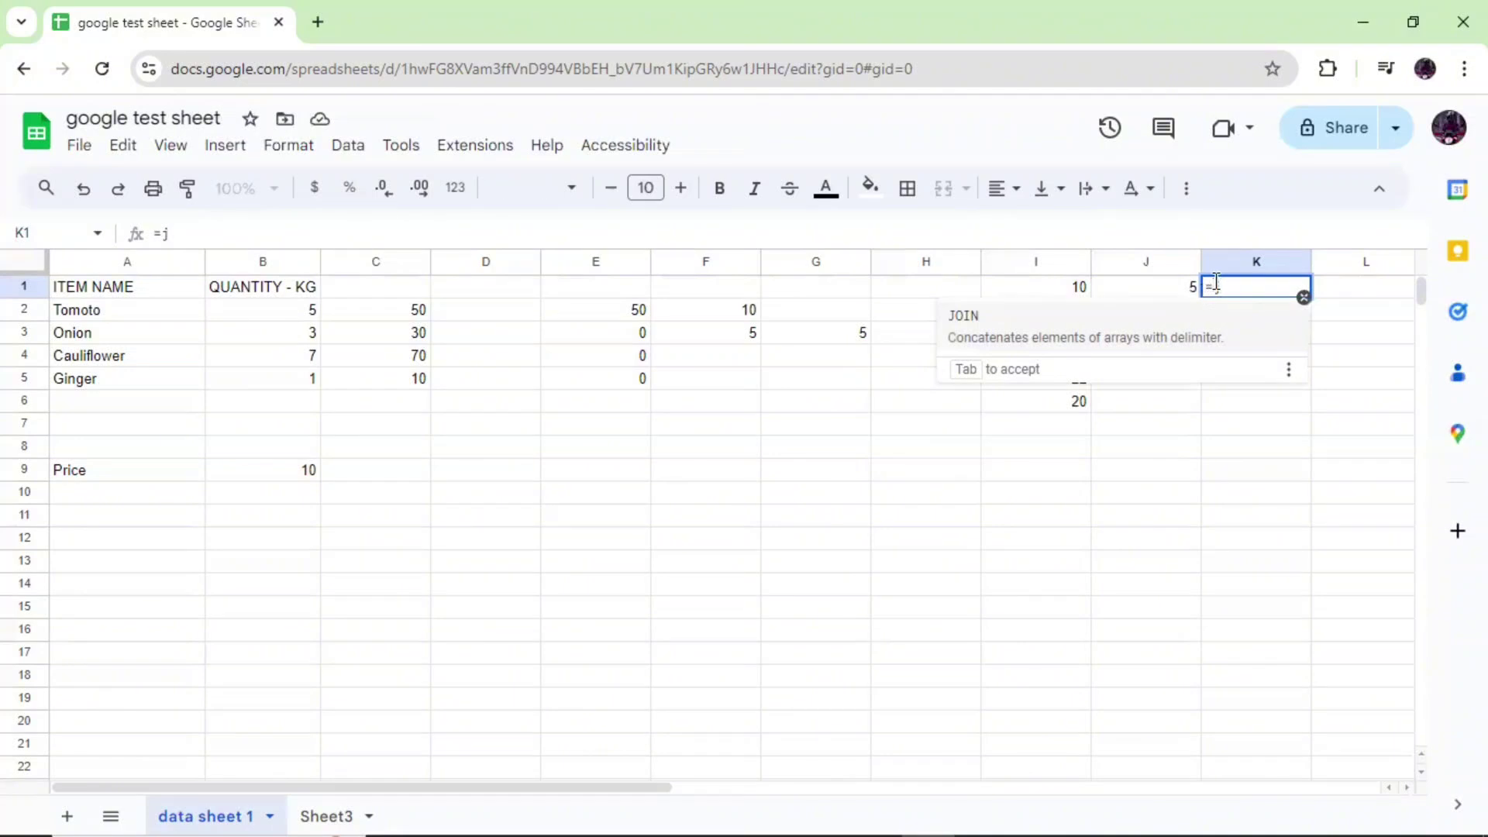
click(1216, 283)
text($j$)
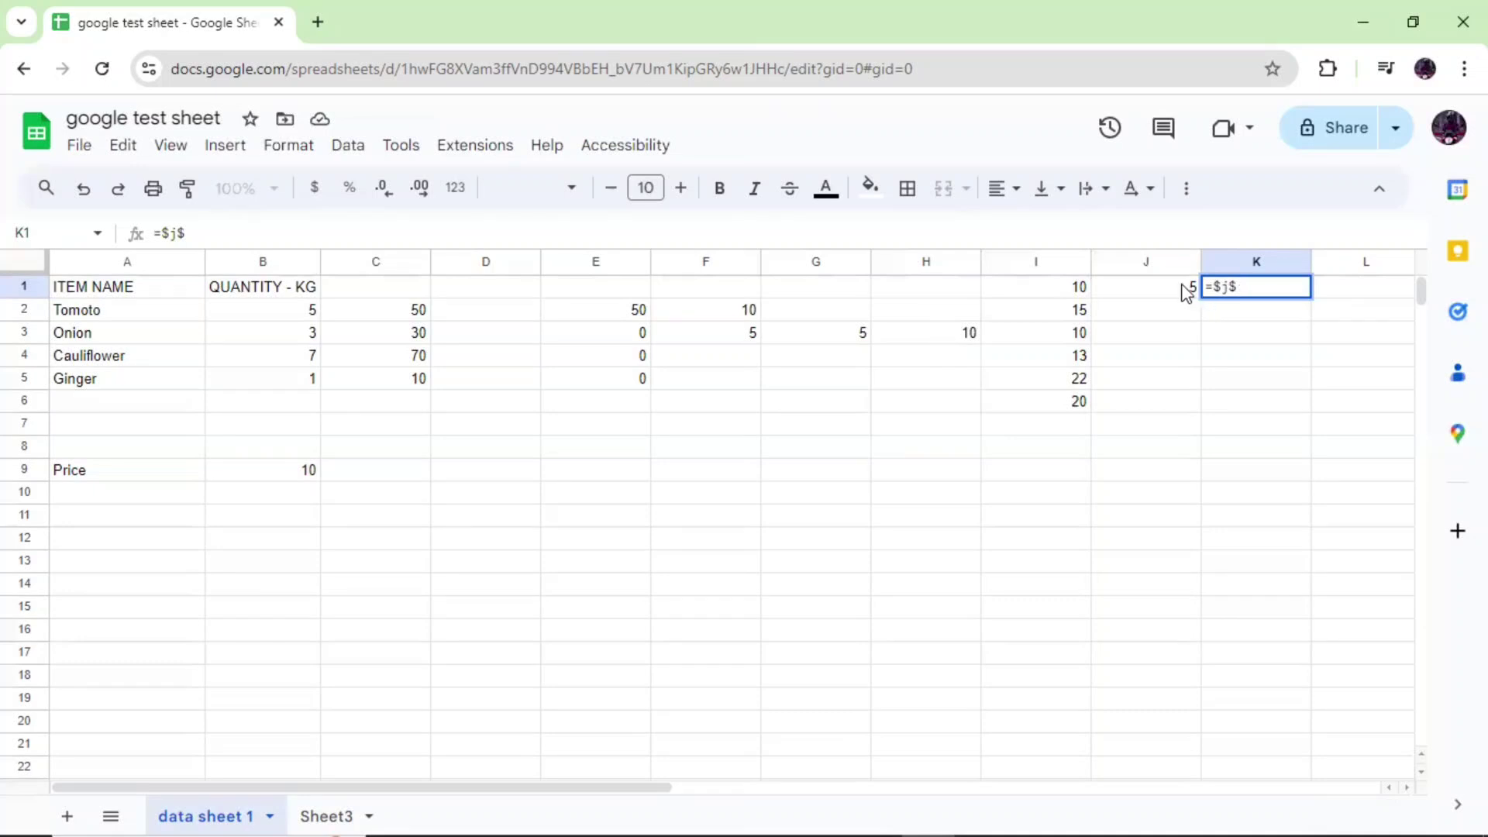
text(1)
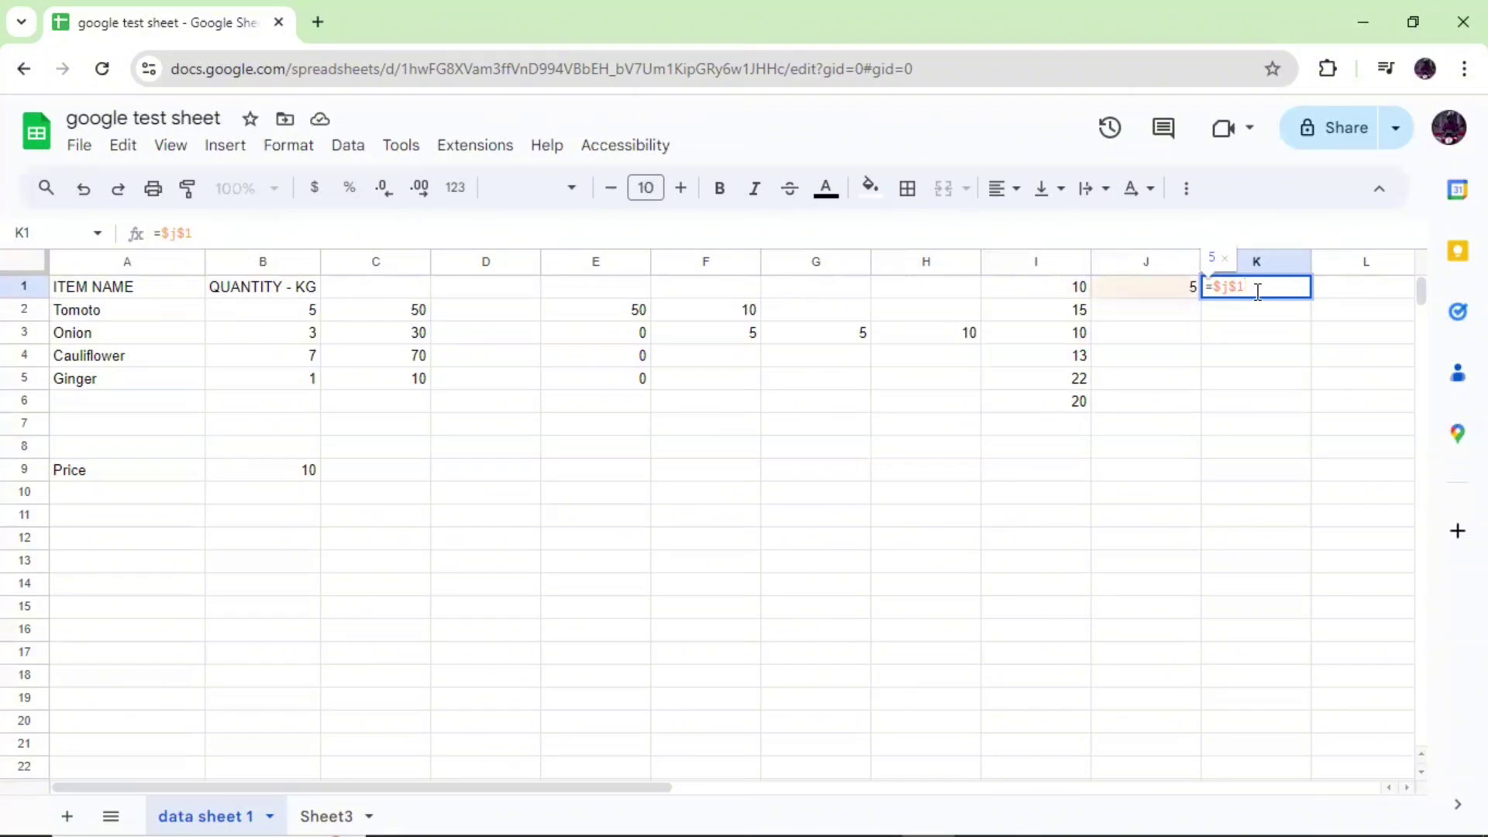
text(+)
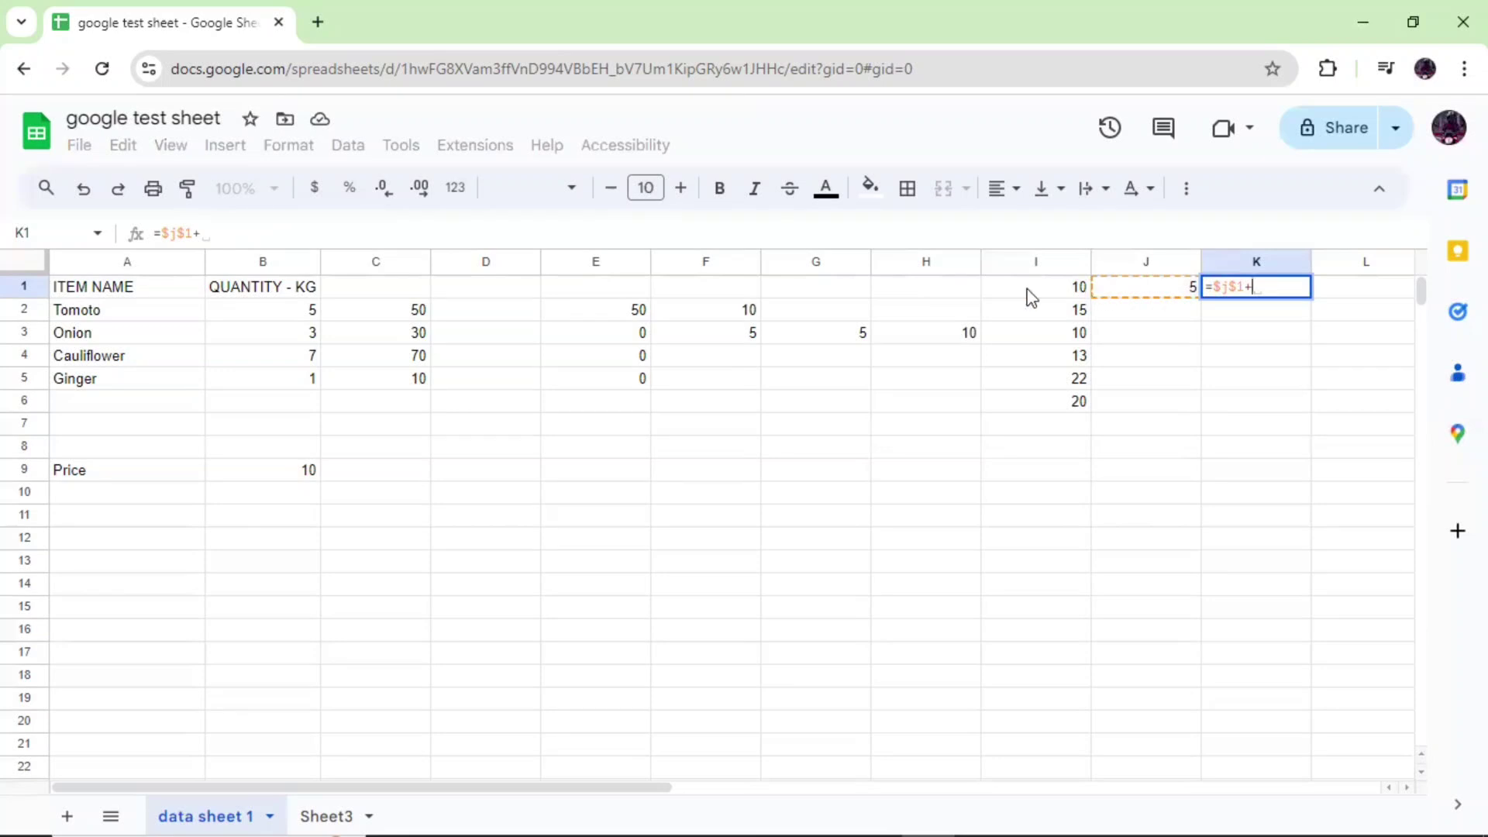
click(1082, 291)
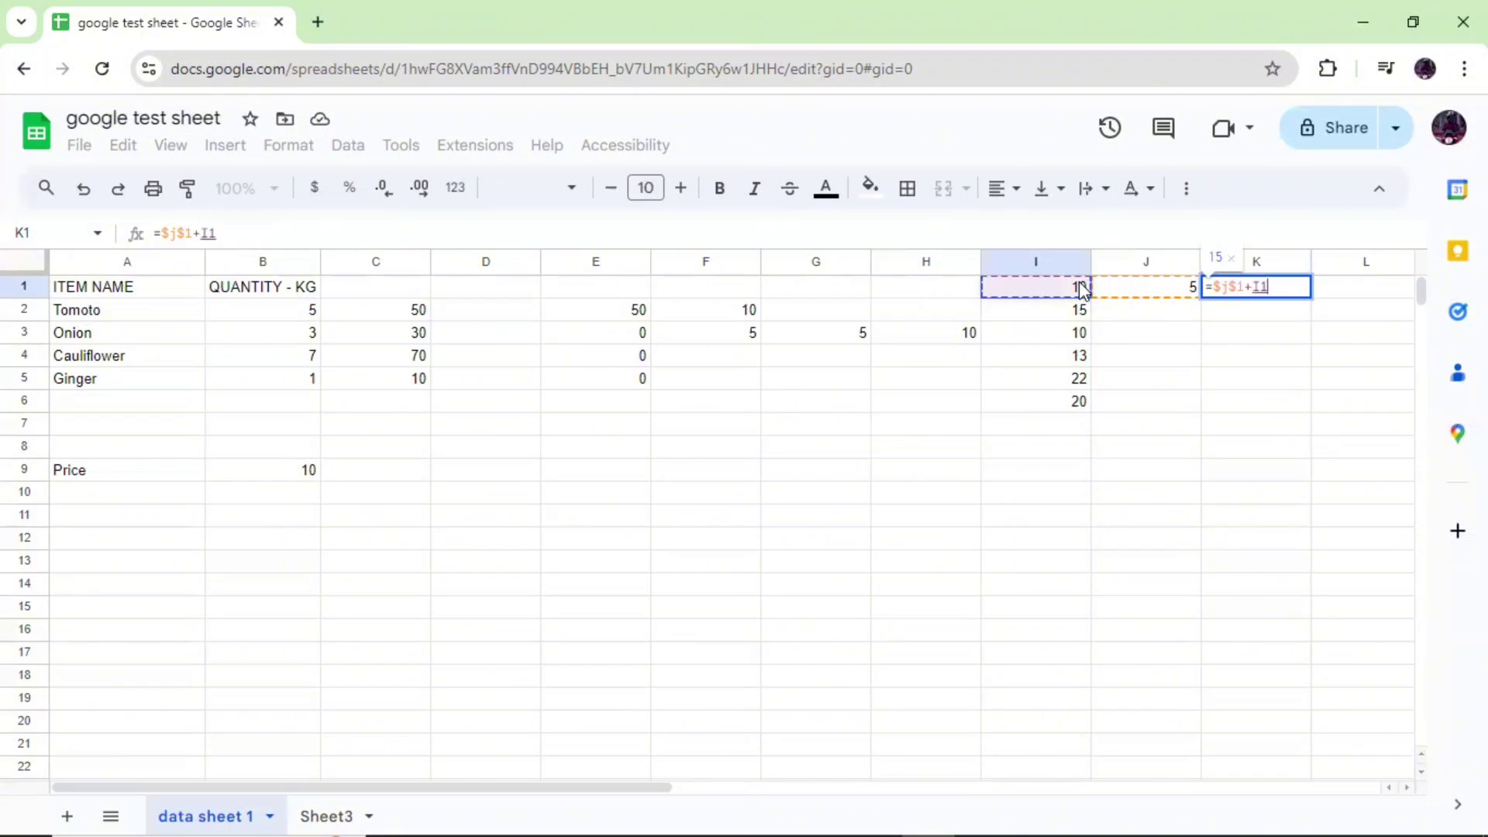
key(Return)
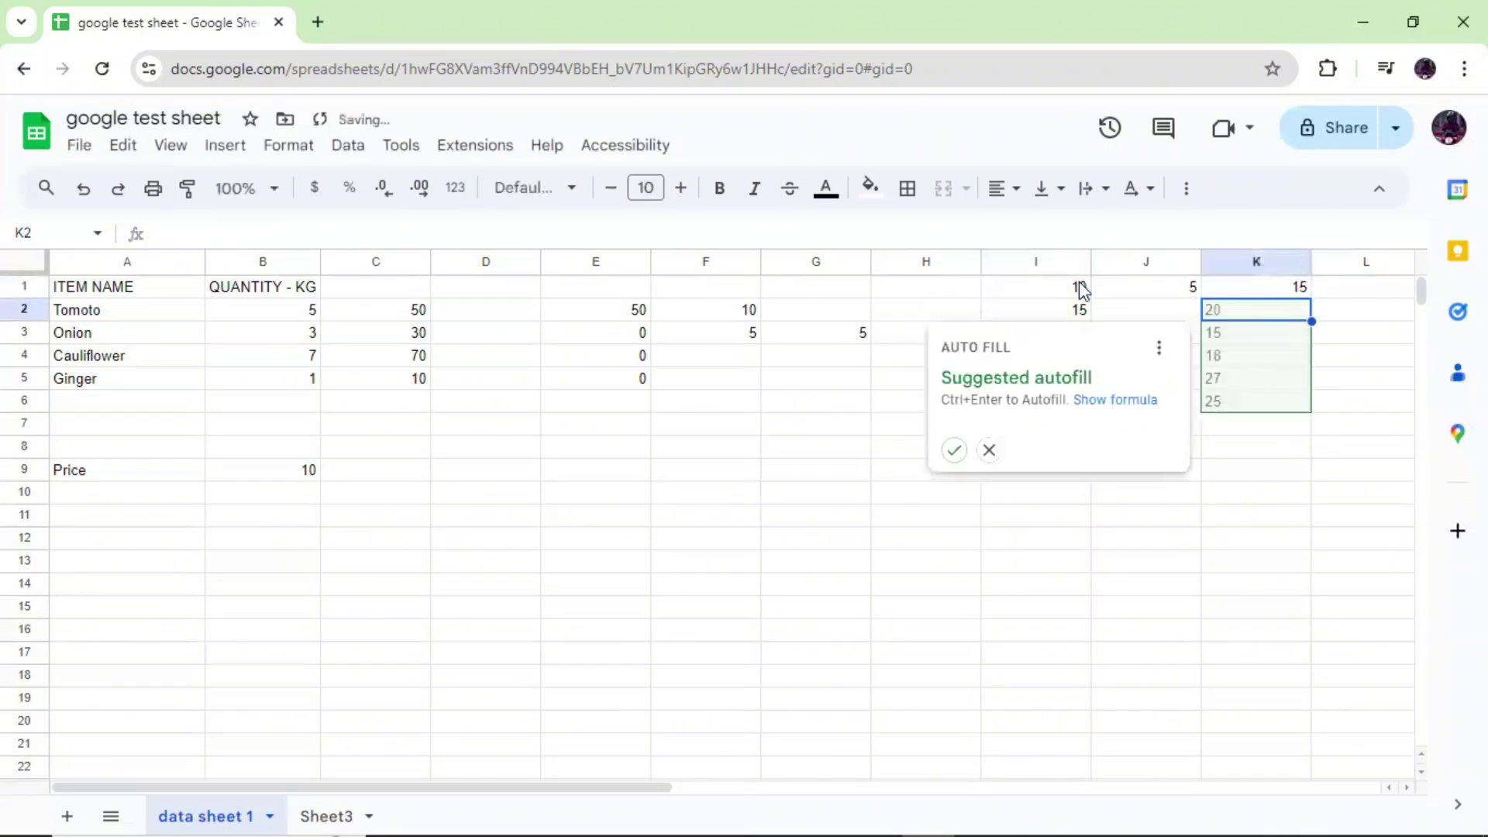
Accept the suggested autofill for cells K2 to K6, and review the filled formulas in K2 and K5.
click(955, 451)
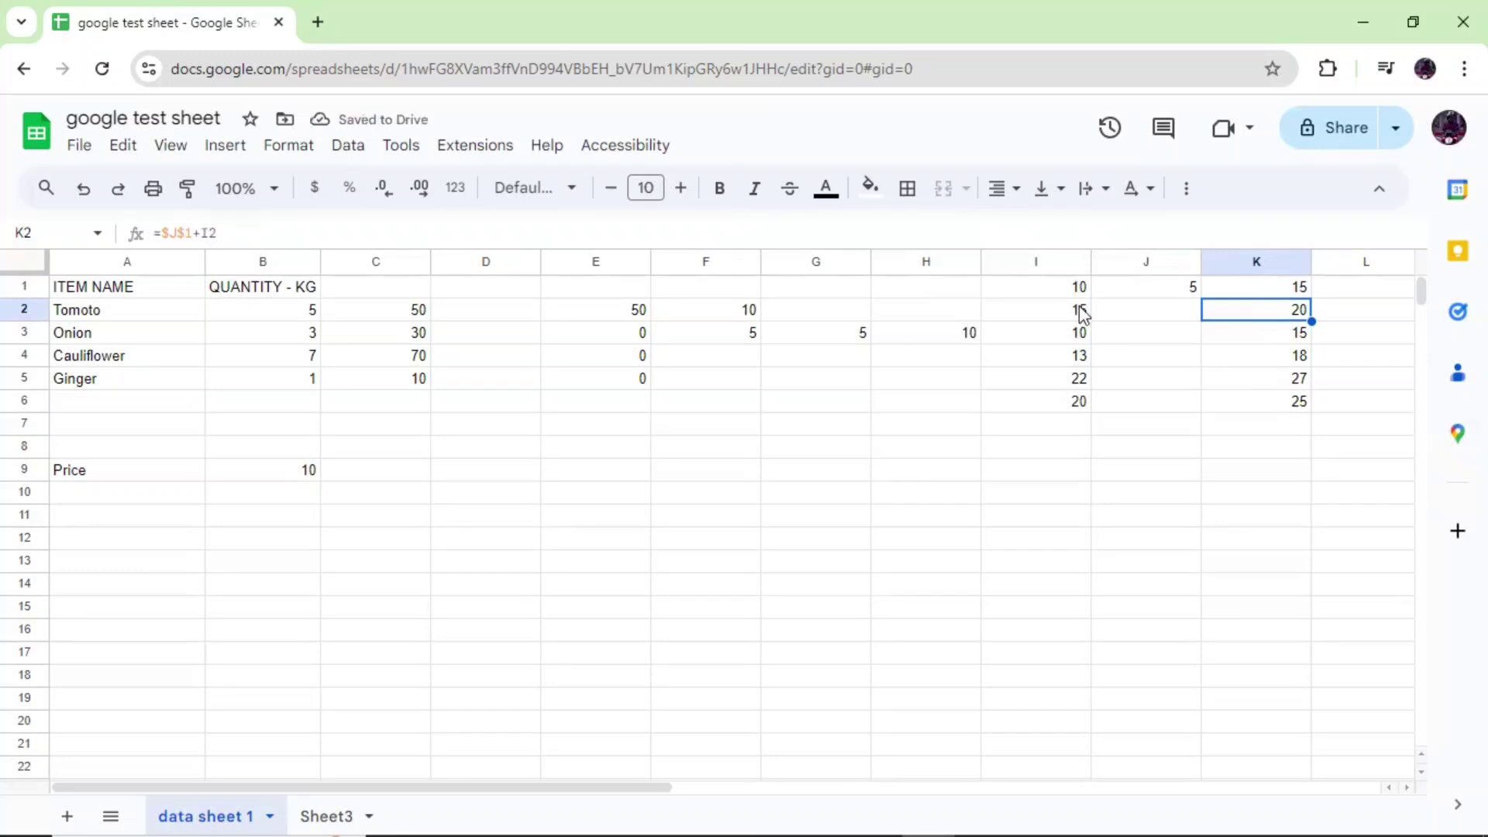
double_click(1301, 319)
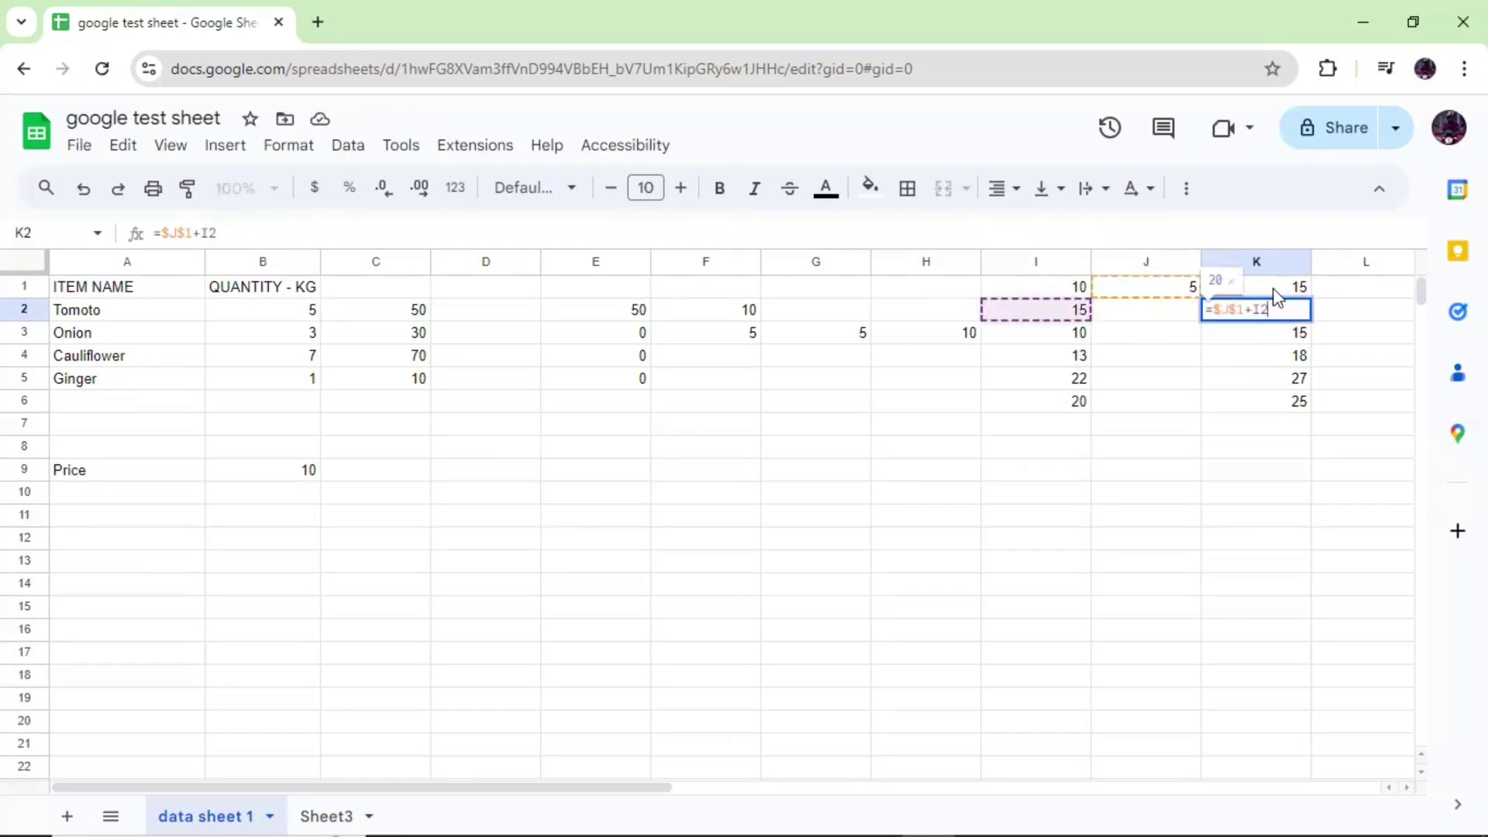
click(1265, 380)
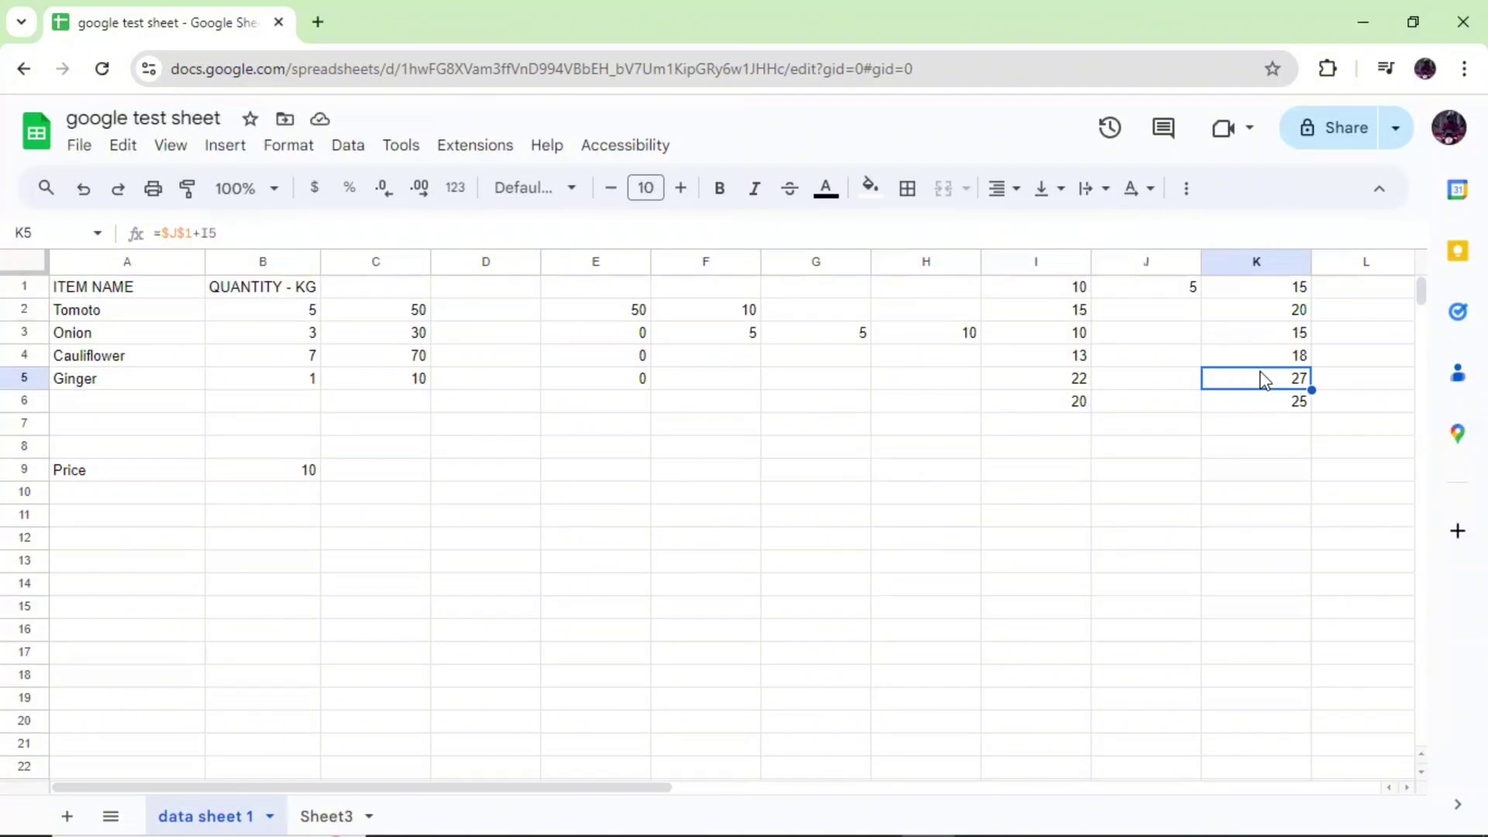
Clear cells K2 to K7 and fill the formula from cell K1 down to K6 manually.
drag(1302, 310, 1306, 430)
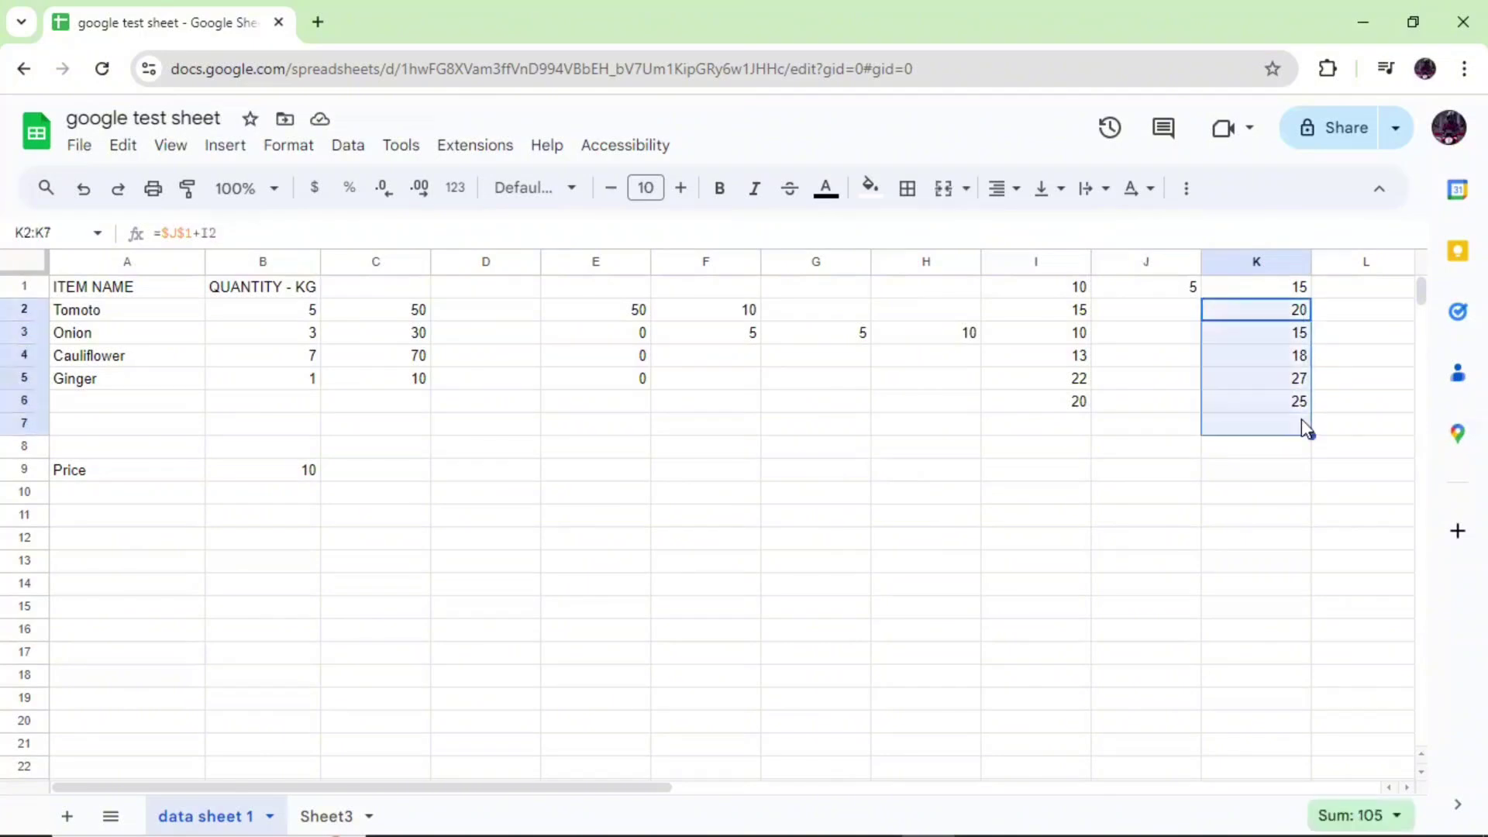
key(Delete)
click(1302, 289)
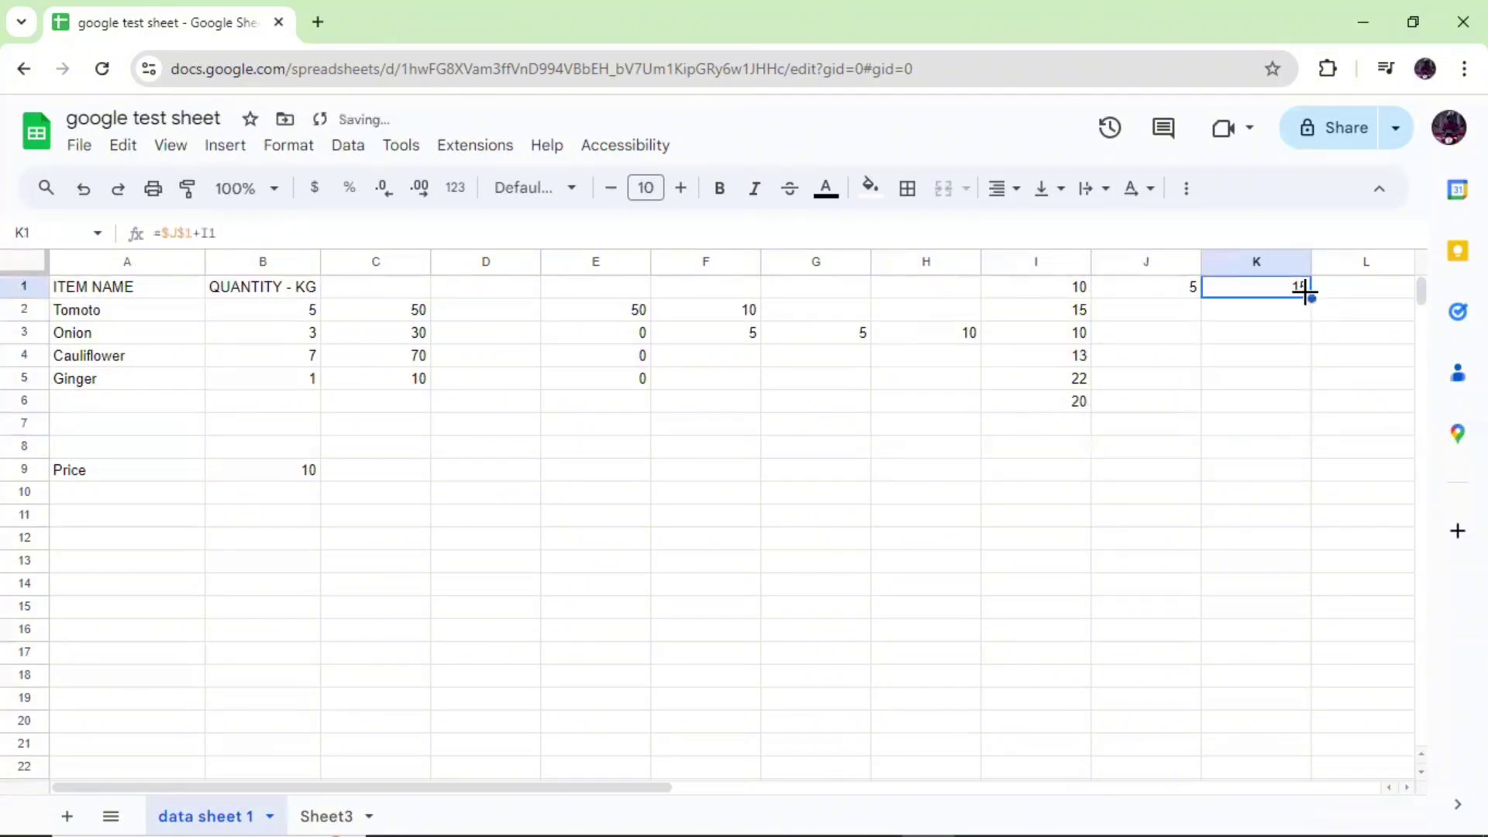
drag(1305, 290, 1305, 403)
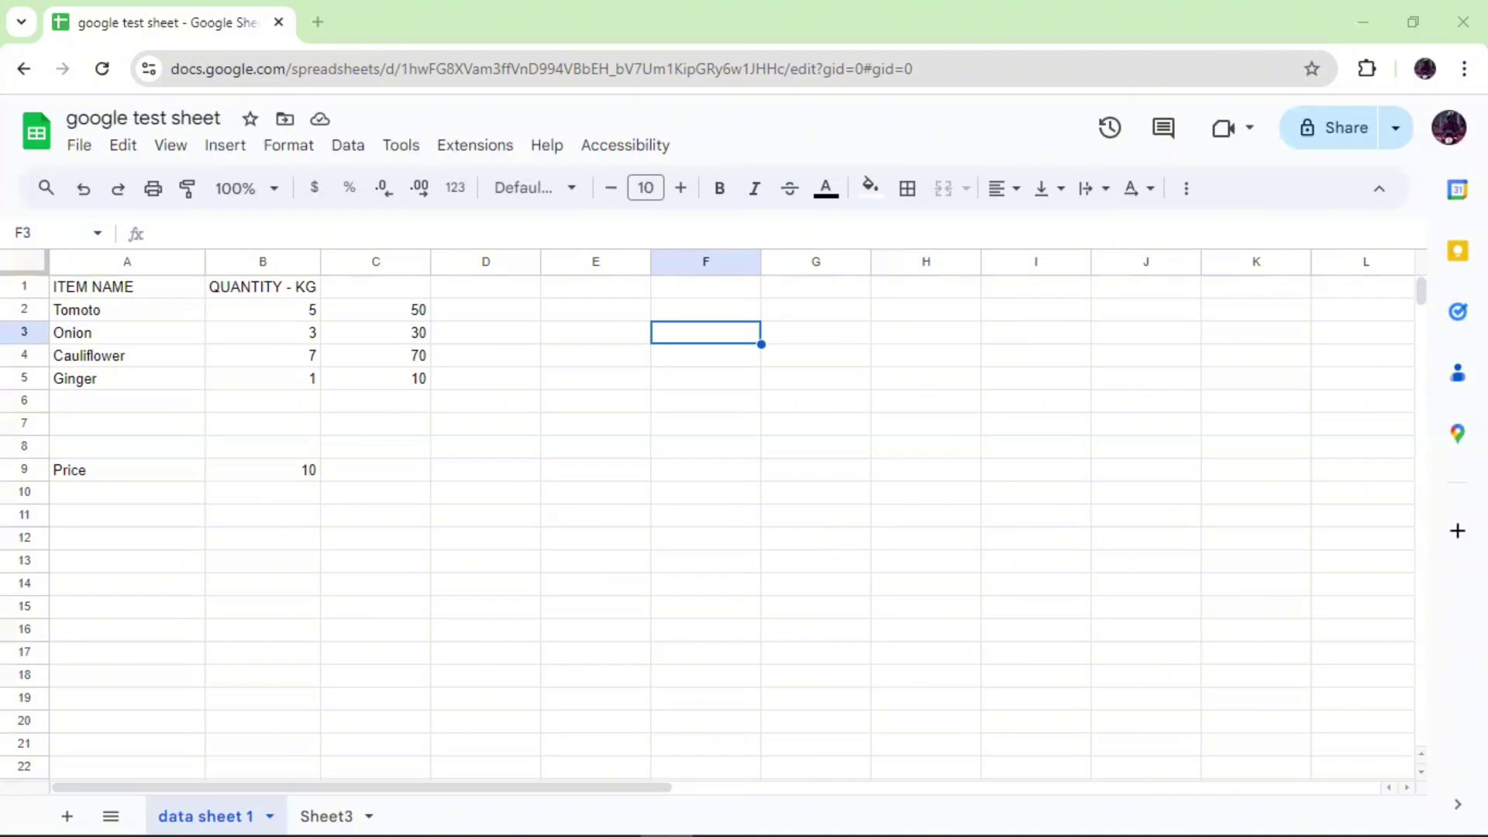
Enter the formula =100-50 in cell F3 to subtract two typed values, and reselect the cell to review its formula.
click(687, 334)
text(=)
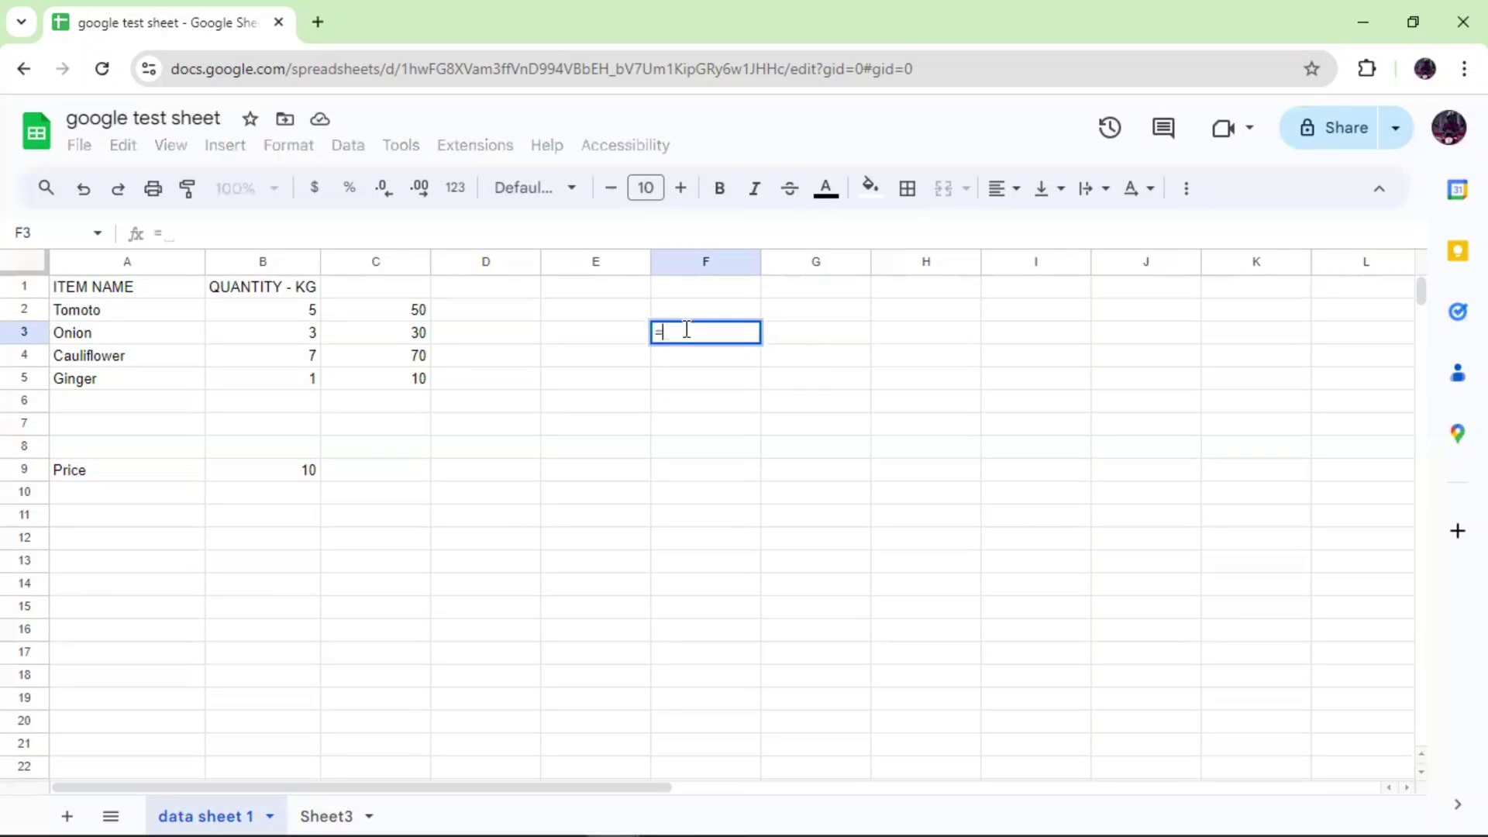
text(10)
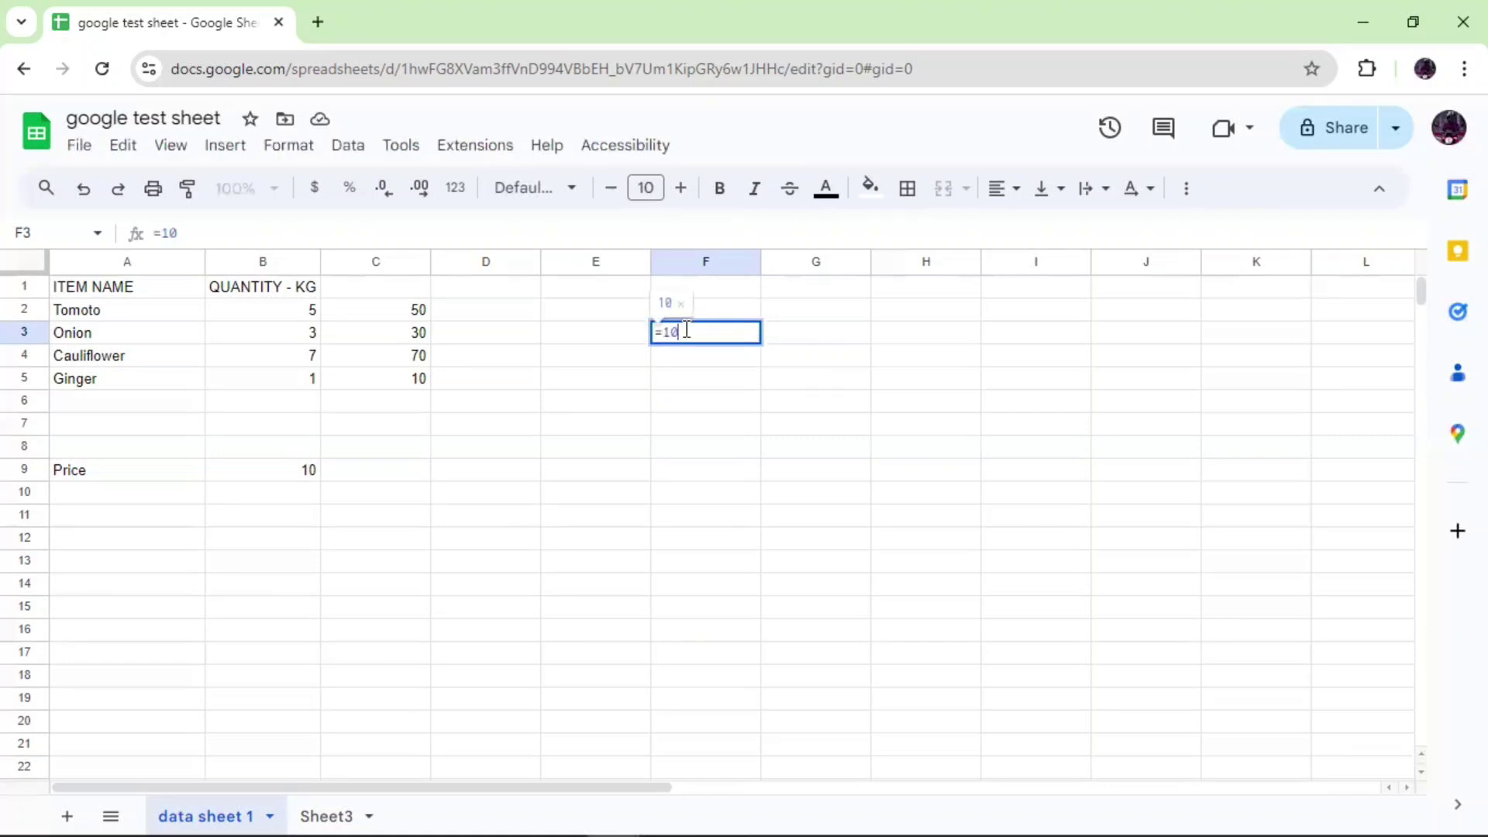
text(0-)
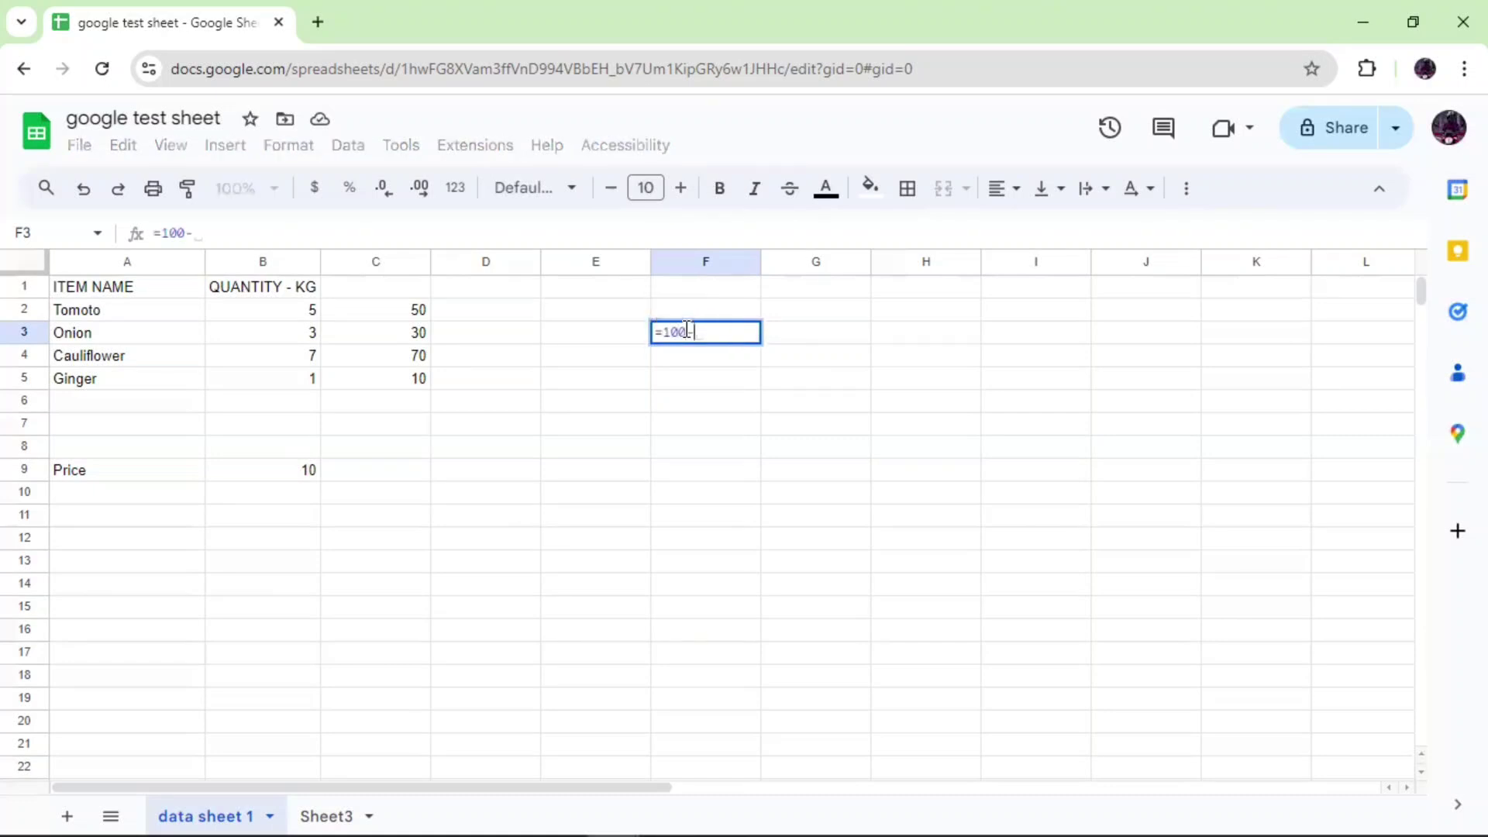
text(50)
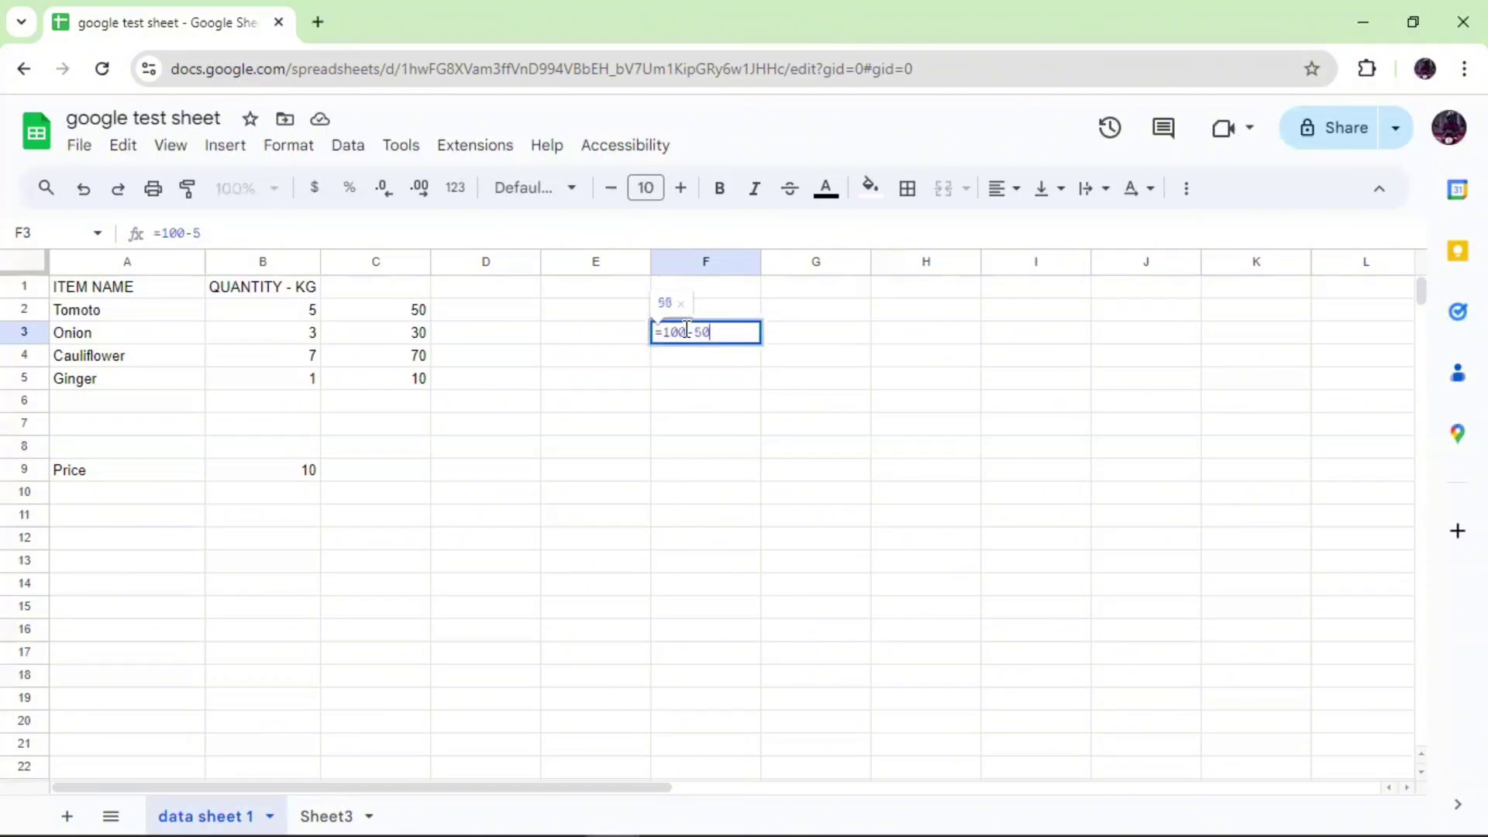
key(Return)
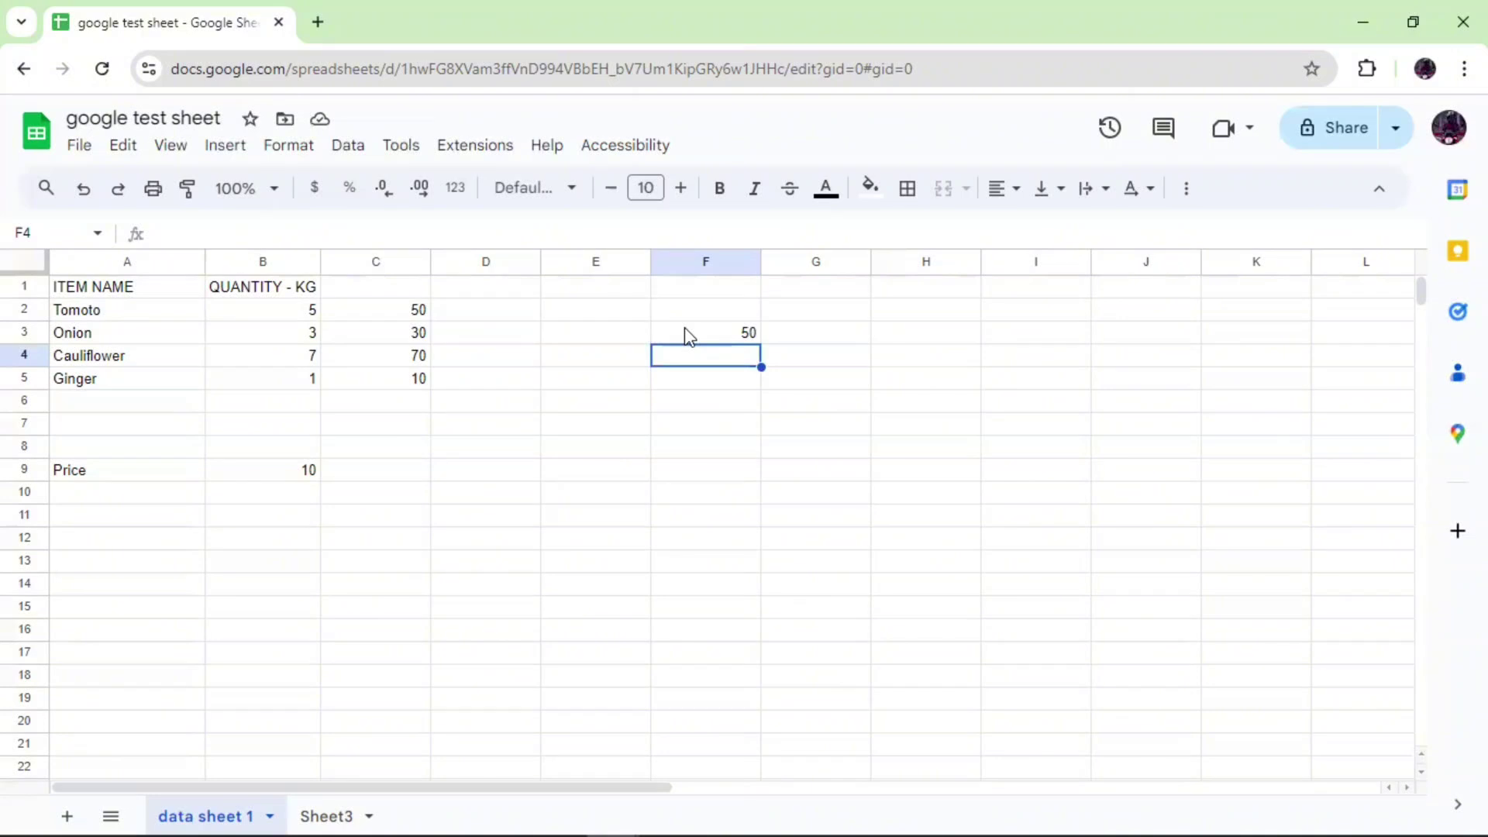
click(688, 337)
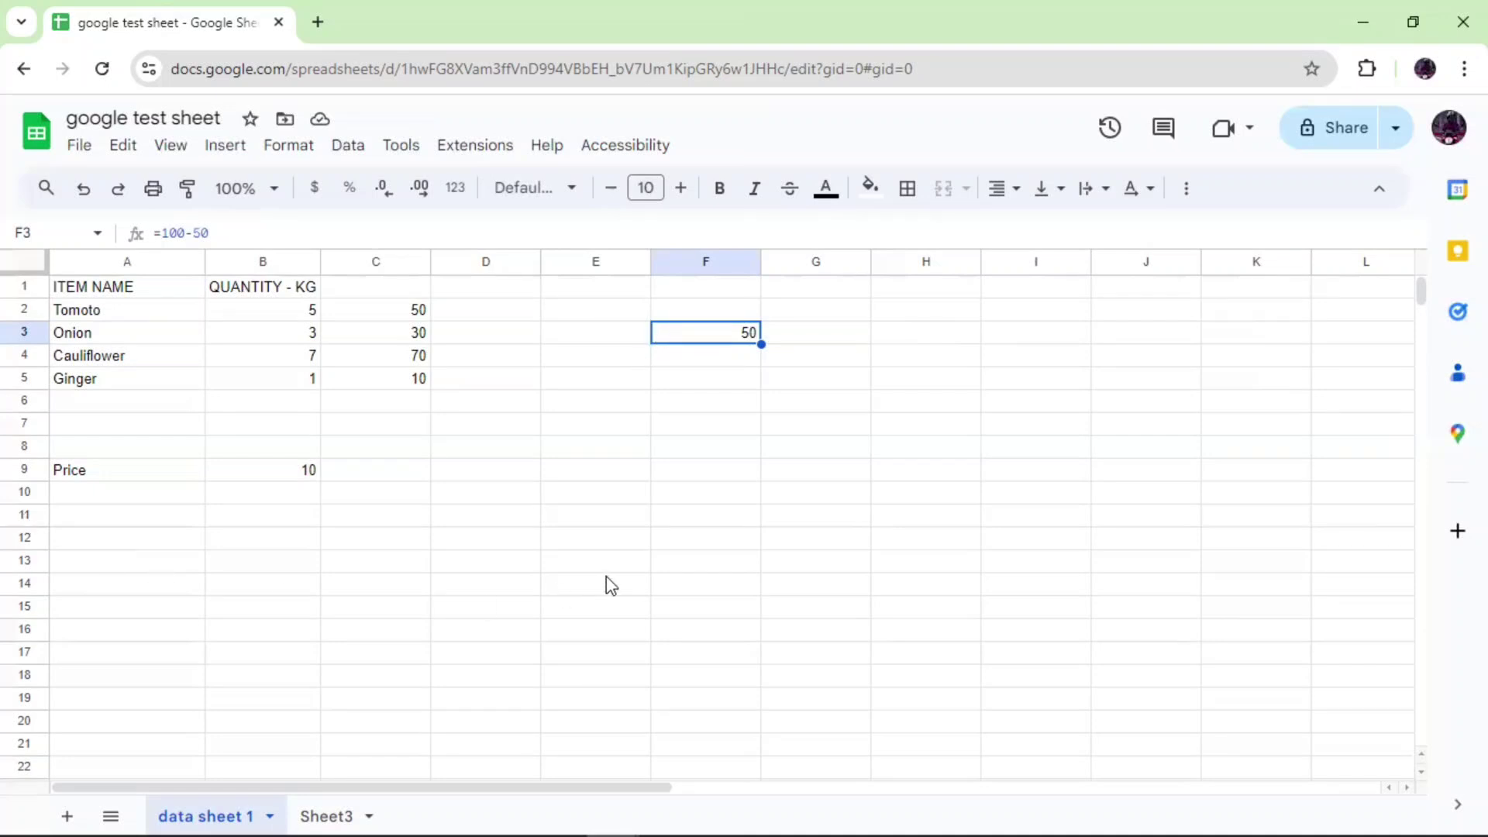
Enter the values 10 and 20 in cells G3 and G4.
click(853, 336)
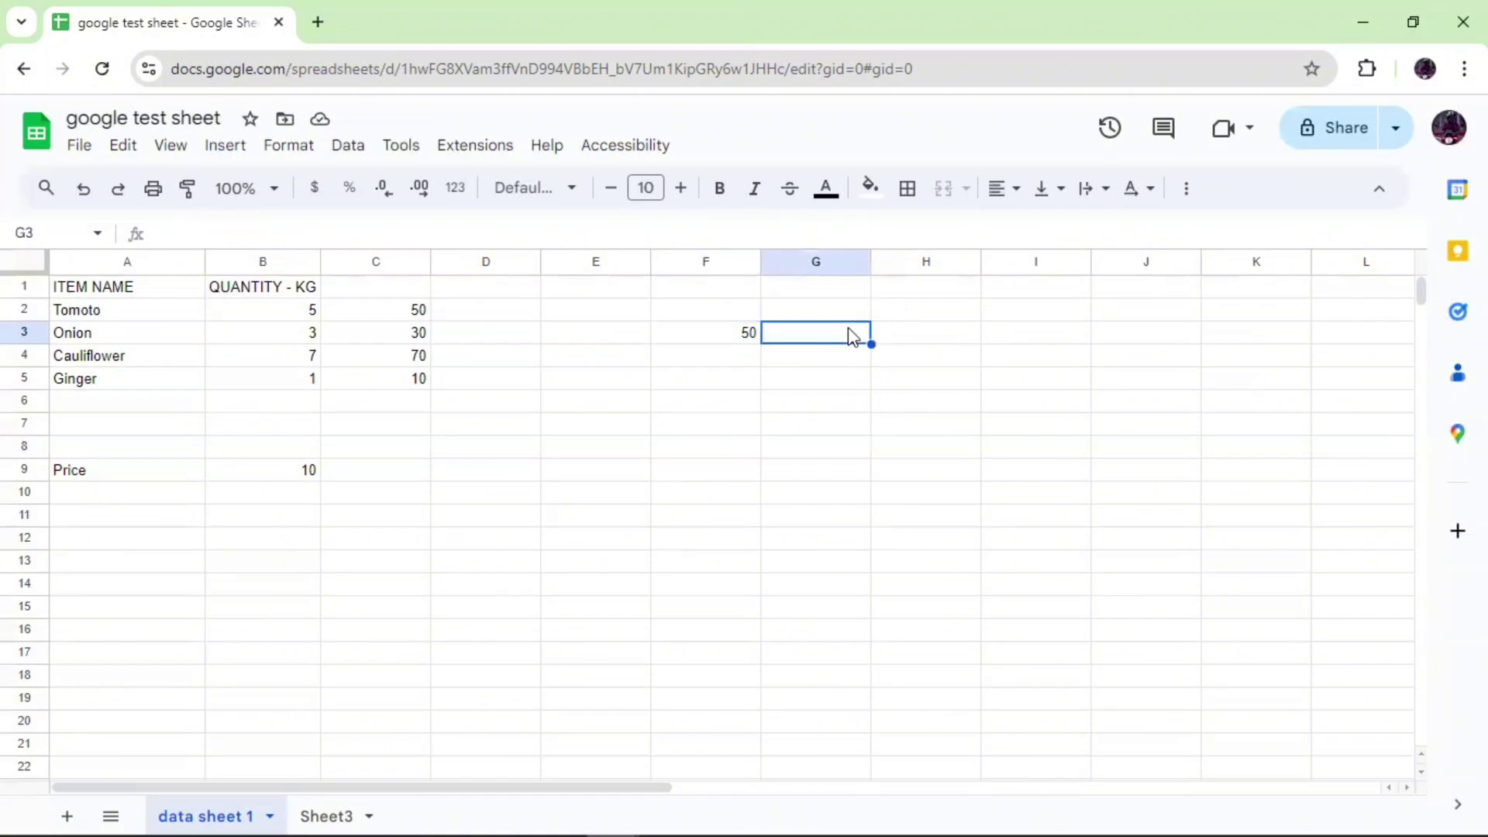
text(1)
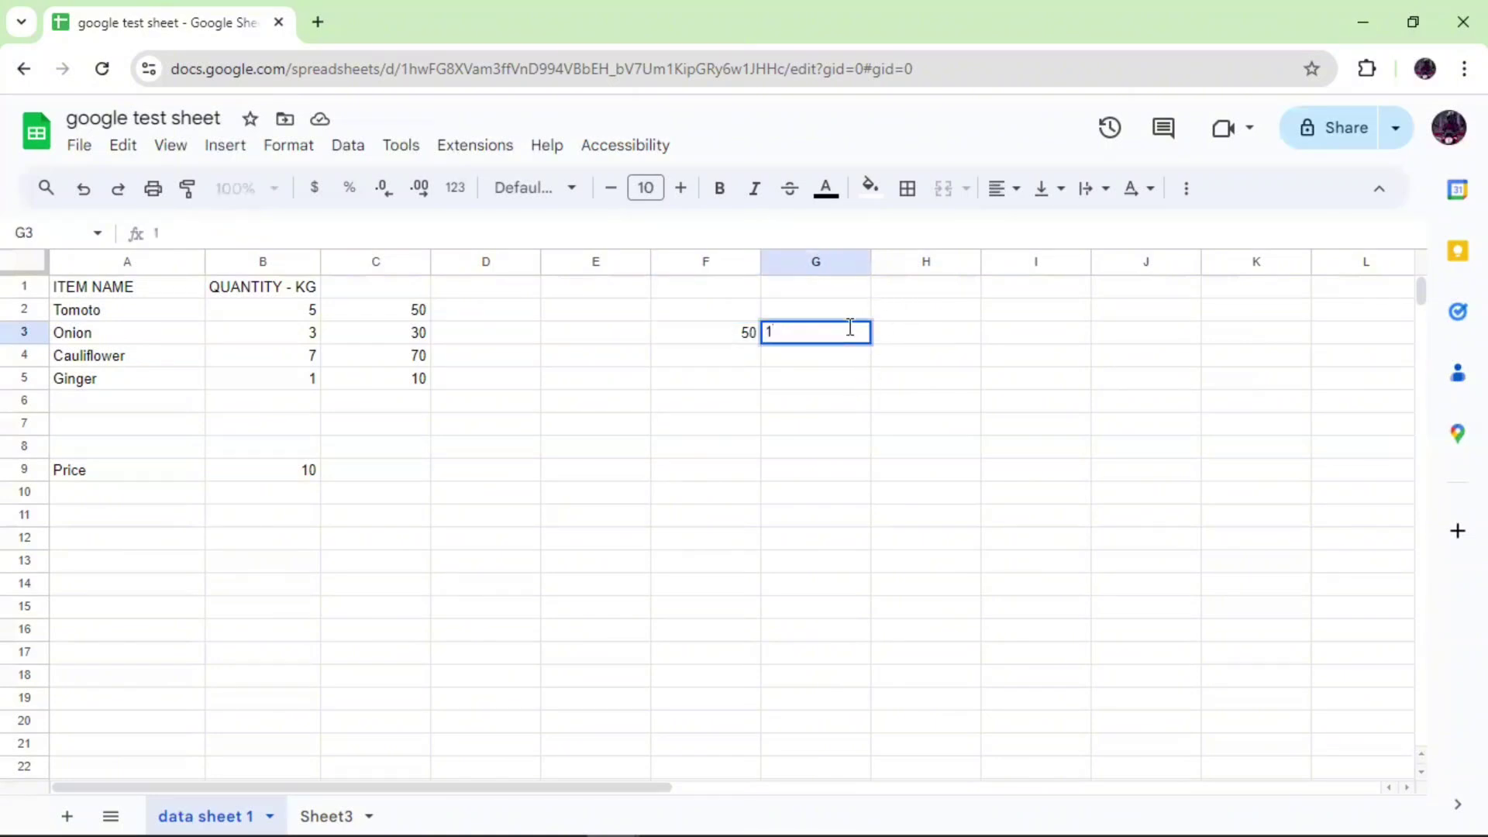
text(0)
key(Return)
text(20)
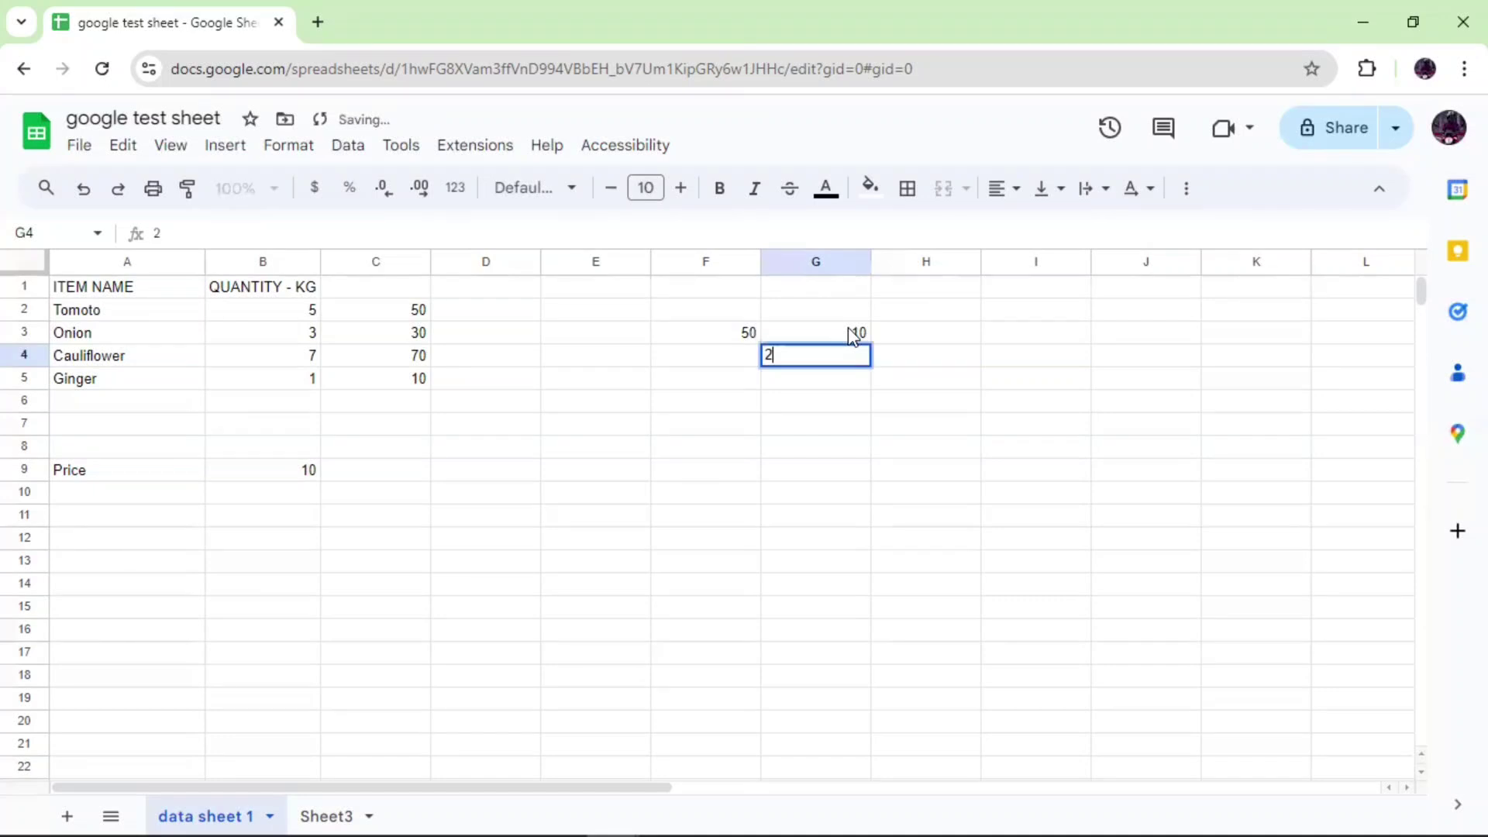
click(894, 368)
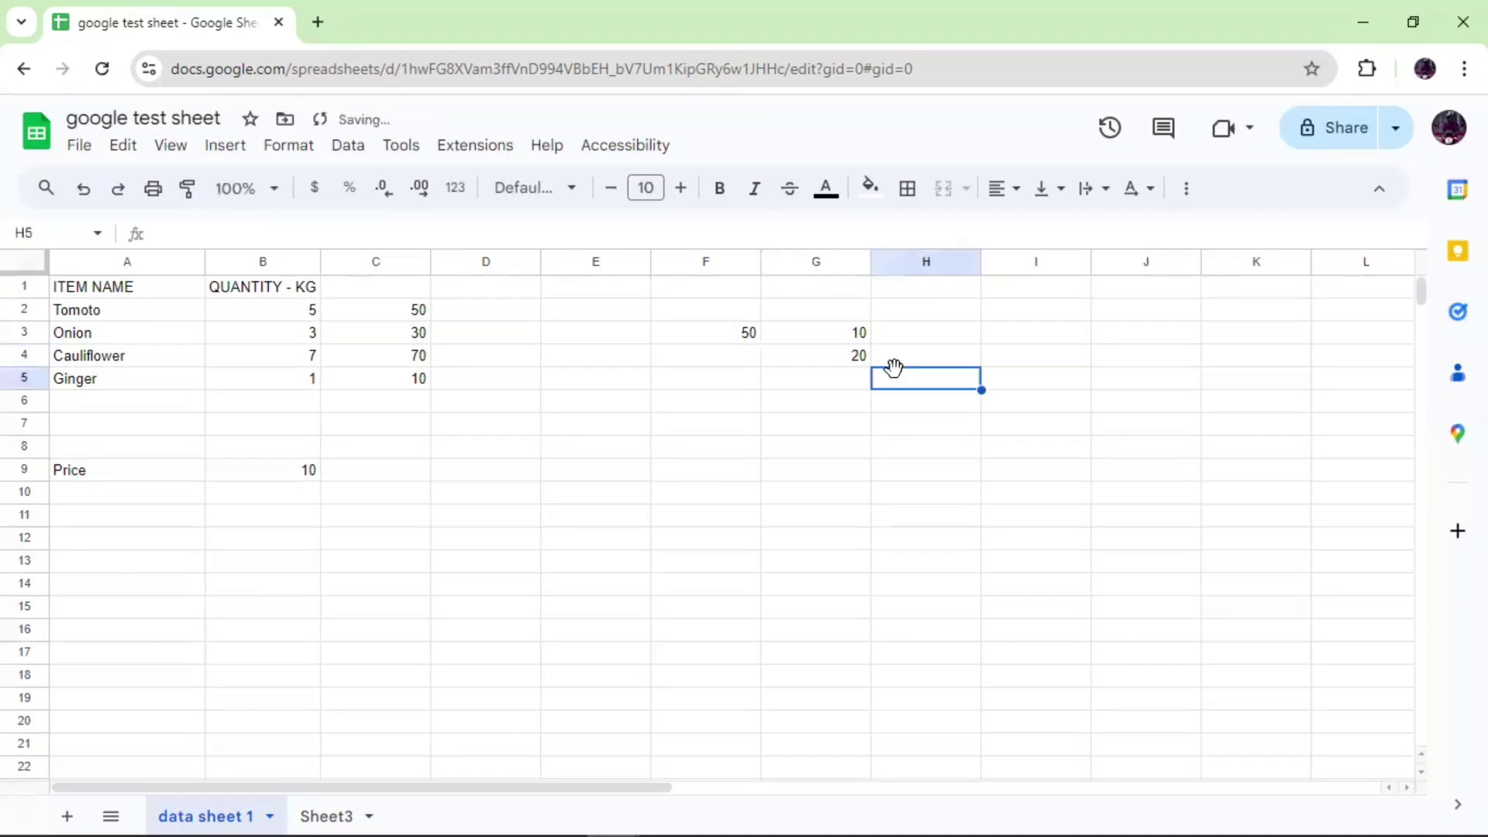
Enter the formula =G3-G4 in cell H3 to subtract the two values by cell reference.
click(855, 333)
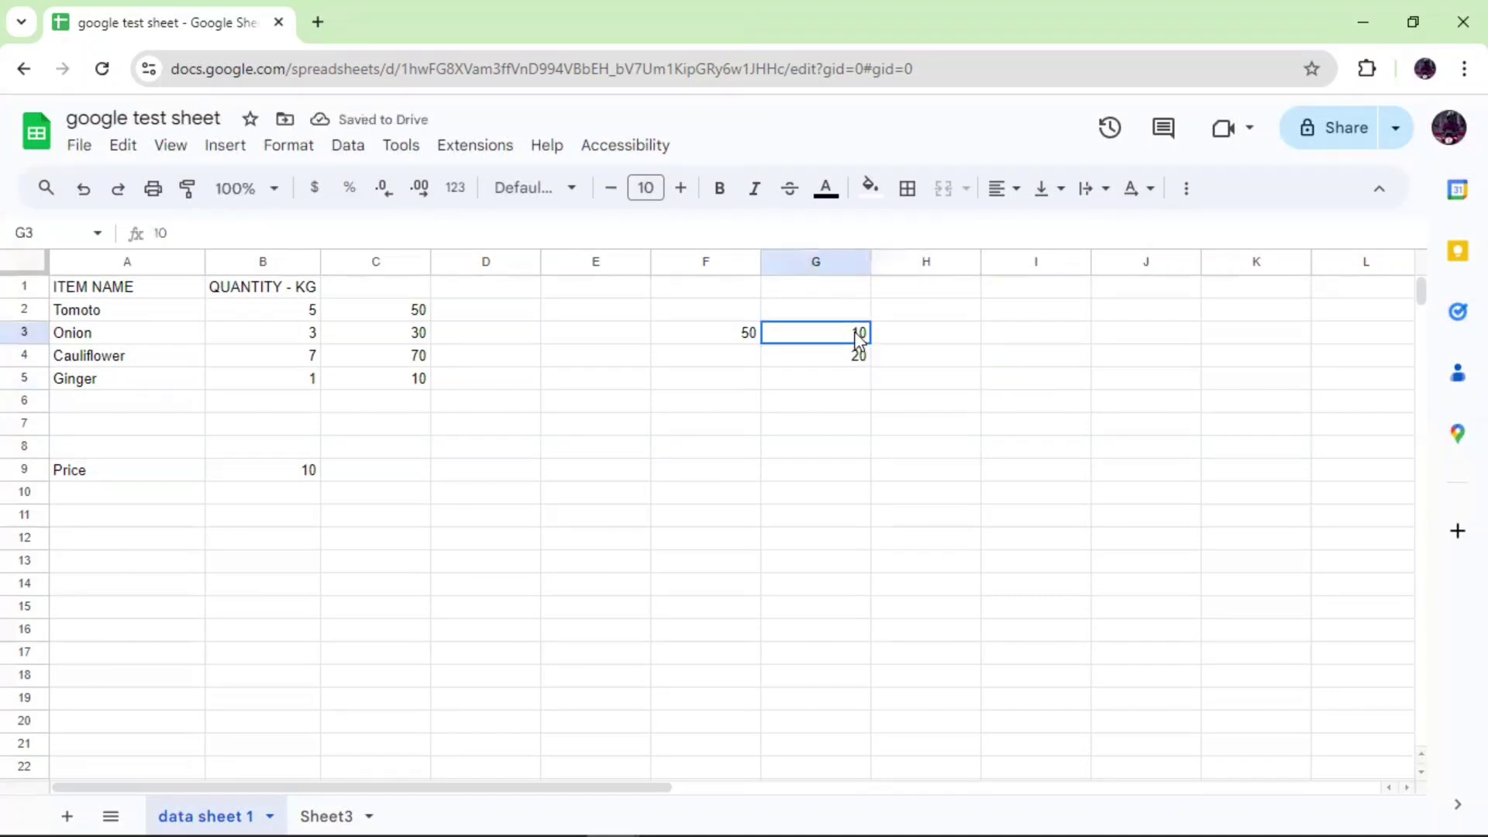
click(862, 357)
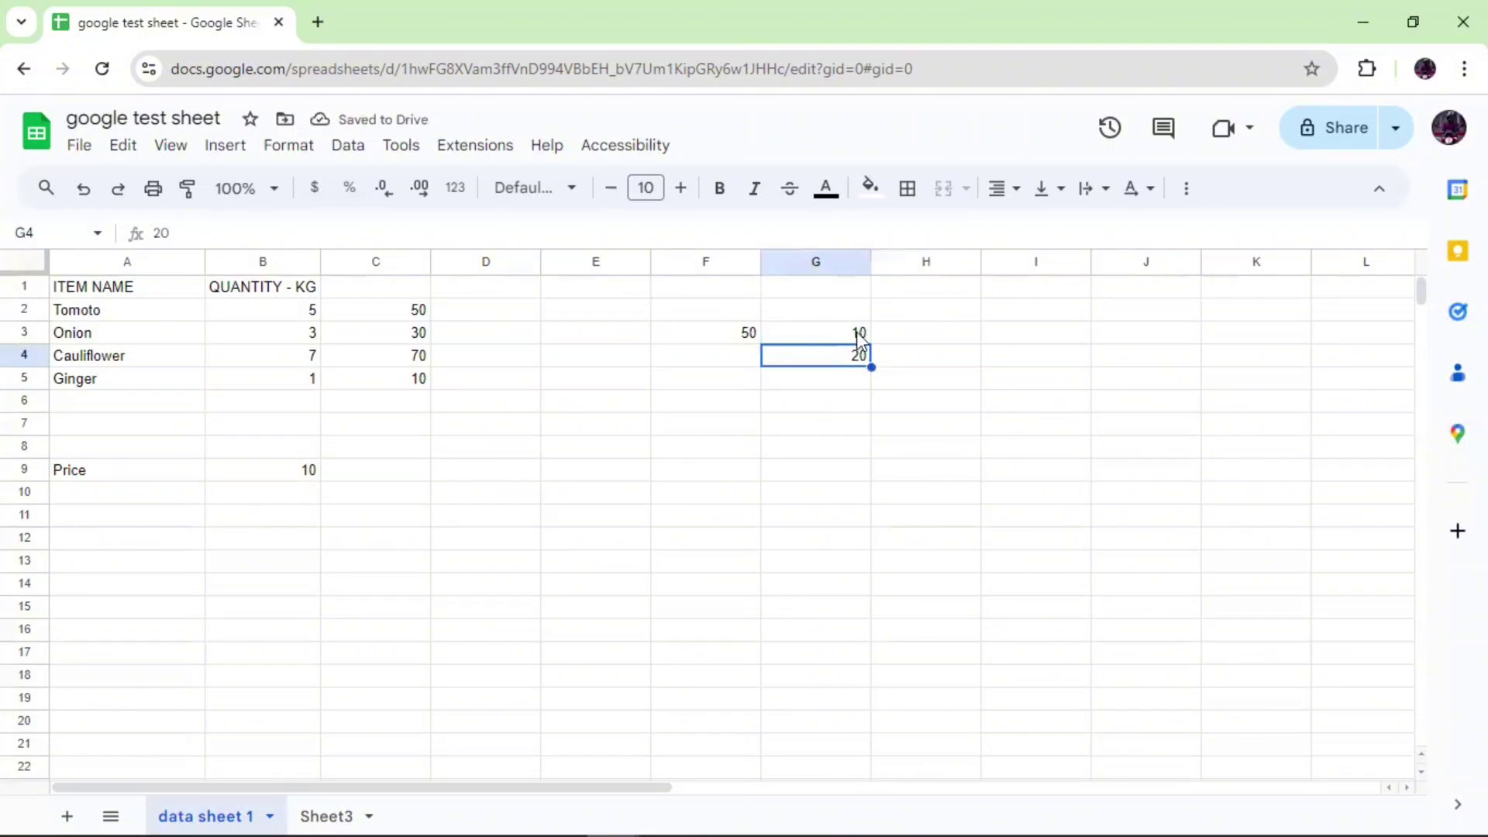
click(861, 337)
click(863, 357)
click(941, 338)
text(=)
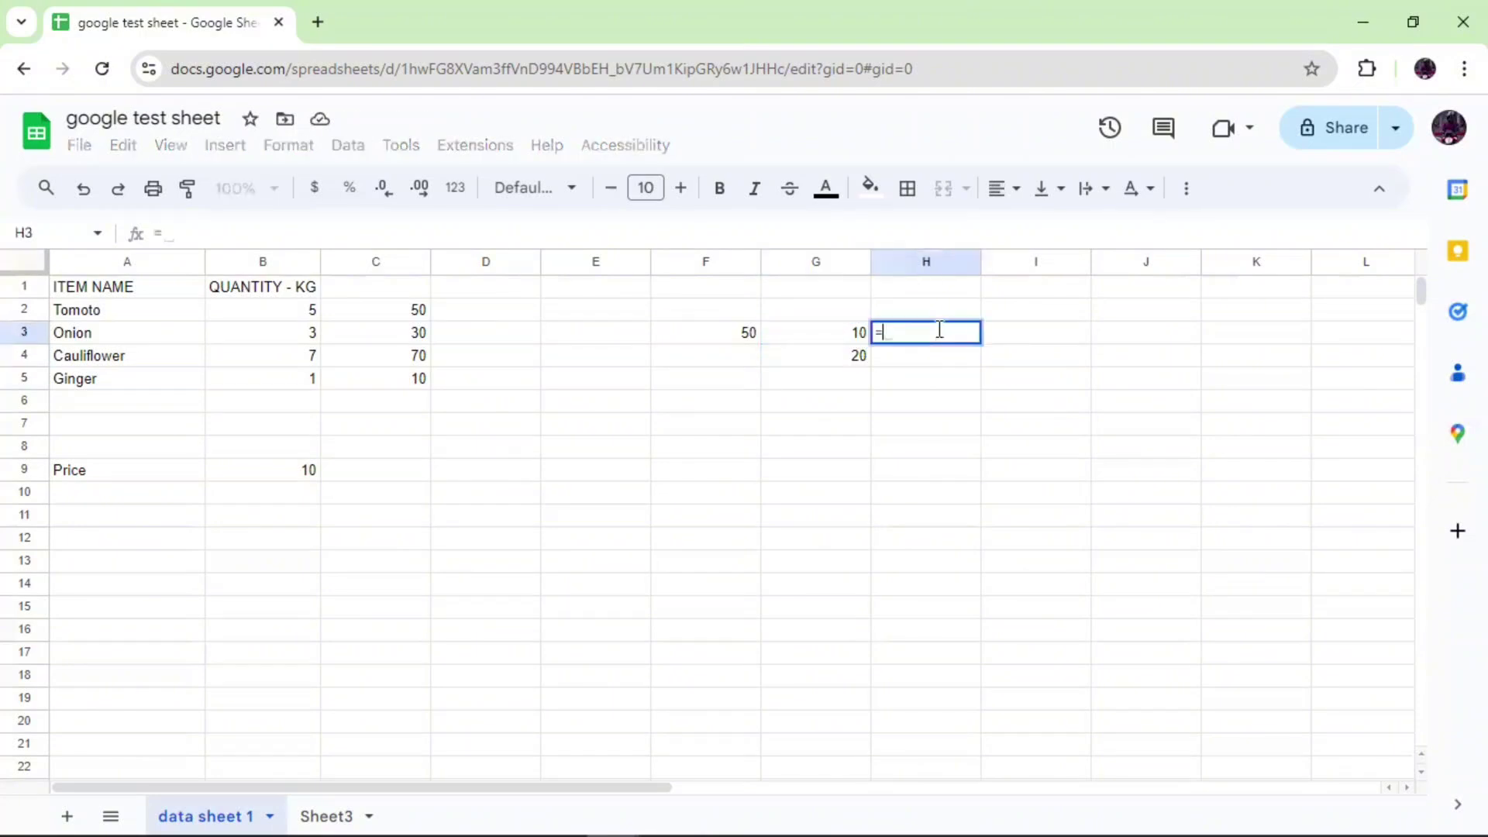
click(844, 336)
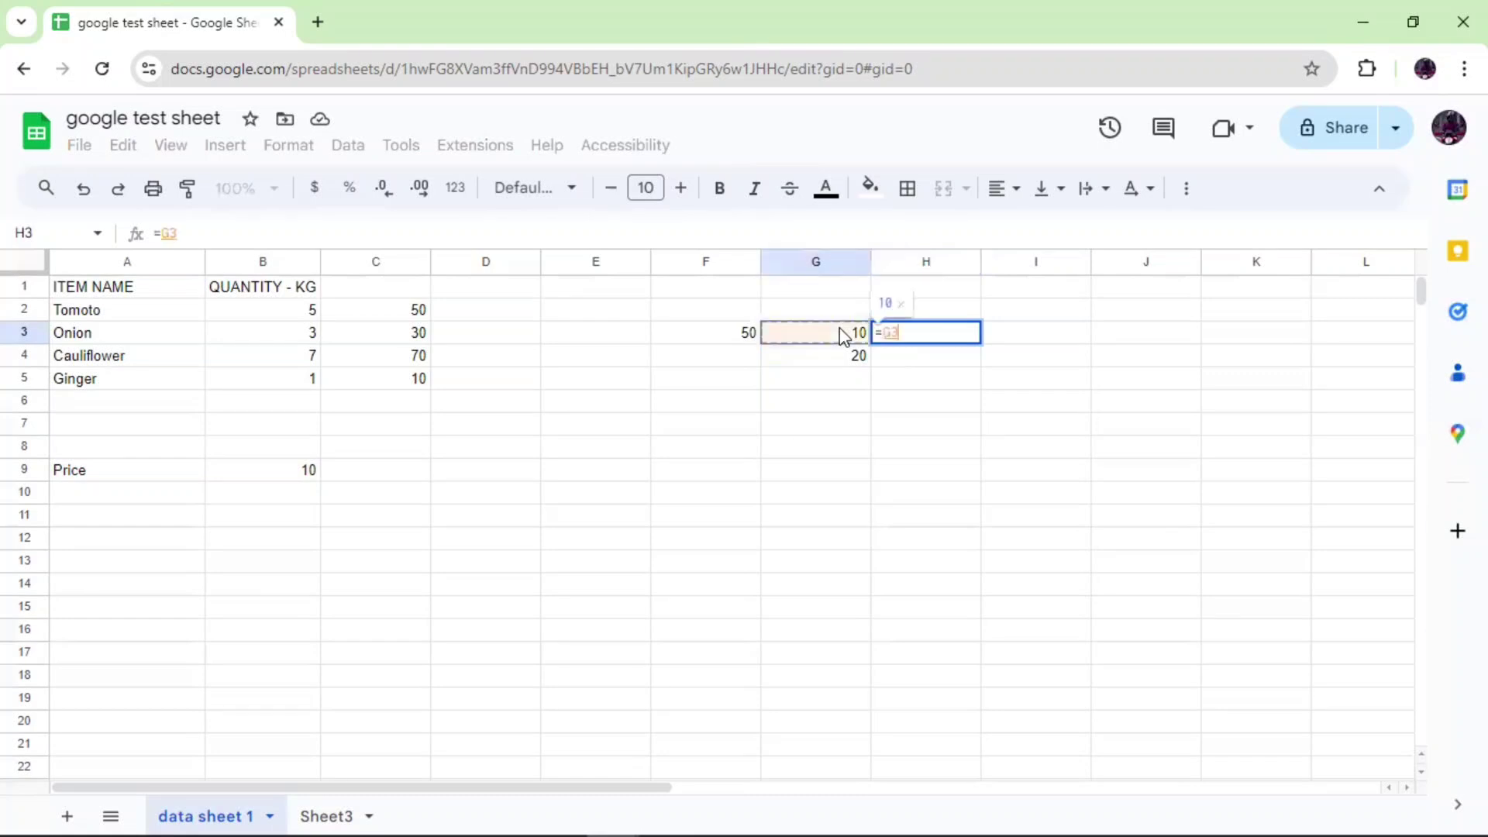
text(-)
click(857, 356)
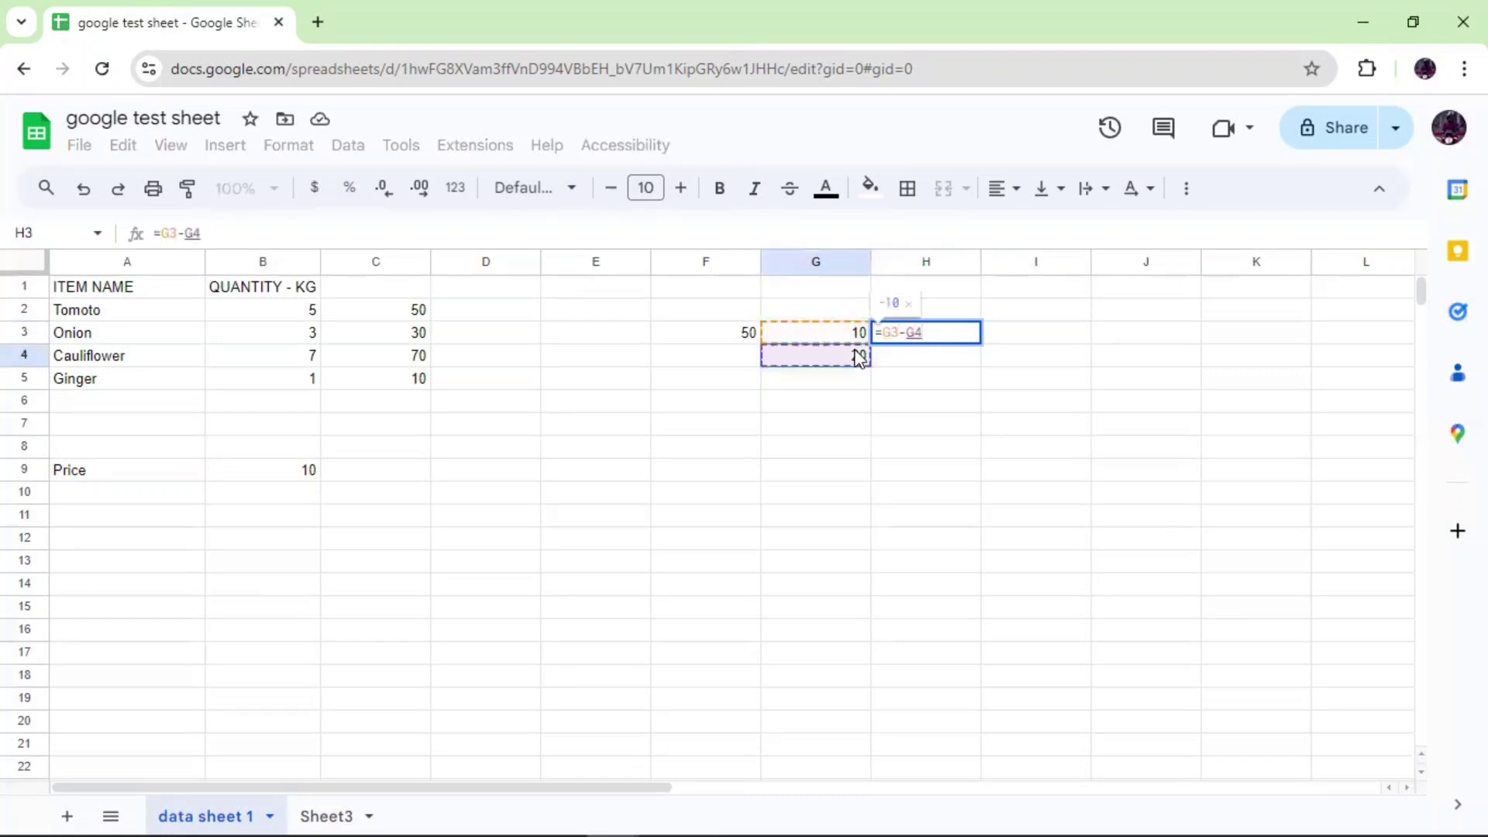
key(Return)
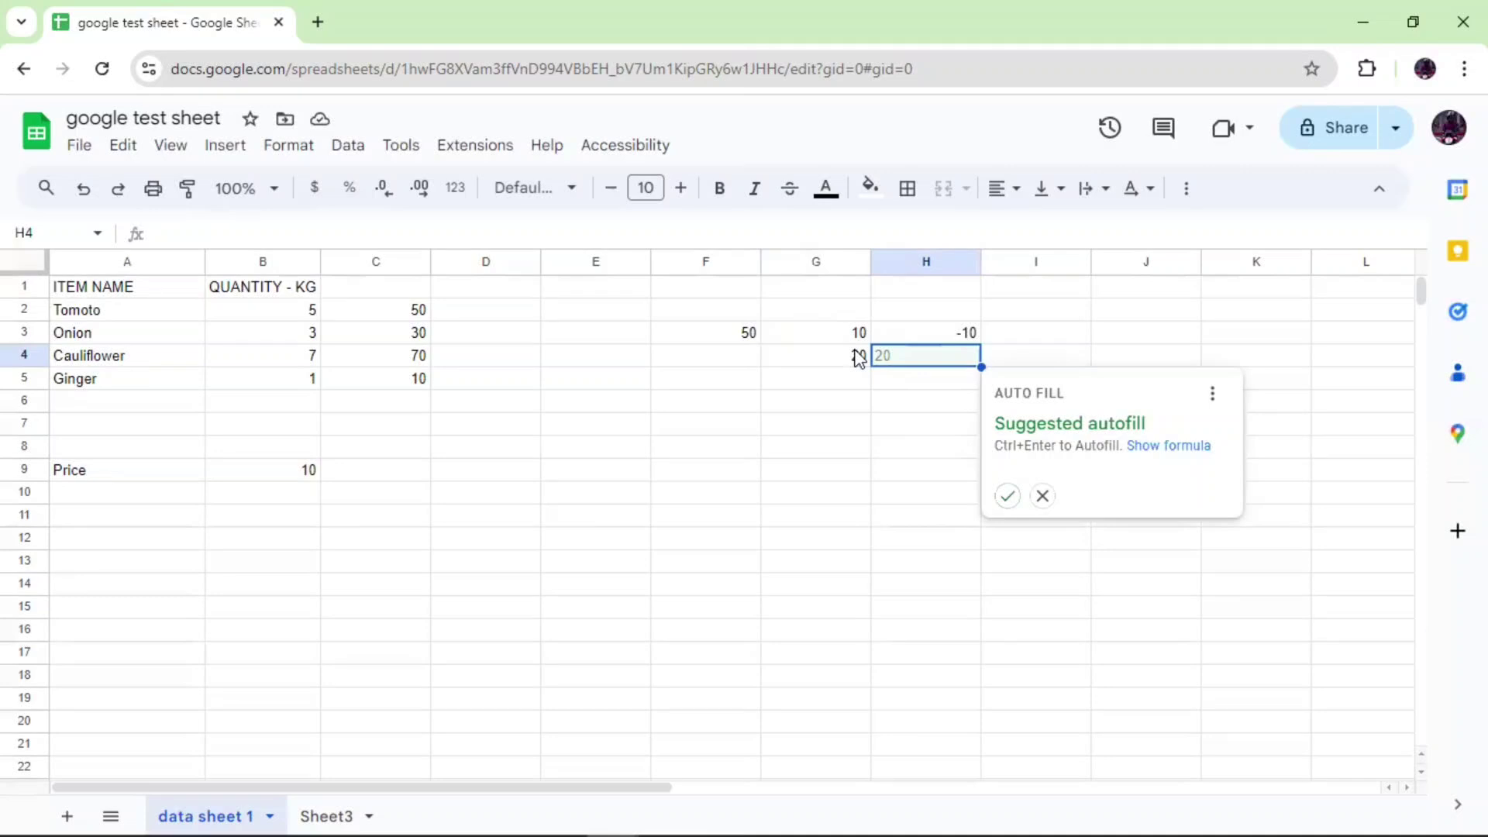
Accept the suggested autofill for cell H4, and clear that cell again.
click(1002, 500)
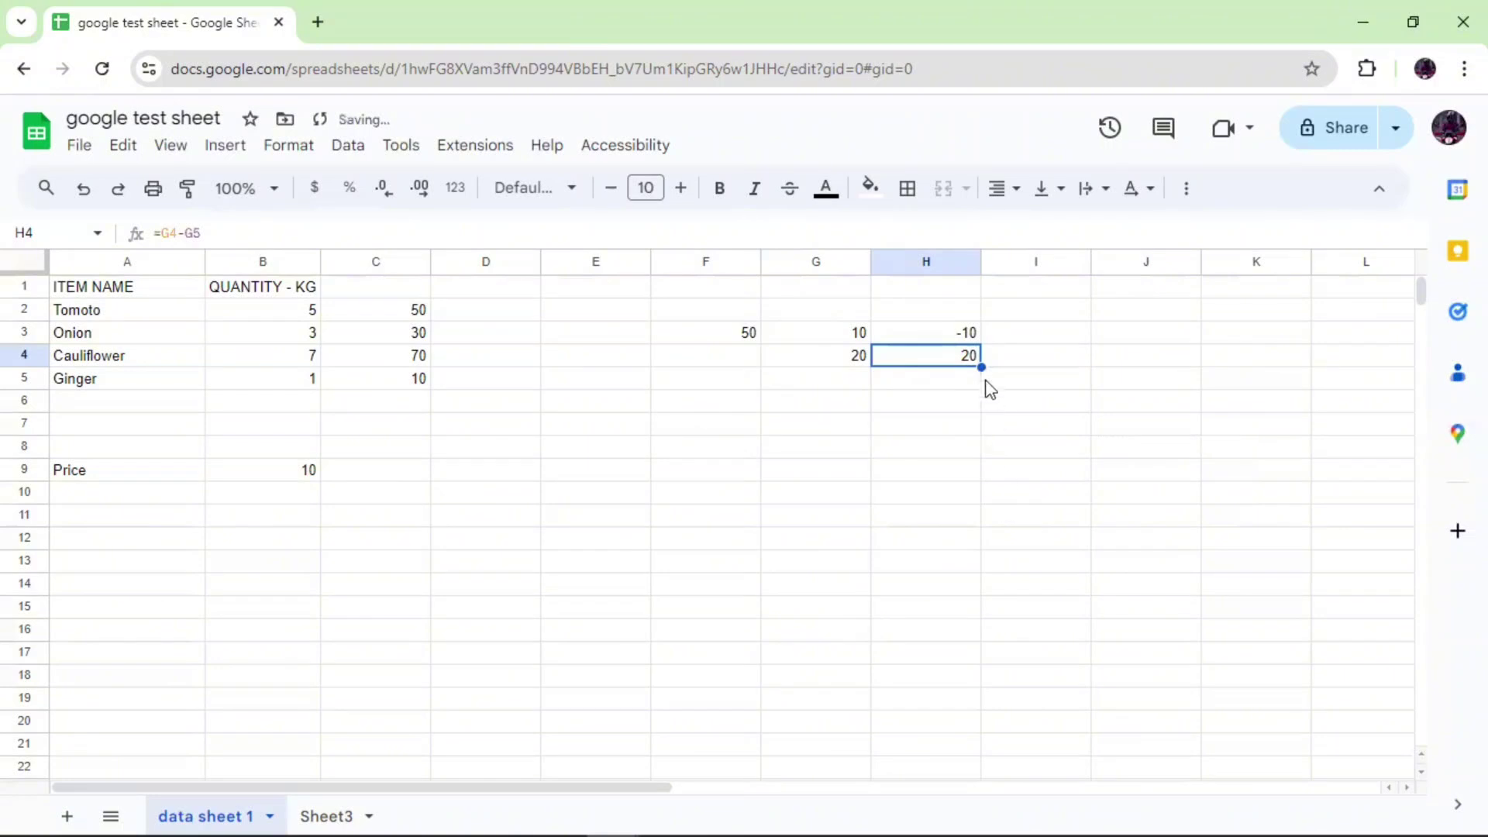
key(Delete)
click(997, 402)
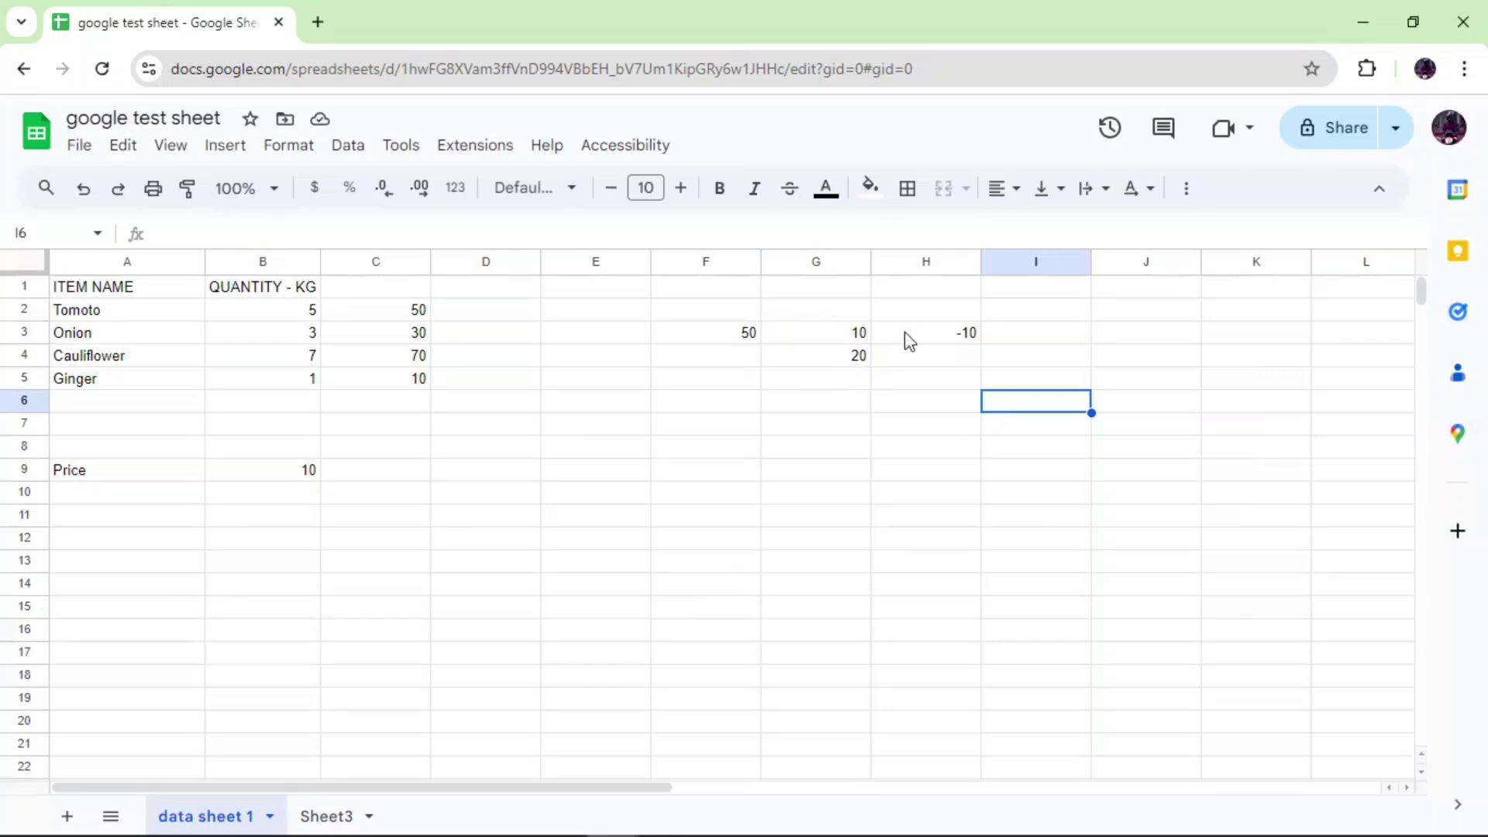
Continue the number list in column G by entering 30, 40, 50, 60 and 70 in cells G5 to G9.
click(859, 331)
click(858, 353)
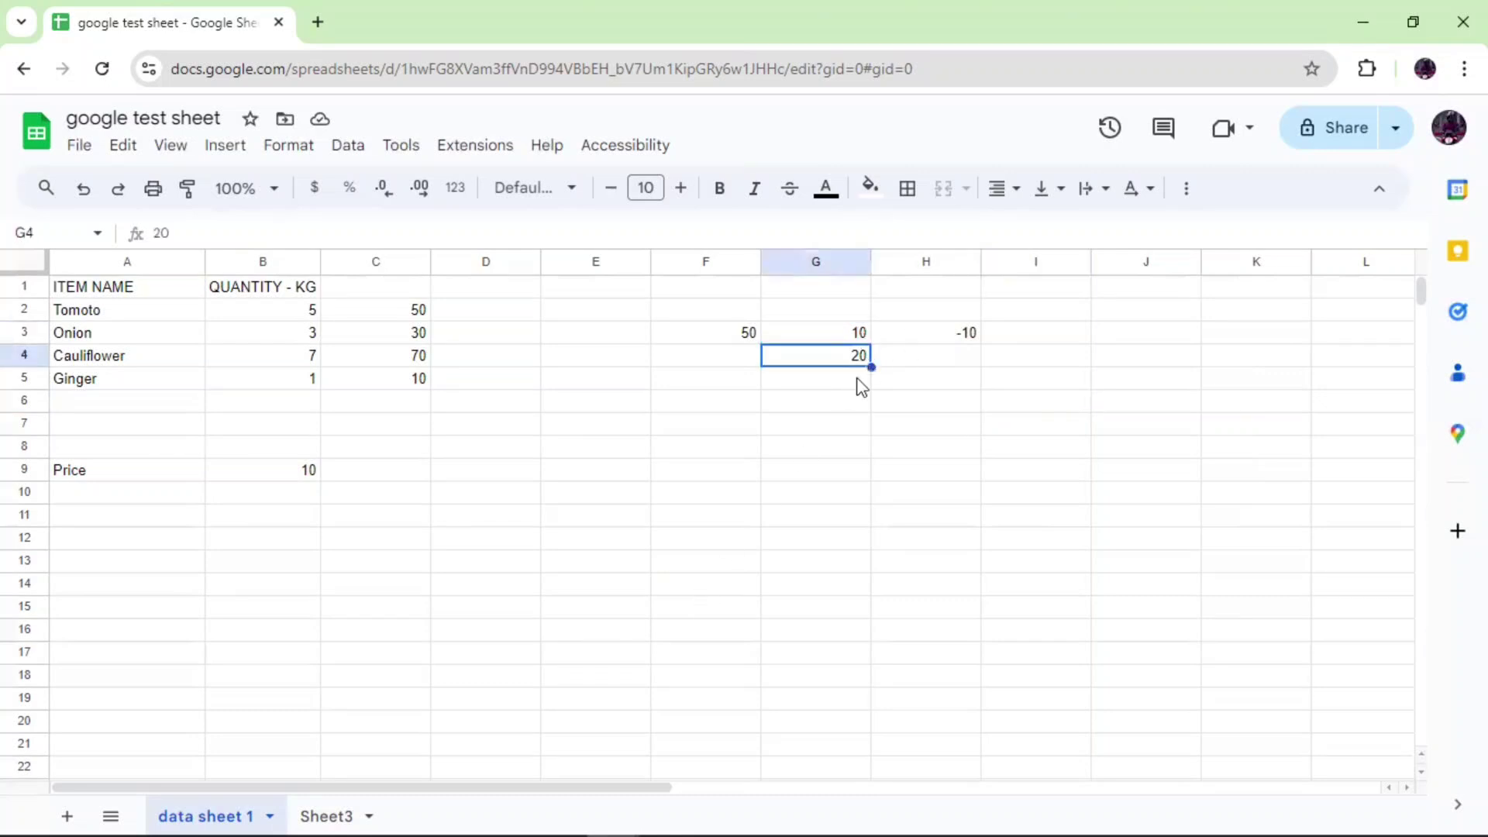
click(859, 379)
text(30)
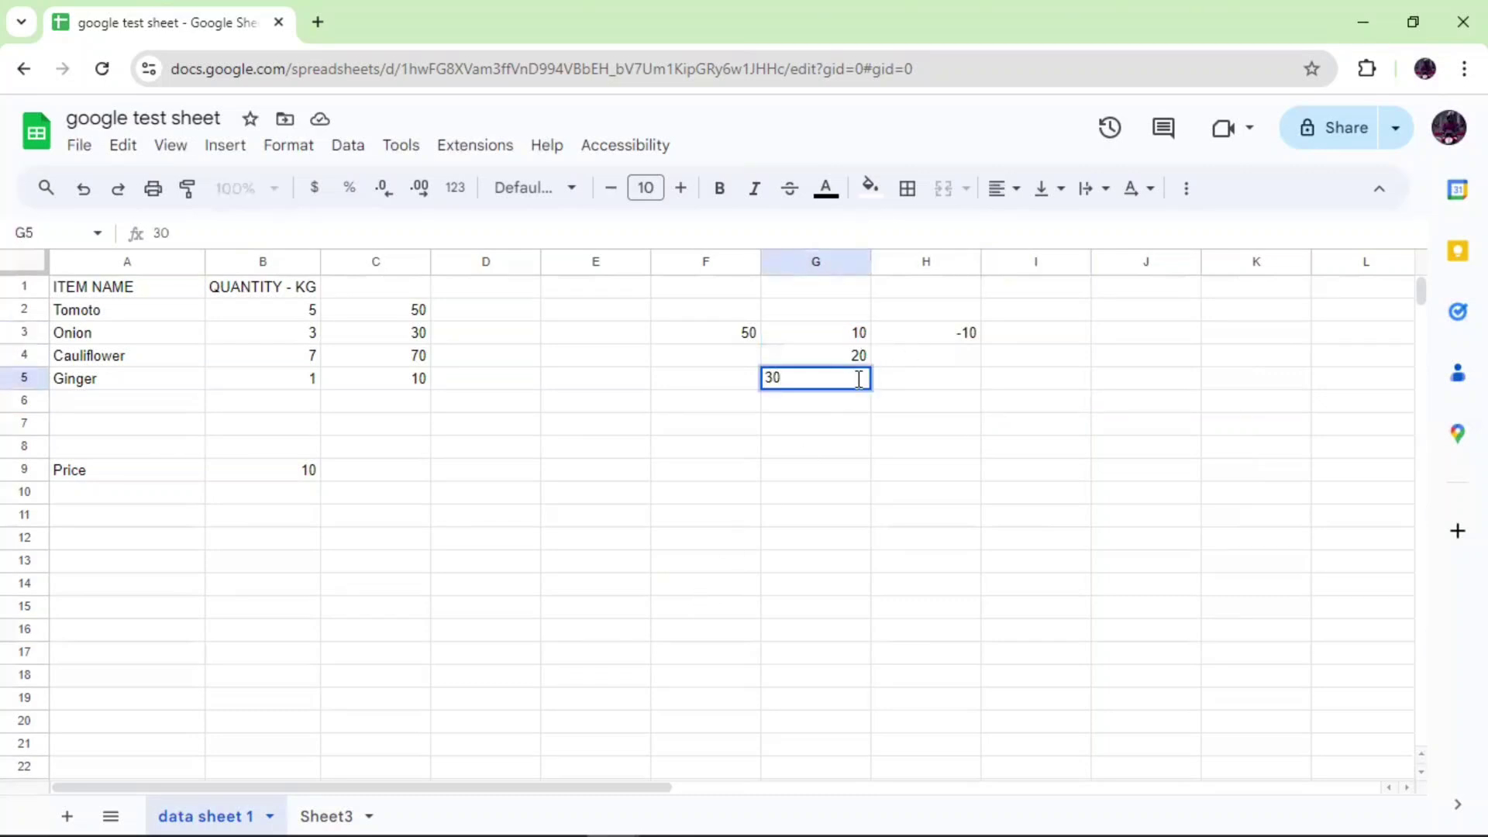
key(Return)
text(40)
key(Return)
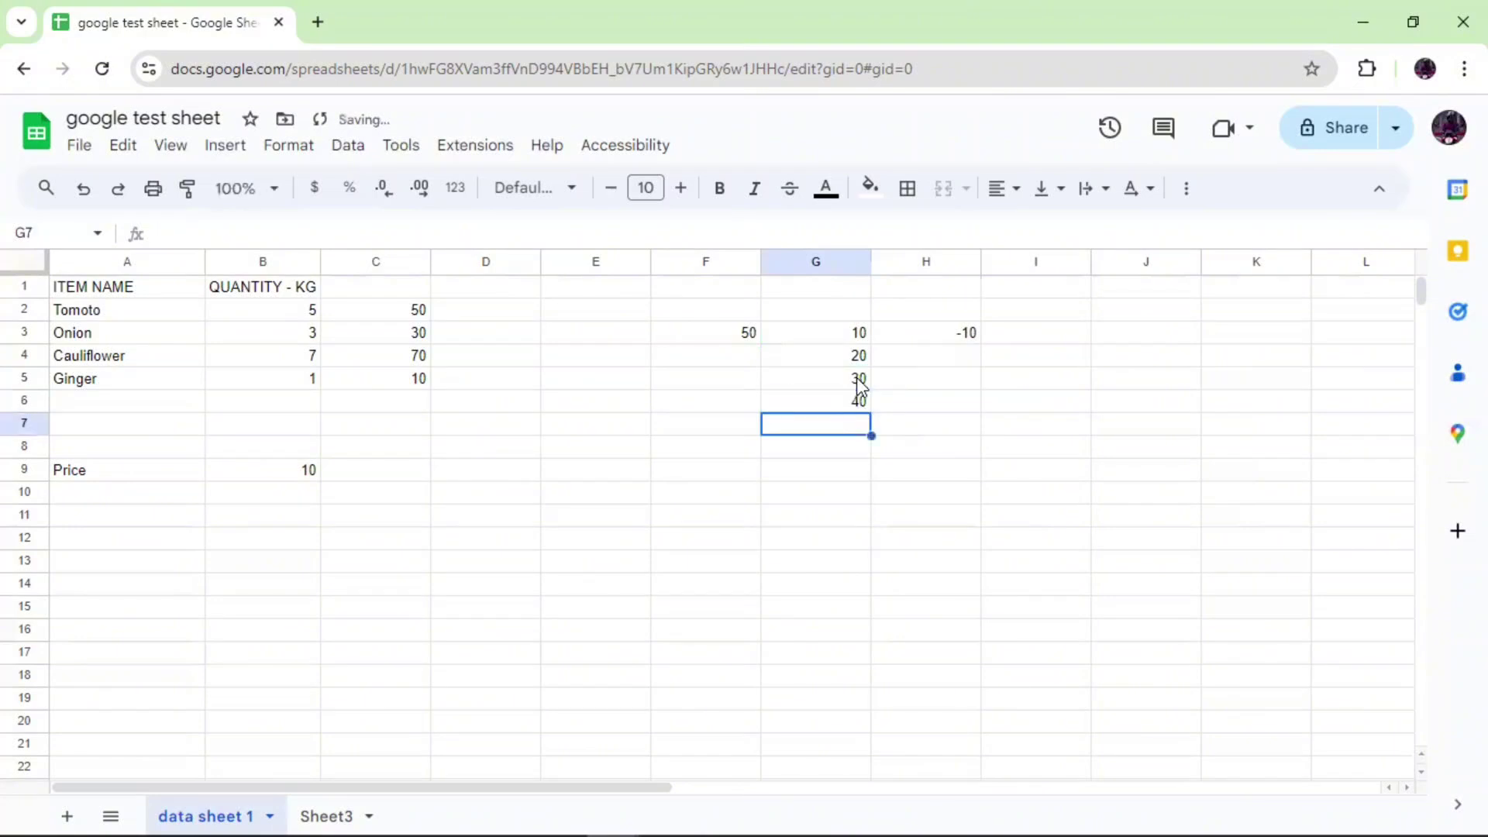
text(50)
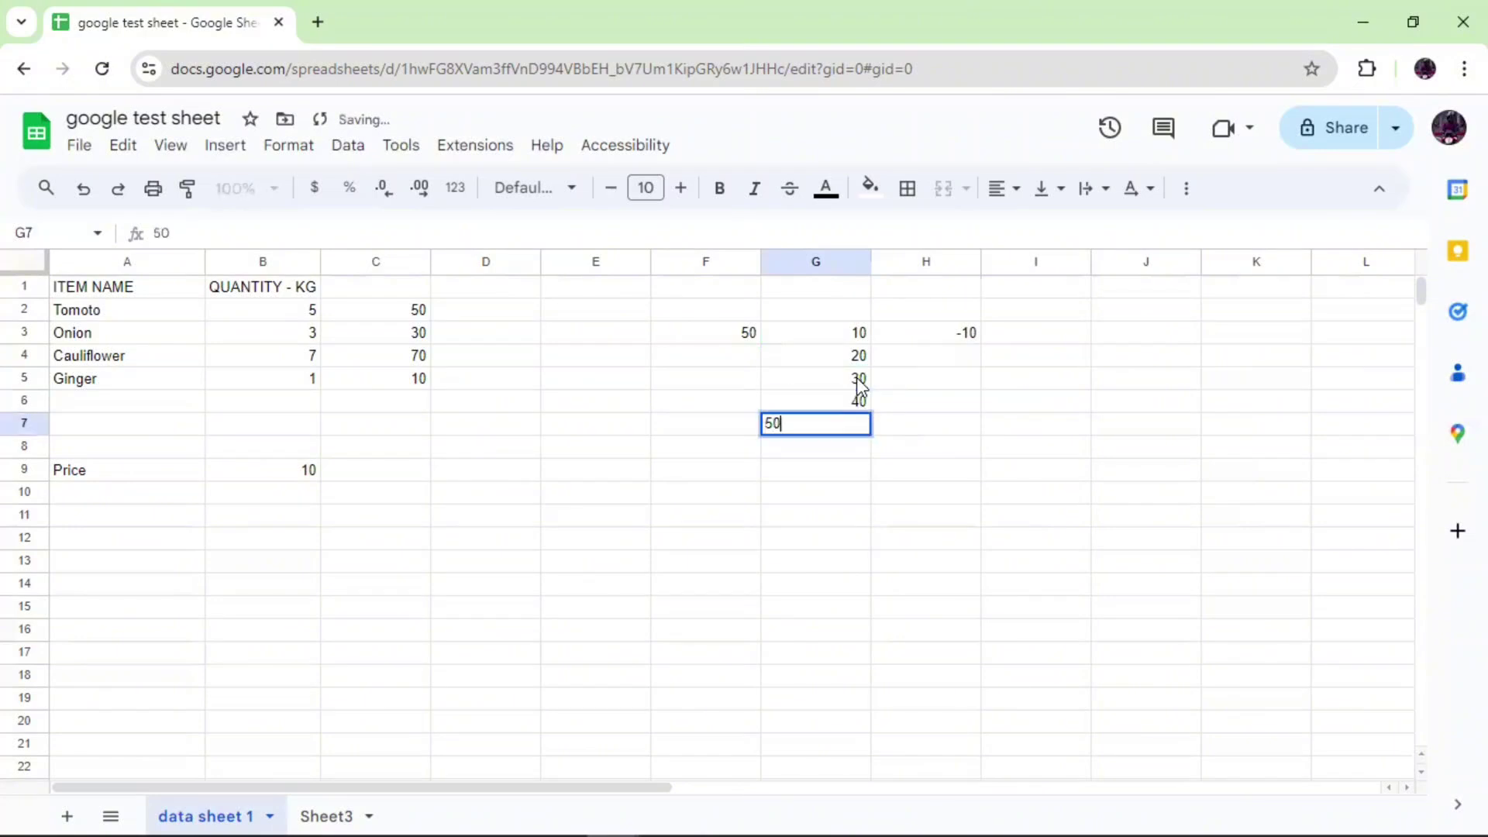
key(Return)
text(8)
key(BackSpace)
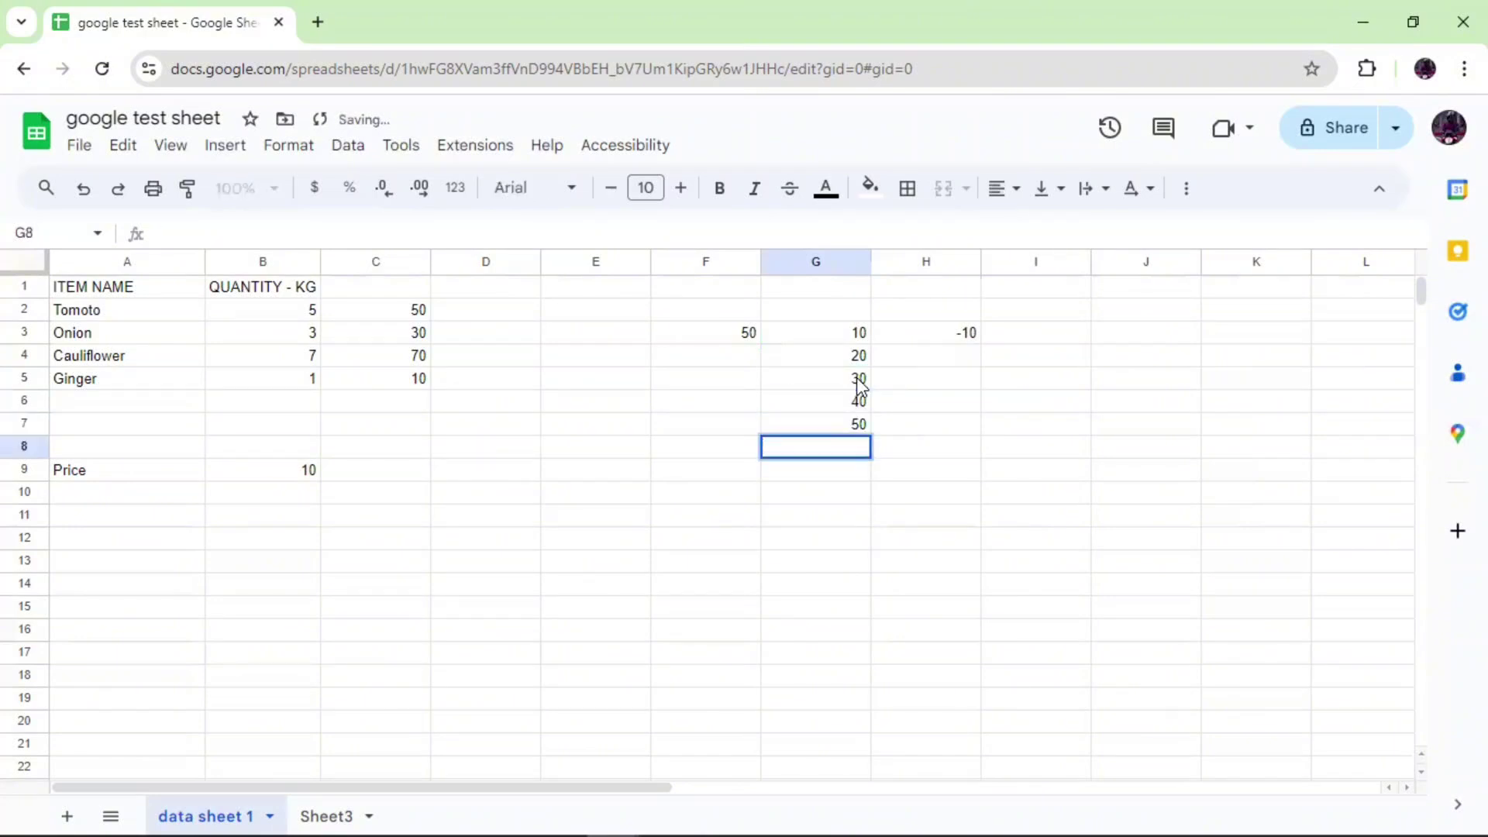
text(60)
key(Return)
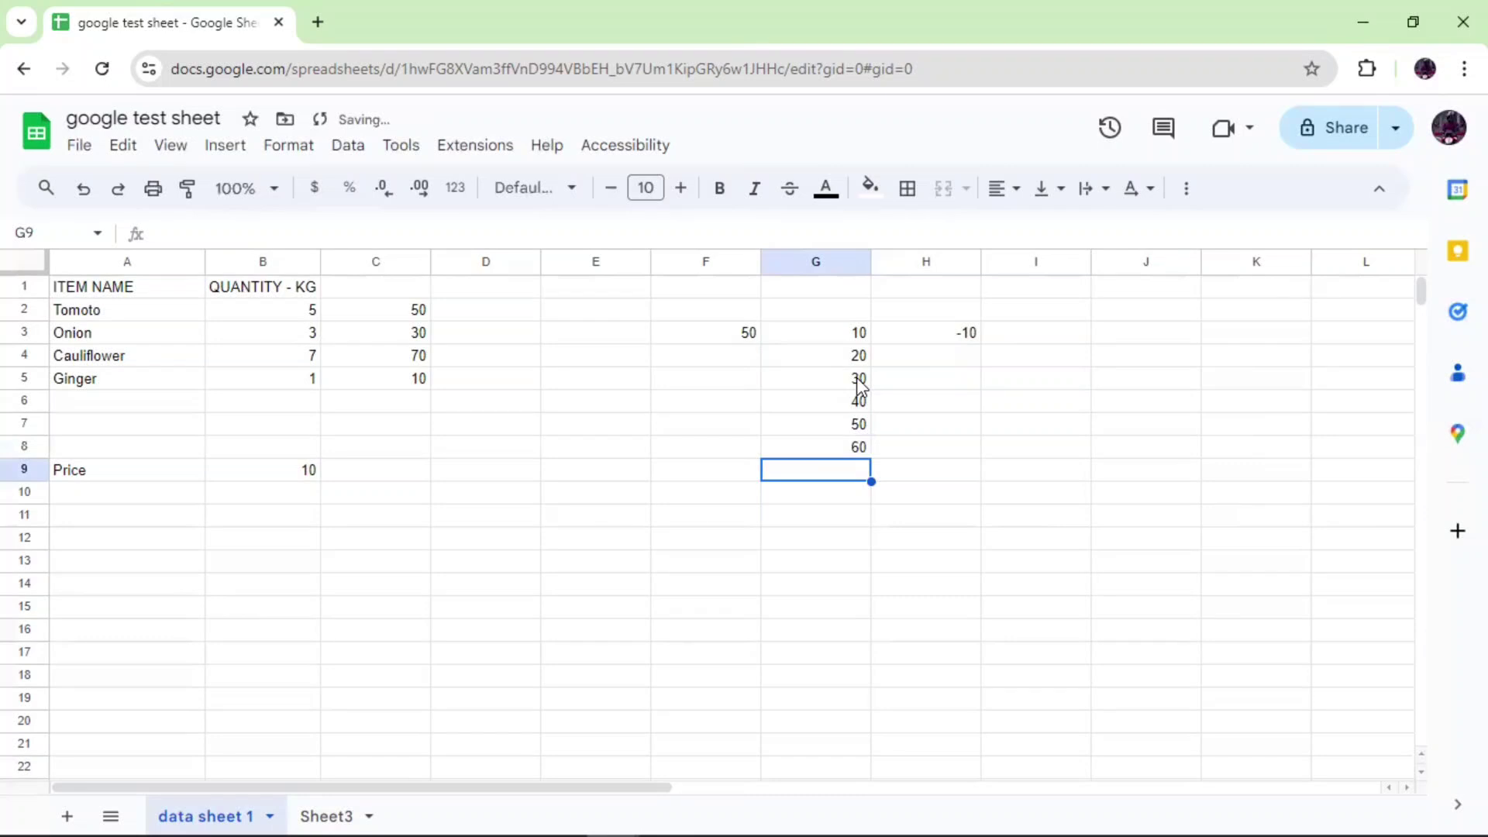
text(70)
click(887, 493)
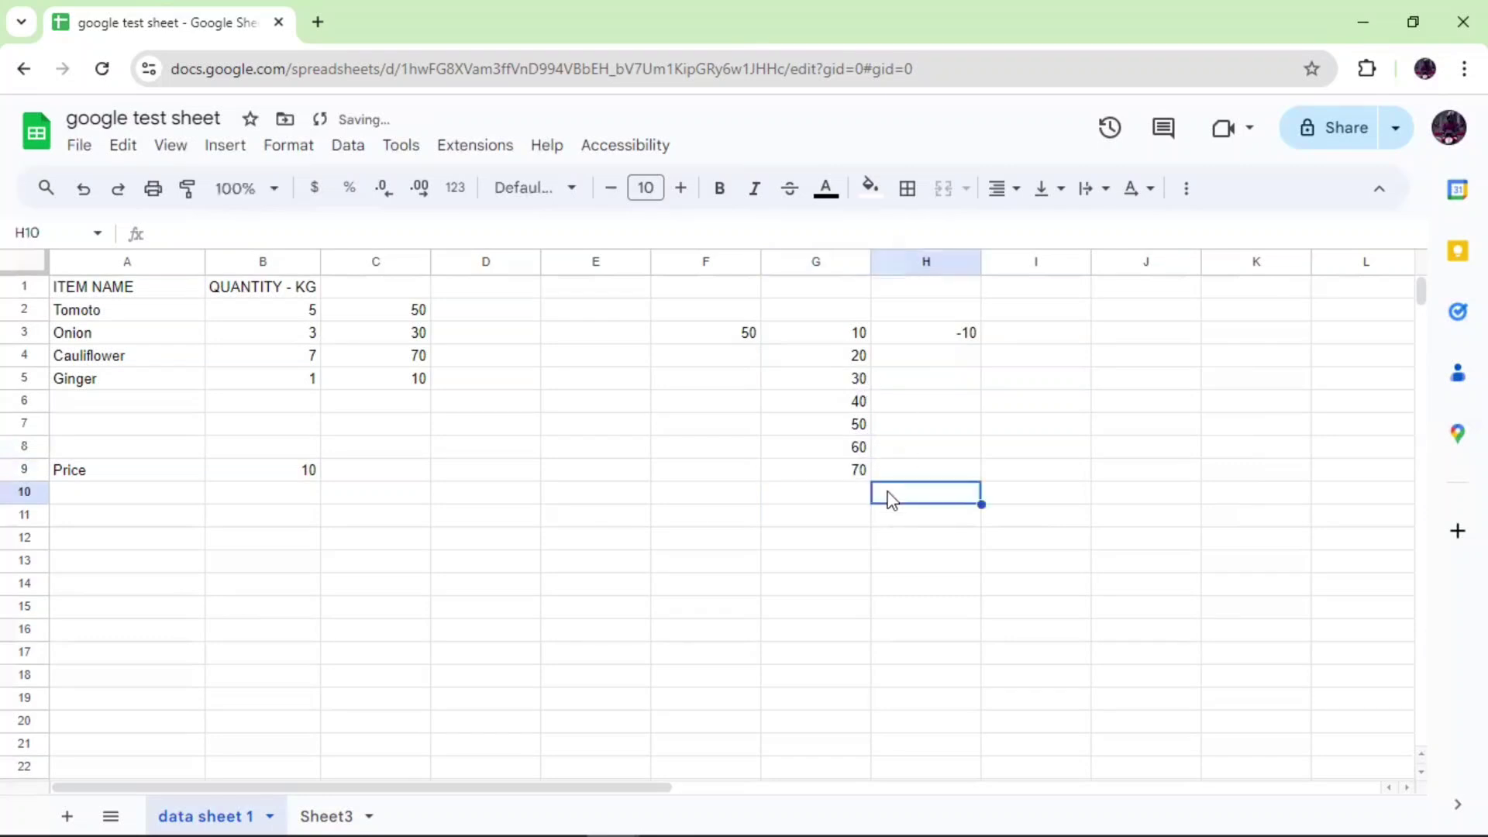
Change the formula in cell H3 to =G3-G4-G5-G6-G7-G8-G9 to subtract all the listed cells.
click(958, 332)
double_click(952, 333)
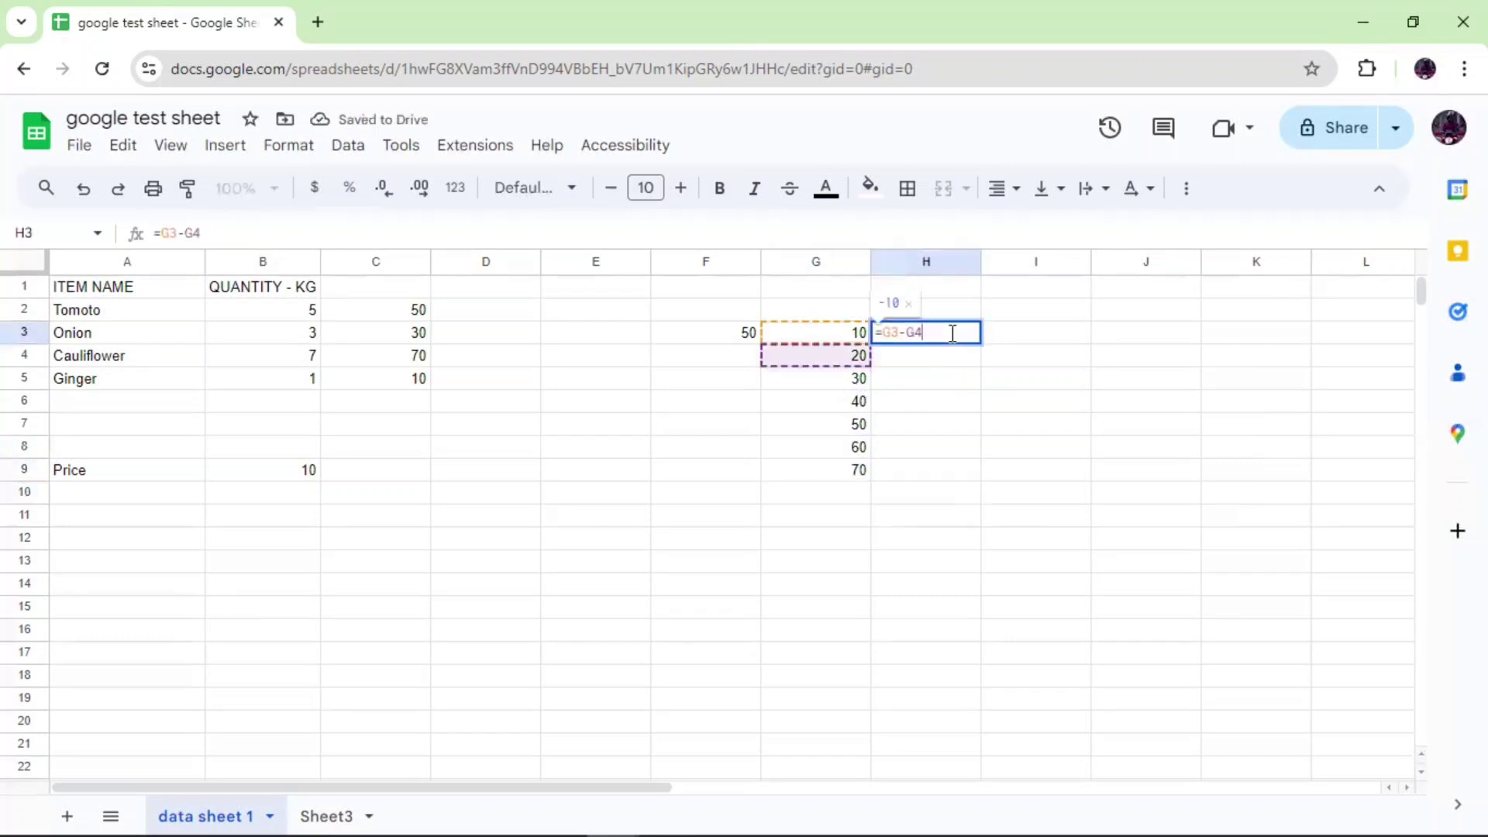
key(BackSpace)
key(BackSpace)
key(BackSpace)
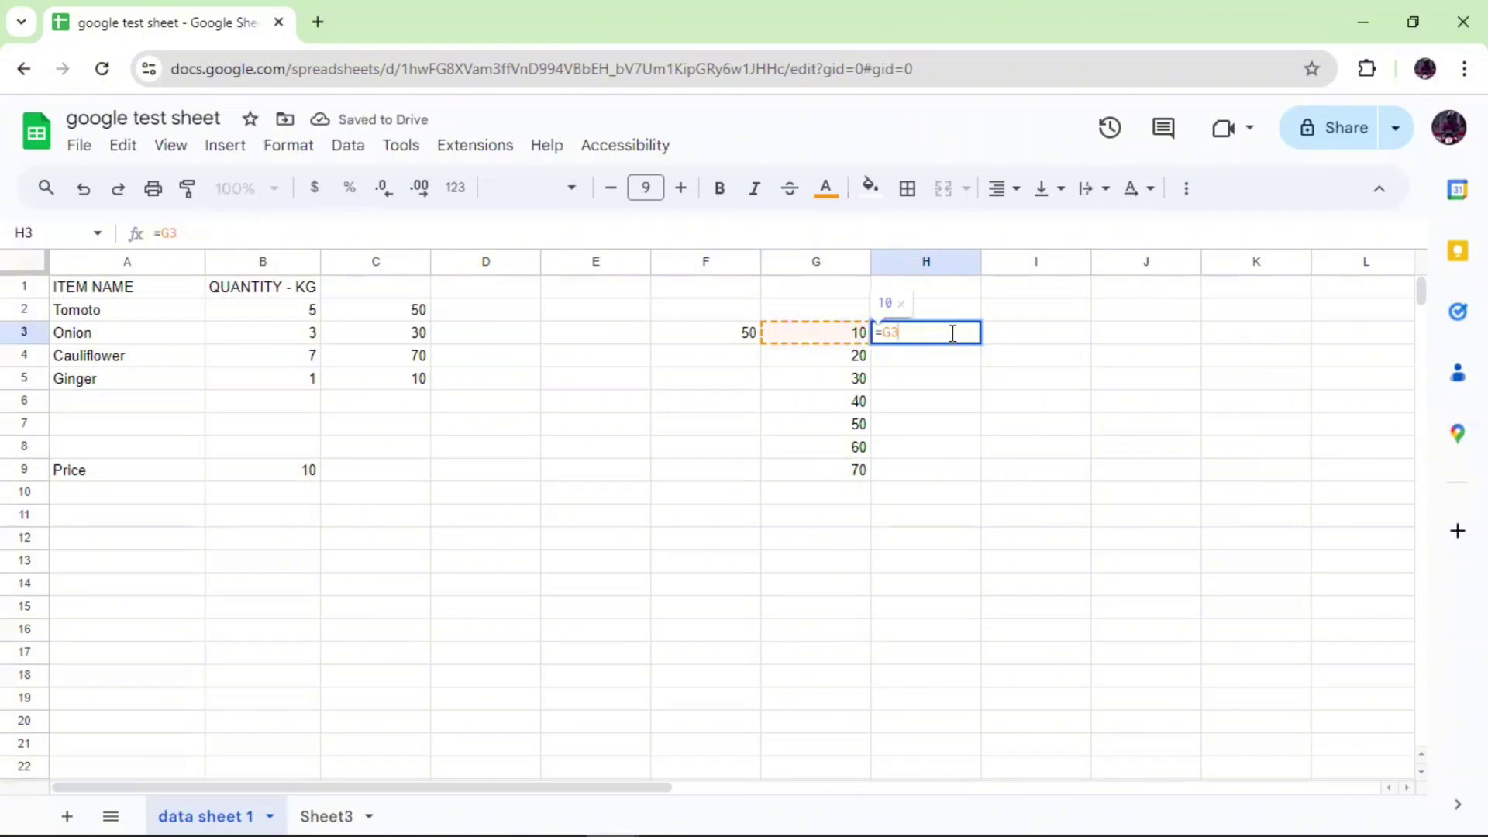
text(-)
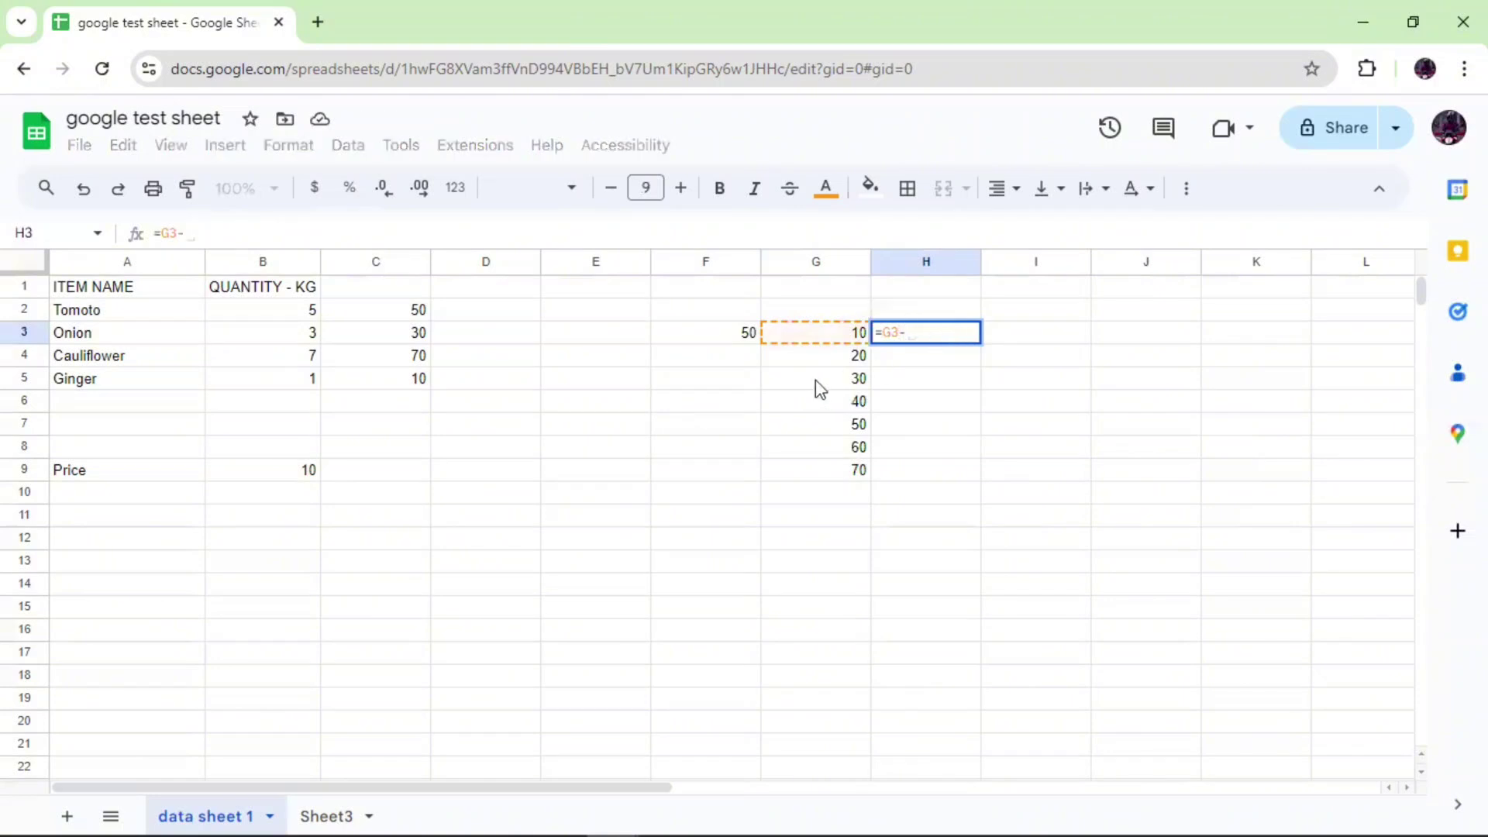
click(845, 365)
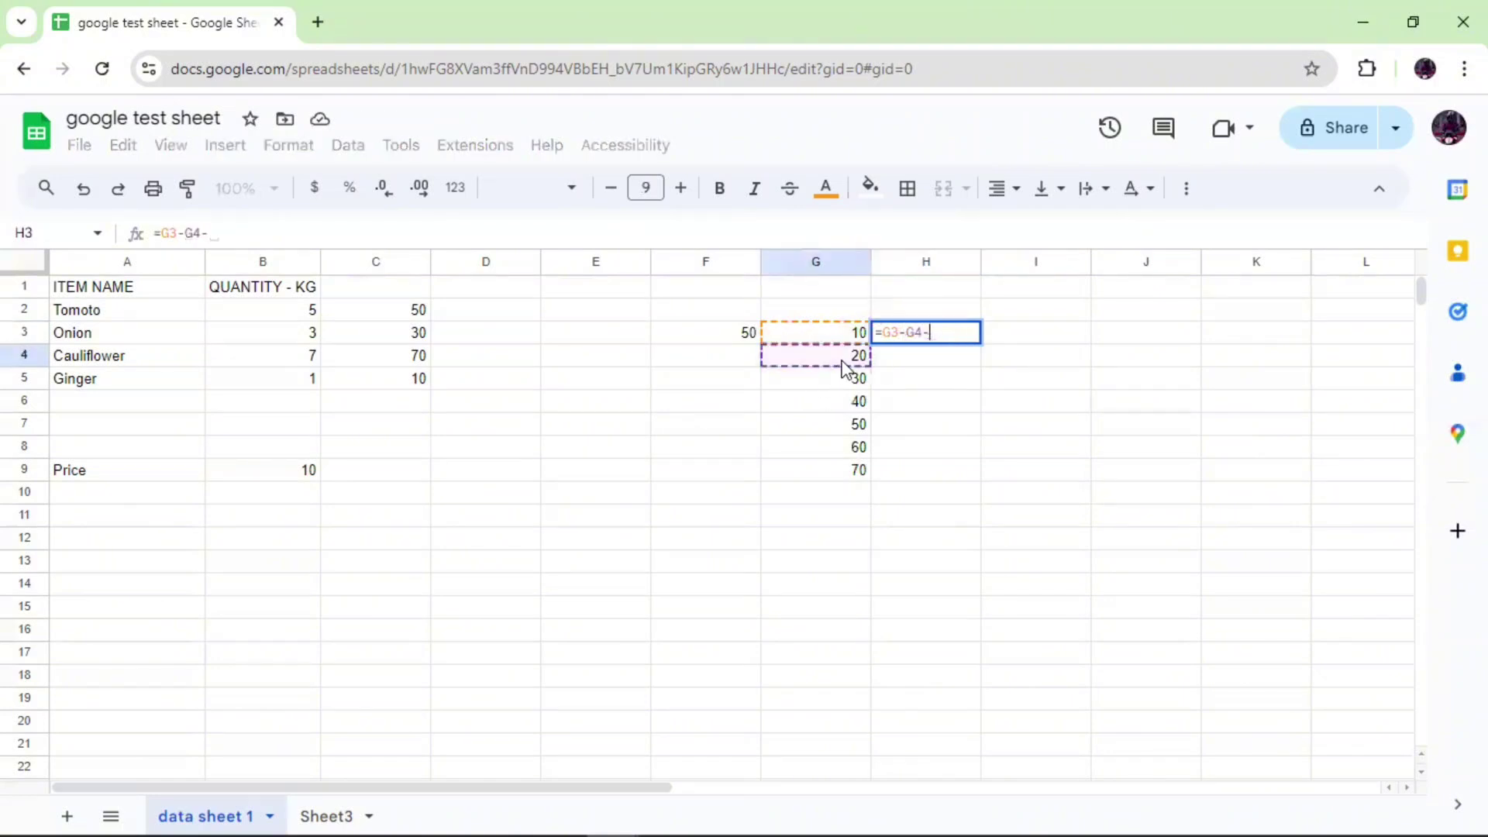
text(-)
click(853, 378)
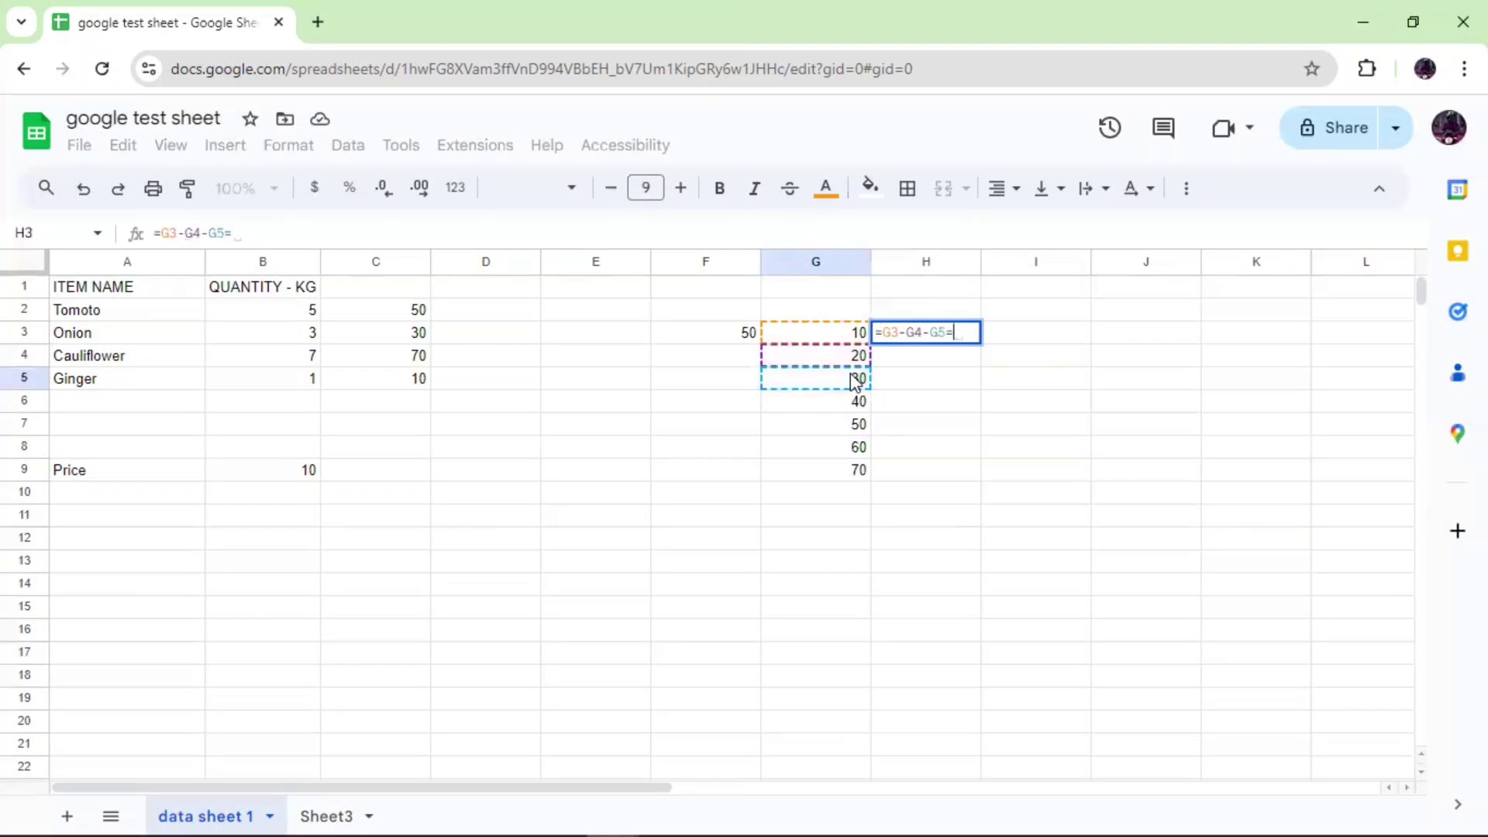
text(-)
scroll(860, 403, down, 2)
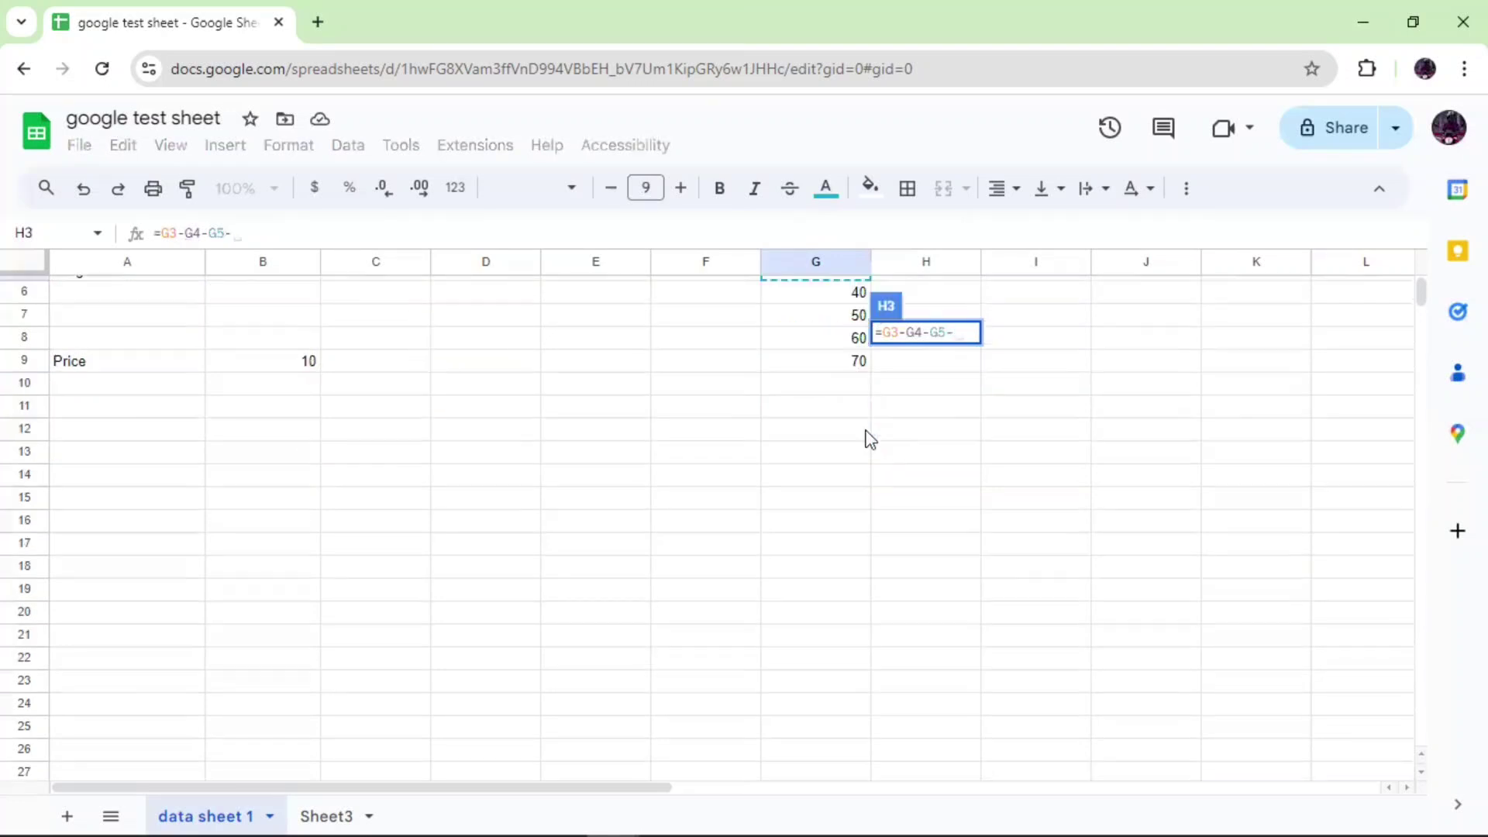
scroll(850, 355, up, 2)
click(850, 401)
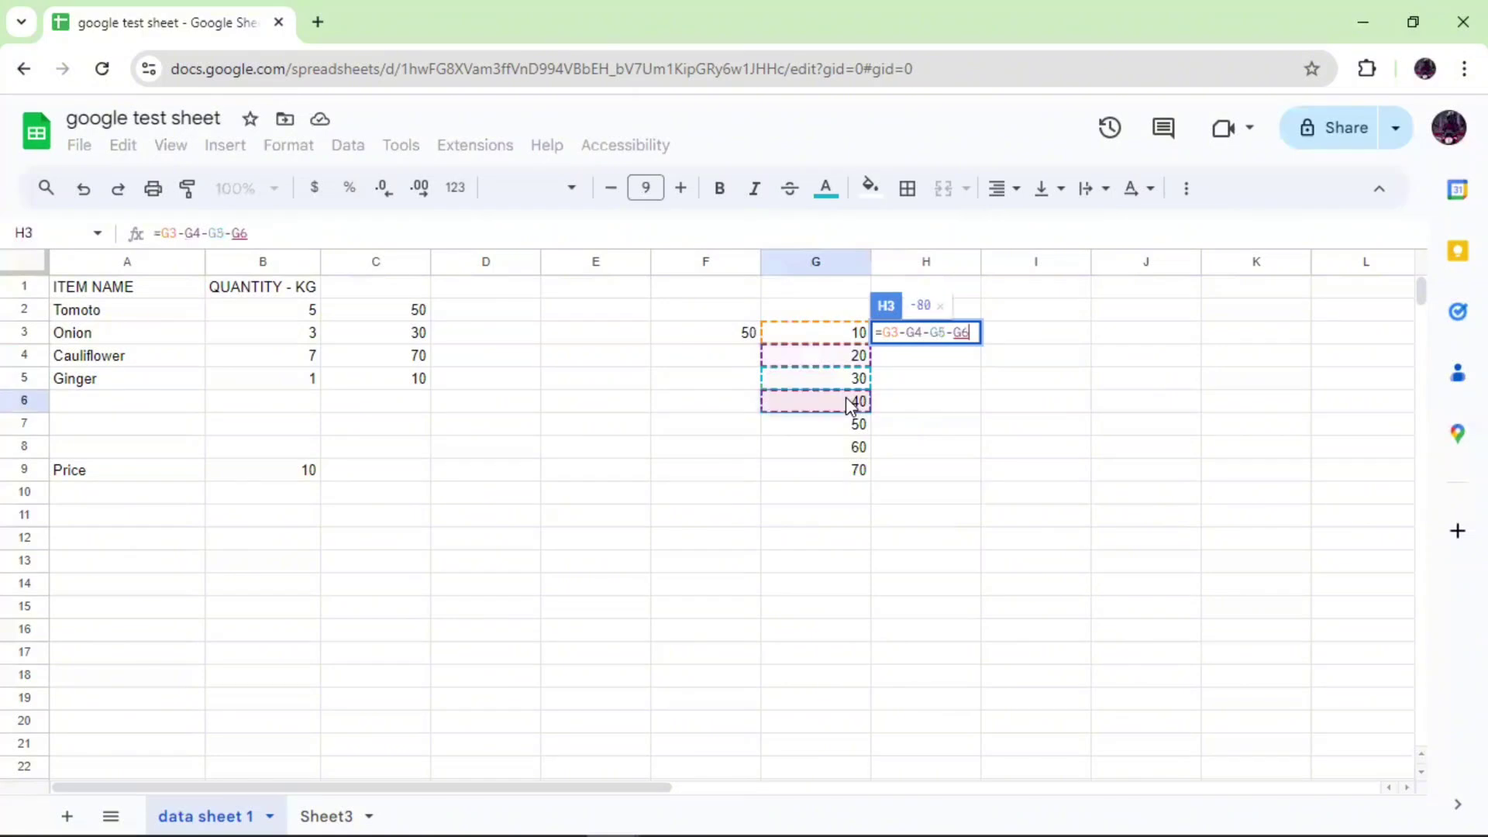
text(-)
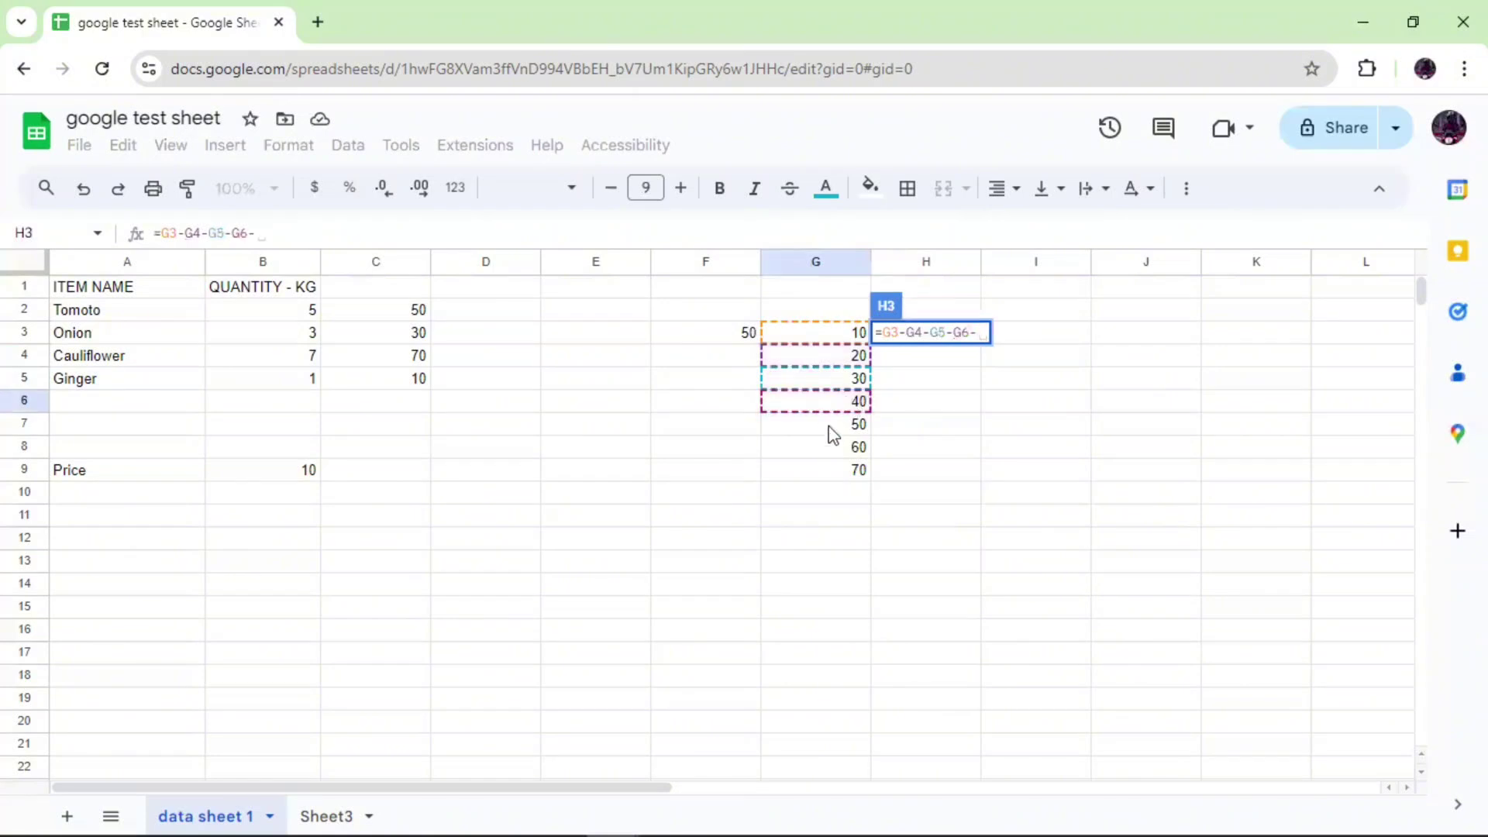
click(832, 432)
text(-)
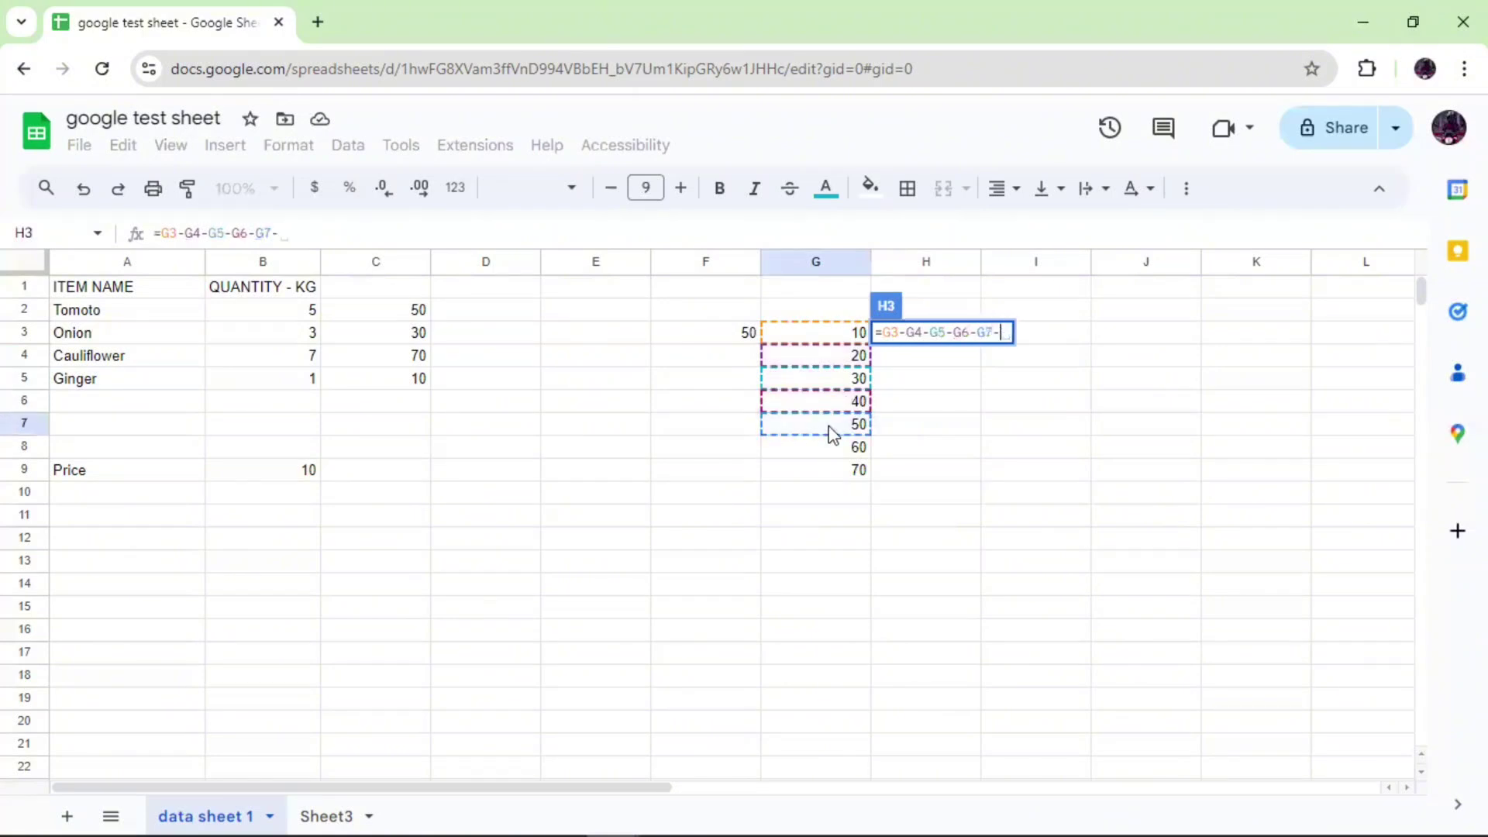
click(839, 456)
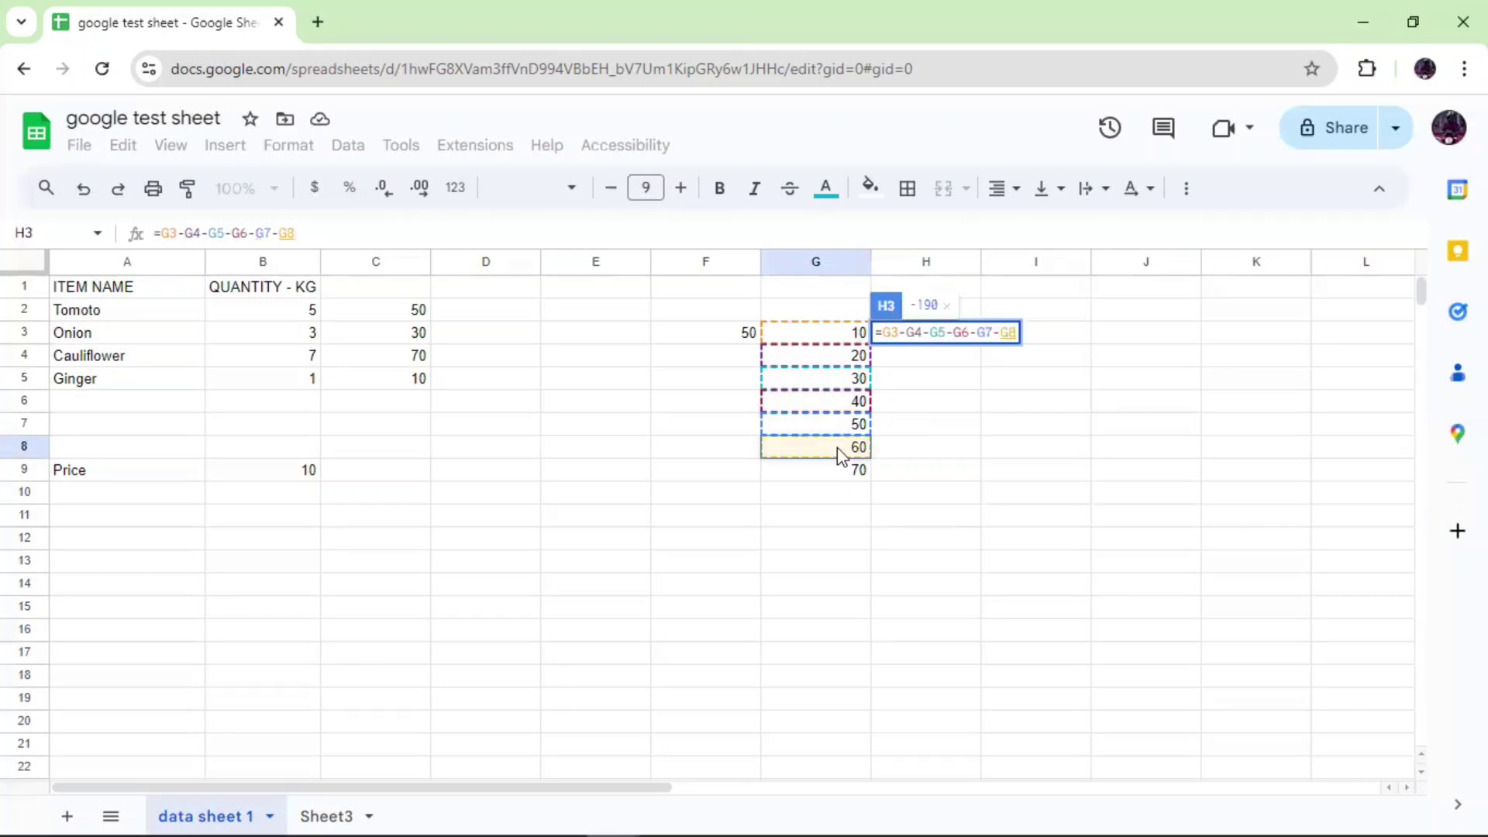
text(-)
click(856, 471)
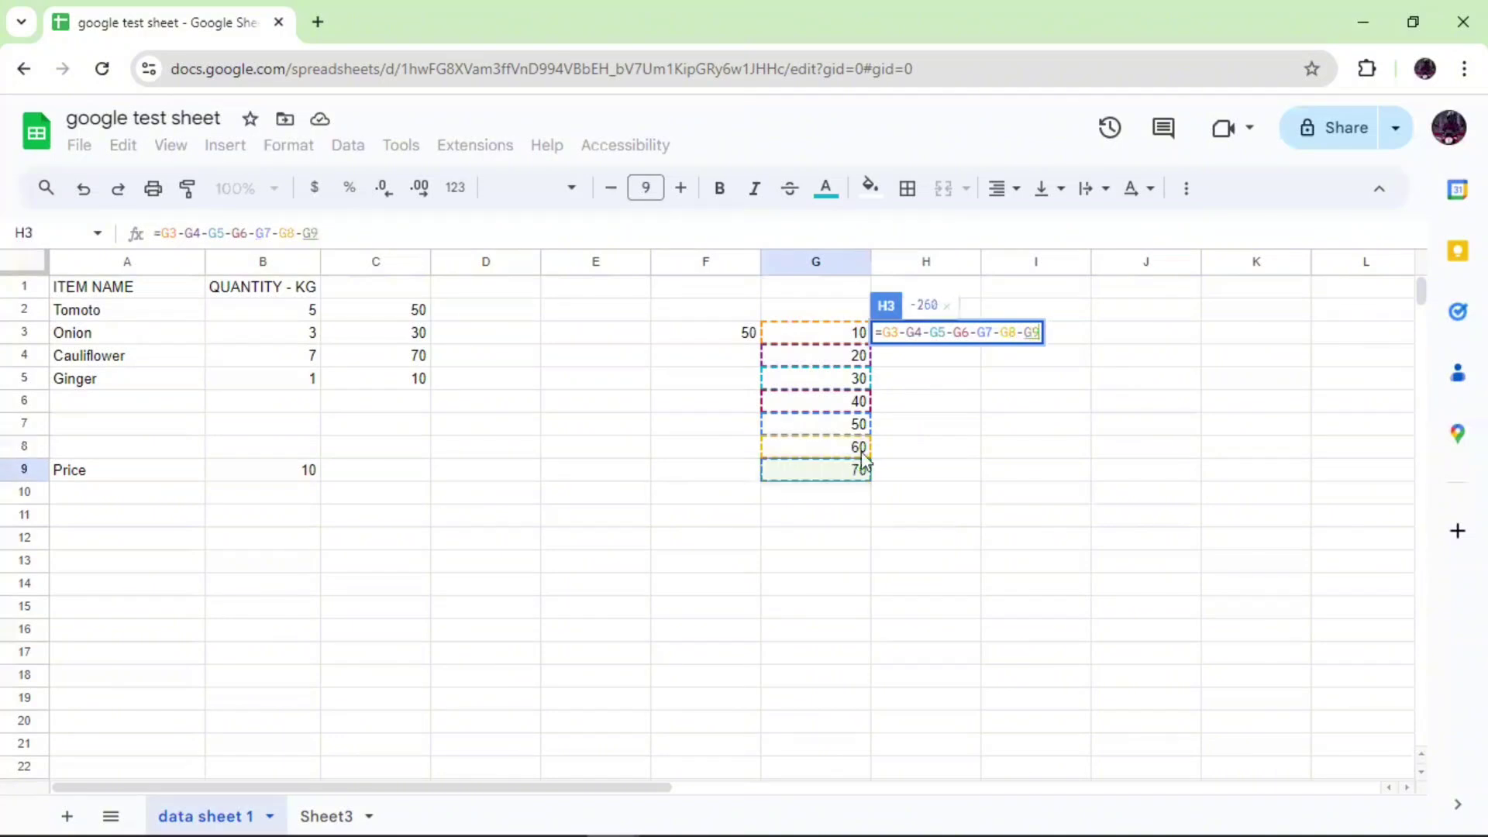
key(Return)
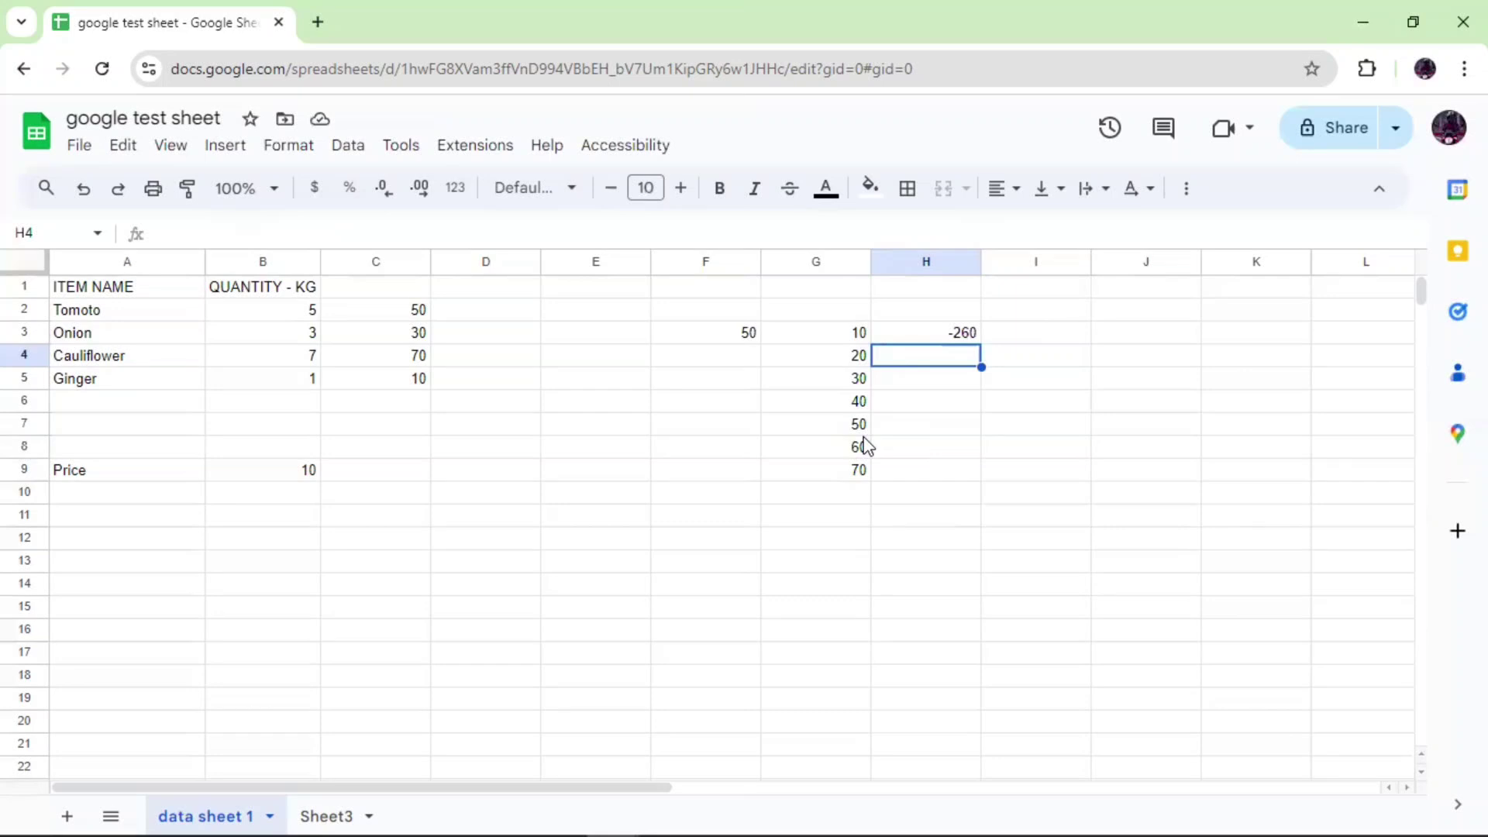
key(Up)
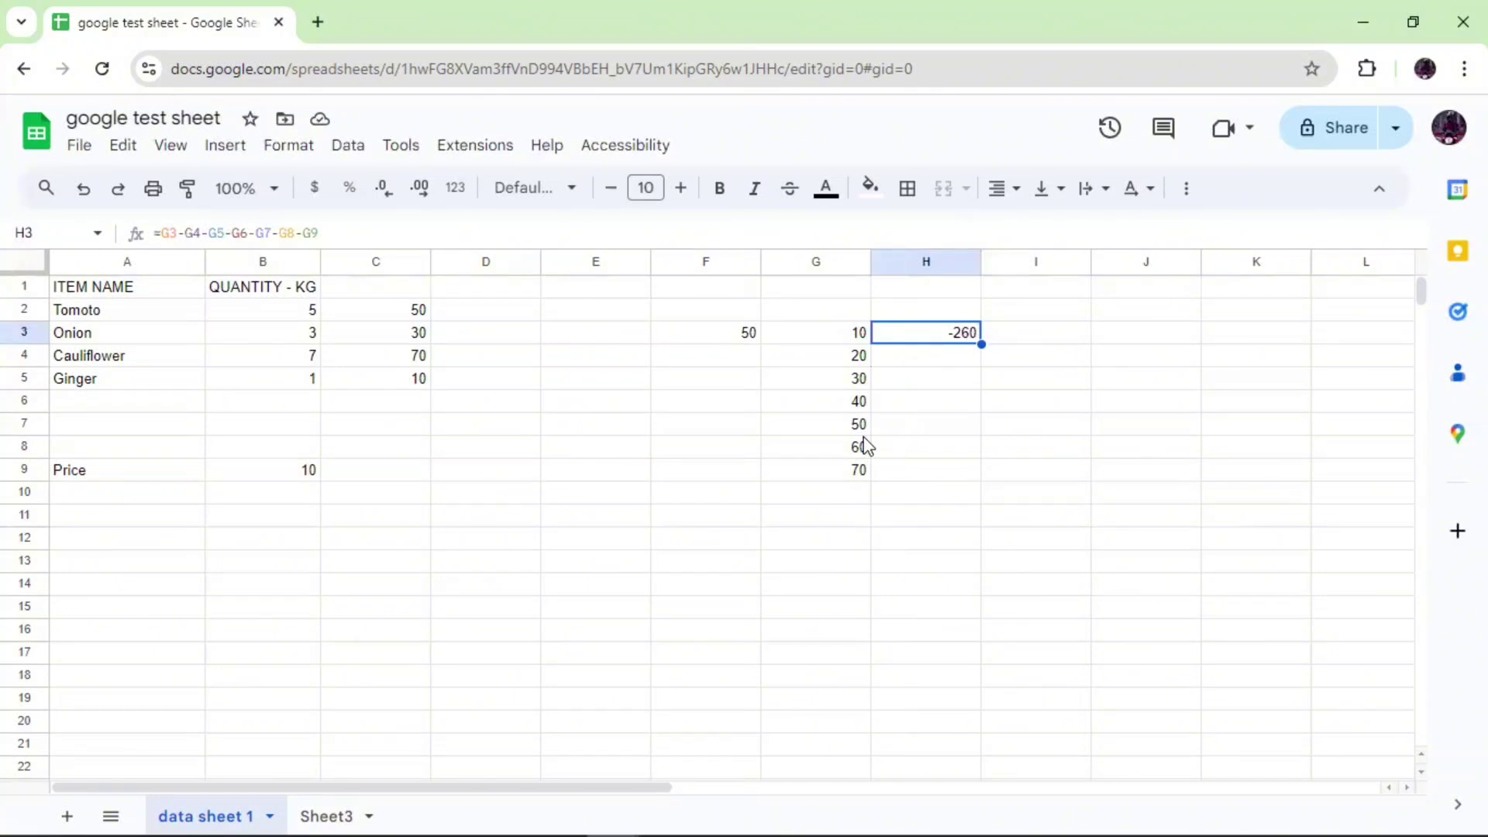
Clear the subtraction formula from cell H3 and enter the value 5 there.
scroll(219, 535, down, 2)
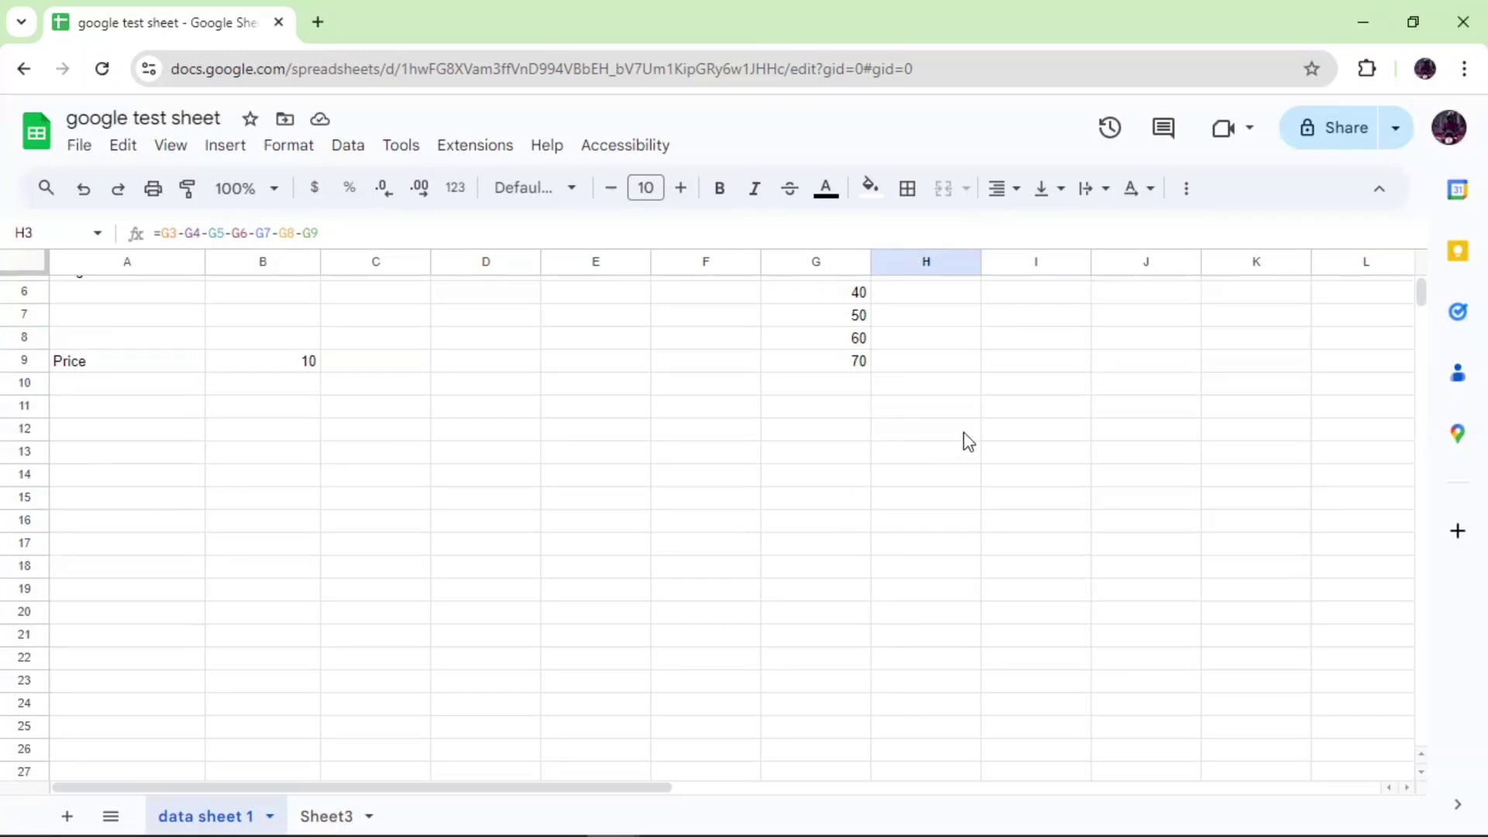
scroll(963, 439, up, 2)
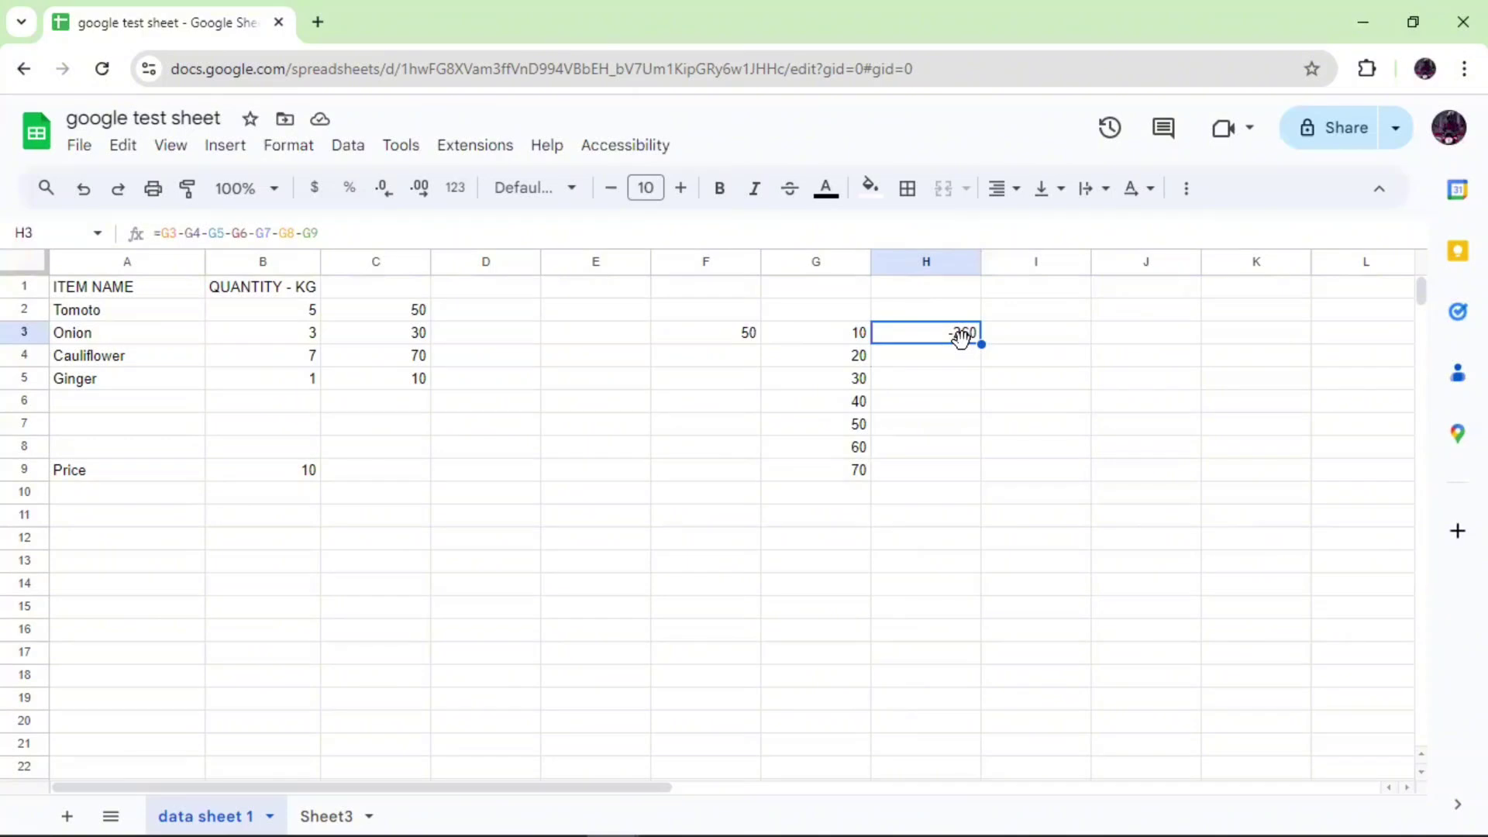
key(Delete)
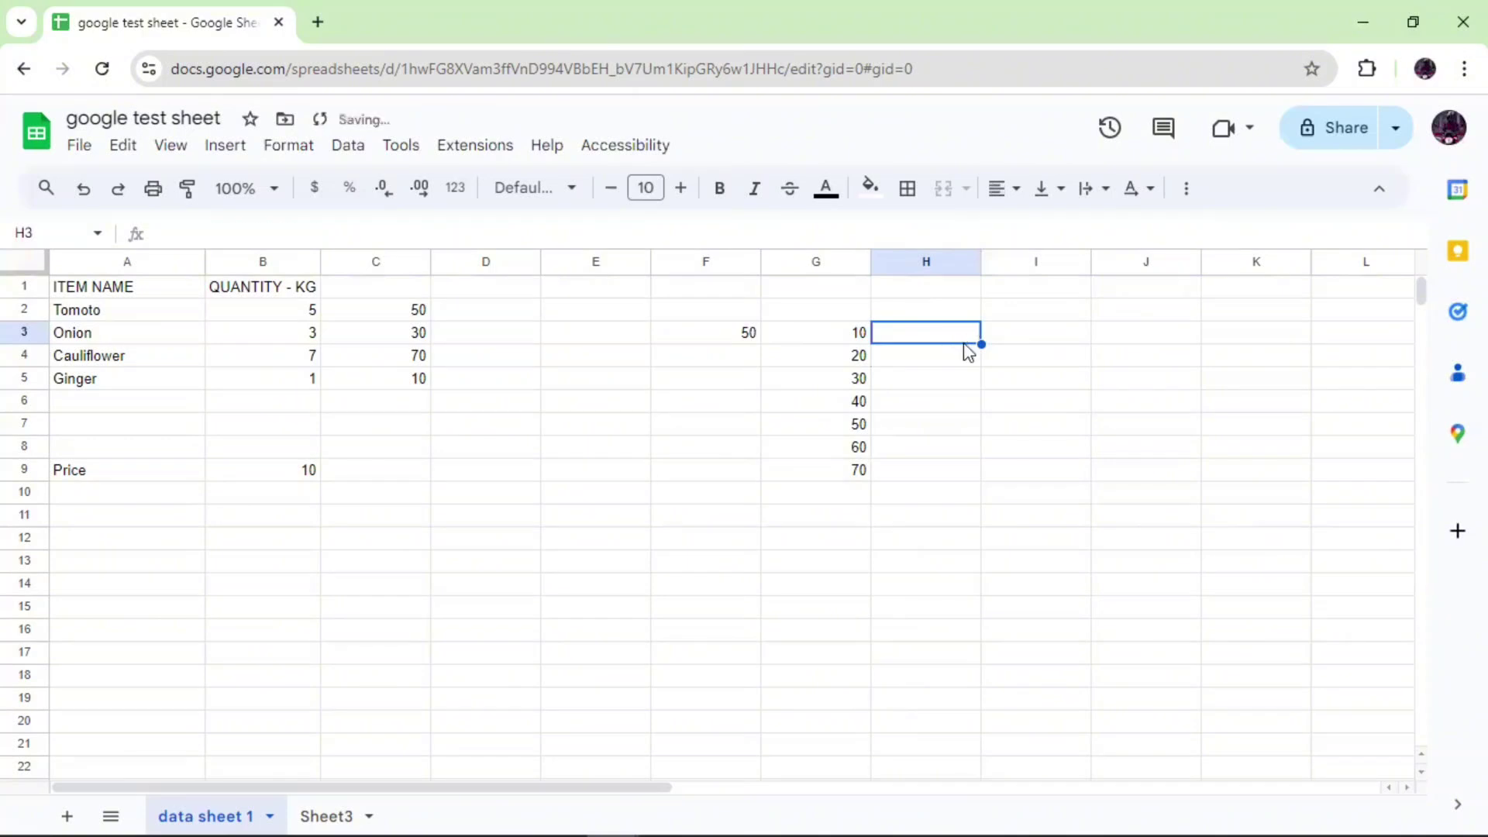
text(5)
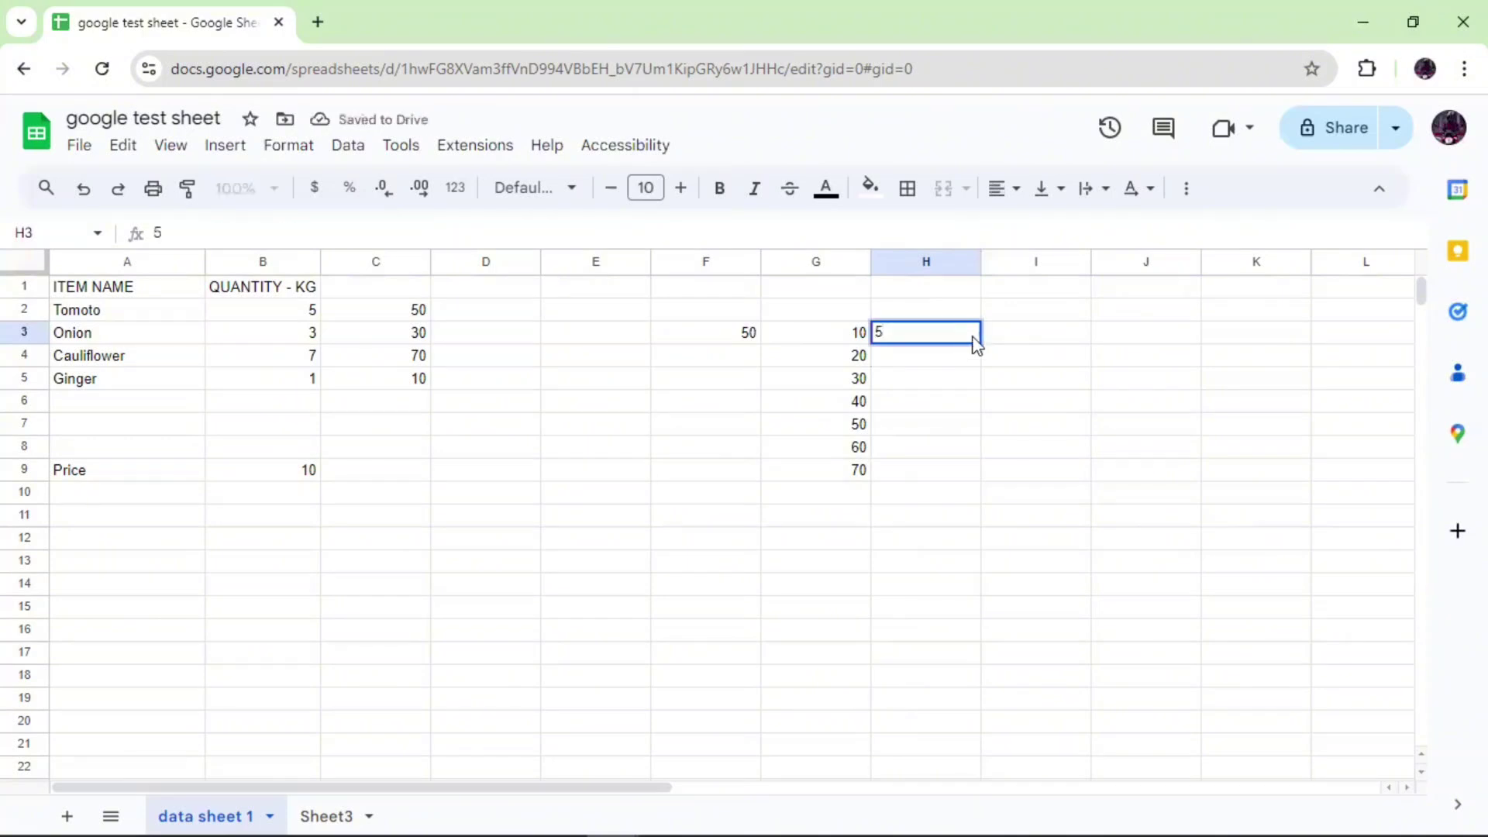
Enter a formula in cell I3 subtracting H3 as an absolute reference from G3, and accept the suggested autofill for I4 to I9.
click(1018, 337)
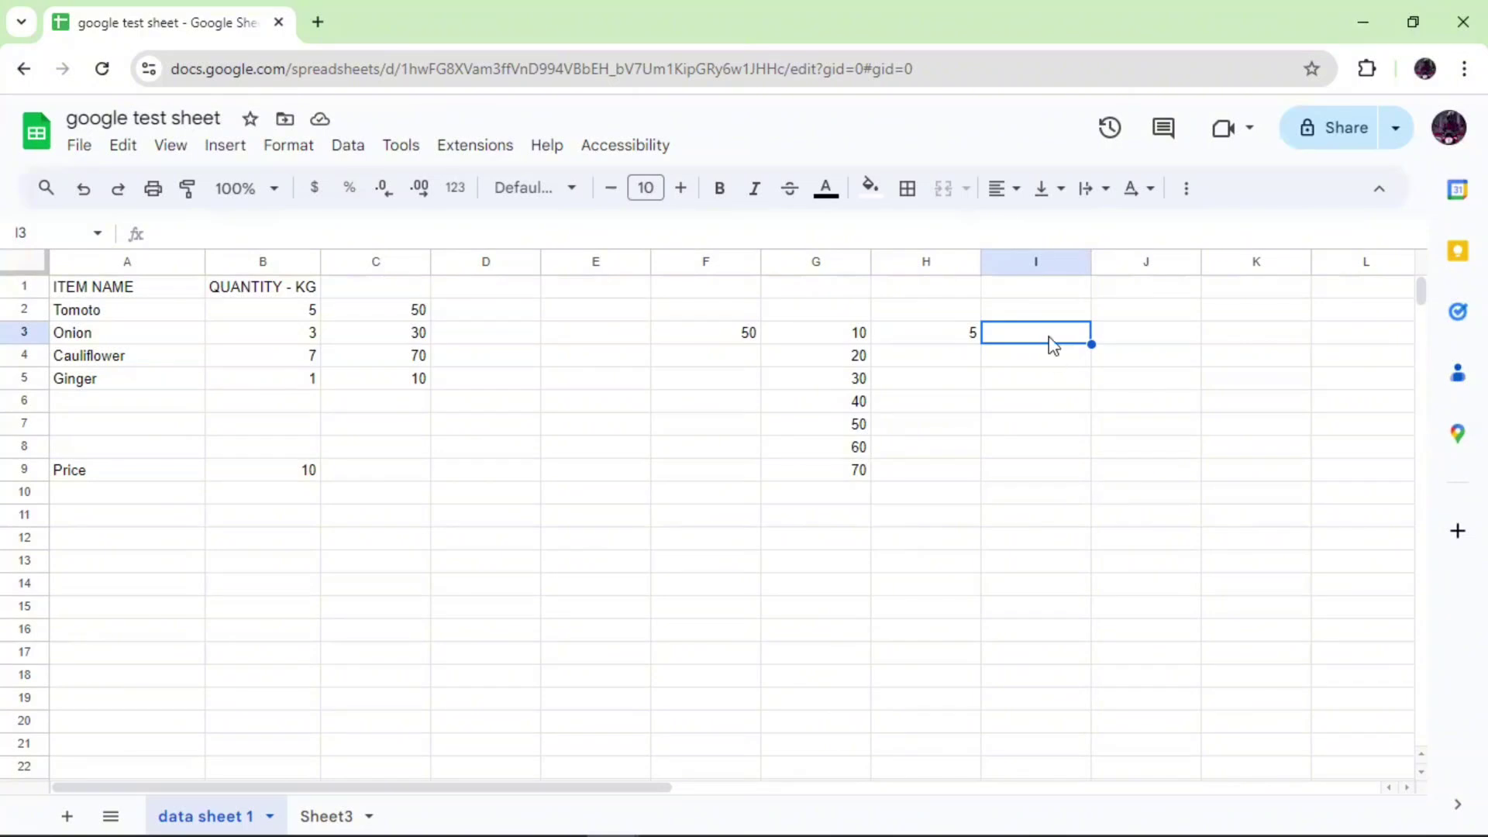
text(=)
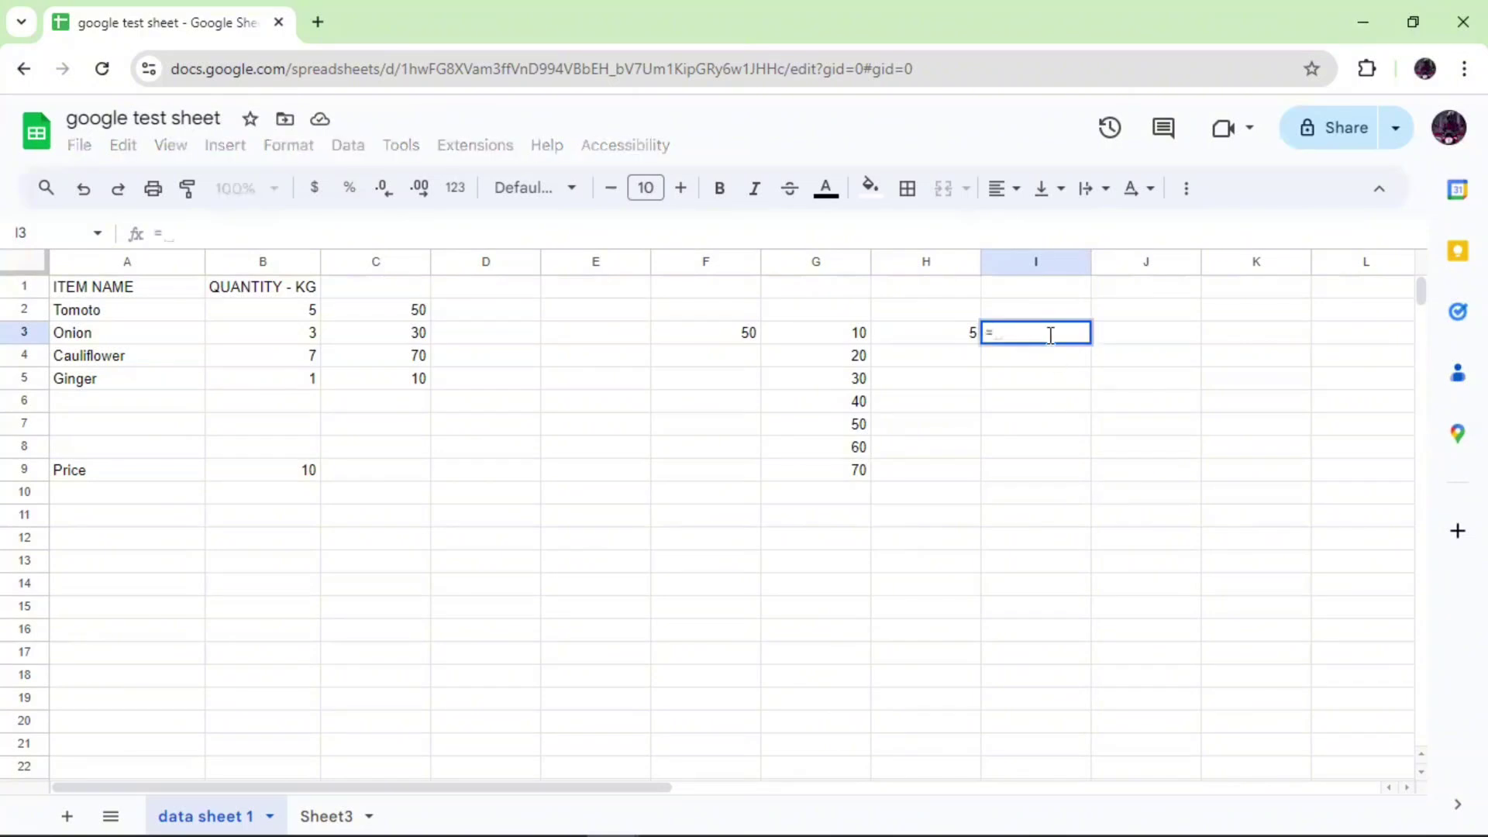
click(853, 341)
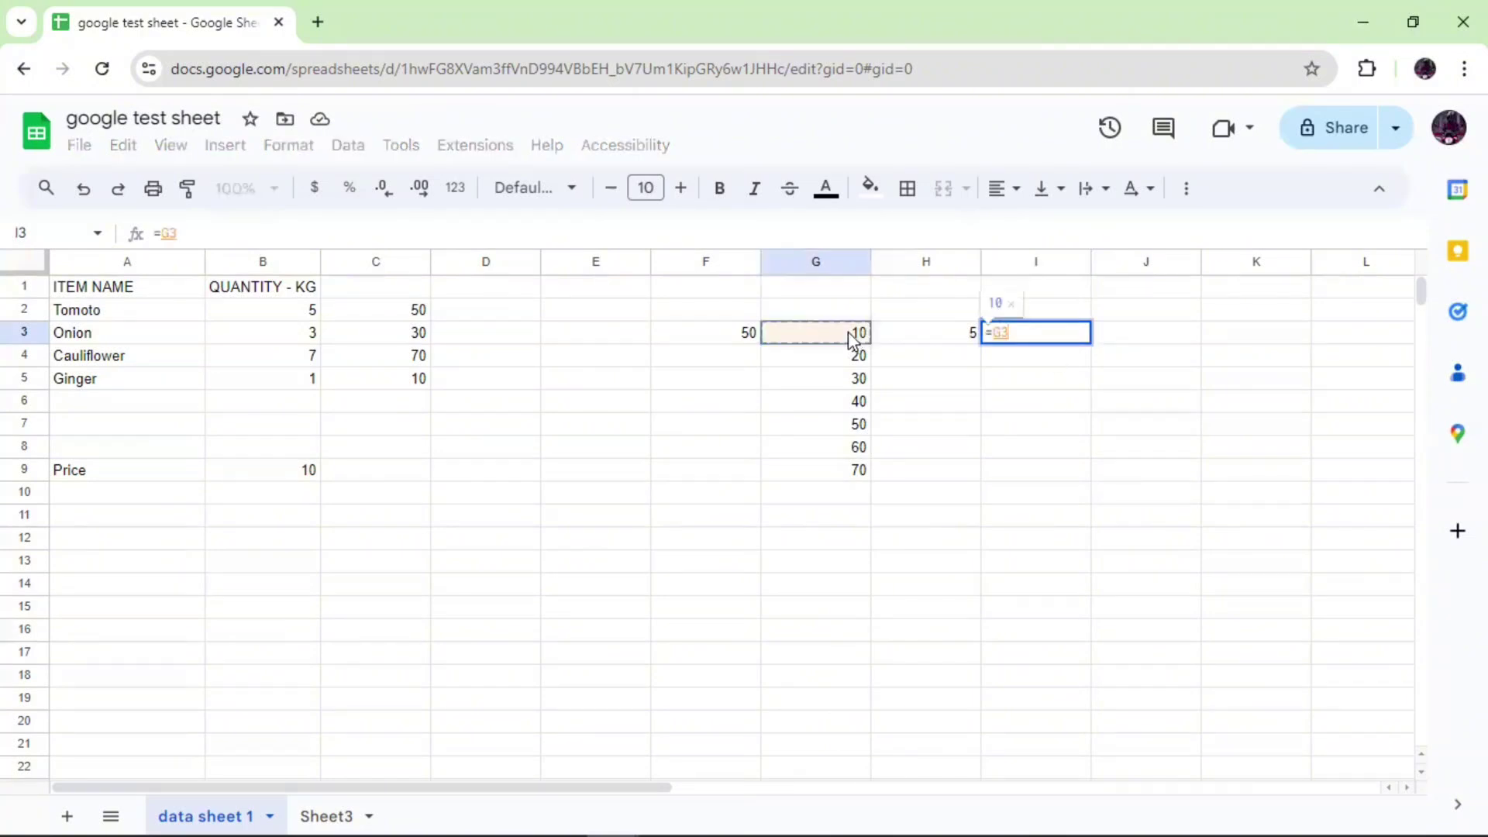
text(-)
click(971, 341)
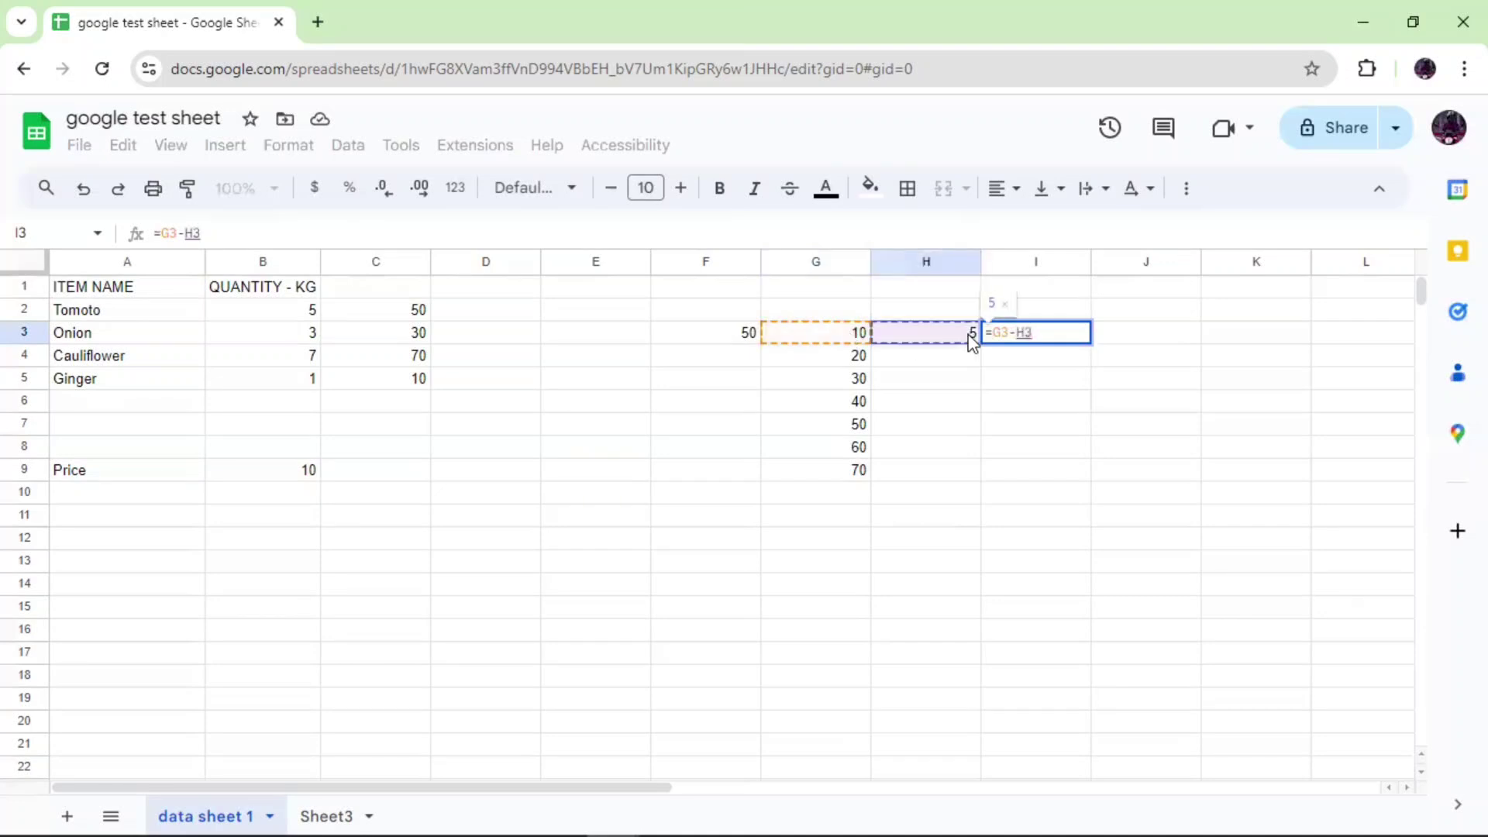
click(1019, 333)
text($H3)
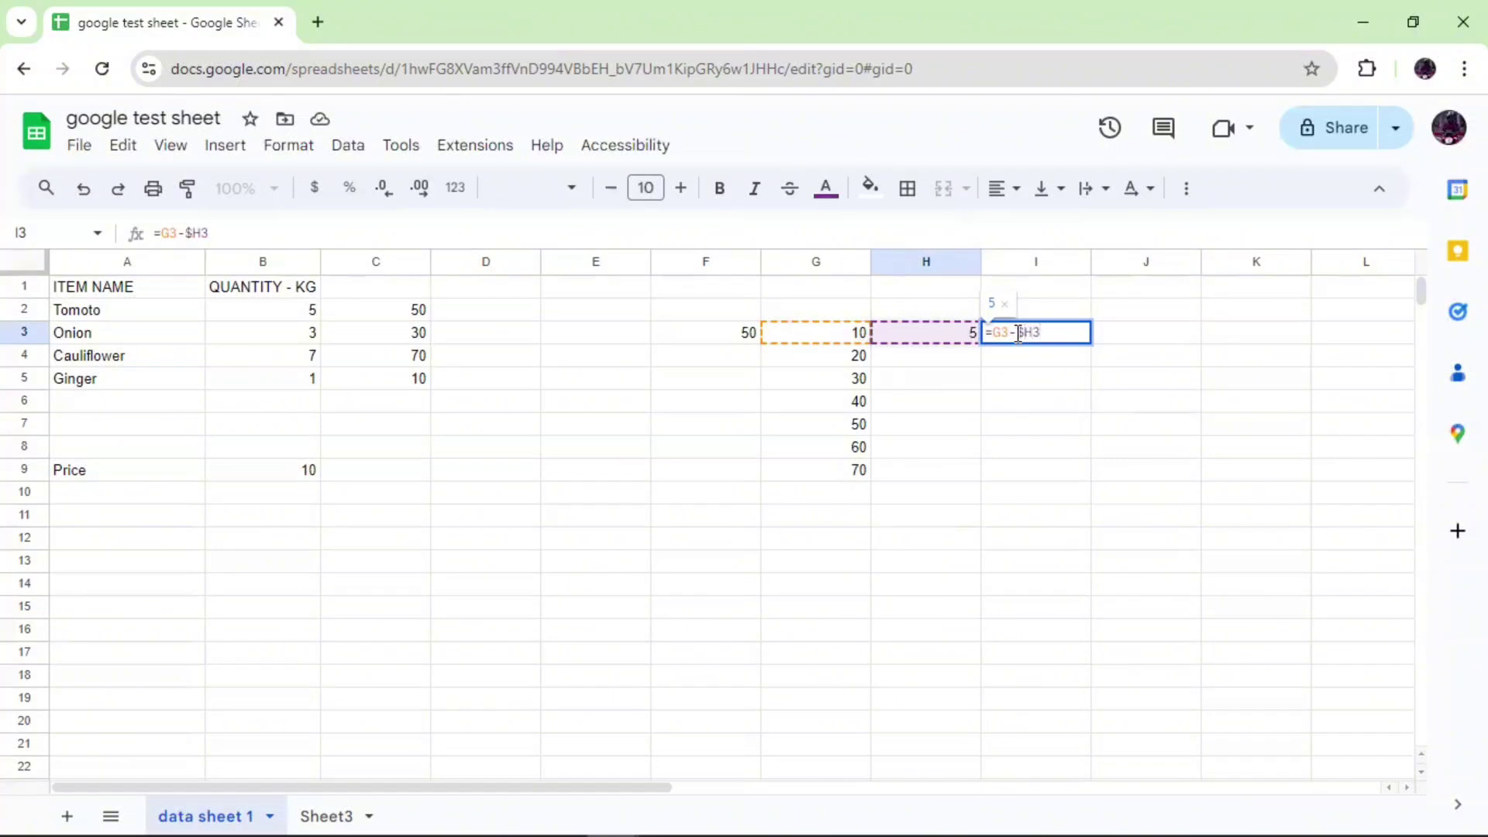
text($)
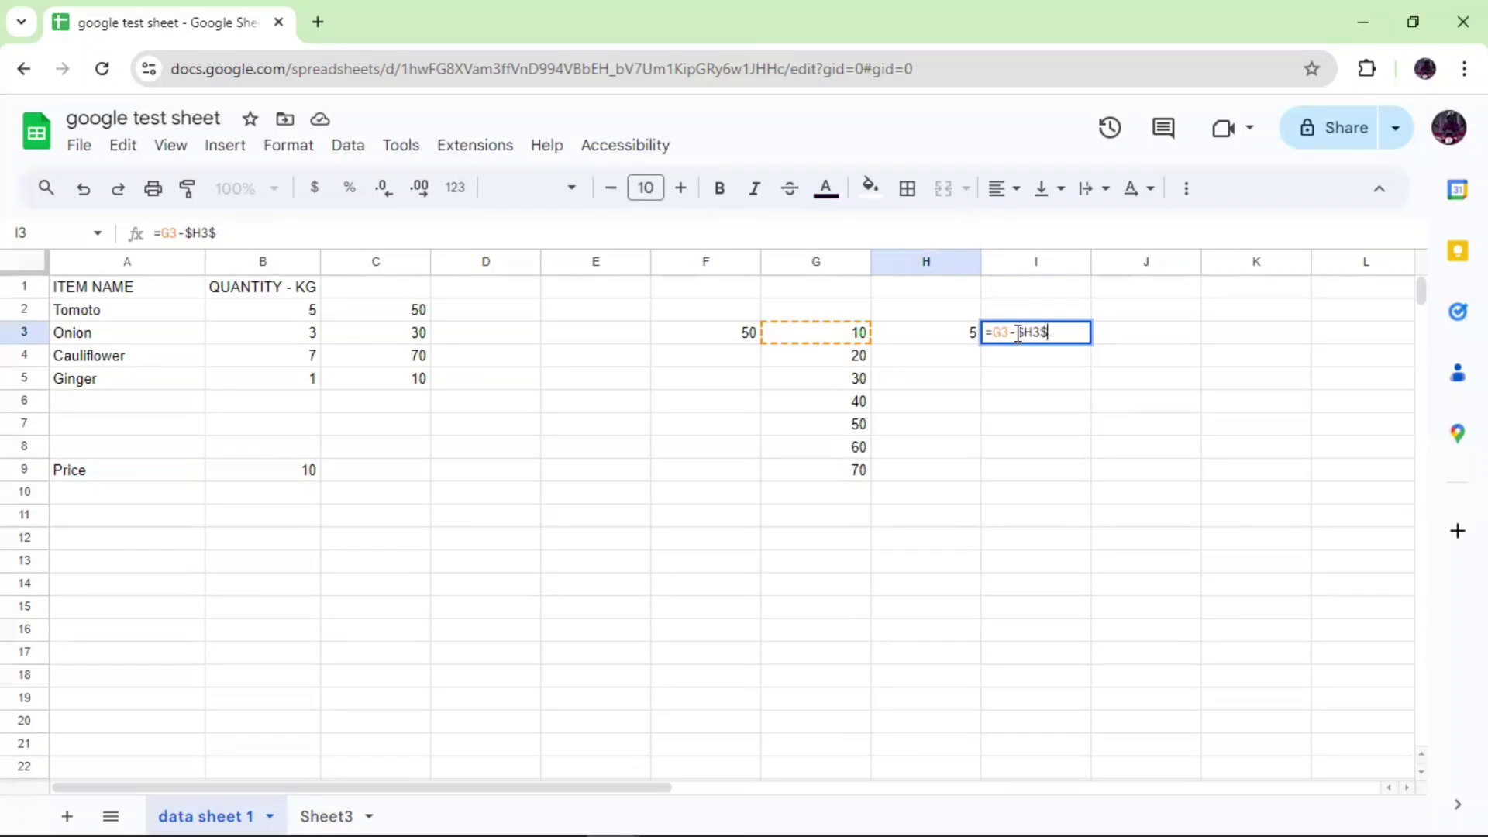
text(3)
key(F4)
key(Return)
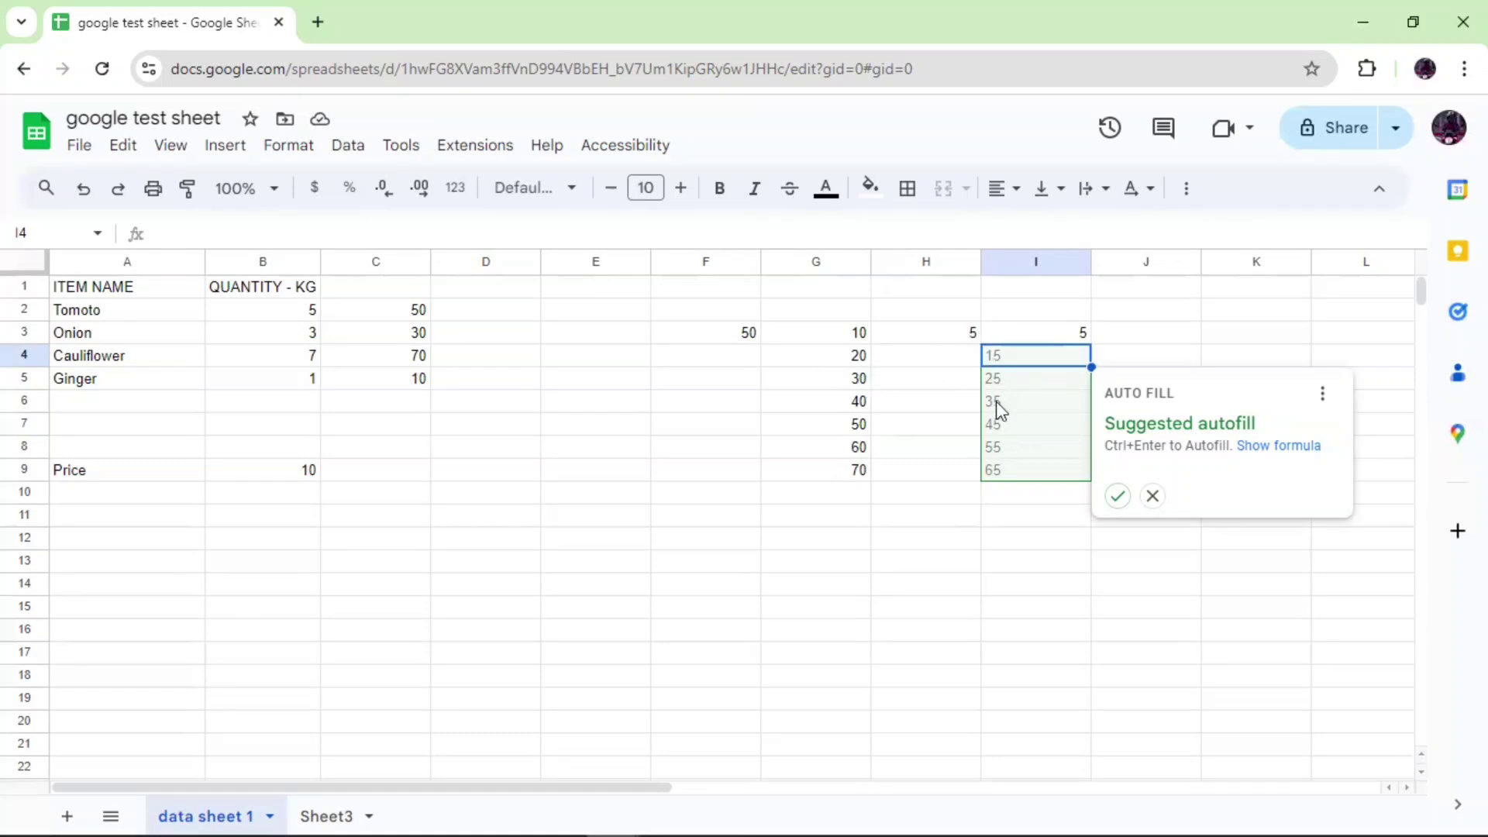
click(1118, 497)
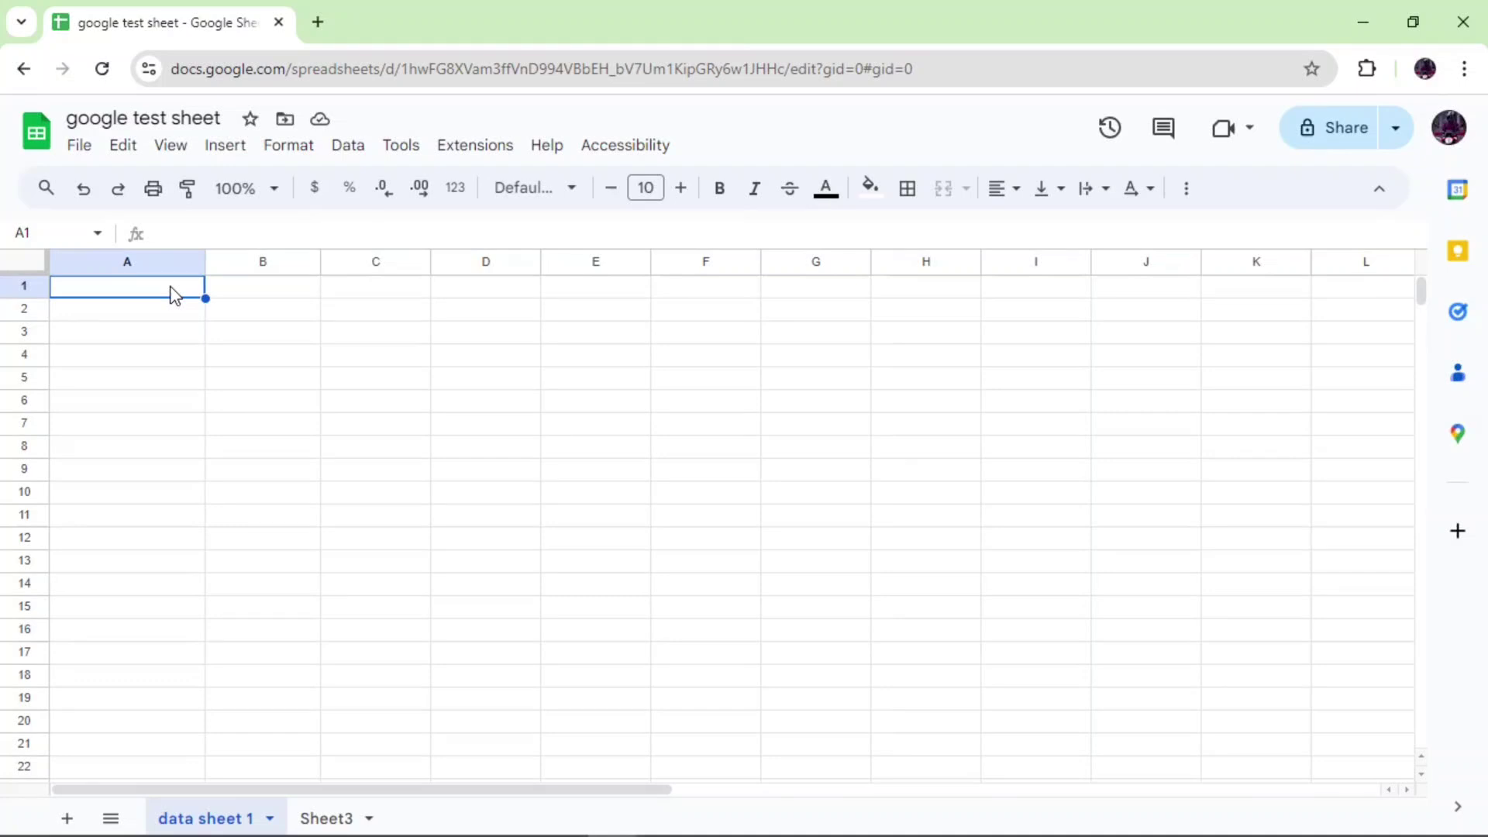
Enter the formula =10*20 in cell A1 of the empty sheet to multiply two typed values.
text(=)
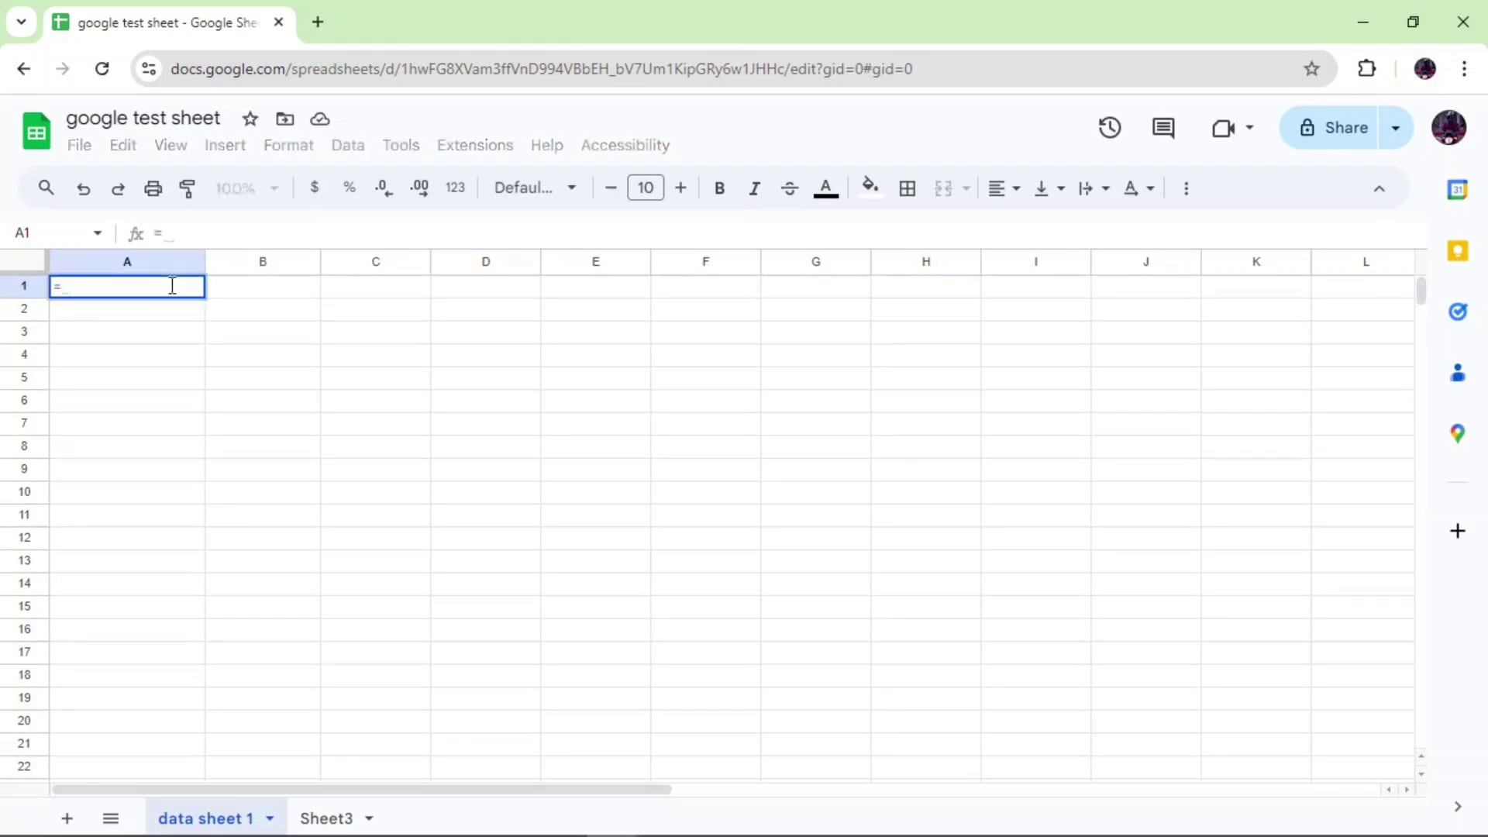
text(10)
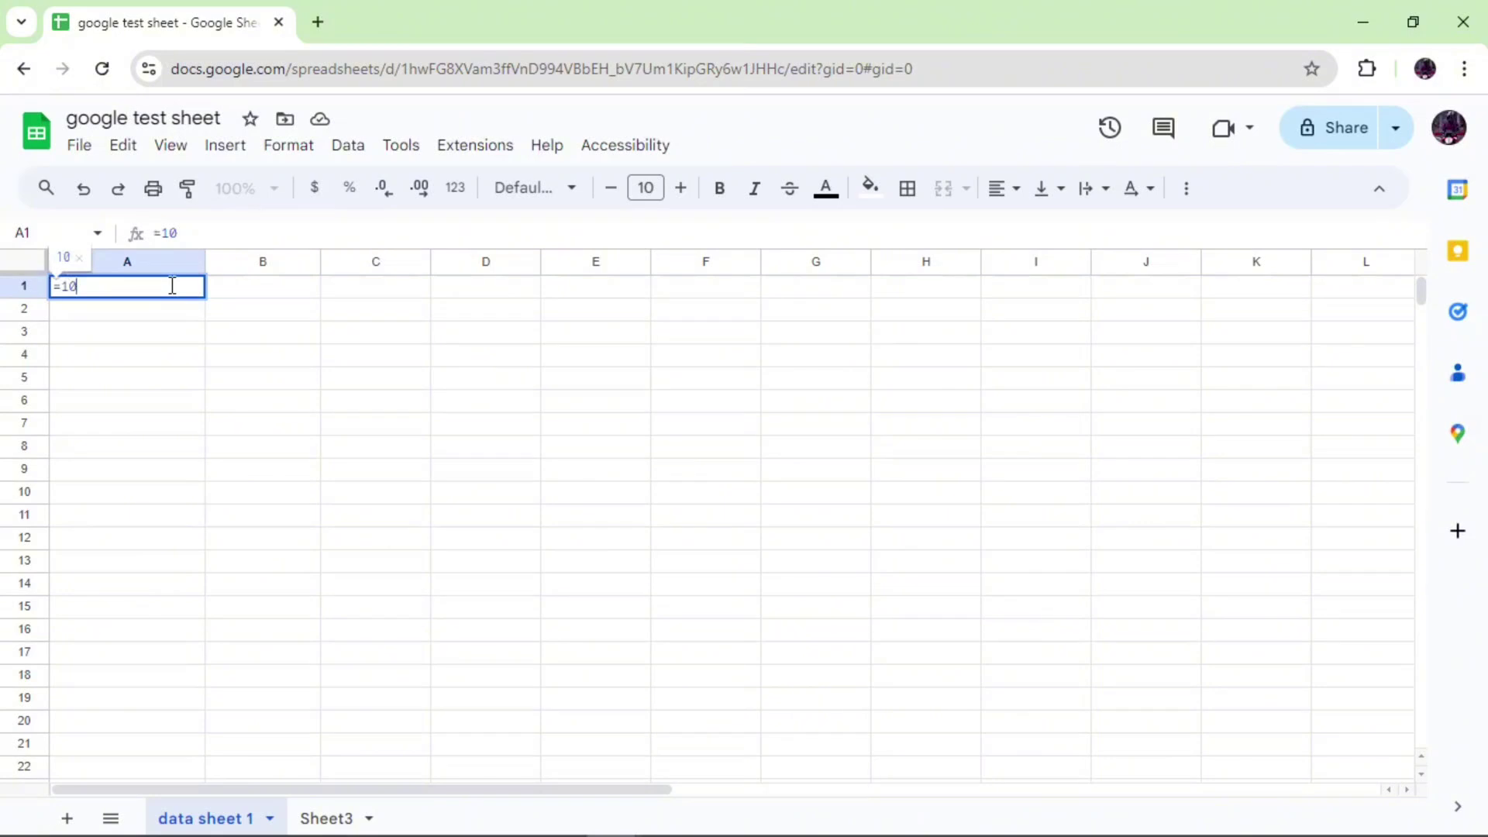
text(*)
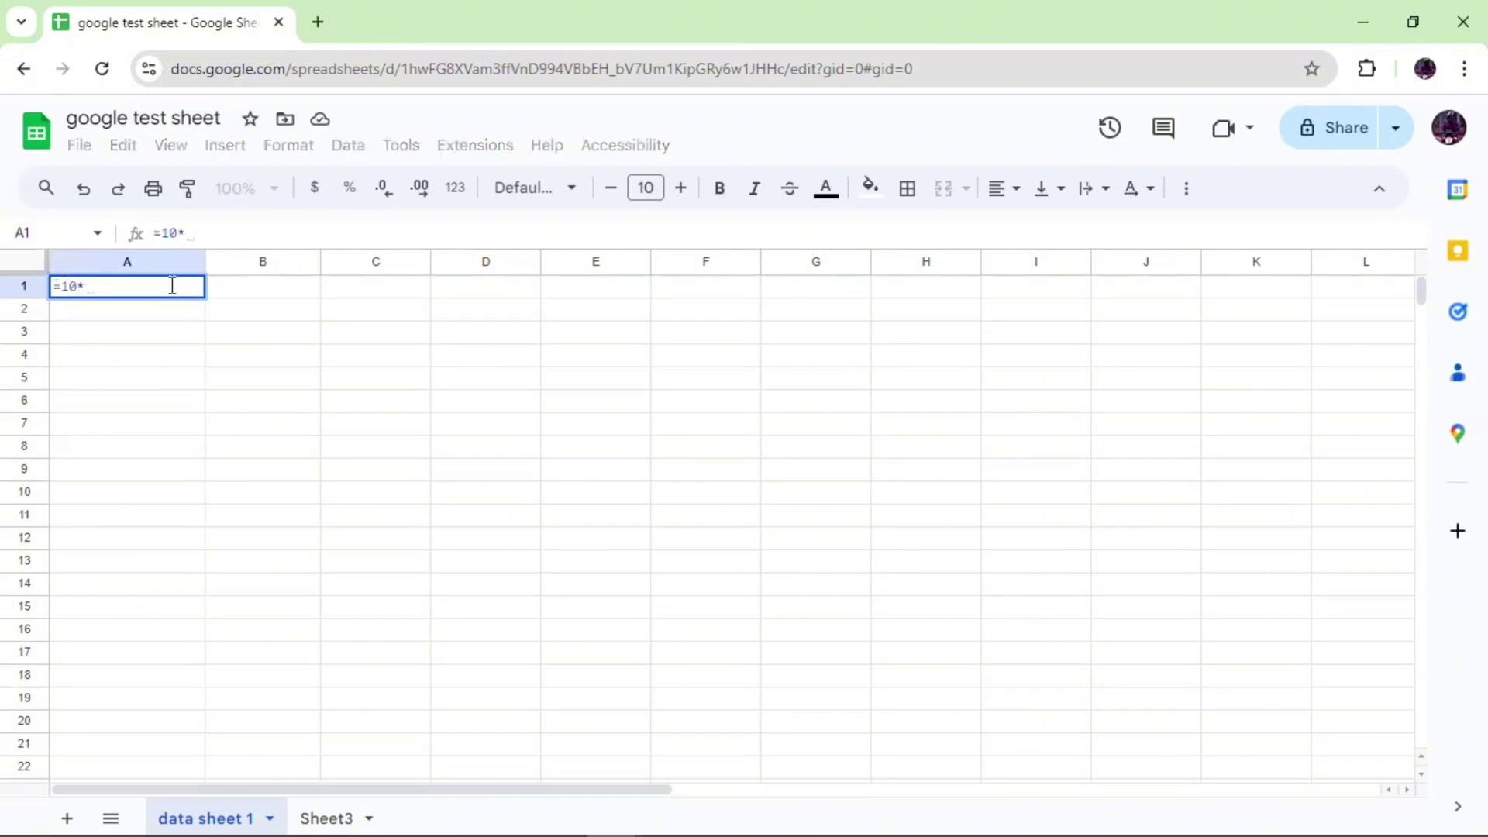
text(20)
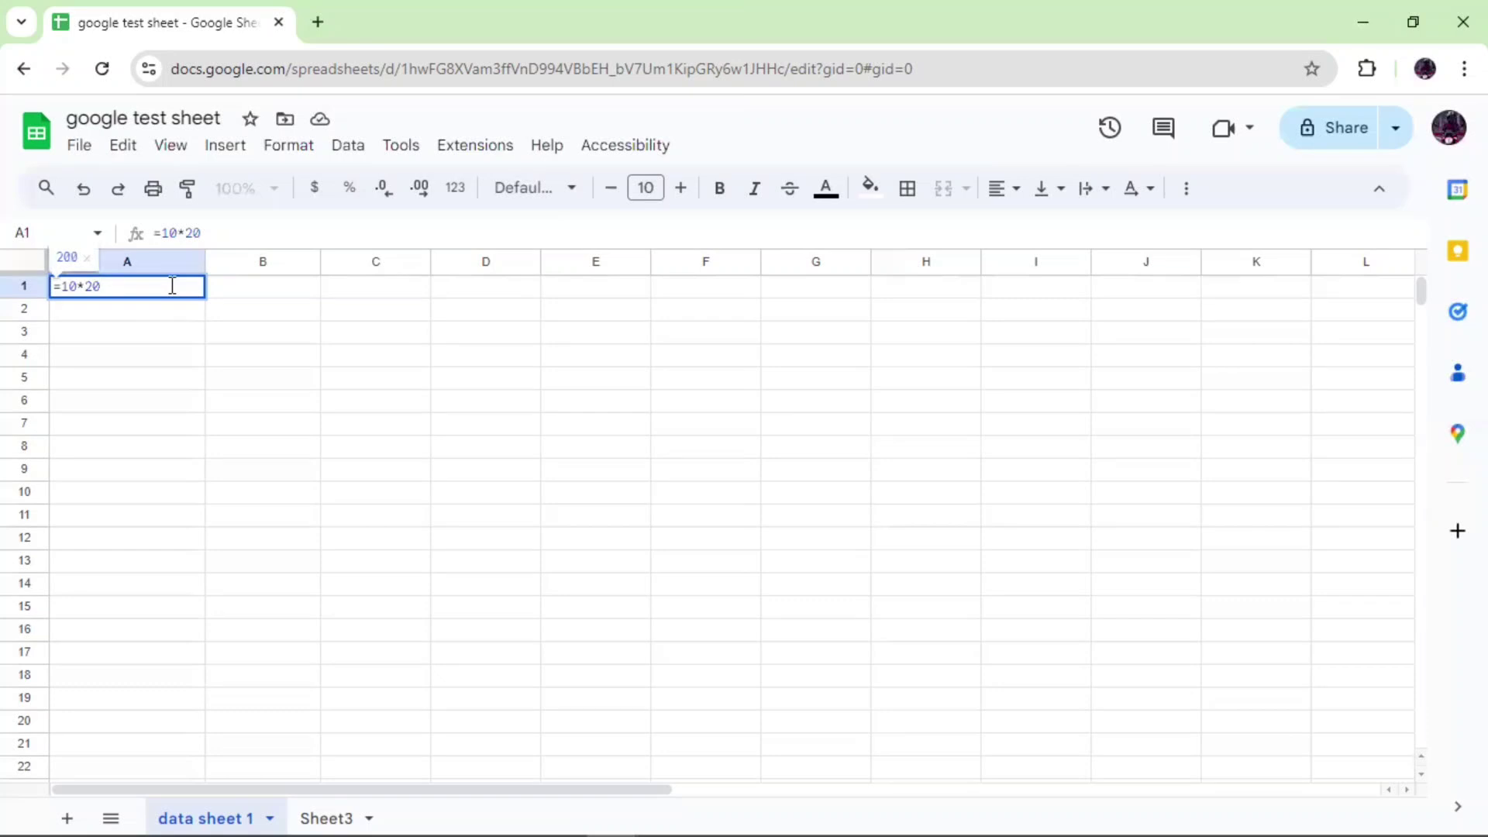
key(Return)
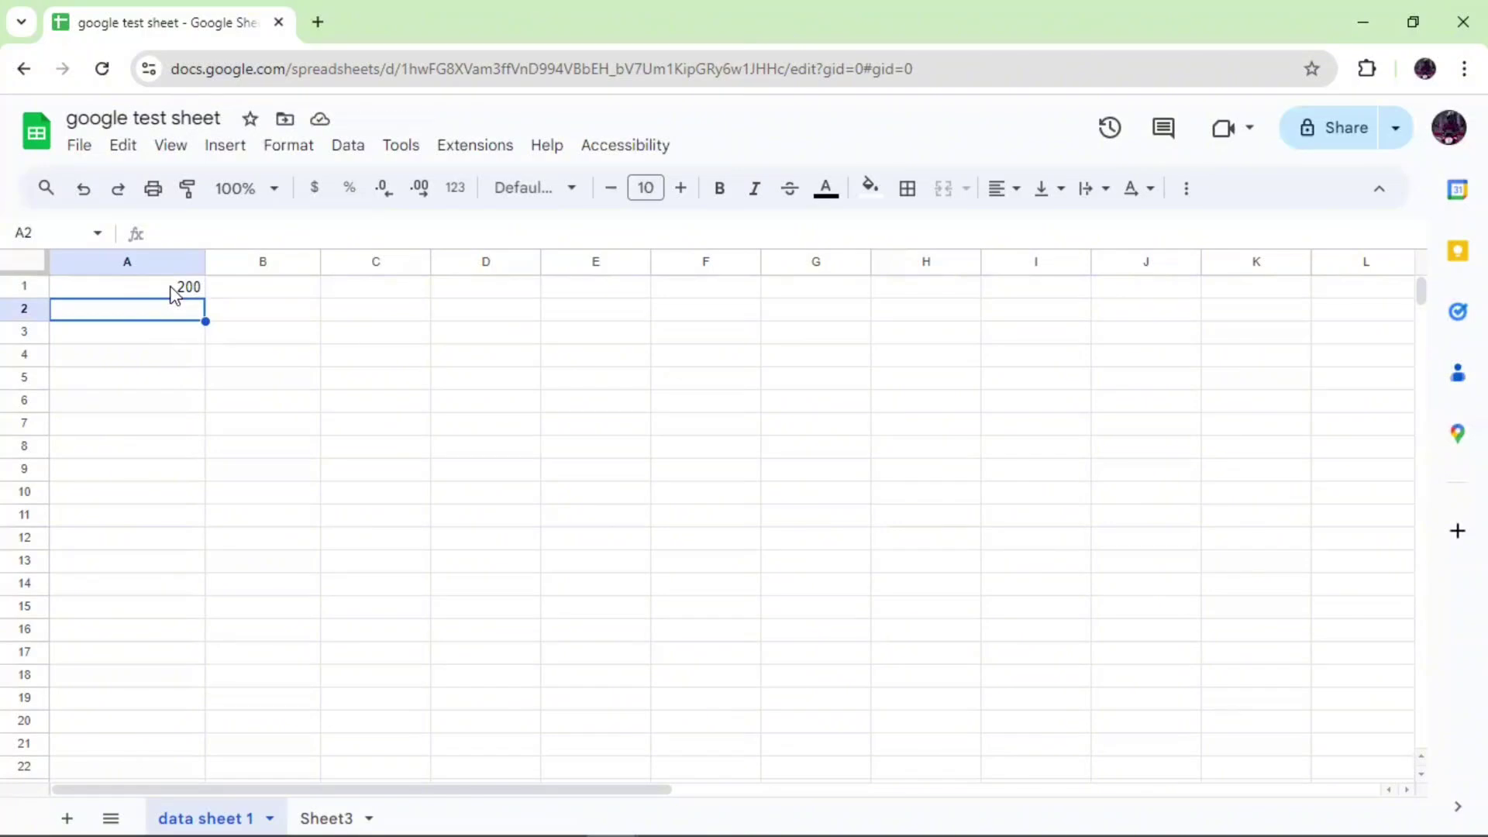
Replace the multiplication formula in cell A1 with the value 10, and enter 20 in cell A2.
click(172, 293)
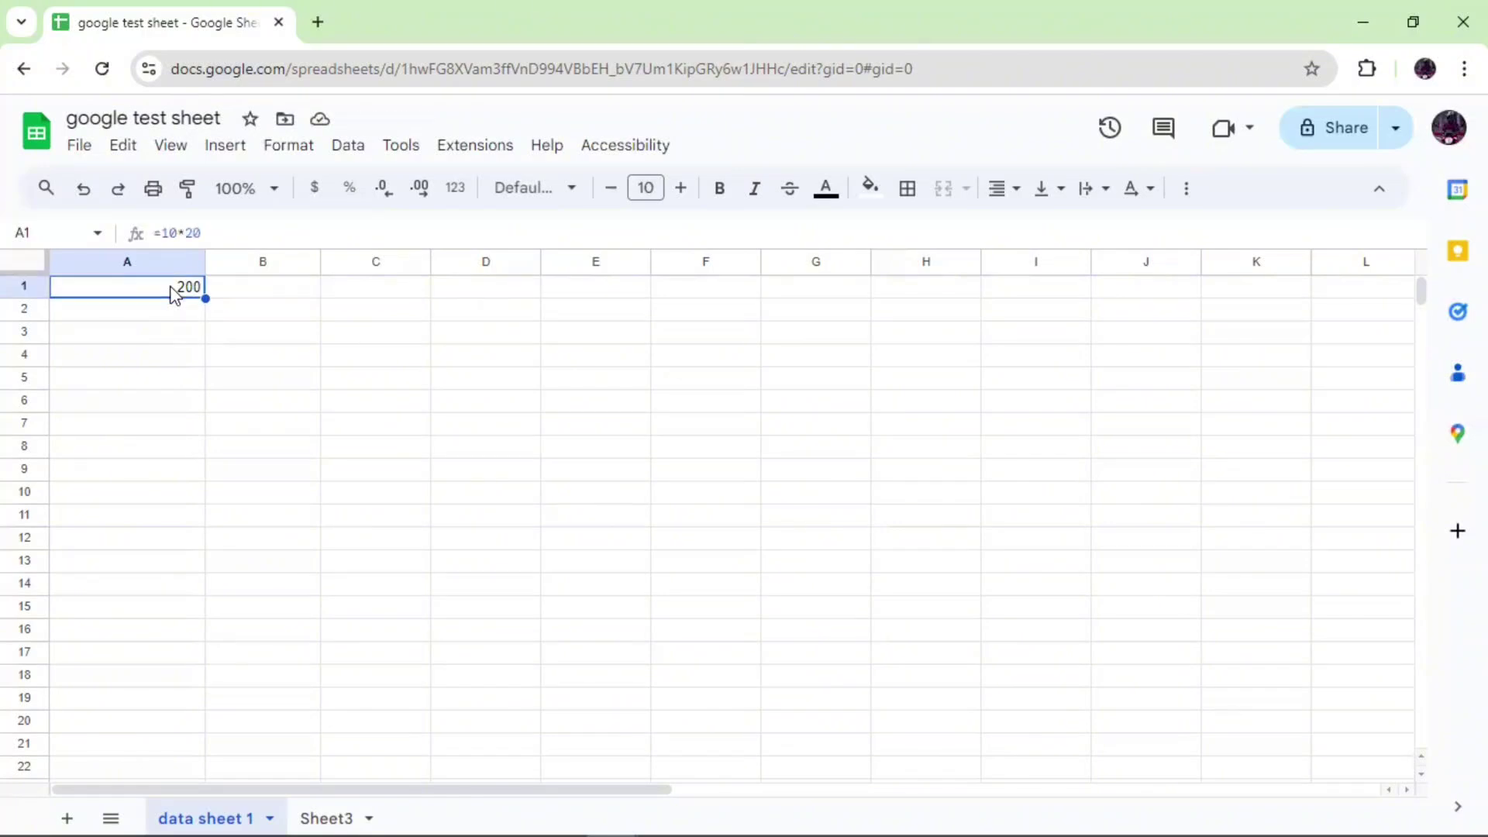
key(Delete)
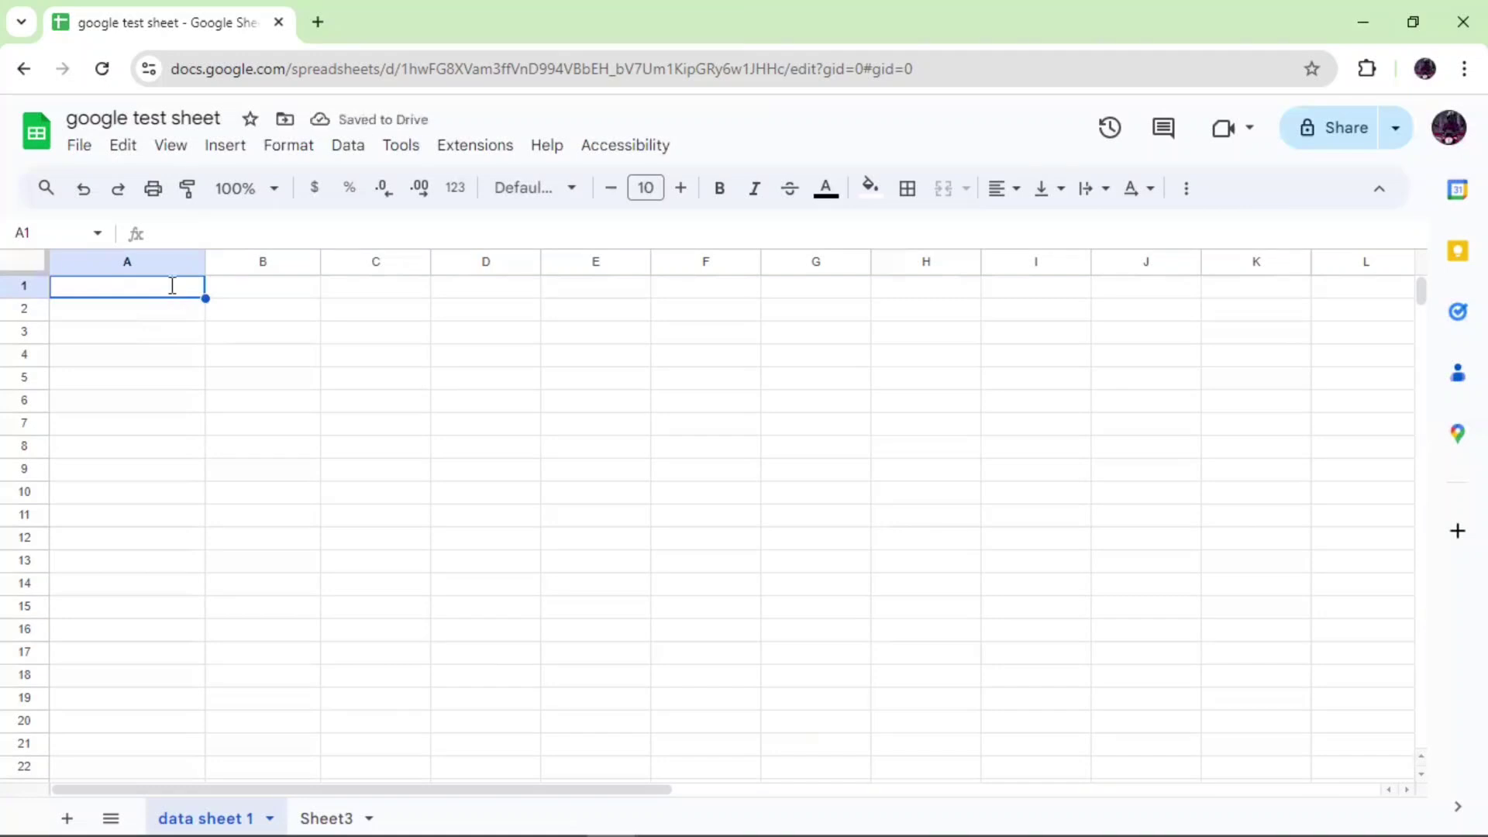
text(10)
key(Return)
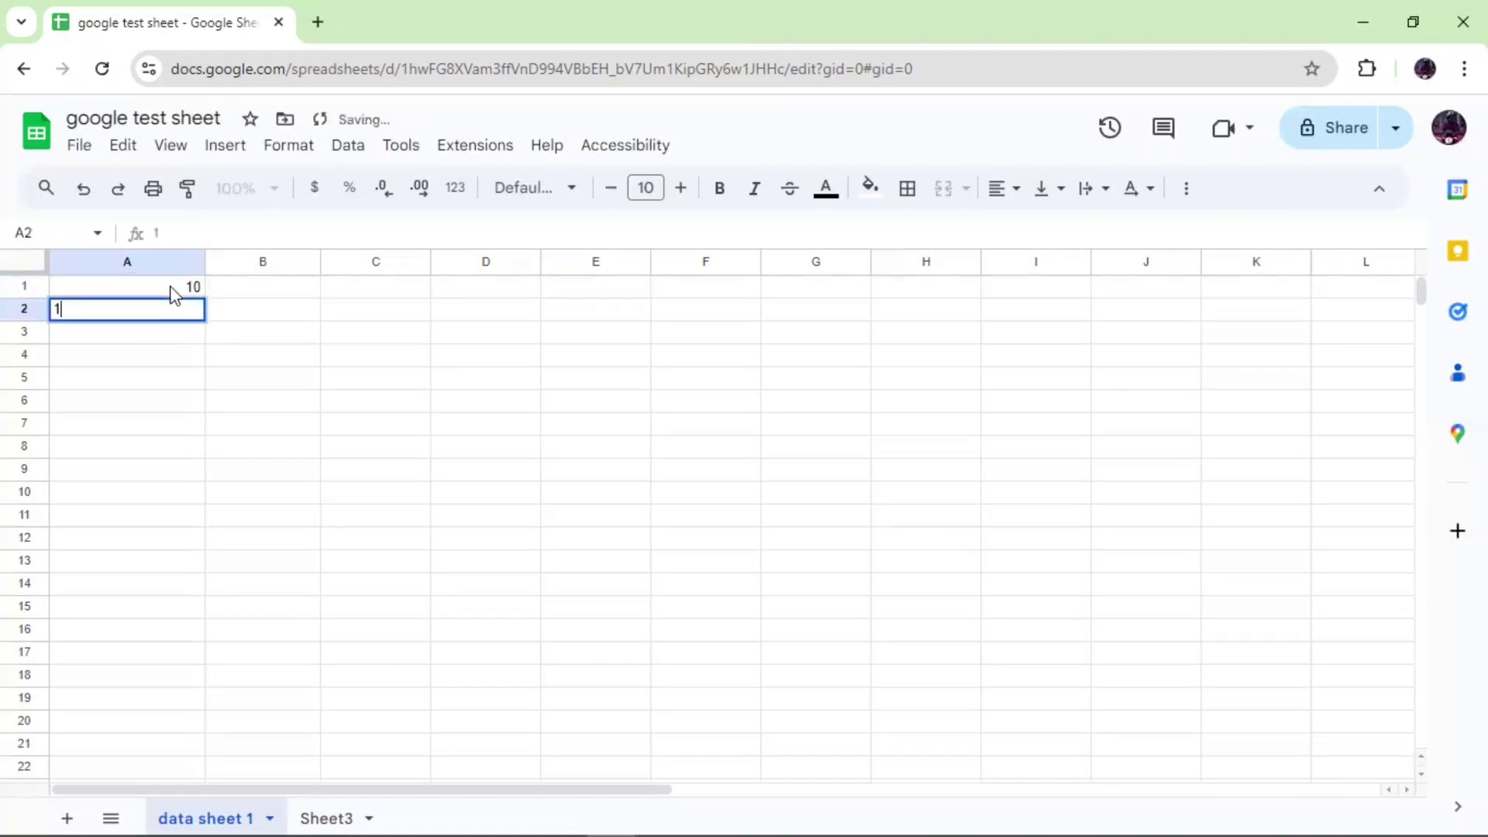
text(20)
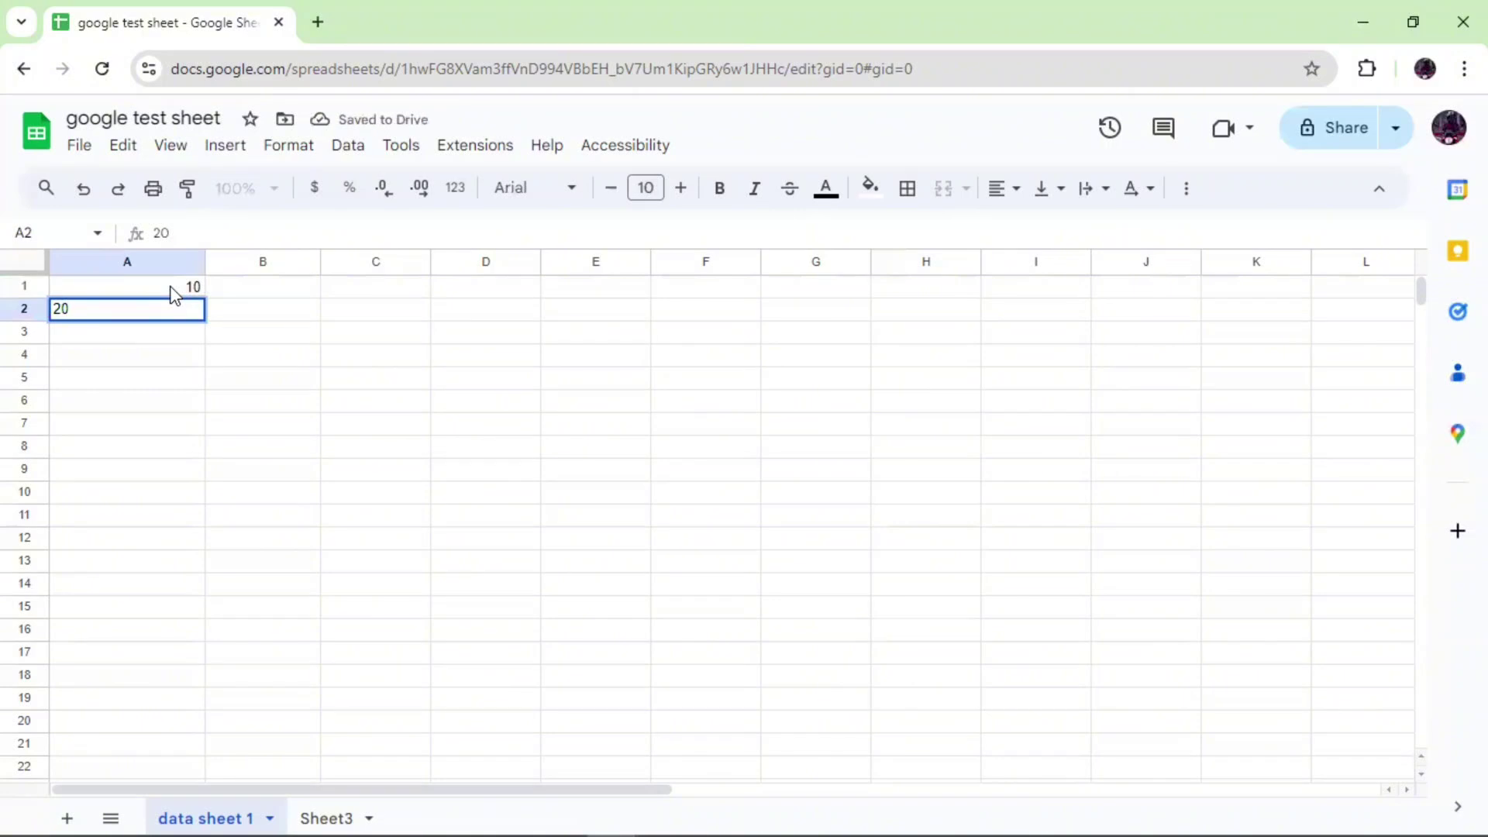
key(Tab)
Enter a formula in cell B2 multiplying cell A1 by cell A2.
text(=)
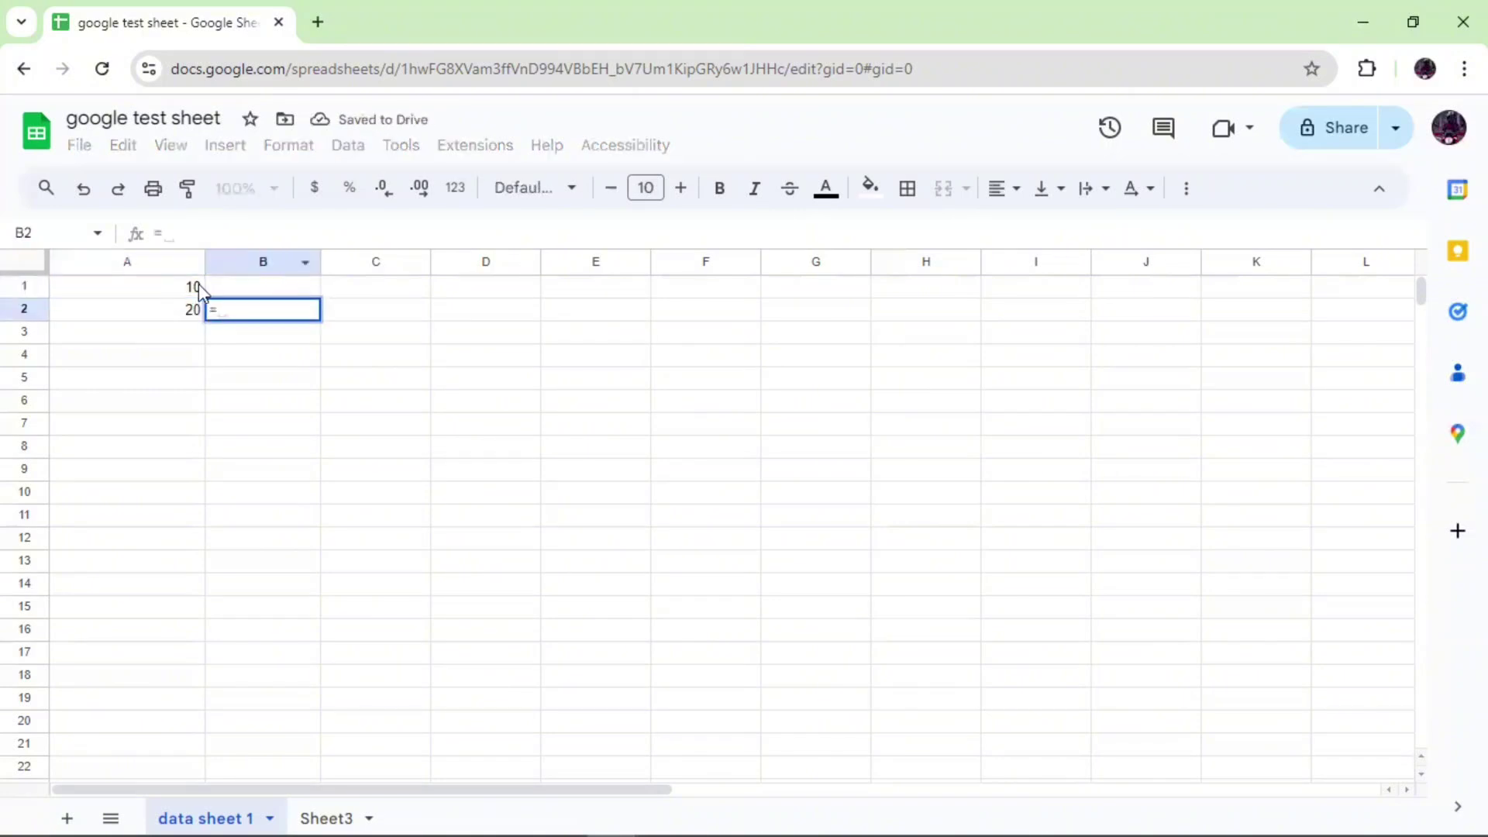
click(164, 289)
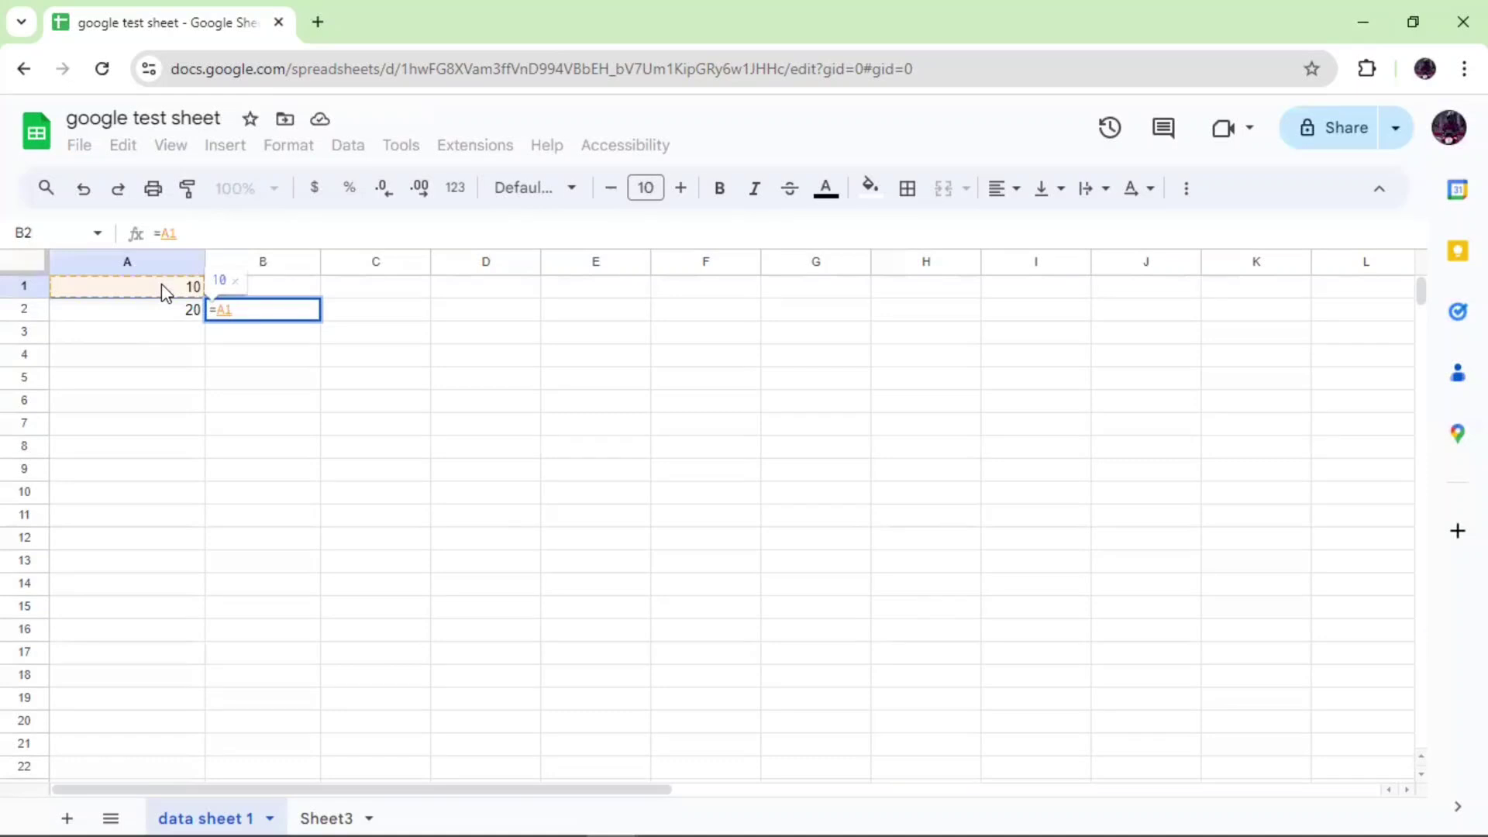
text(*)
click(171, 313)
key(Return)
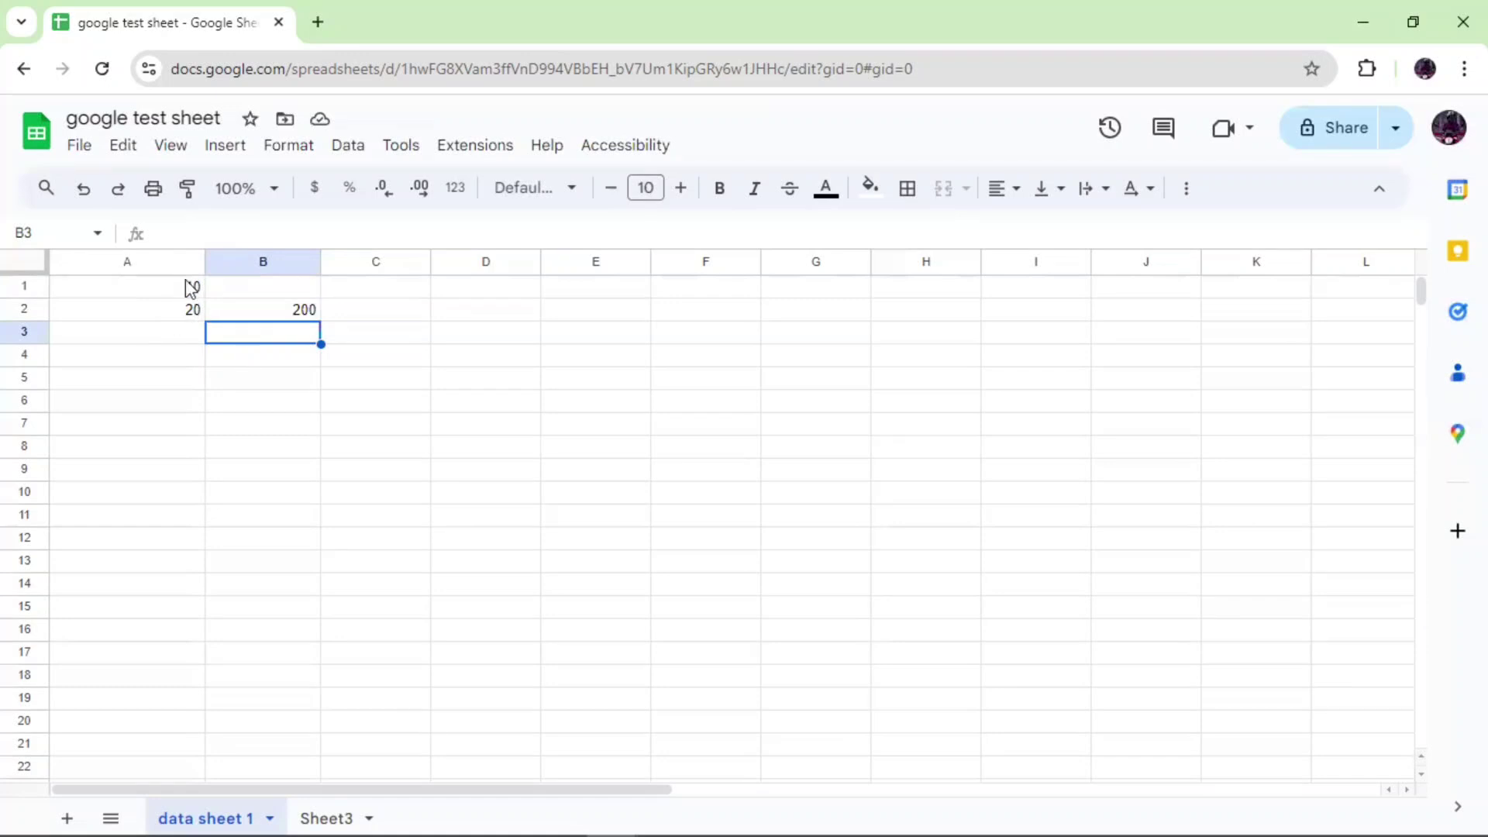
Clear cells A1 to B2 and fill A1 to A10 with the number series 1 to 10.
drag(189, 289, 302, 322)
key(Delete)
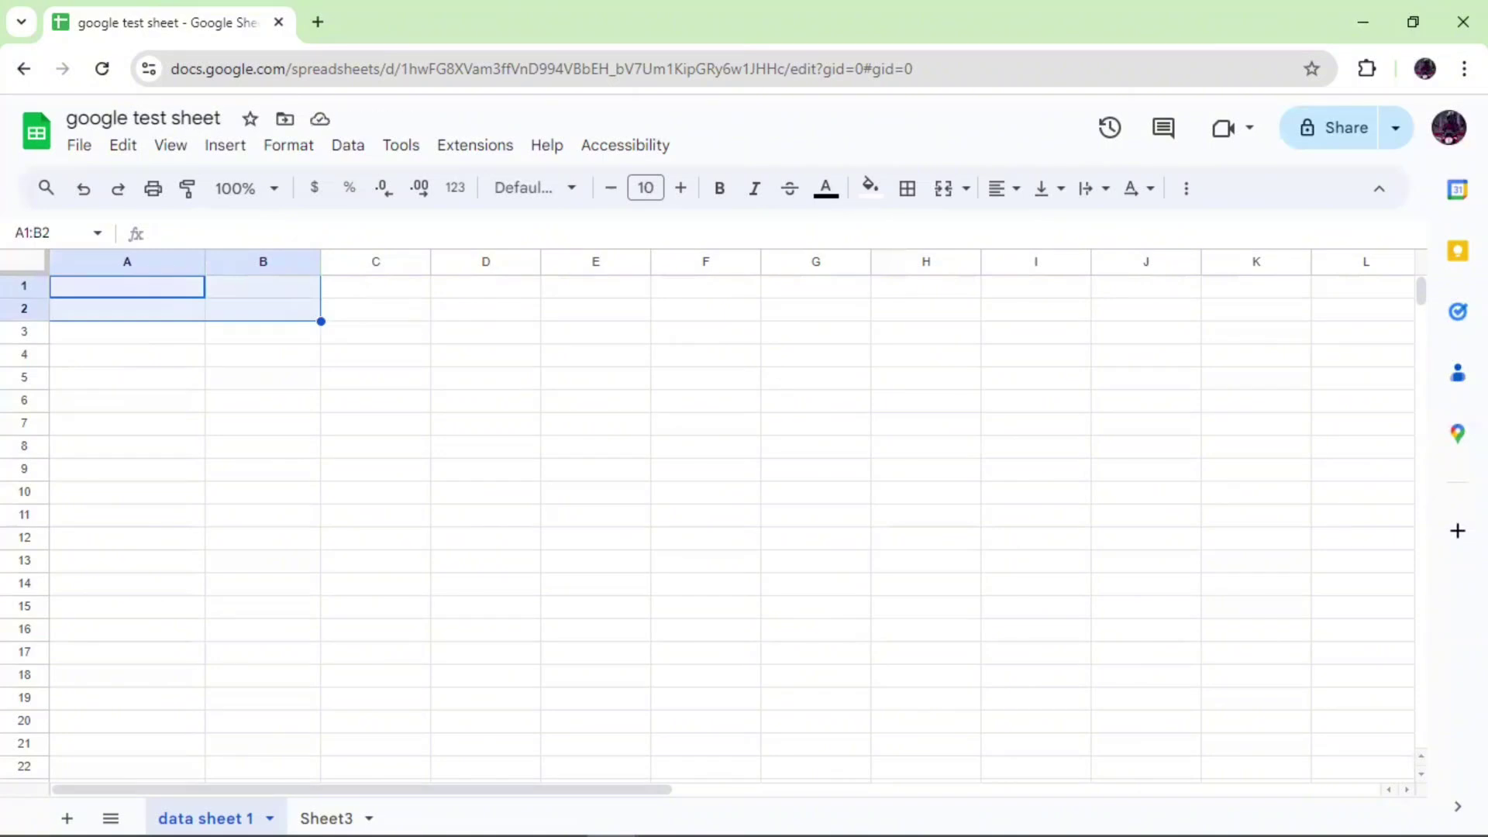
click(153, 299)
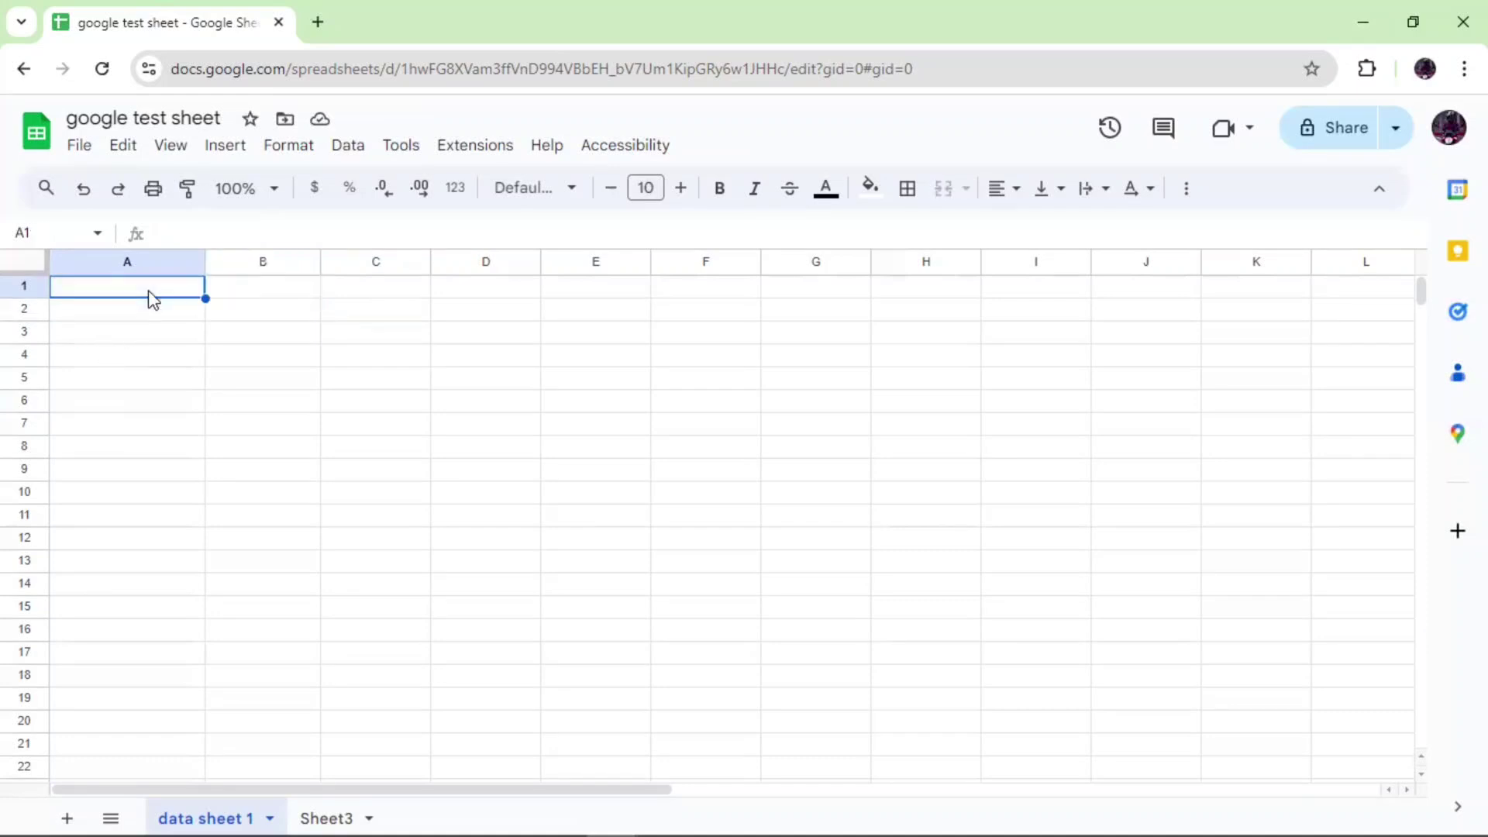
text(1)
key(Return)
text(2)
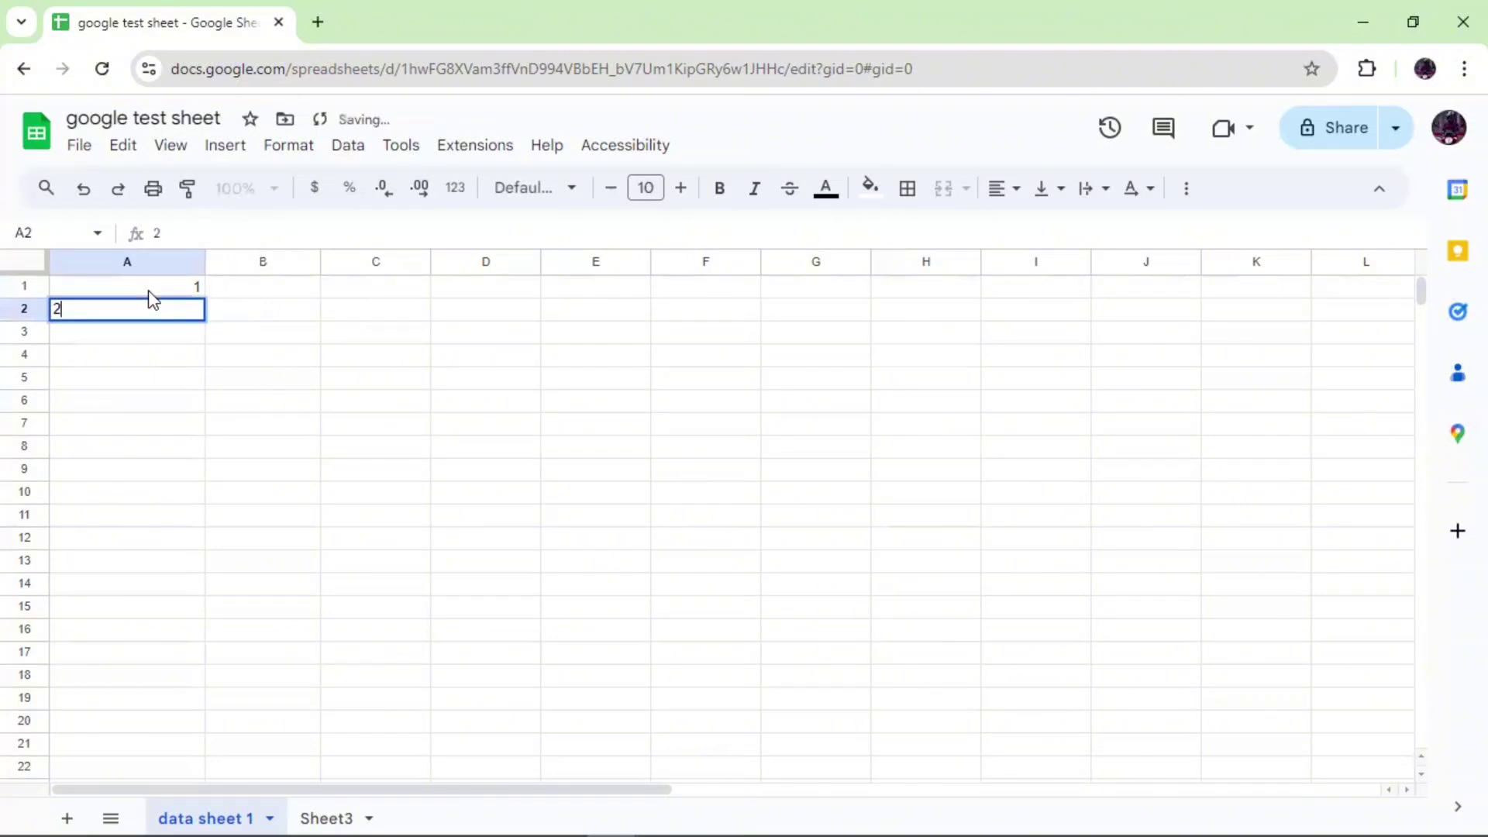
key(Return)
text(3)
key(Return)
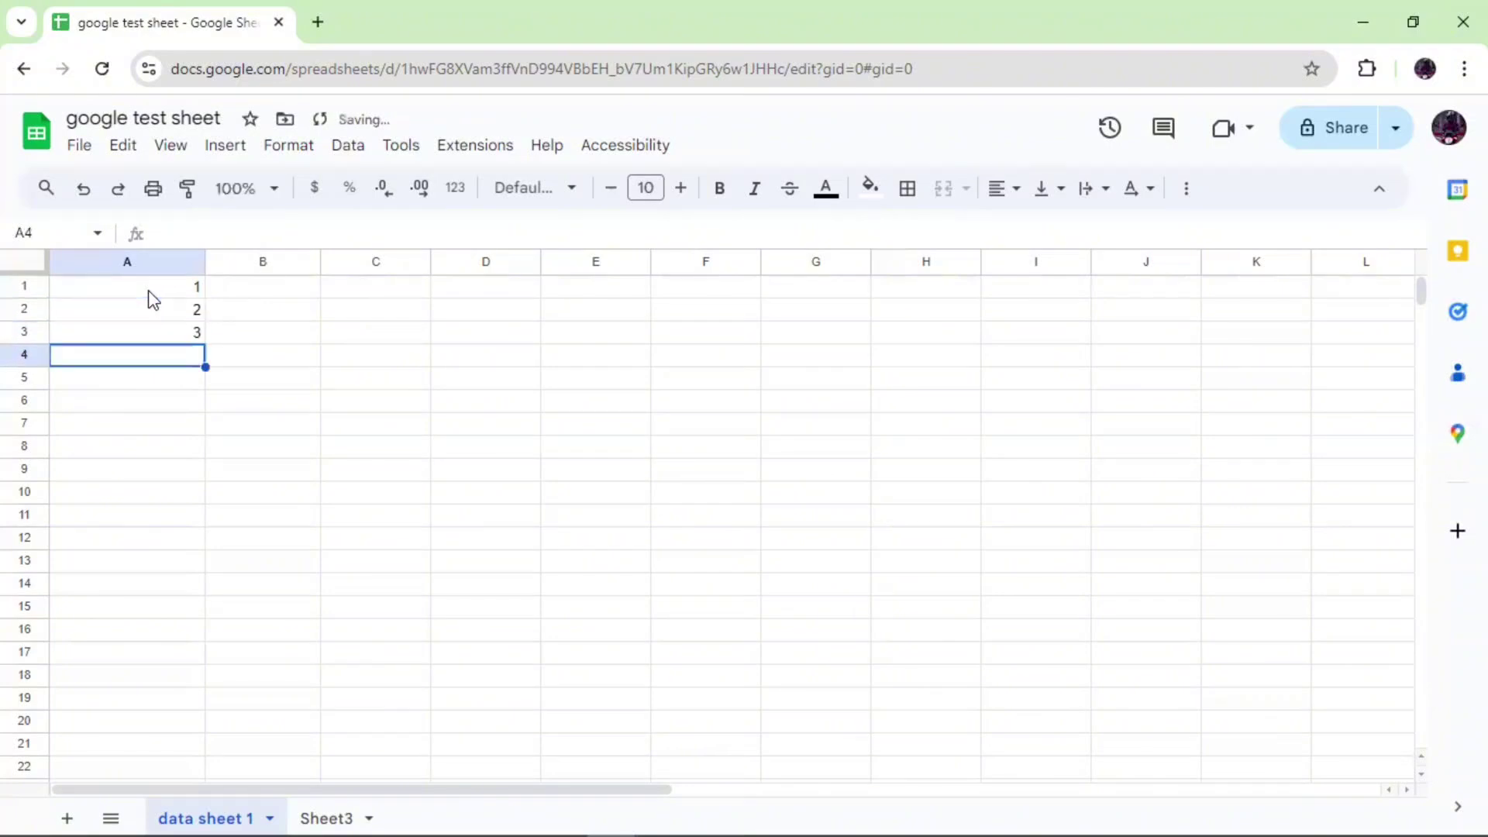
drag(152, 298, 210, 492)
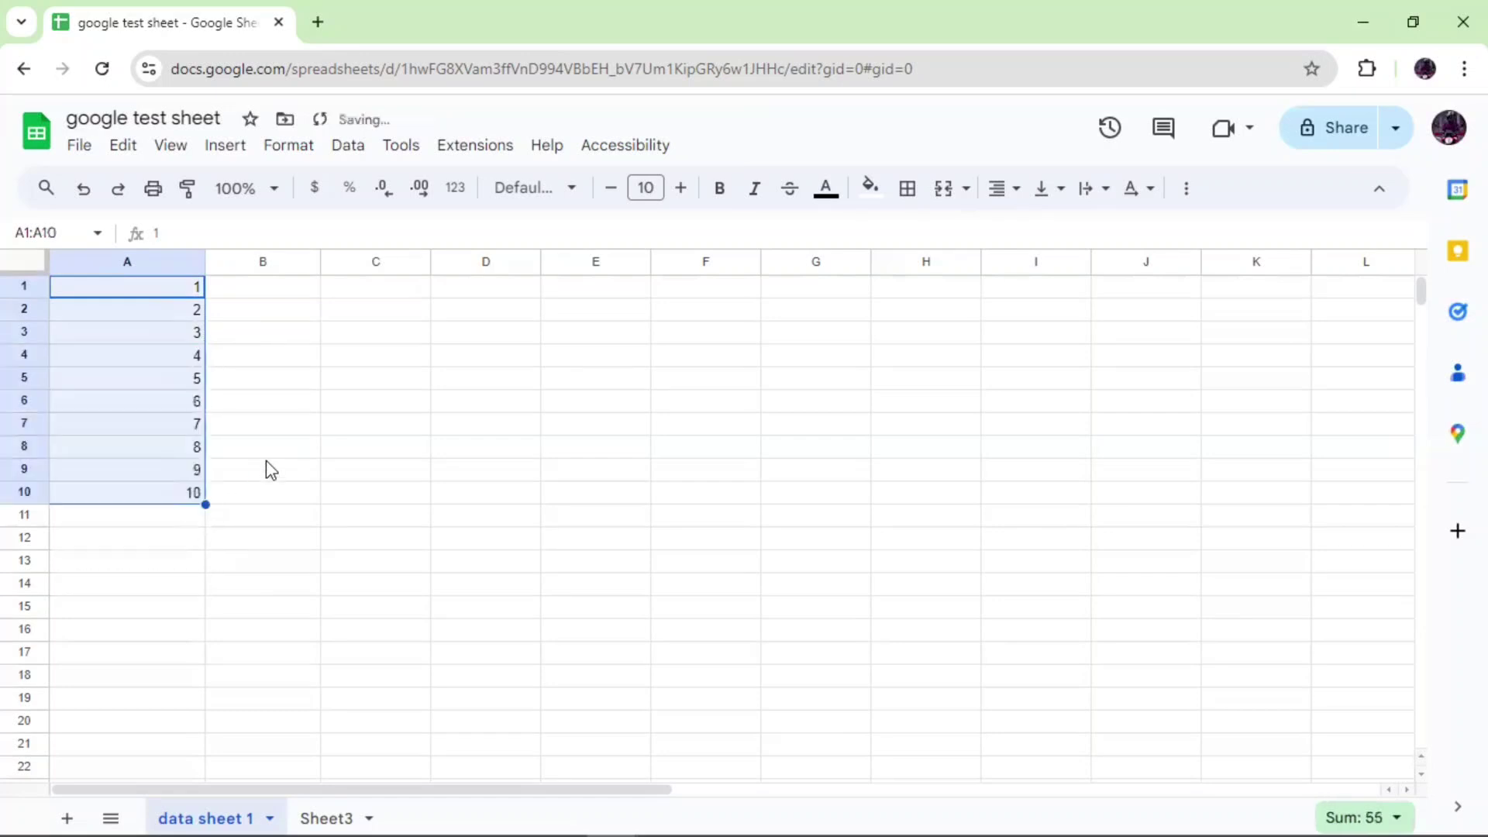
Enter the value 10 in cell B1 beside the number series.
click(284, 291)
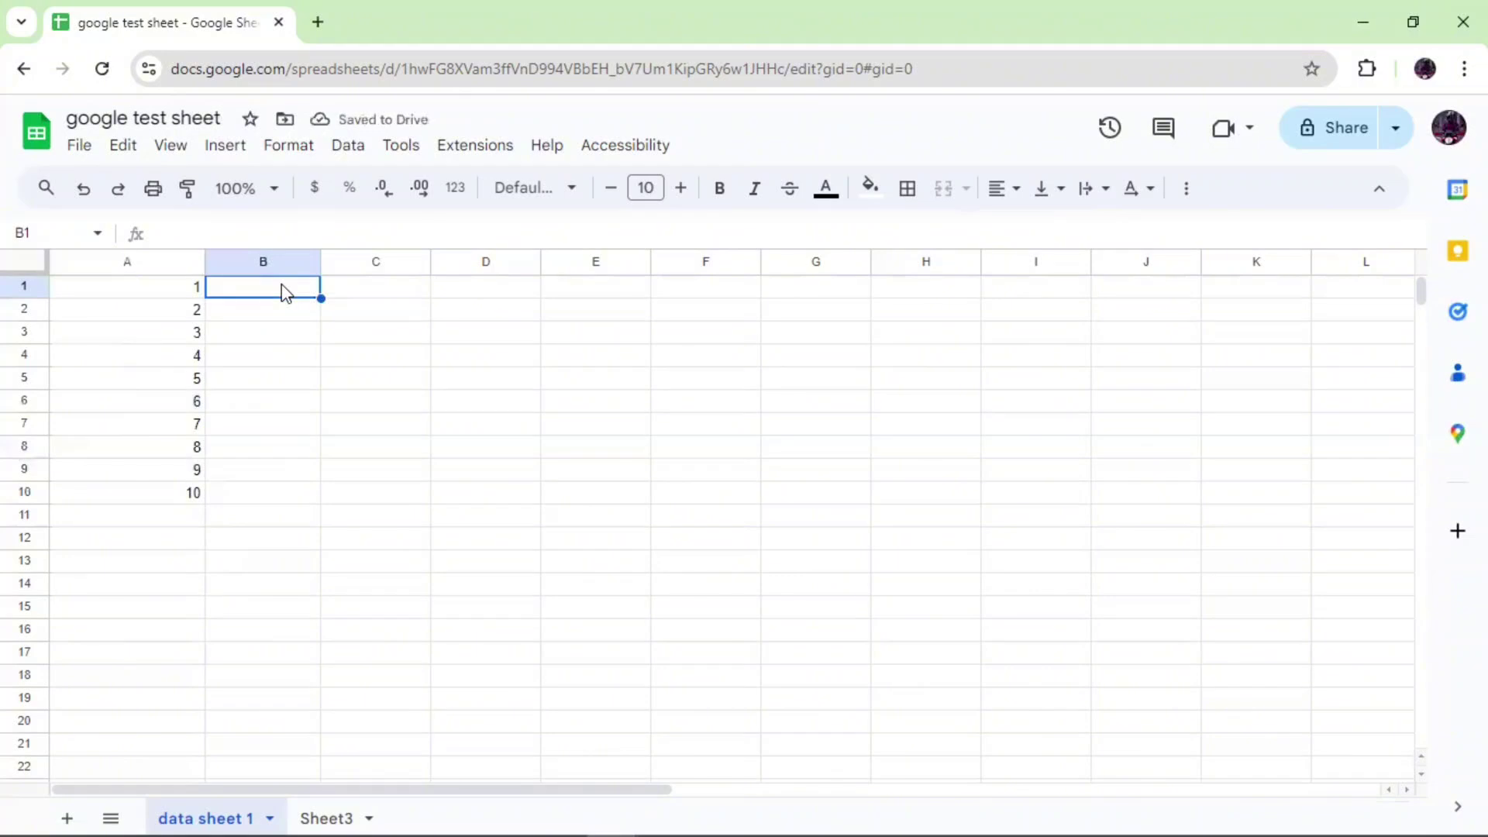
text(10)
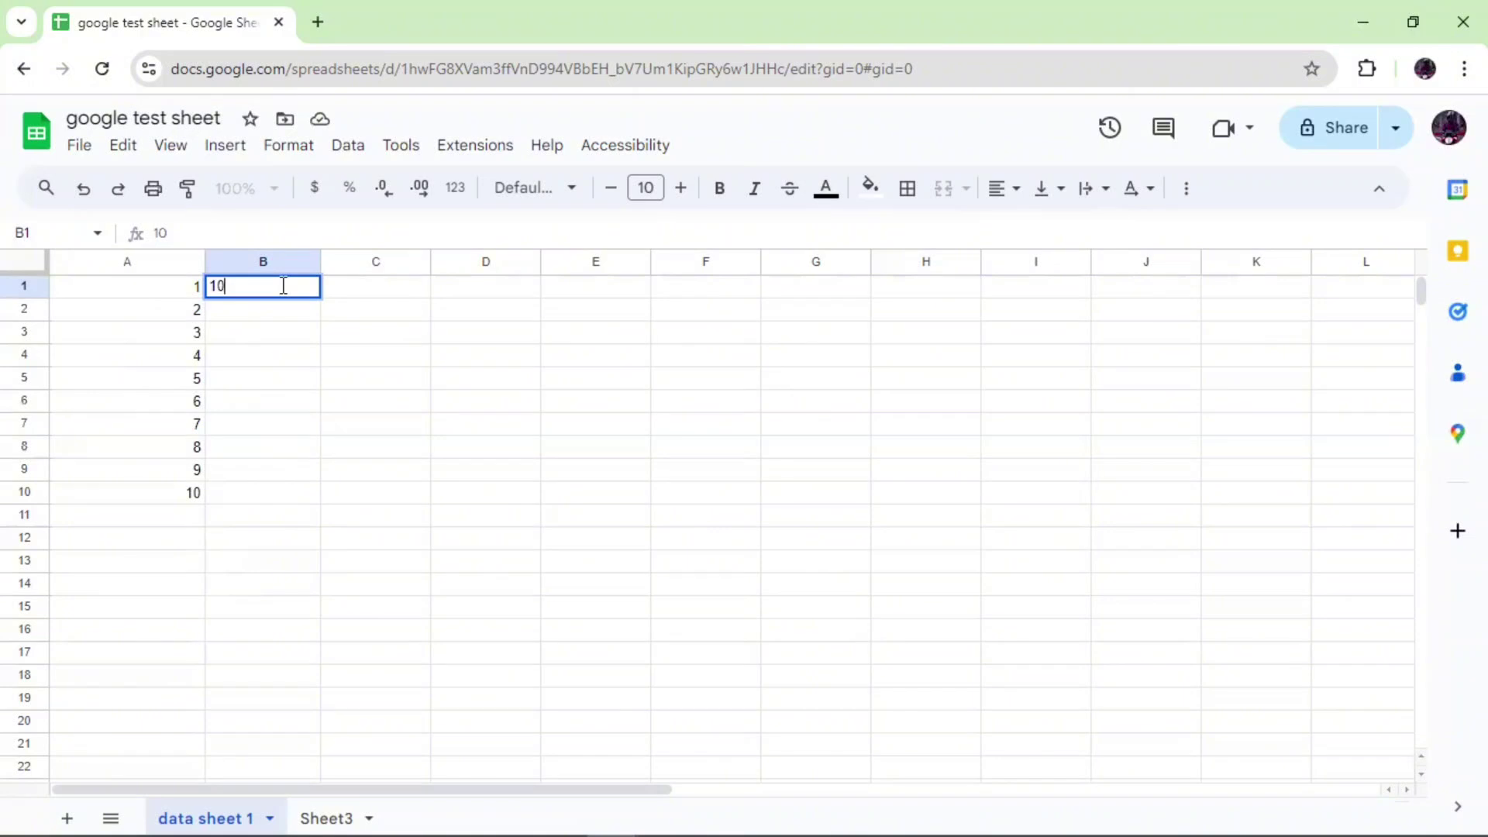
key(Tab)
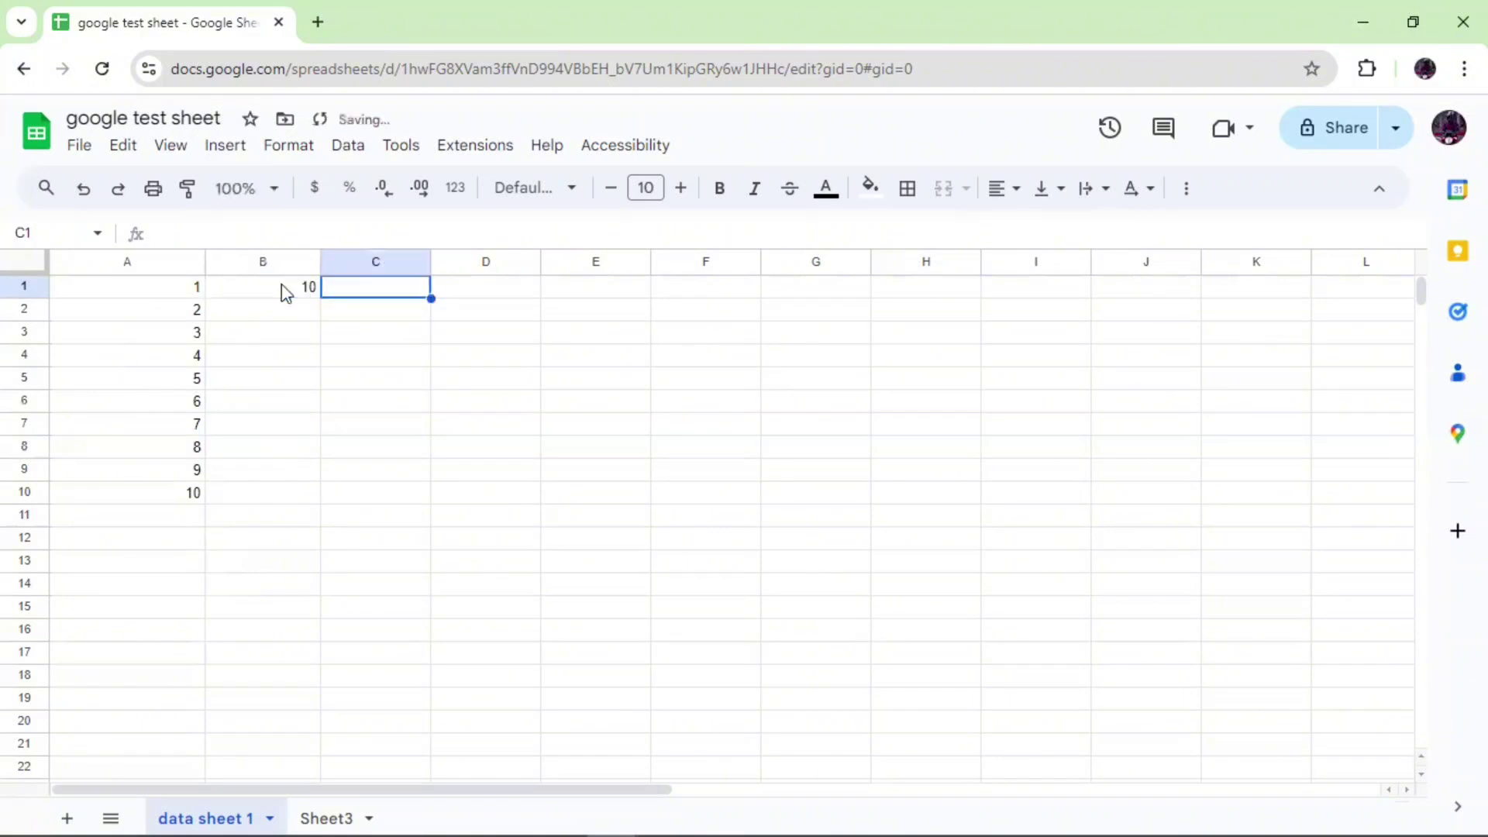
Enter the formula =$B$1*A1 in cell C1 and accept the suggested autofill for C2 to C10.
text(=)
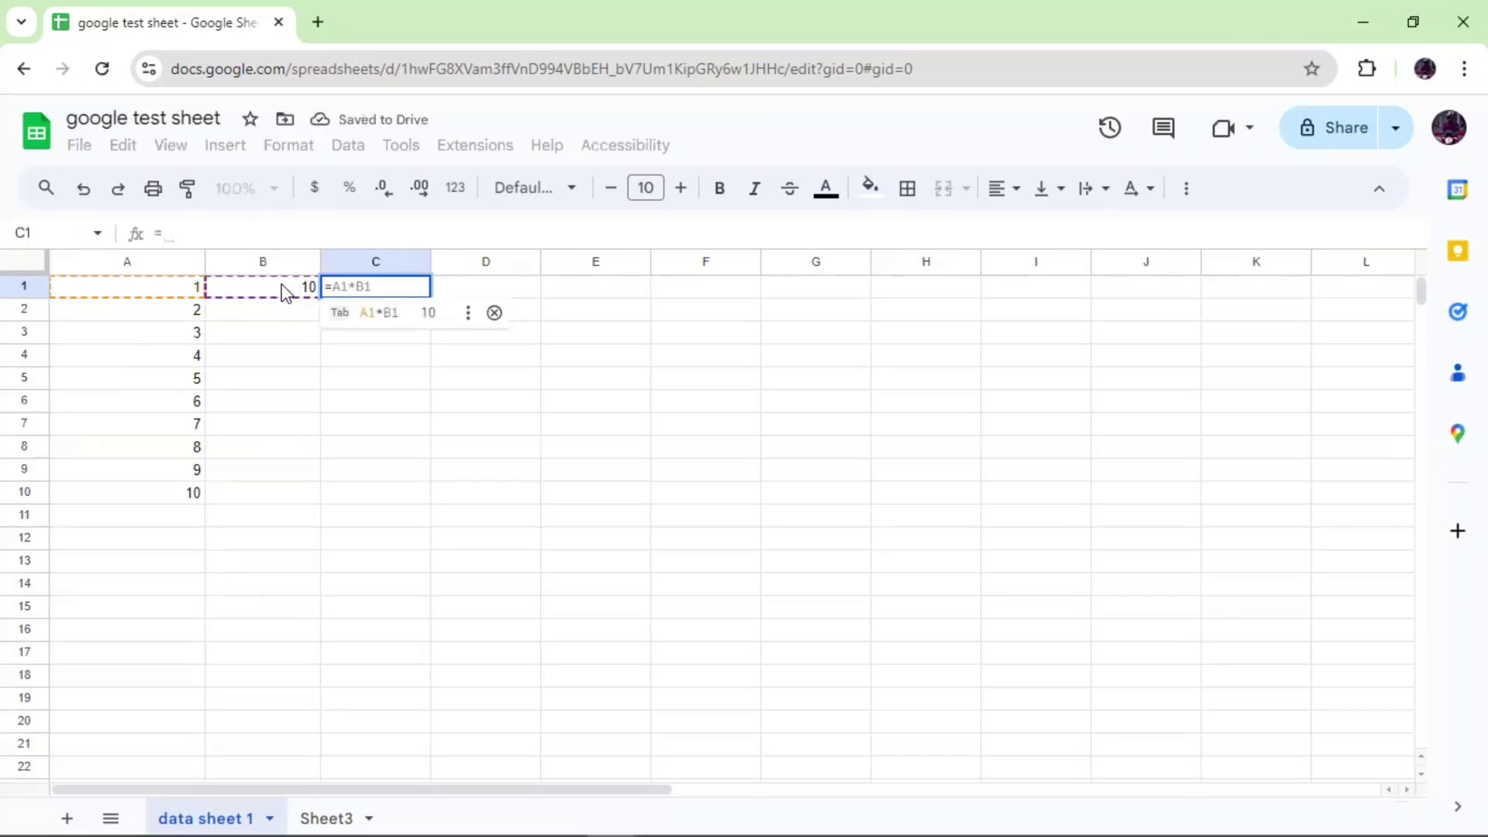
click(300, 291)
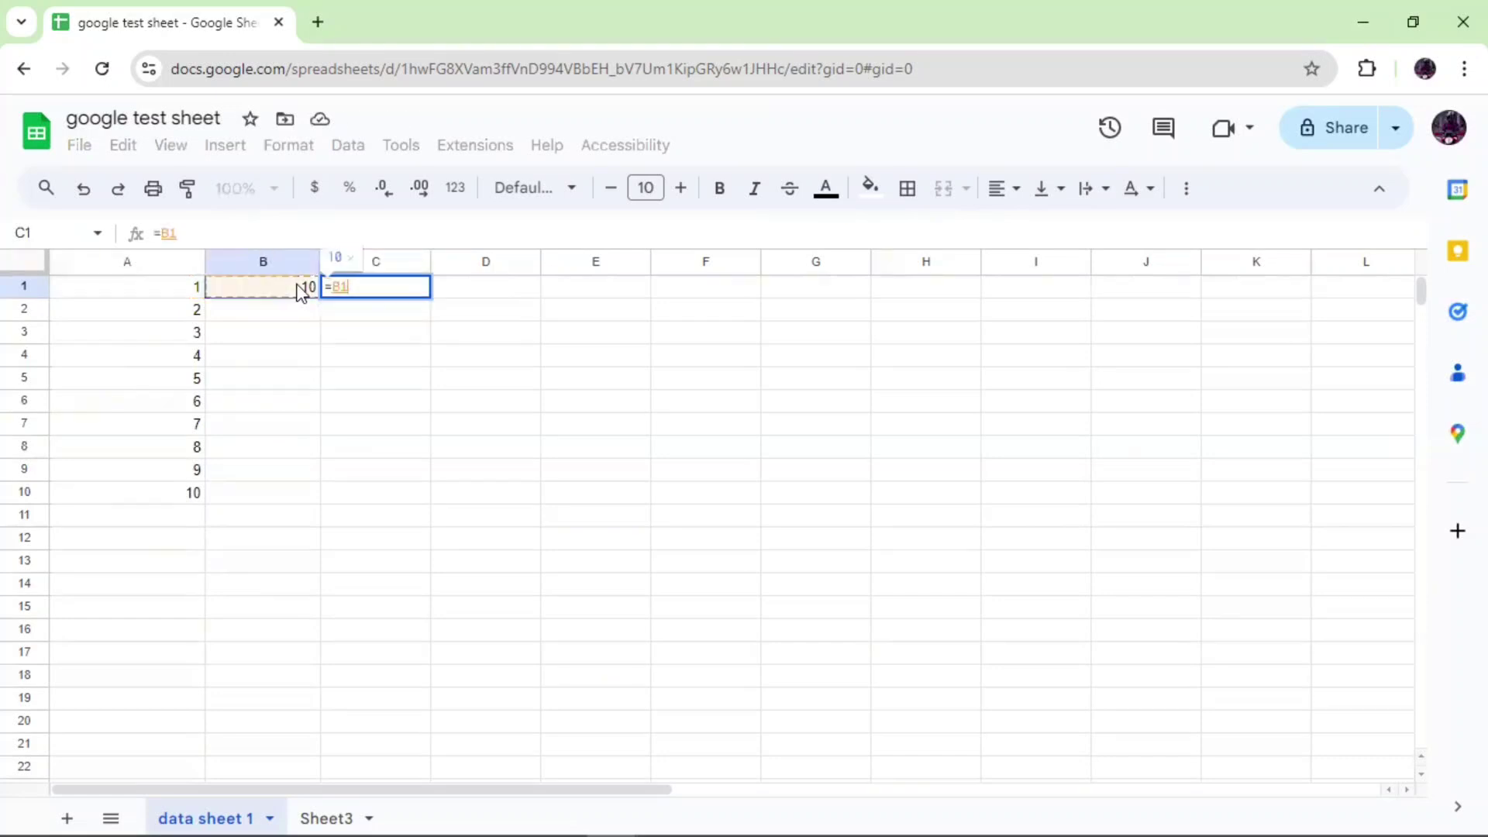
key(BackSpace)
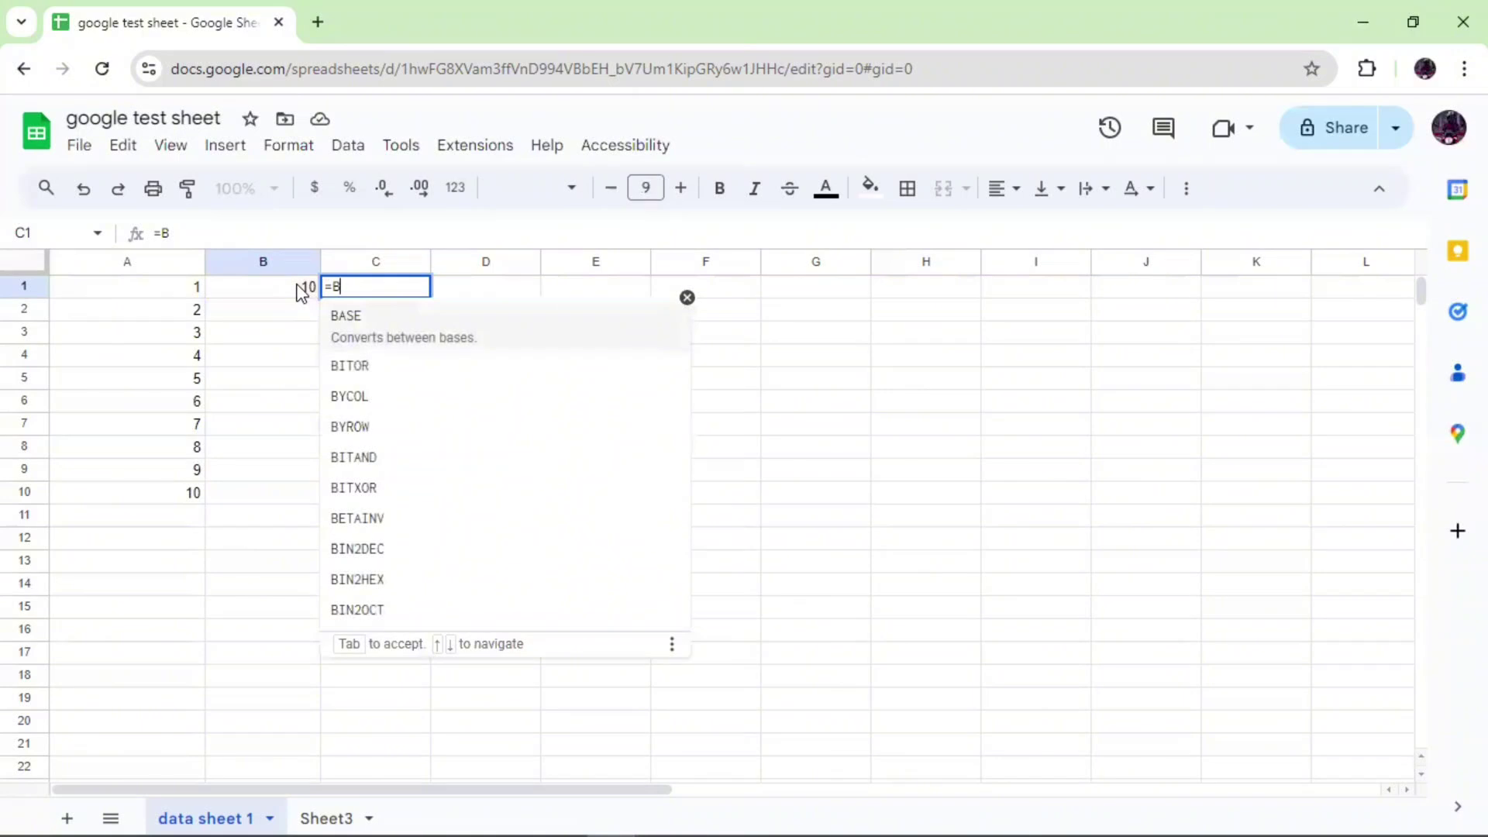
text($)
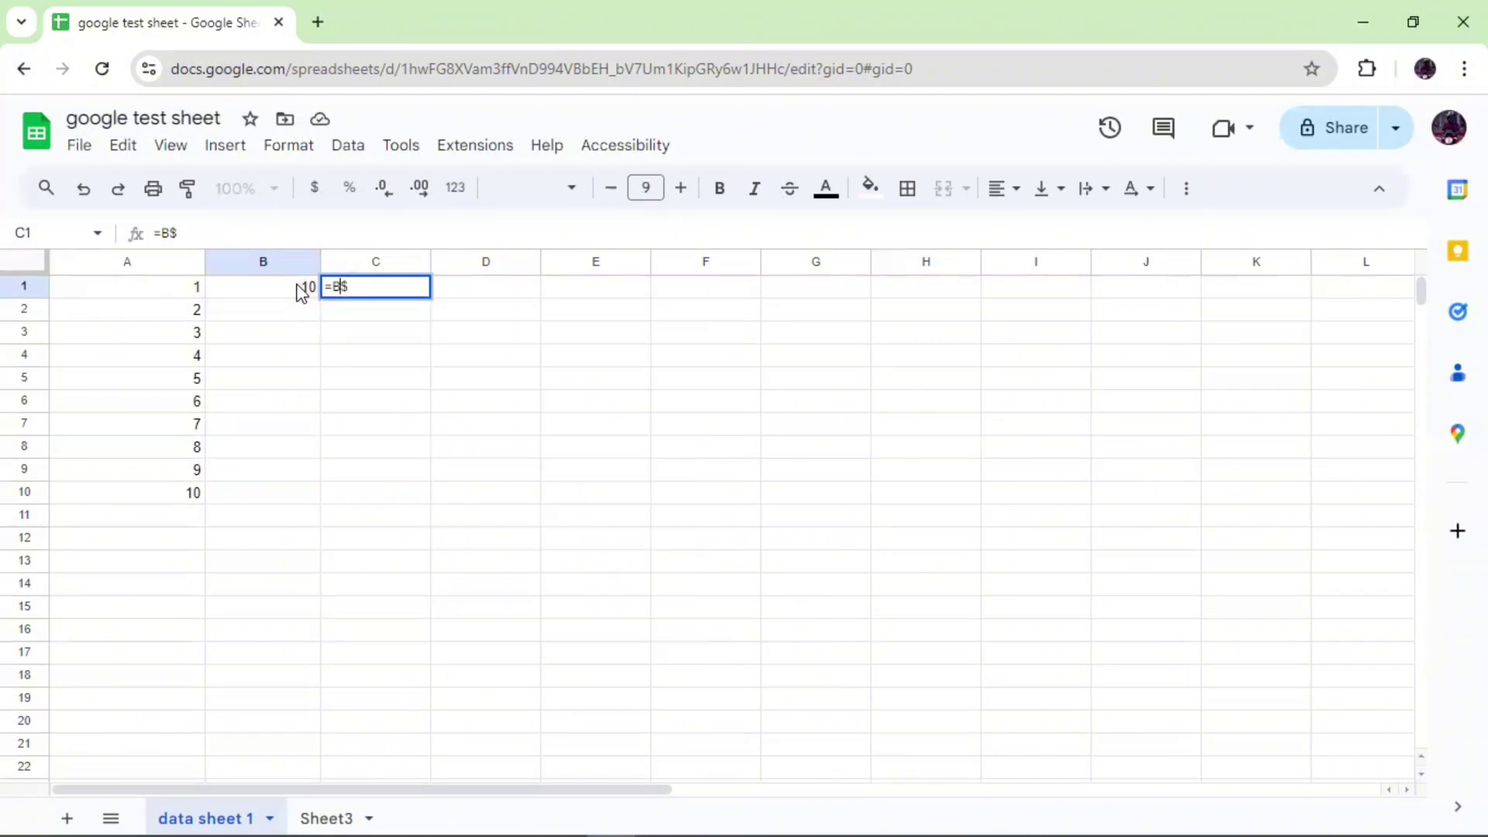
key(Left)
text($)
key(Right)
key(Right)
text(1)
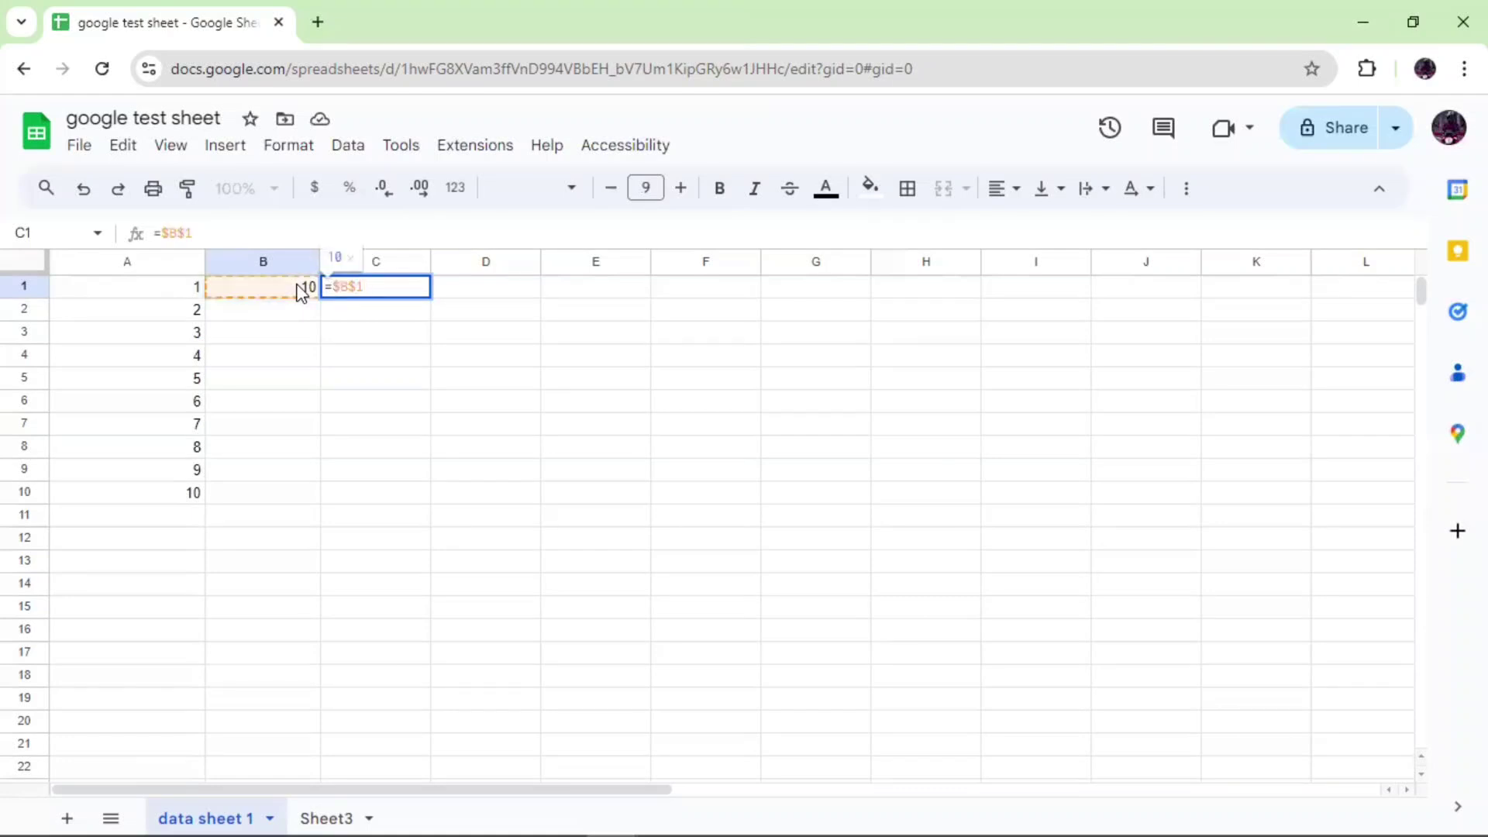
text(*)
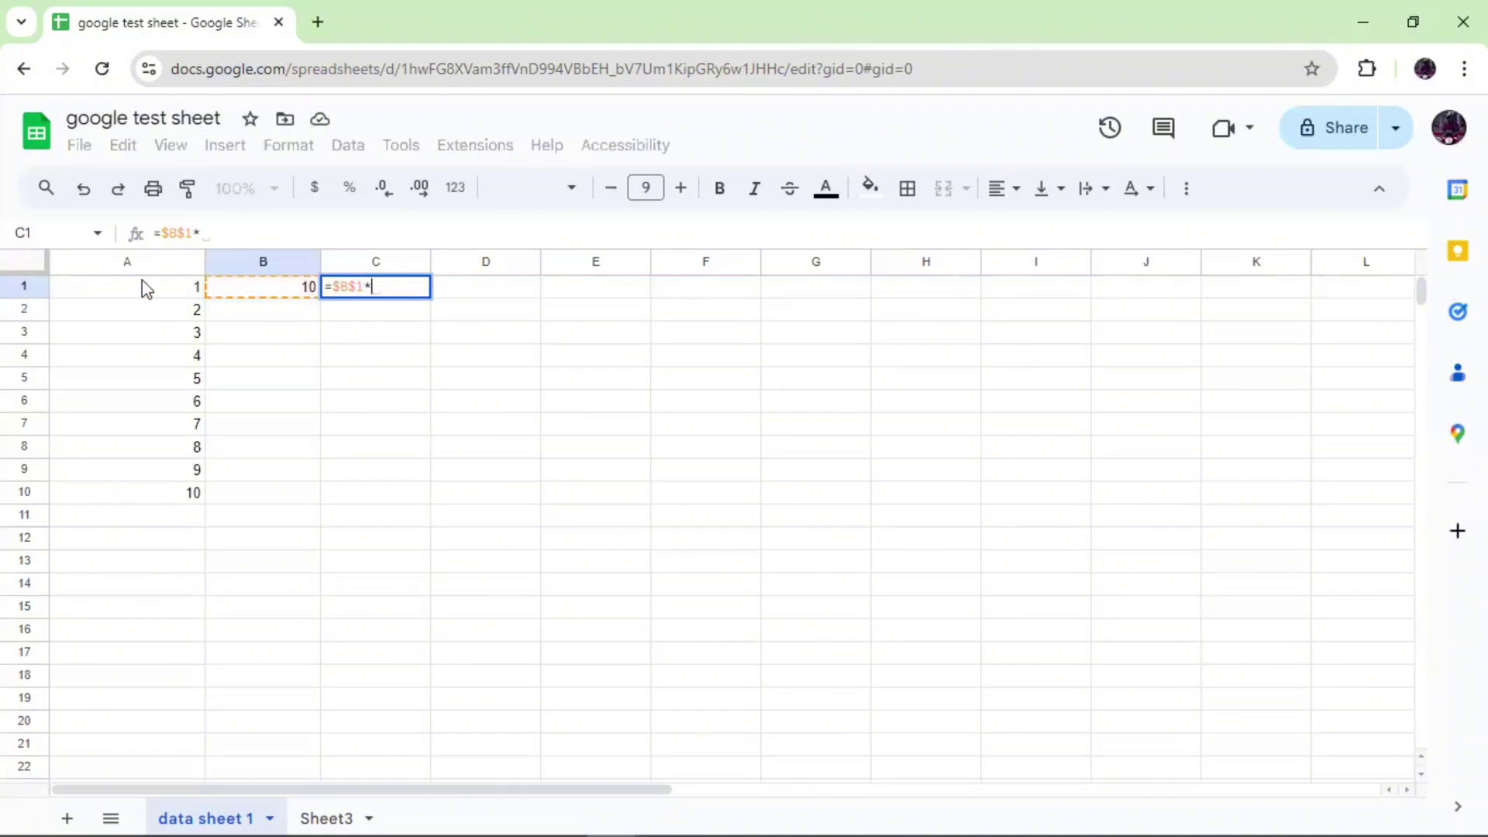
click(161, 288)
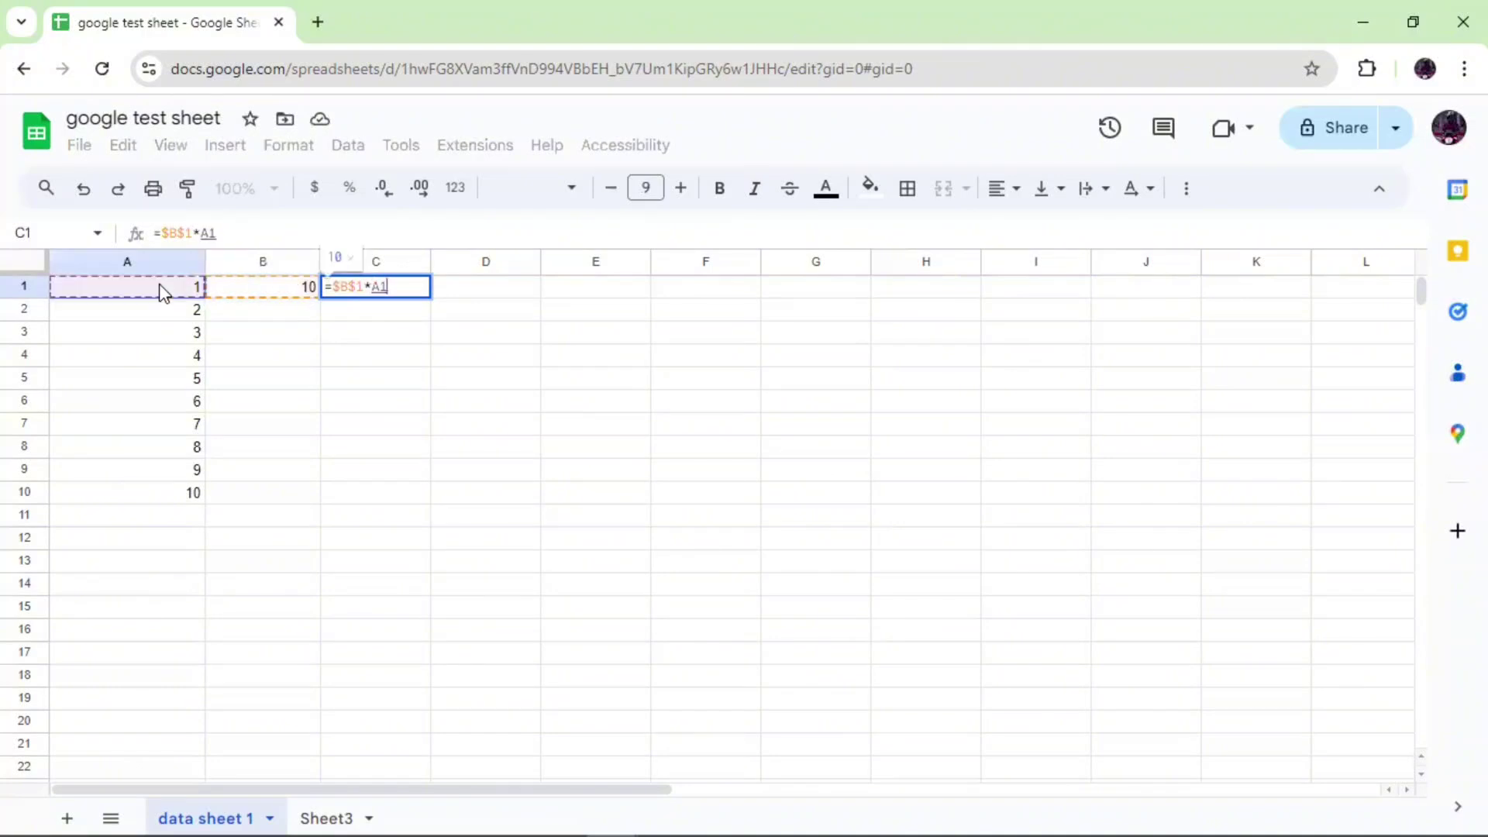
key(Return)
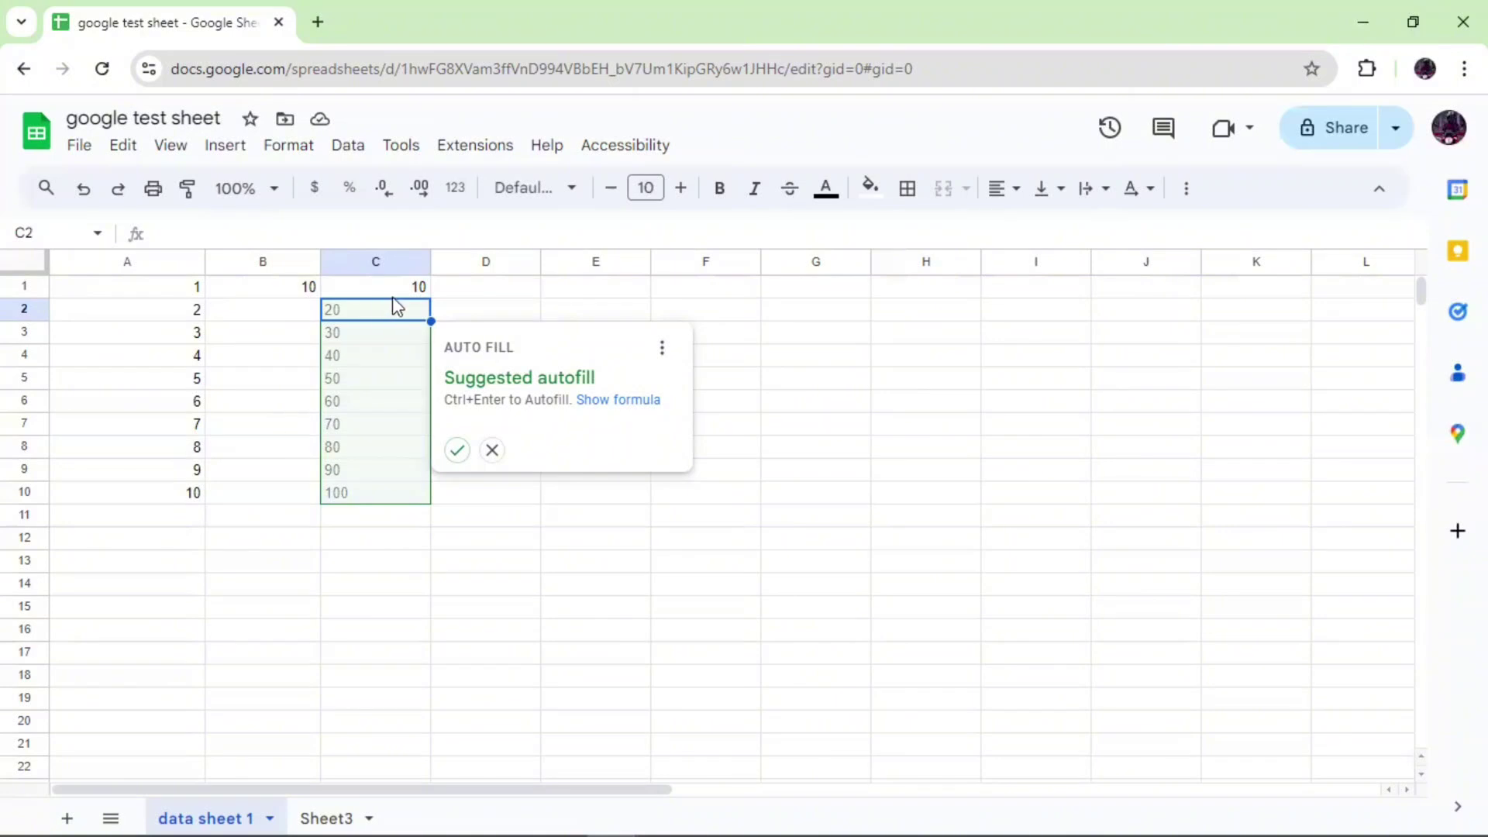
click(457, 449)
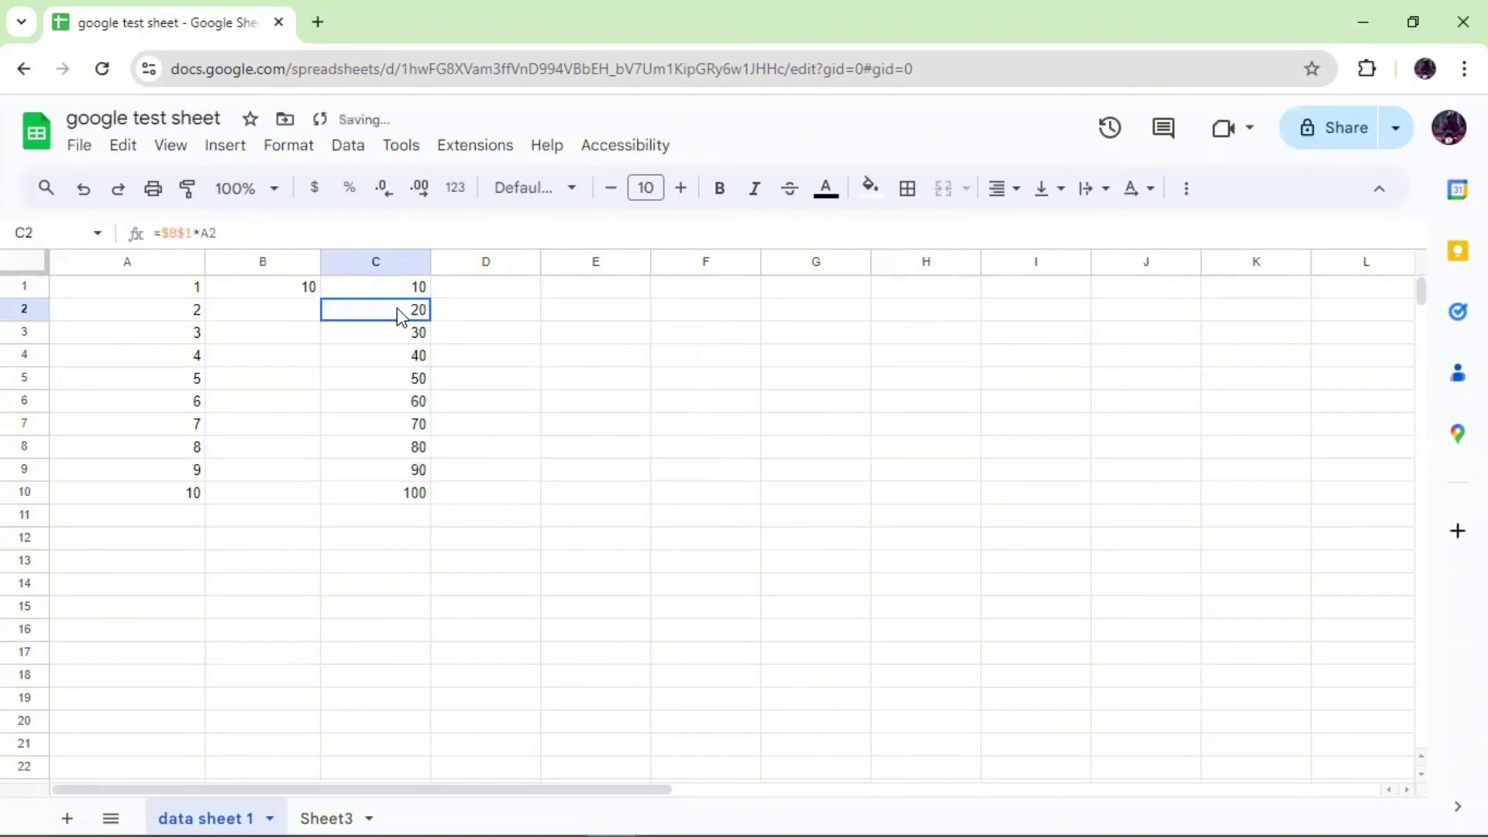
Clear the results in C2 to C10 and fill the C1 formula down to C10 manually.
drag(399, 316, 406, 505)
key(Delete)
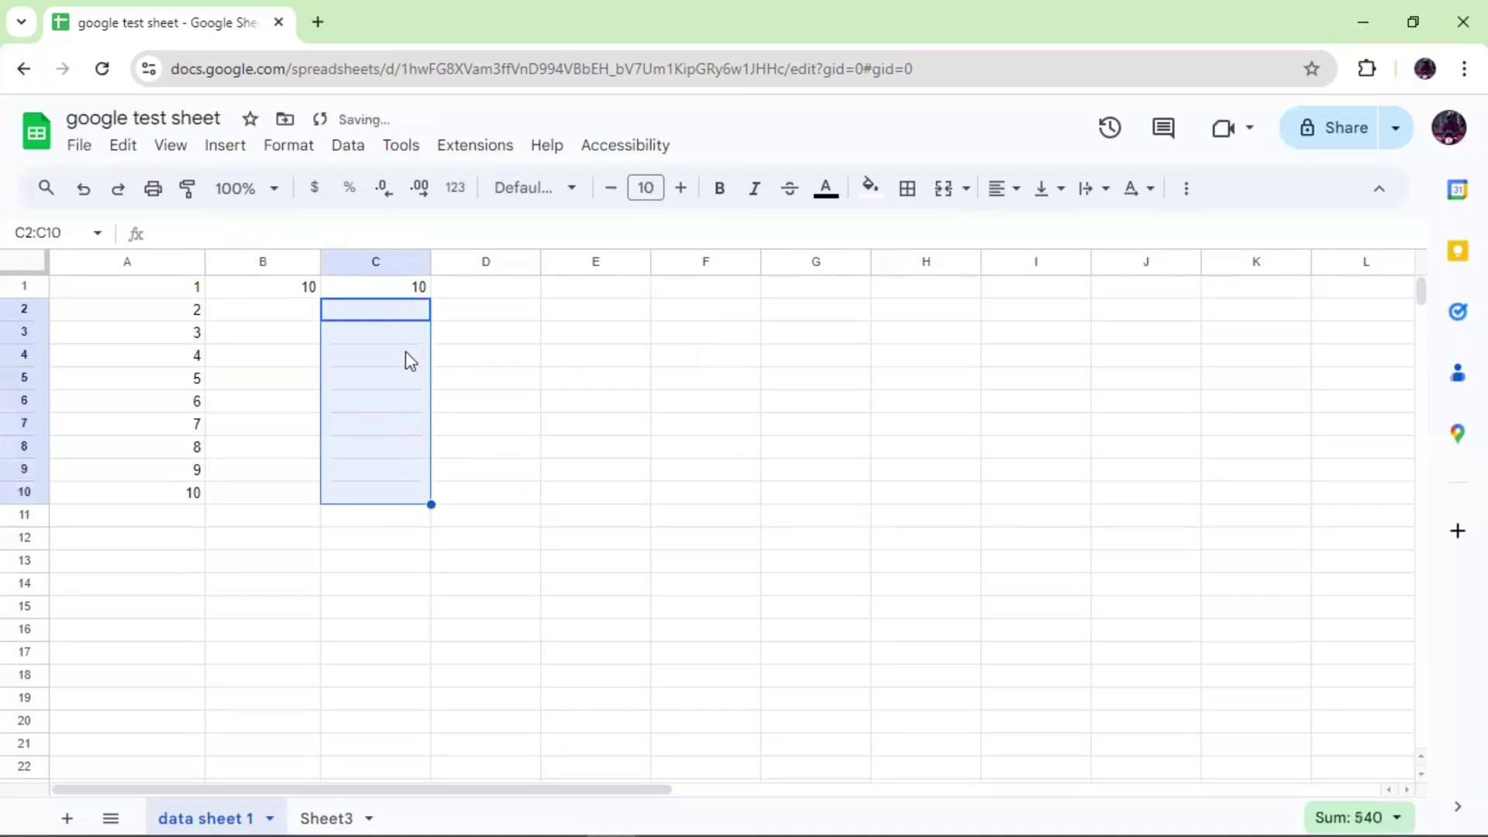
click(409, 292)
drag(430, 298, 428, 489)
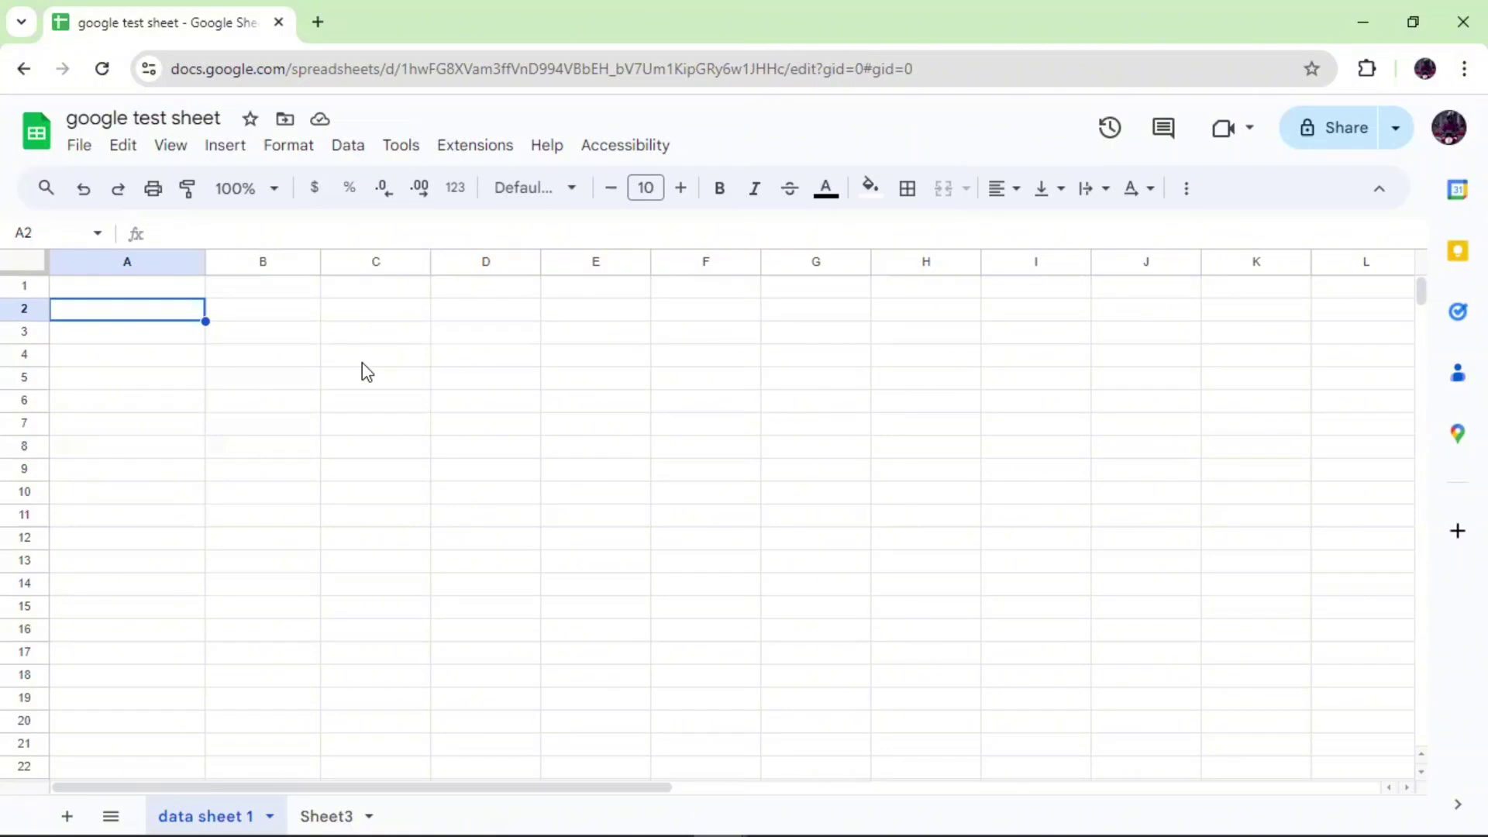
key(Return)
key(BackSpace)
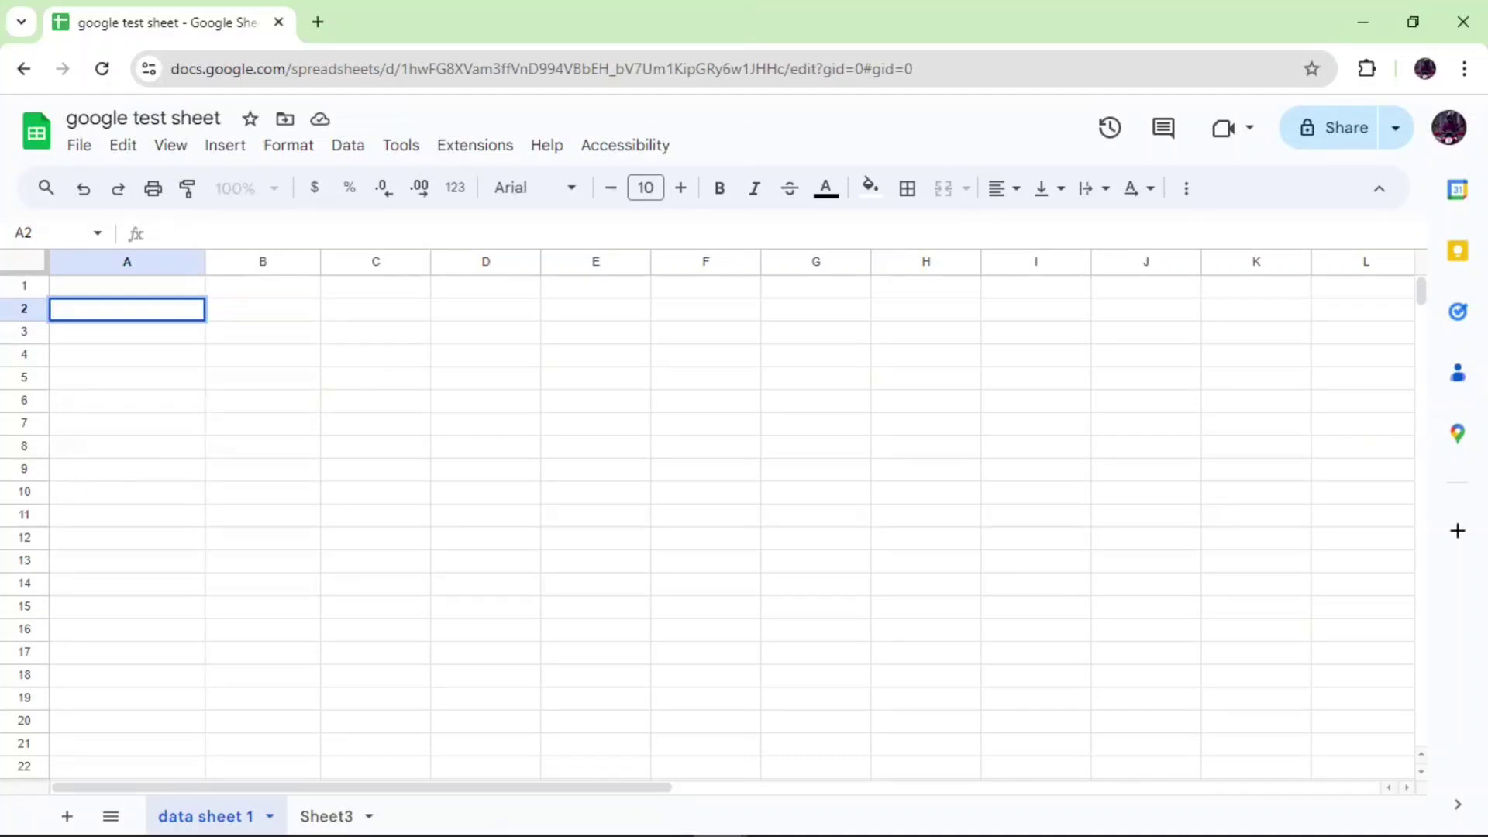
Enter the formula =4/2 in cell A1 of the empty sheet to divide two typed values.
click(180, 293)
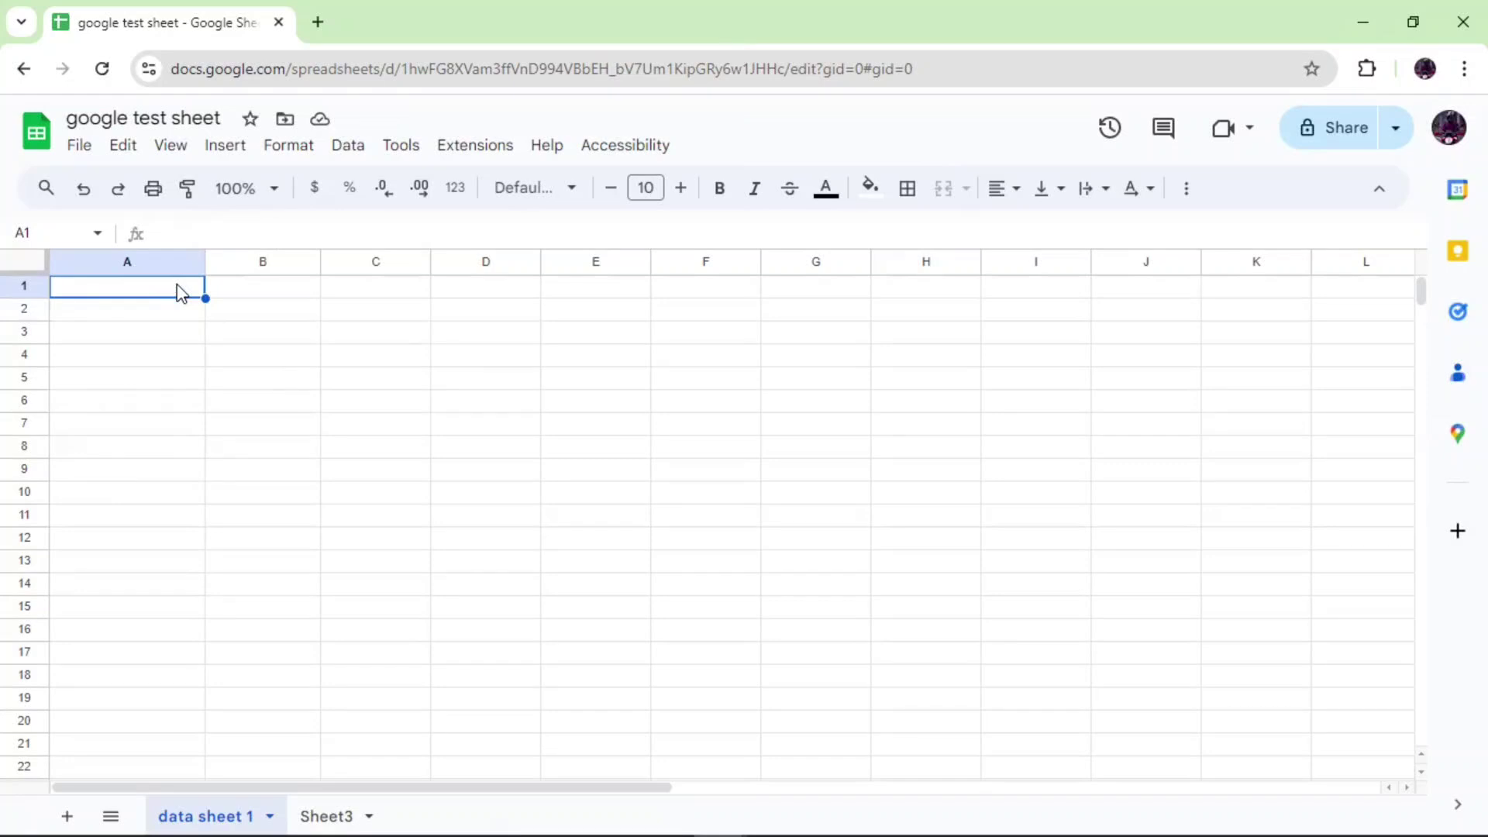
text(=)
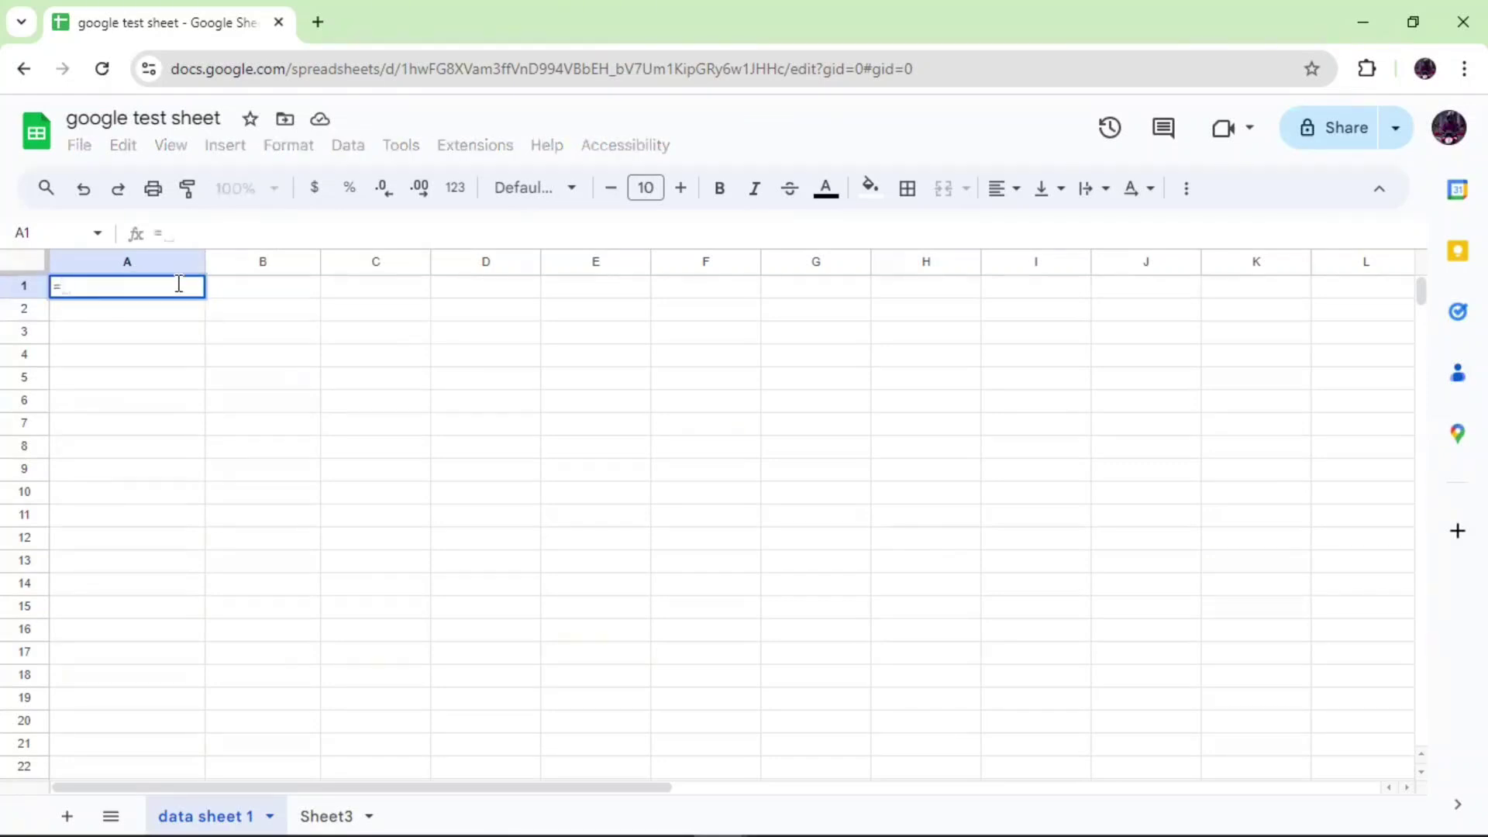
text(4)
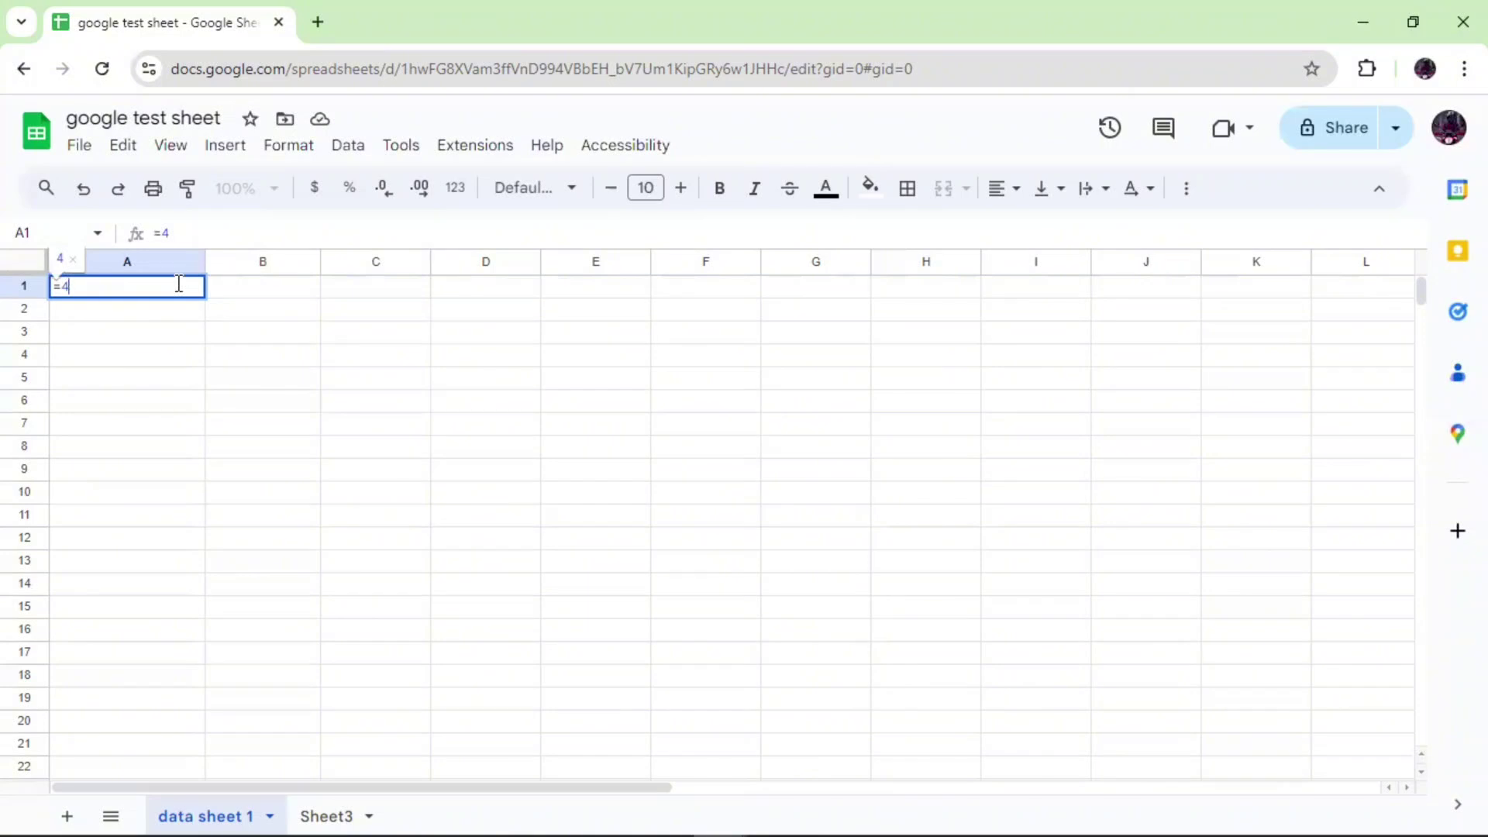
text(/)
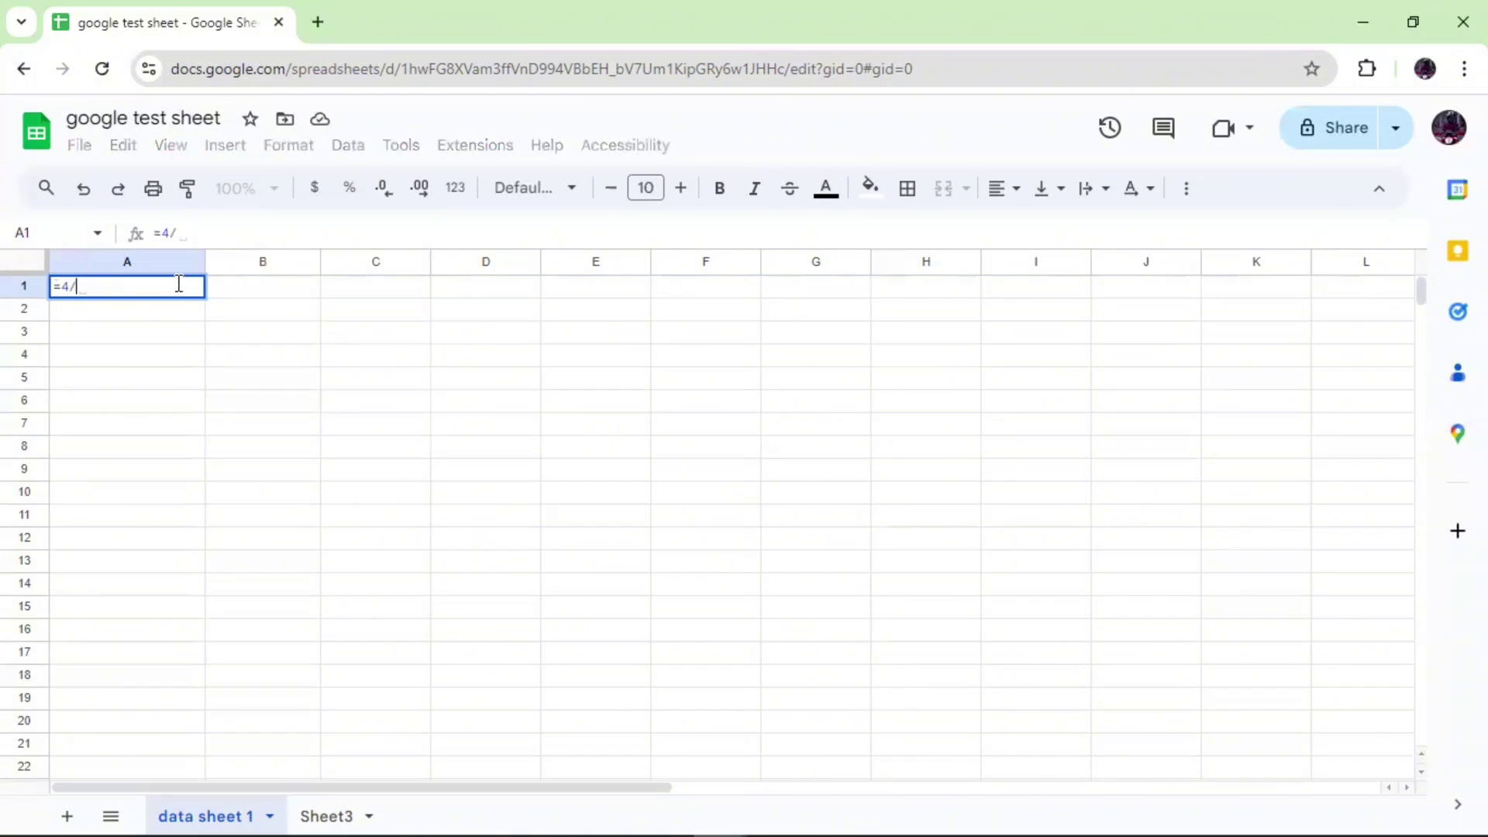
text(2)
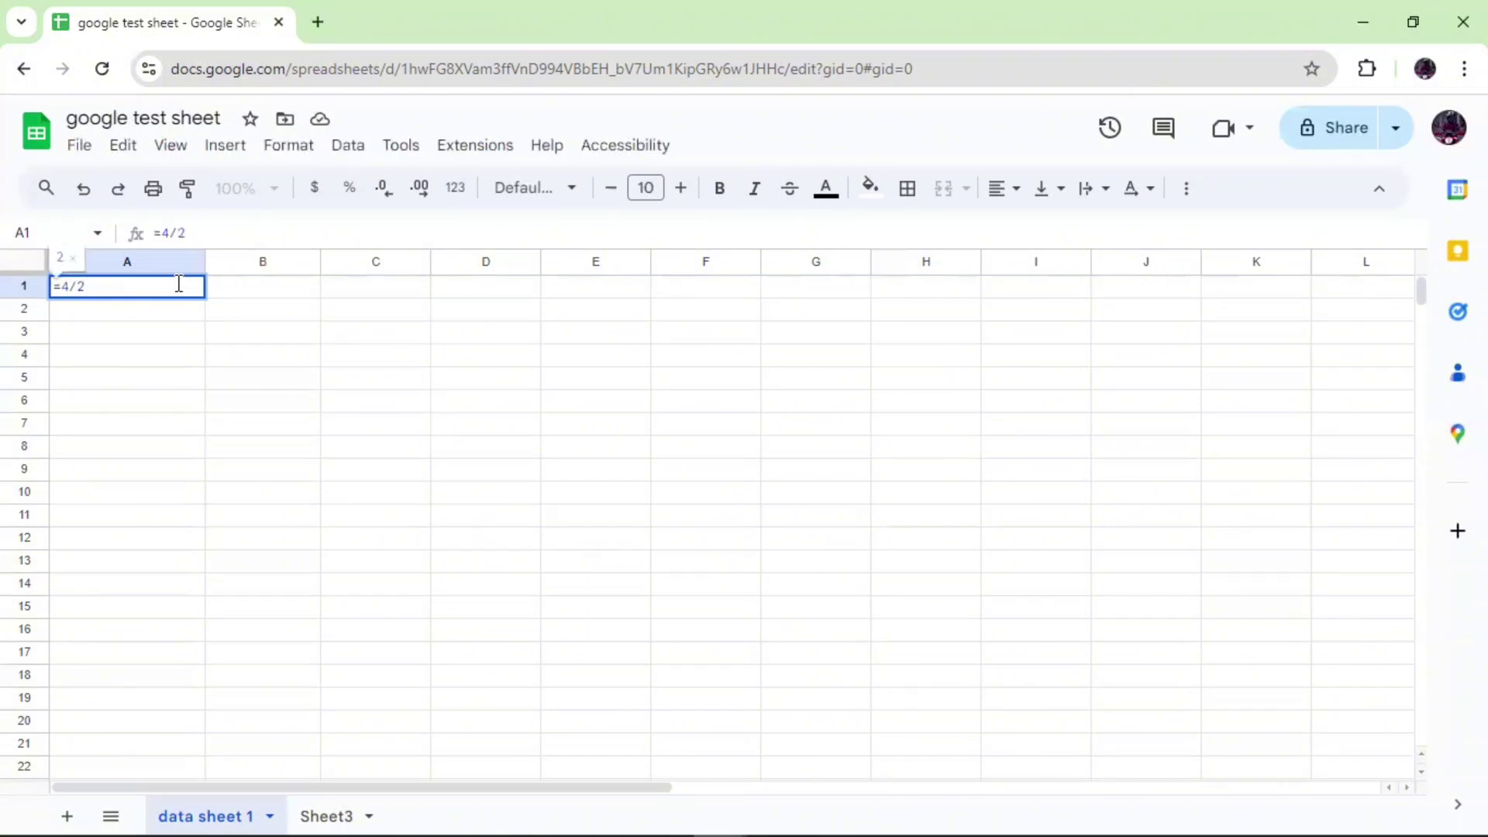
key(Return)
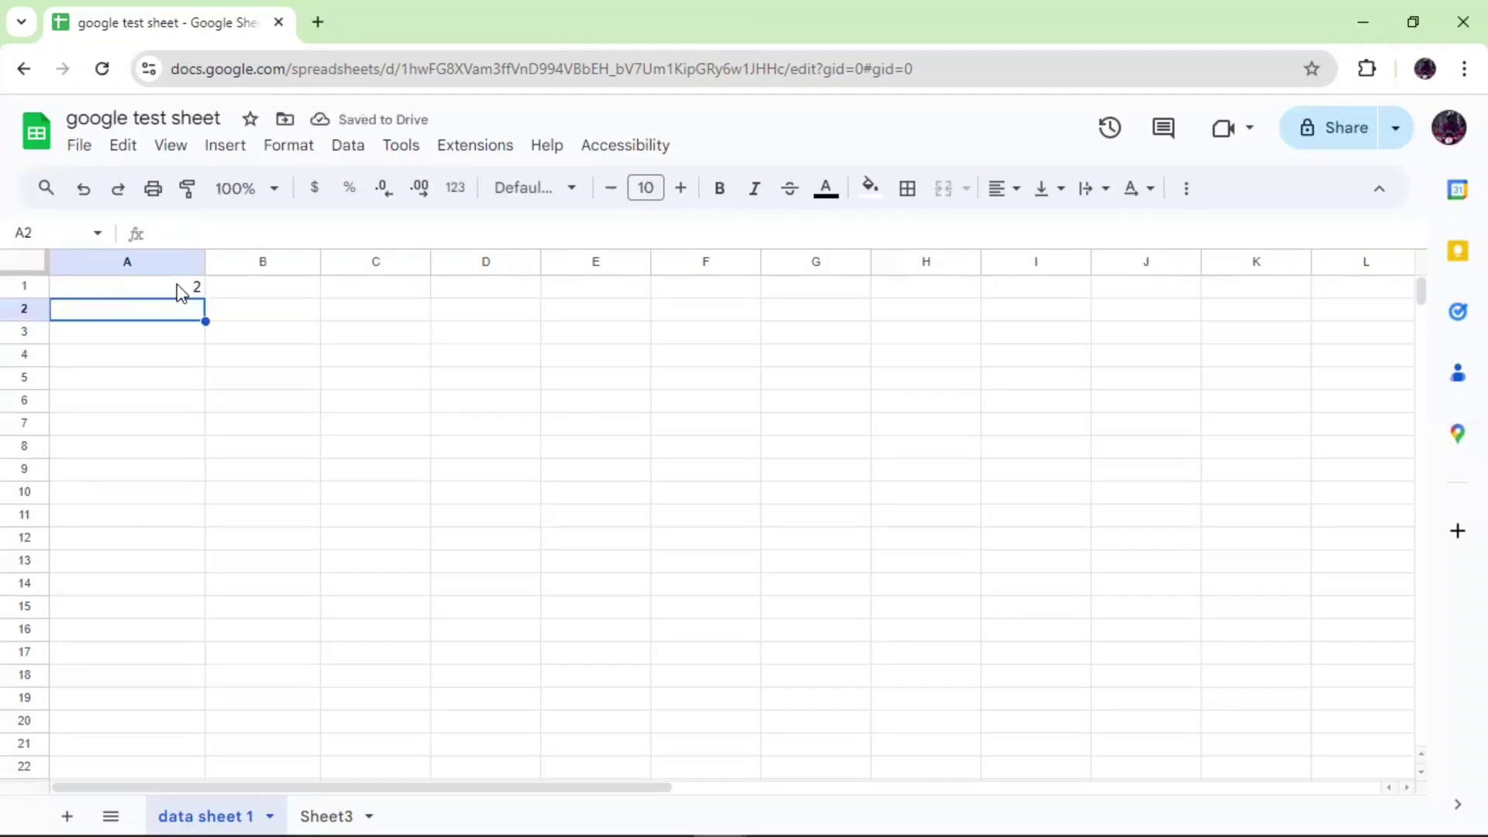
Replace the division formula in cell A1 with the value 20, and enter 10 in cell A2.
click(178, 288)
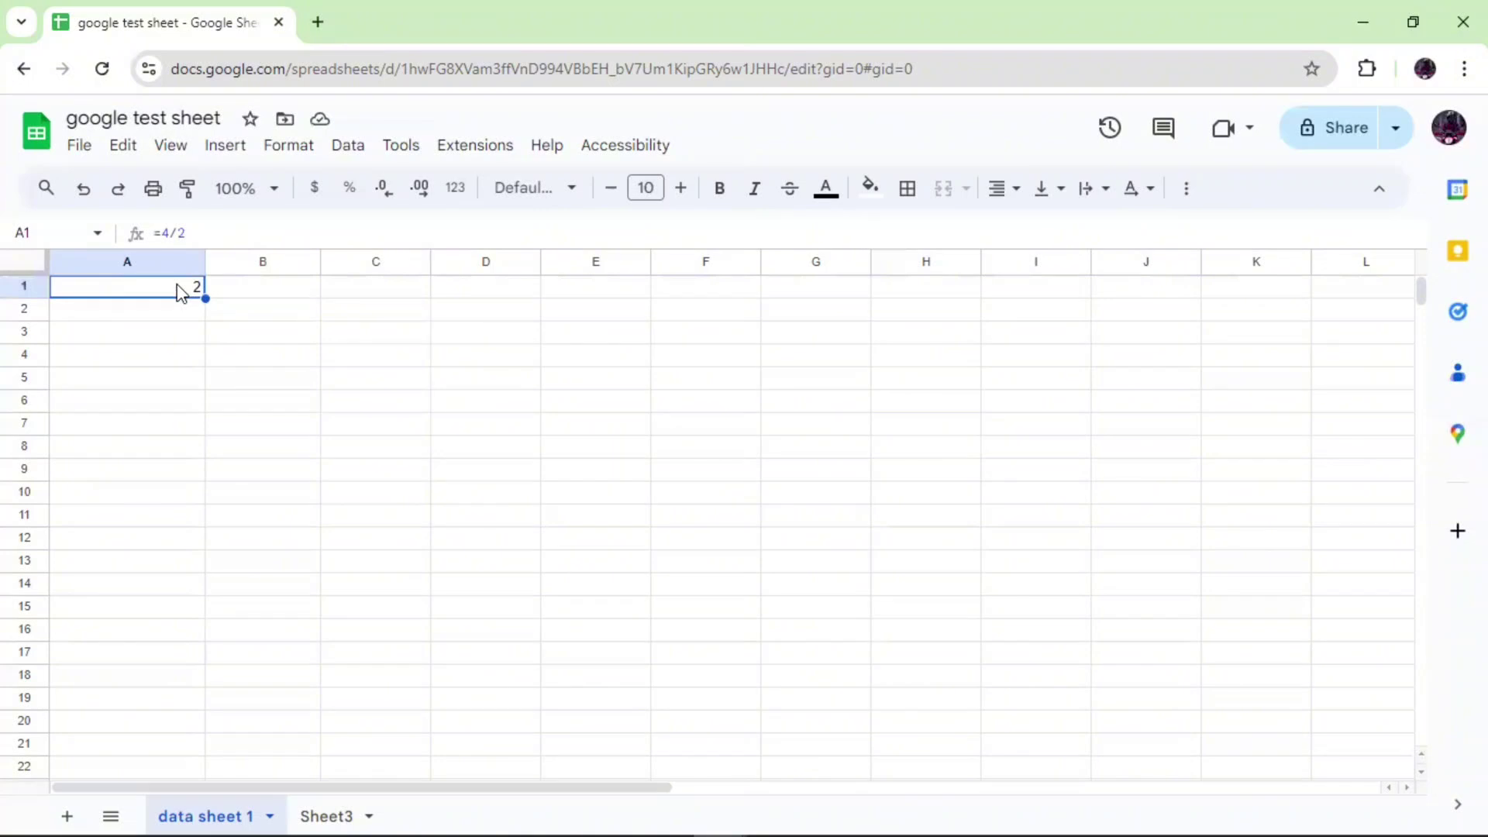
key(Delete)
key(Down)
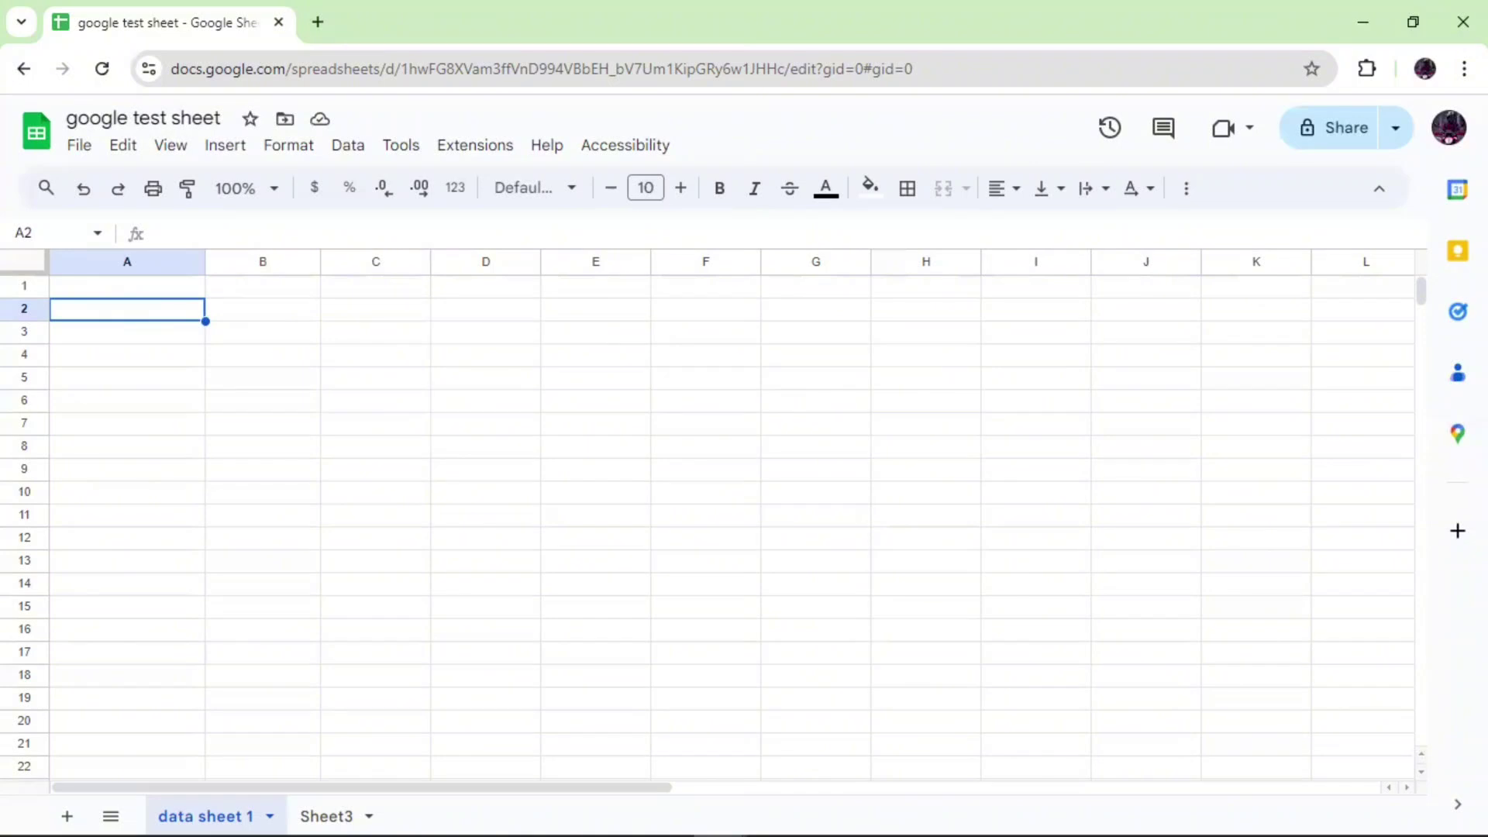
click(158, 292)
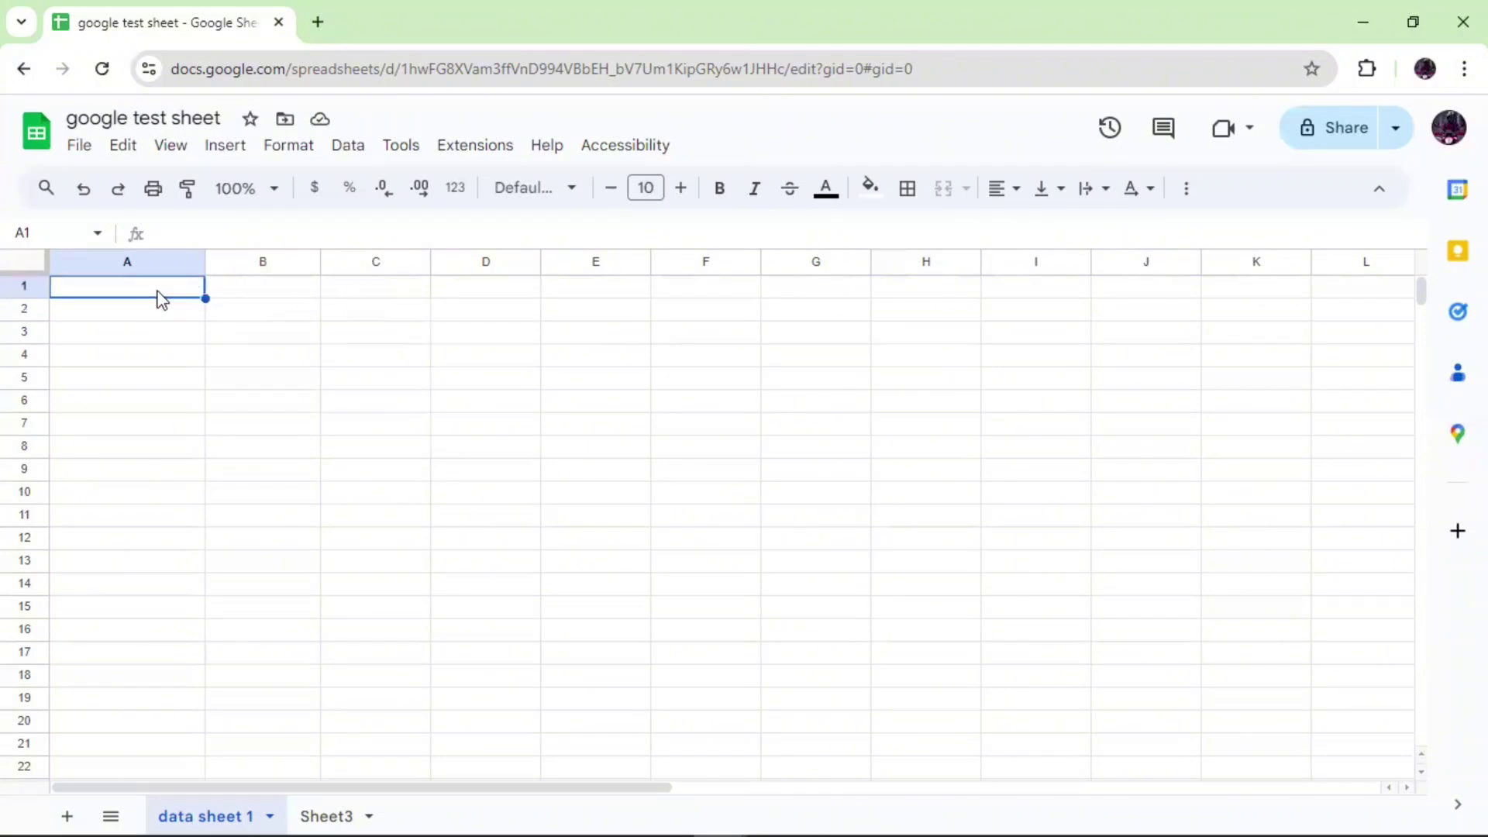
text(20)
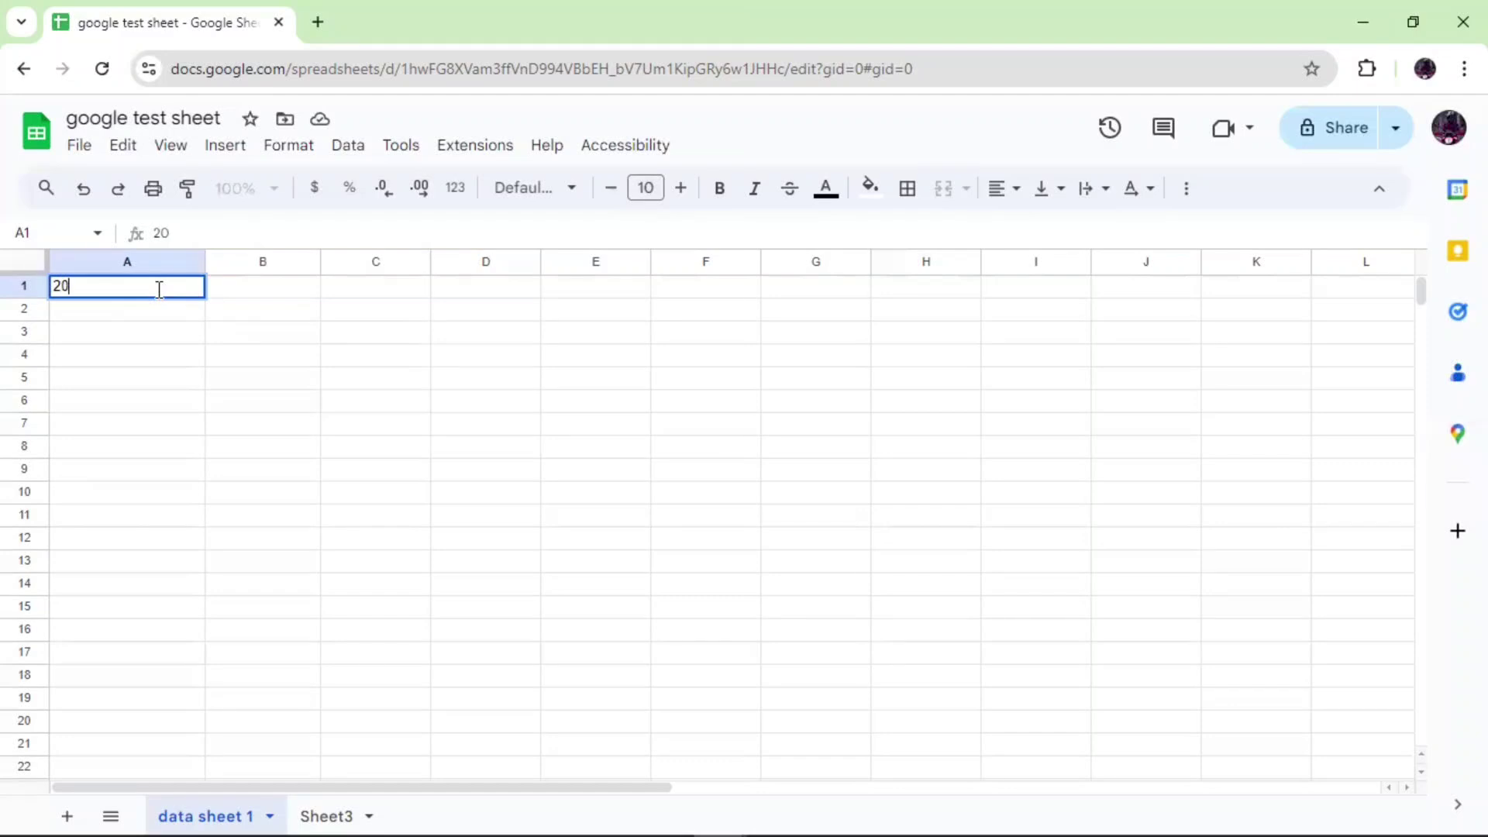
key(Return)
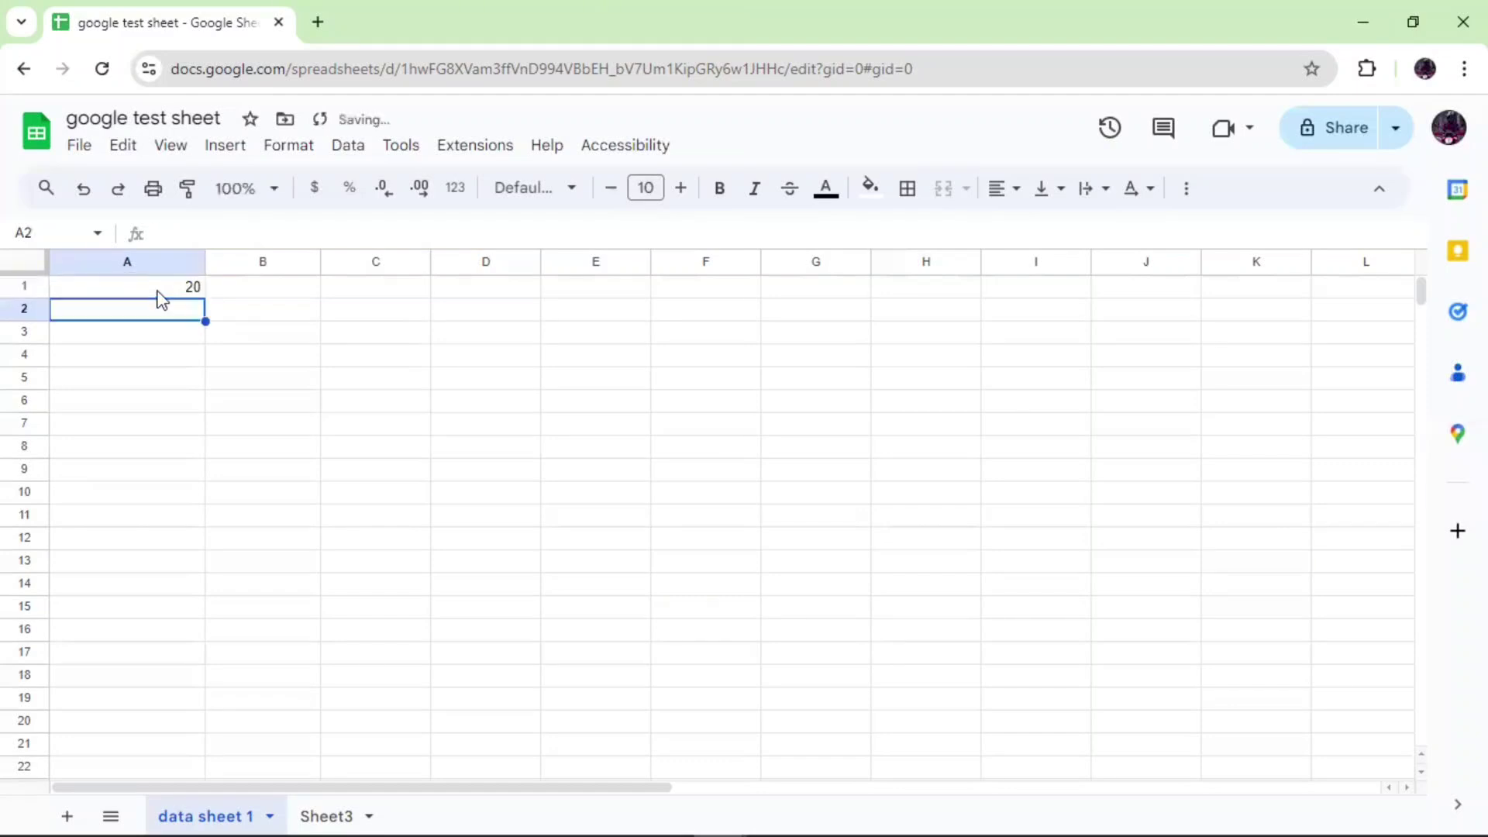
text(10)
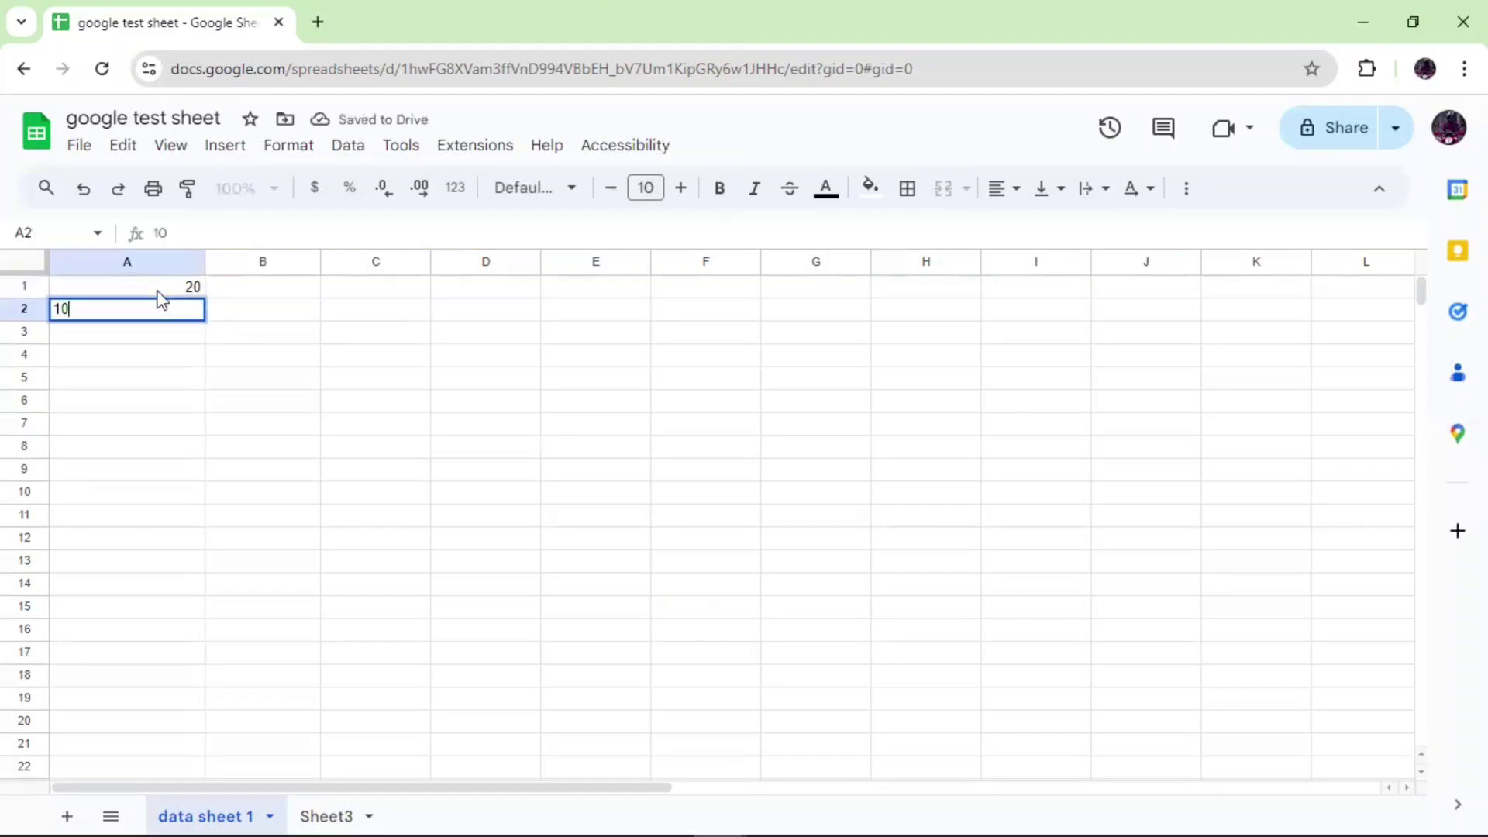
Enter the formula =A1/A2 in cell A3 to divide the two values by cell reference.
key(Return)
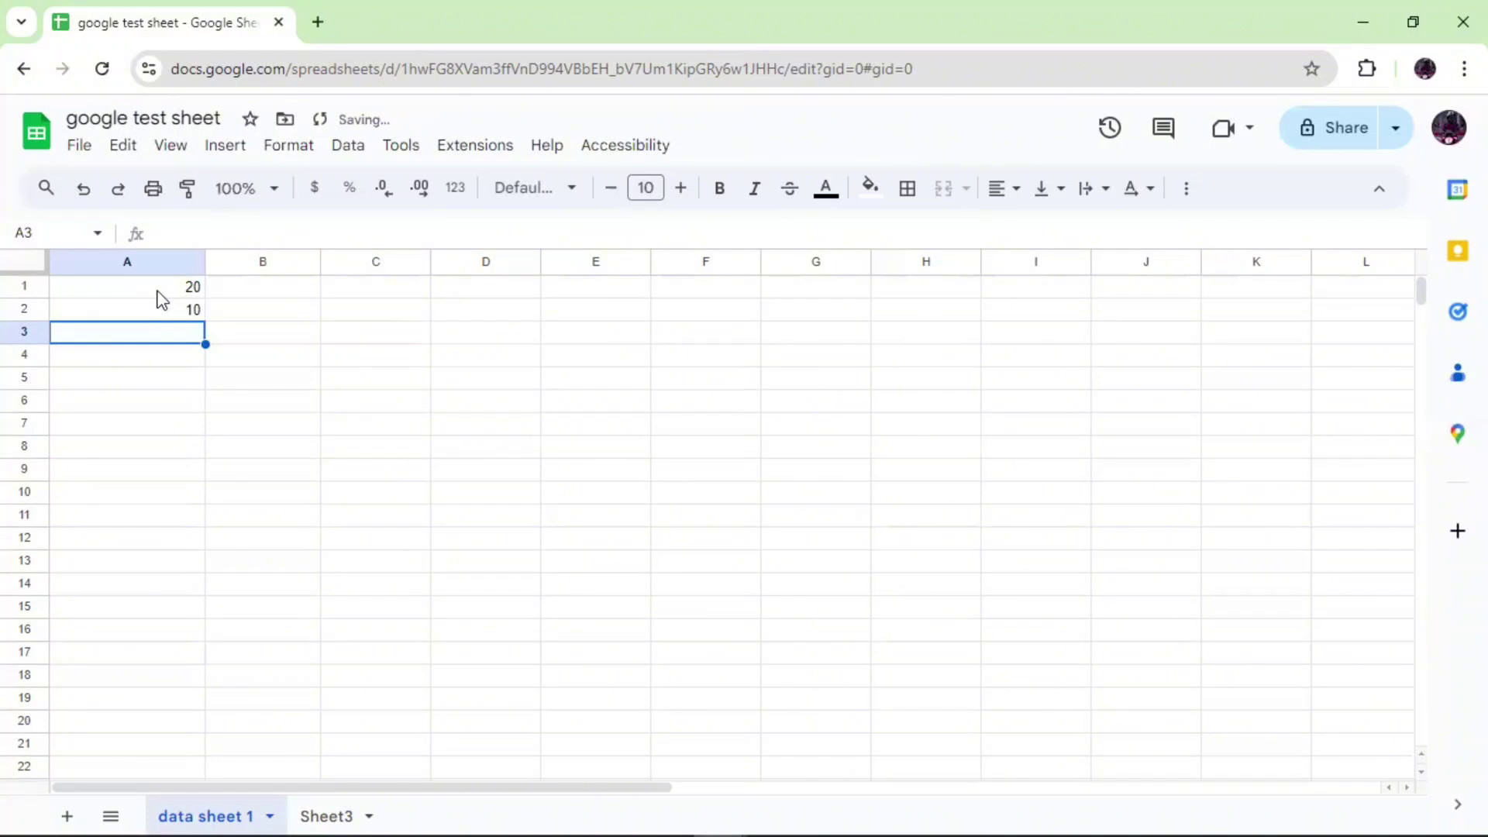
text(=)
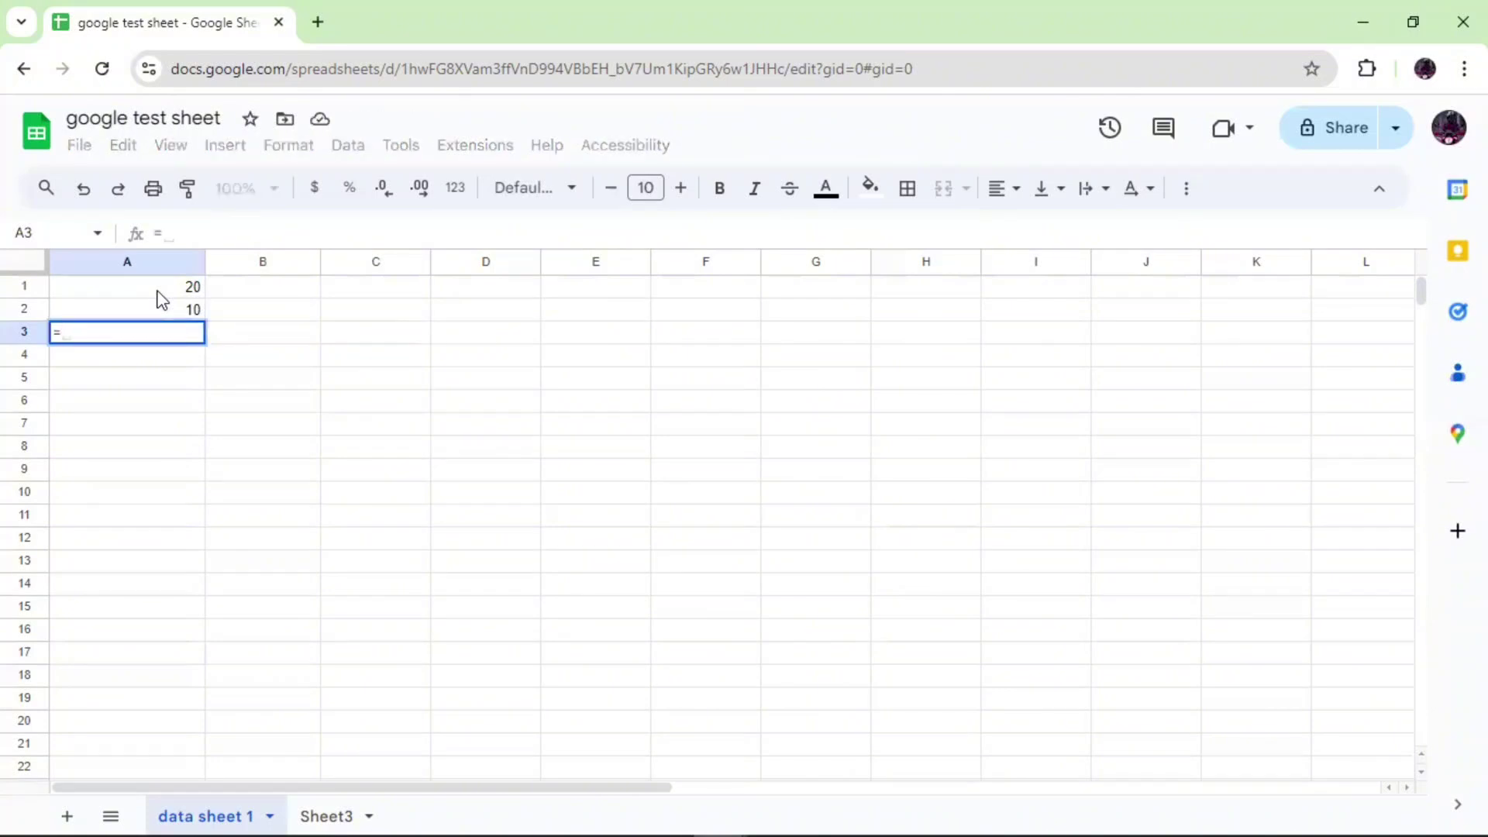
click(158, 292)
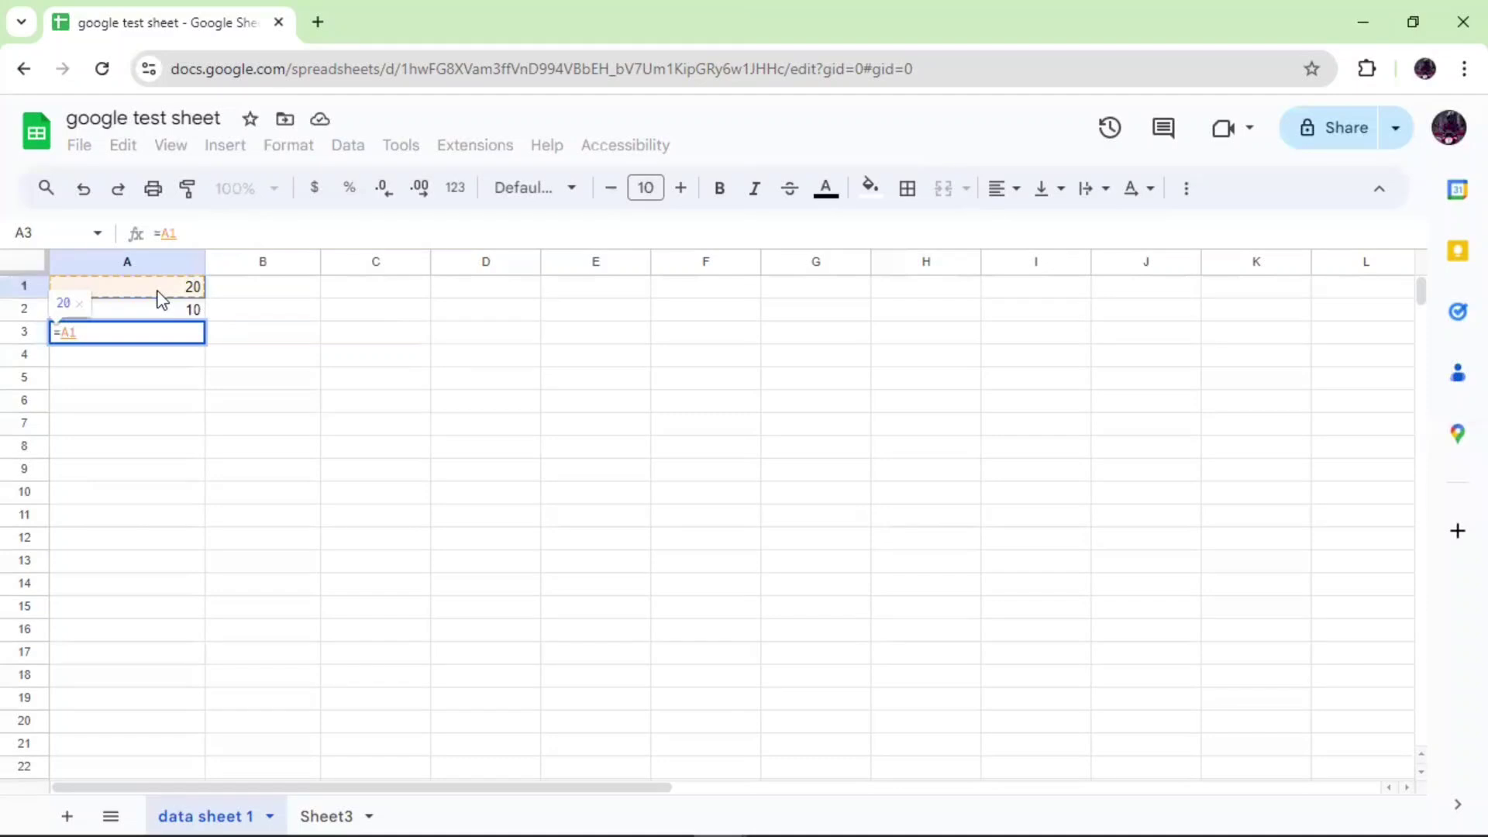
text(/)
click(172, 312)
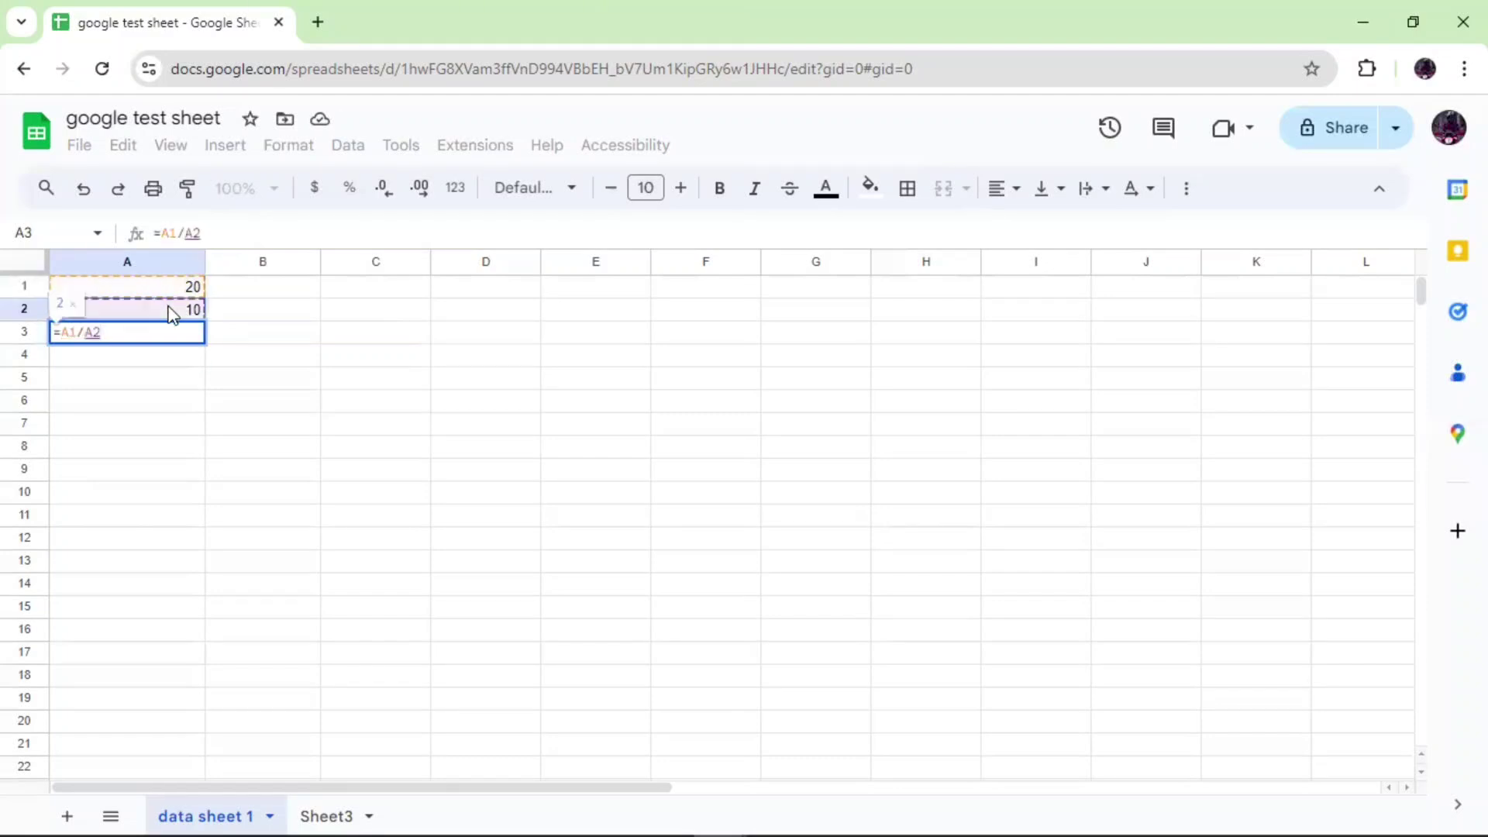
key(Return)
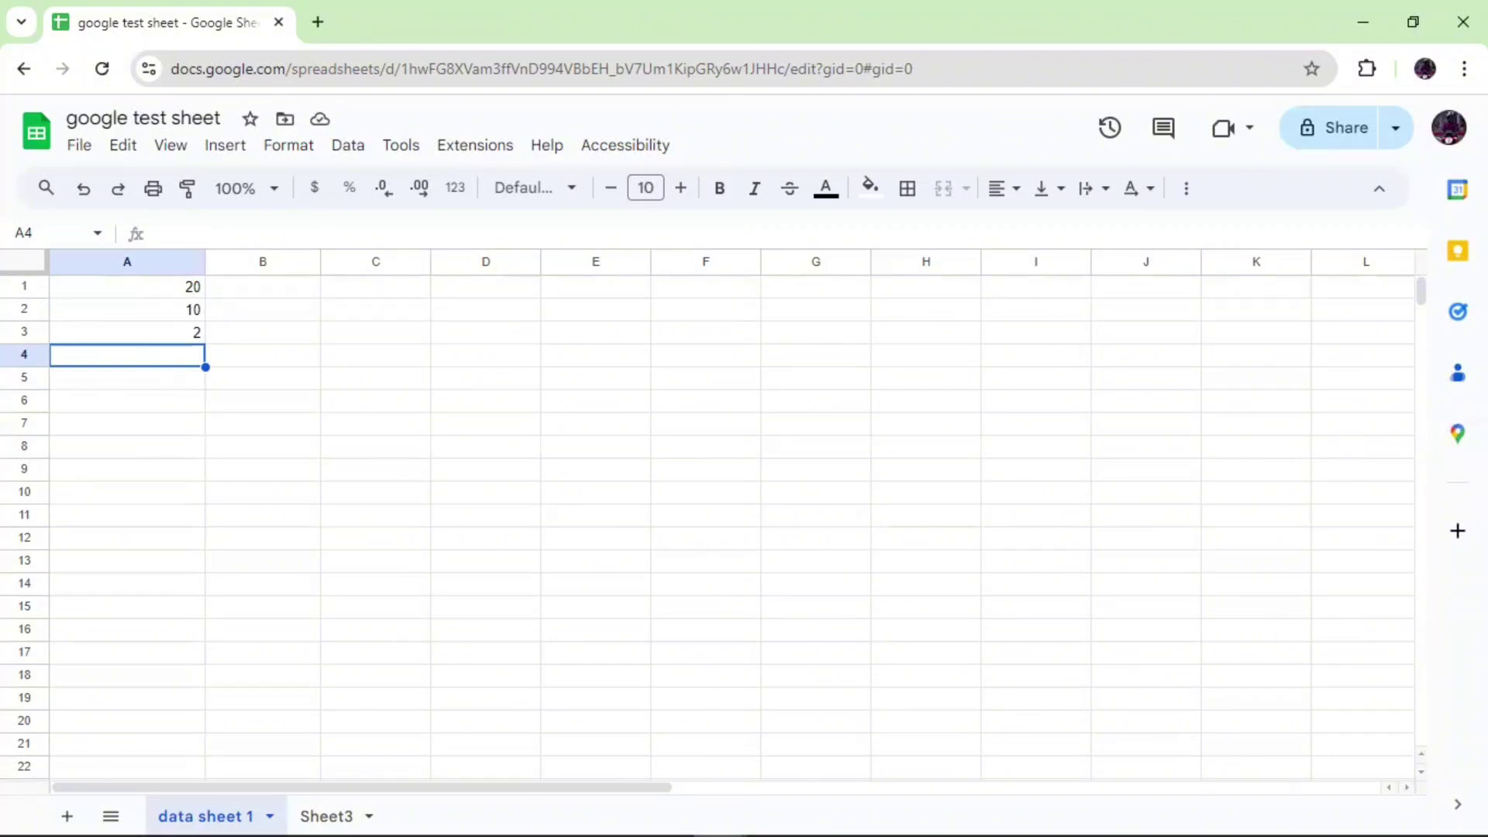
Clear cells A1 to A13 and enter the value 50 in cell A1.
drag(183, 285, 186, 560)
key(Delete)
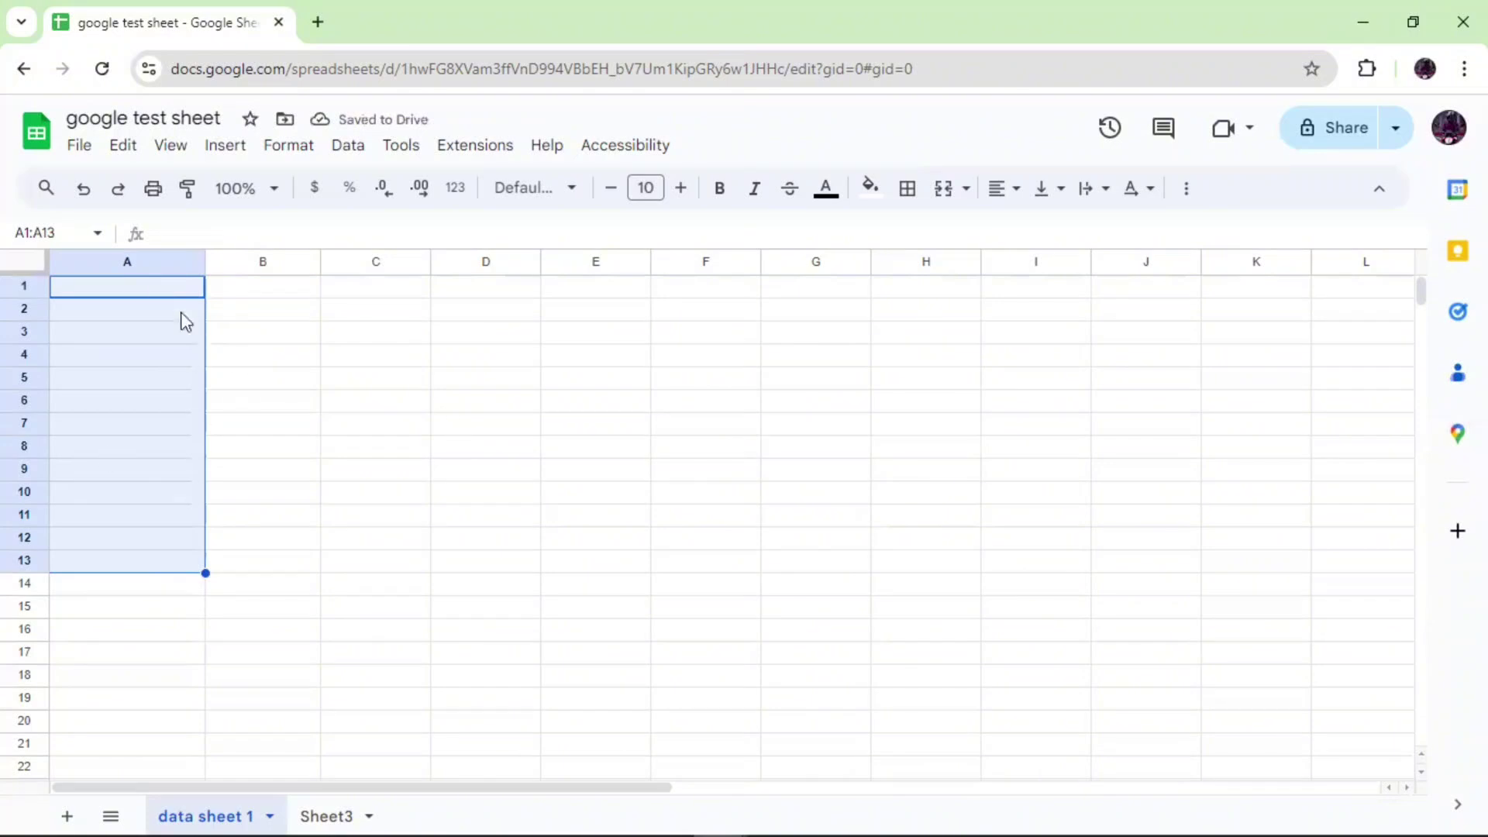
click(148, 294)
text(5)
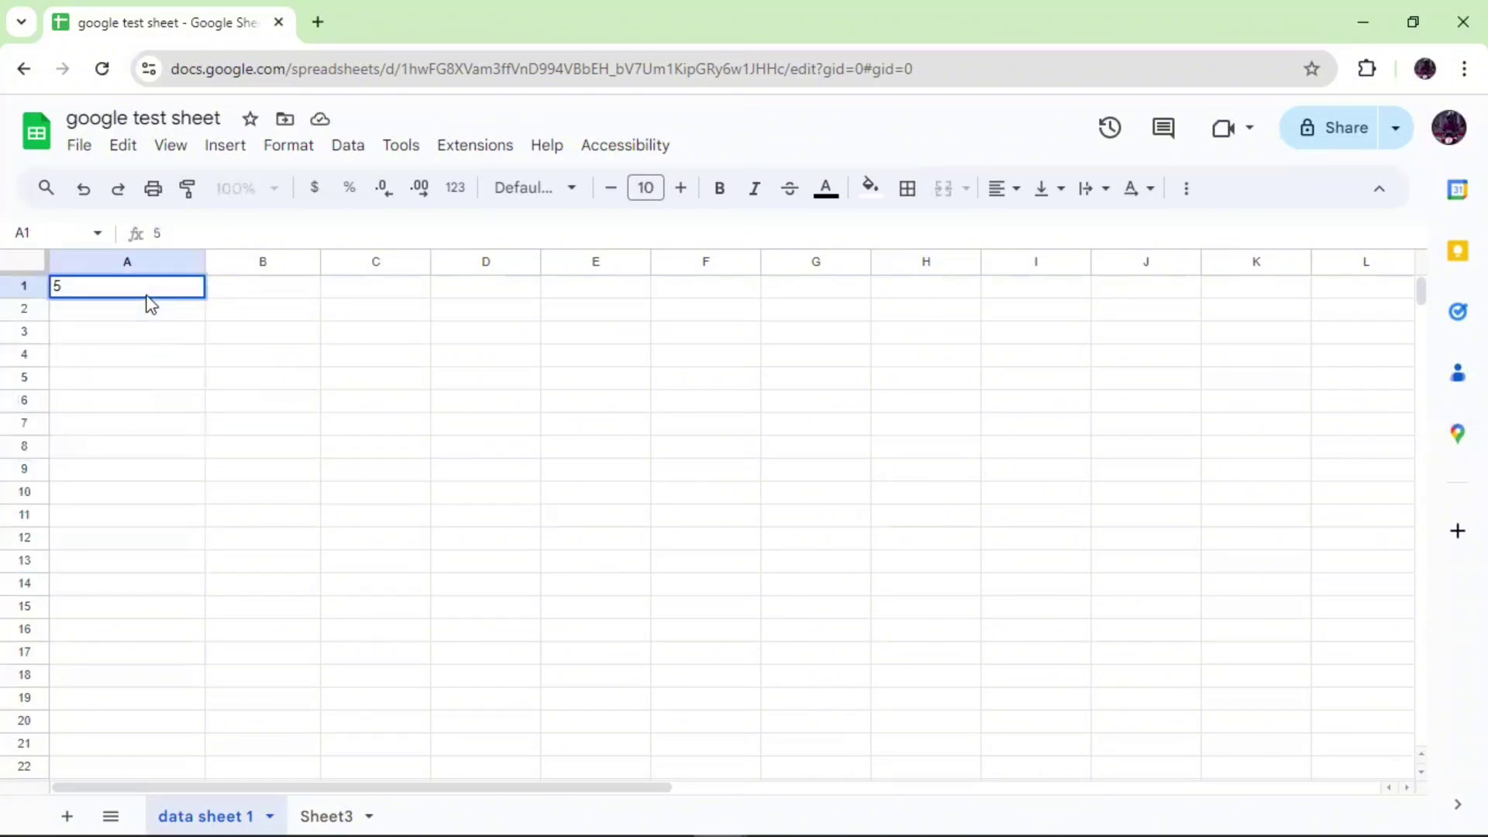
text(00000)
key(BackSpace)
key(BackSpace)
key(BackSpace)
key(BackSpace)
key(Return)
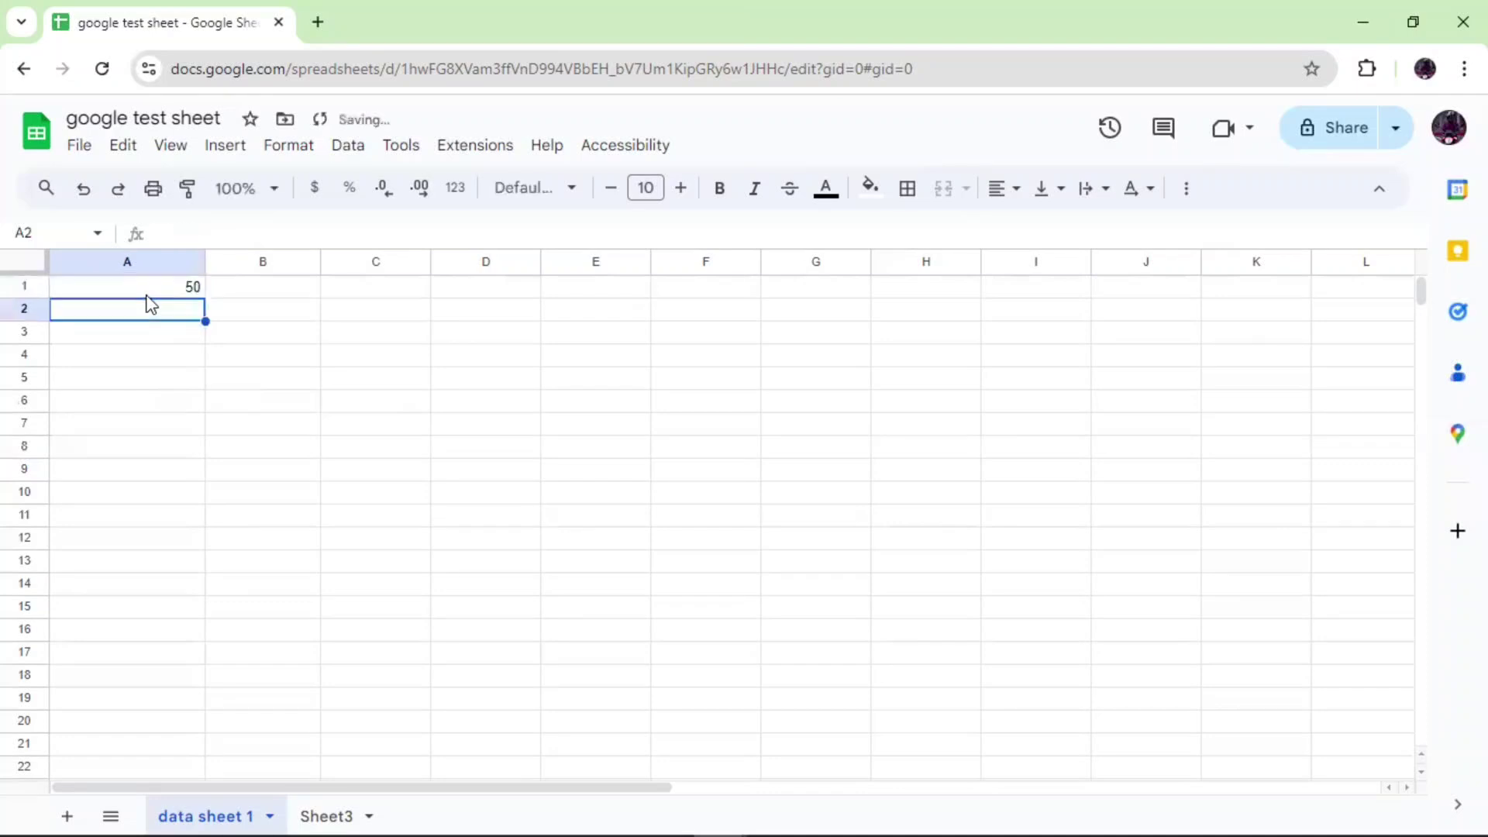
Enter 60, 30, 25, 15, 10 and 5 in cells A2 to A7, and the divisor 5 in cell B1.
text(60)
key(Return)
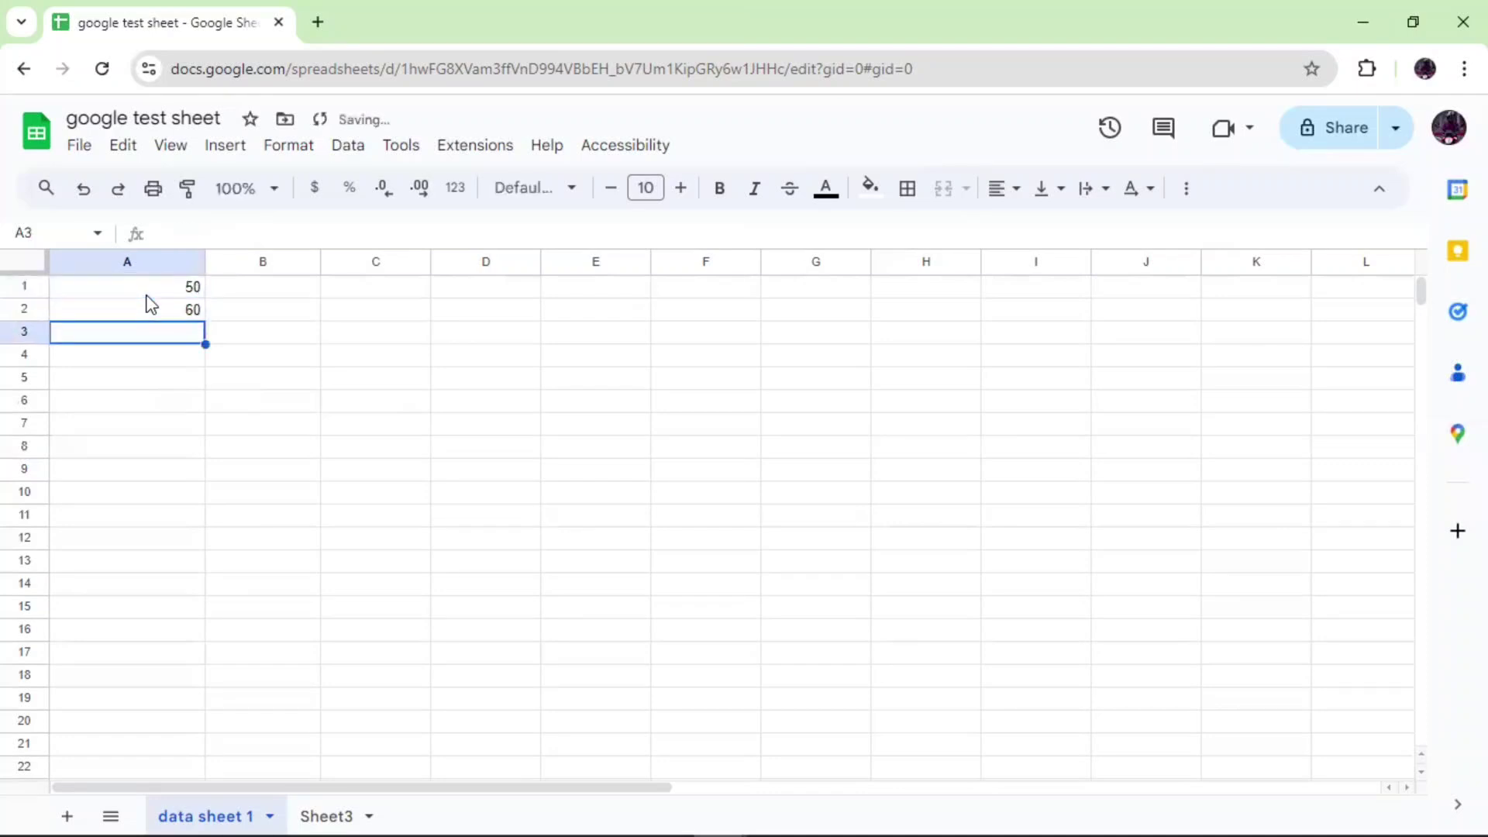
text(30)
key(Return)
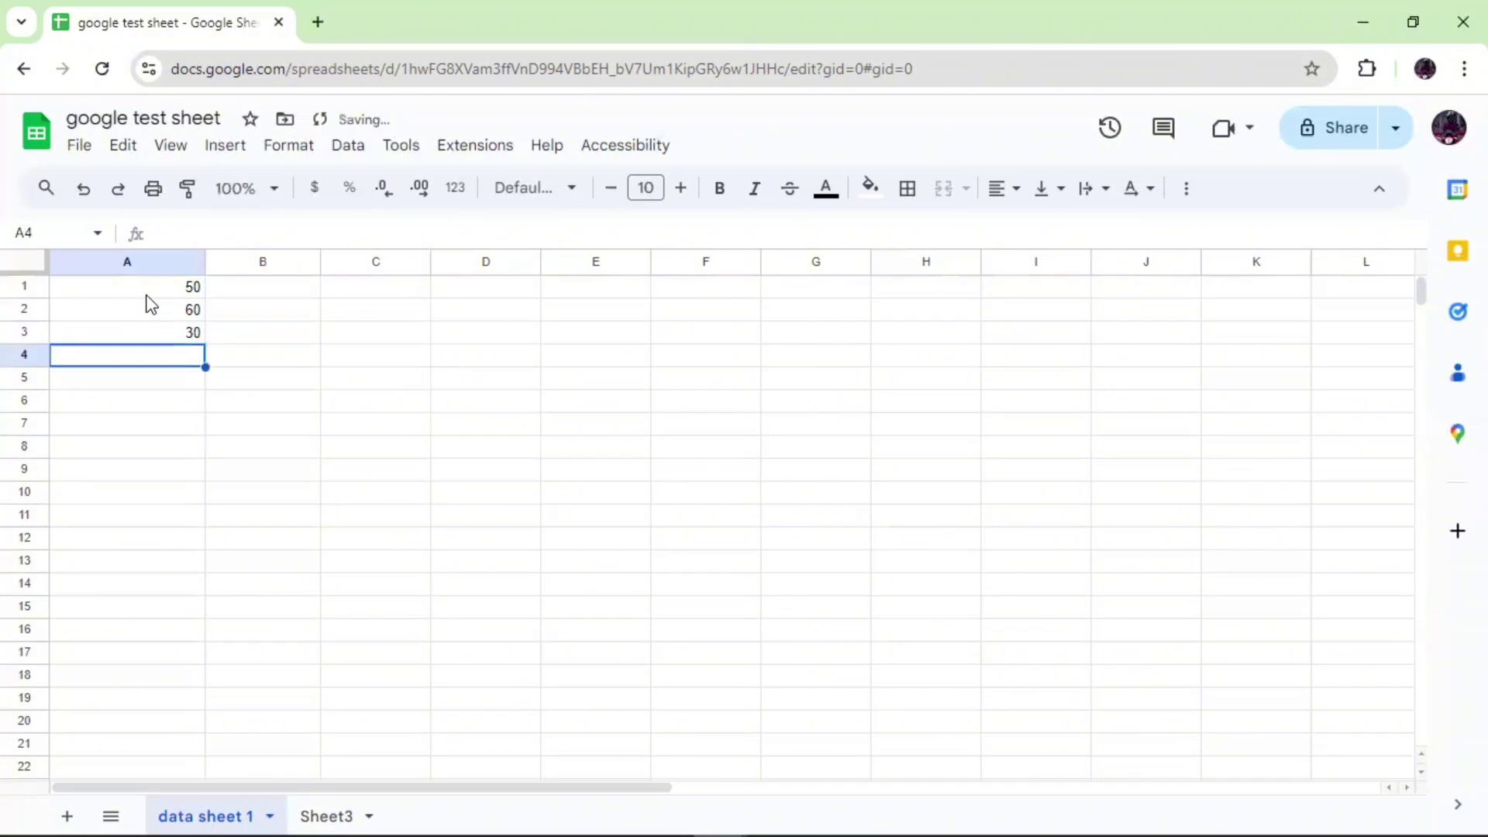
text(25)
key(Return)
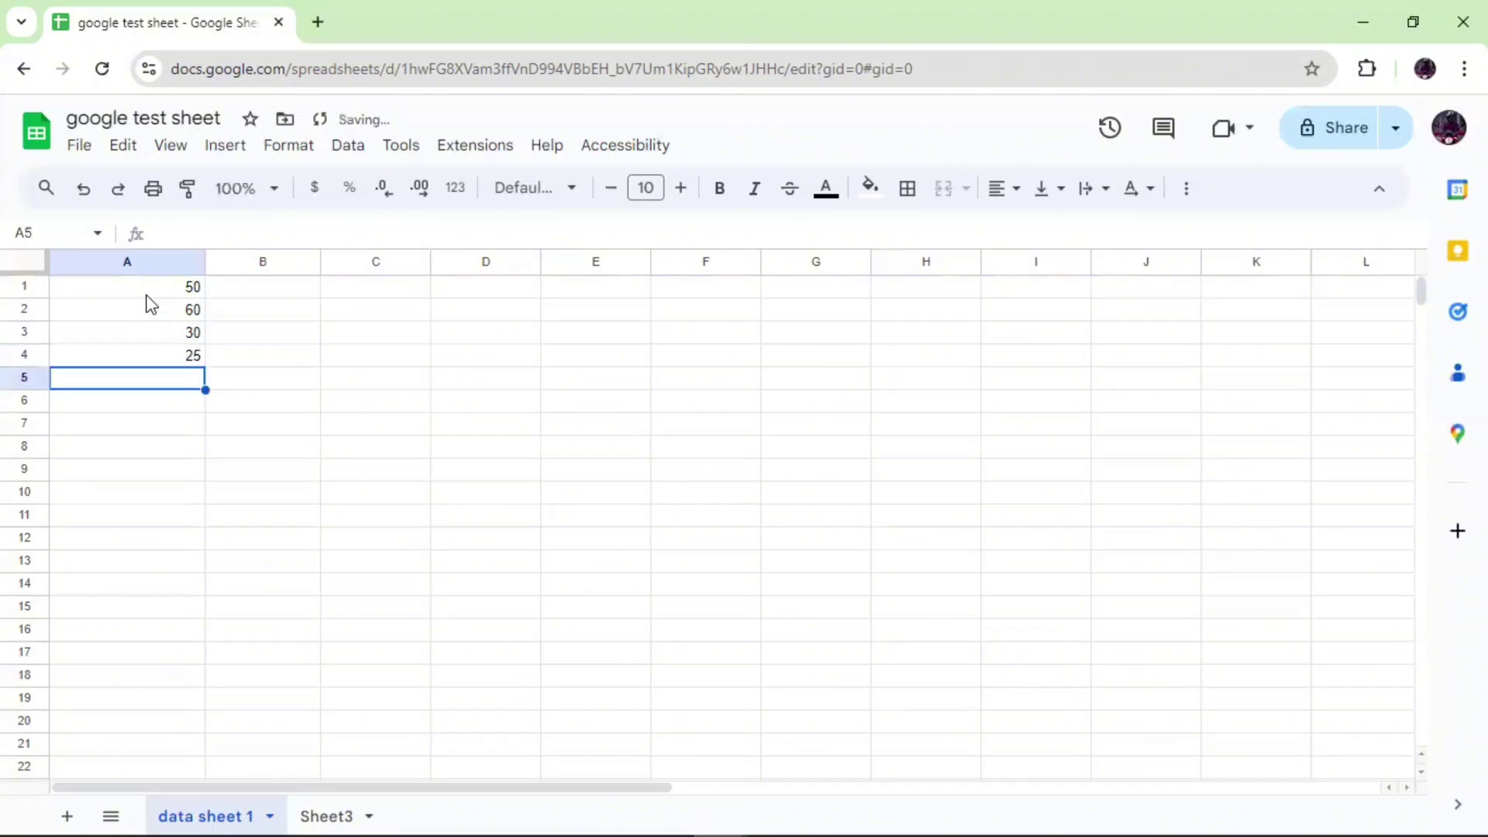
text(15)
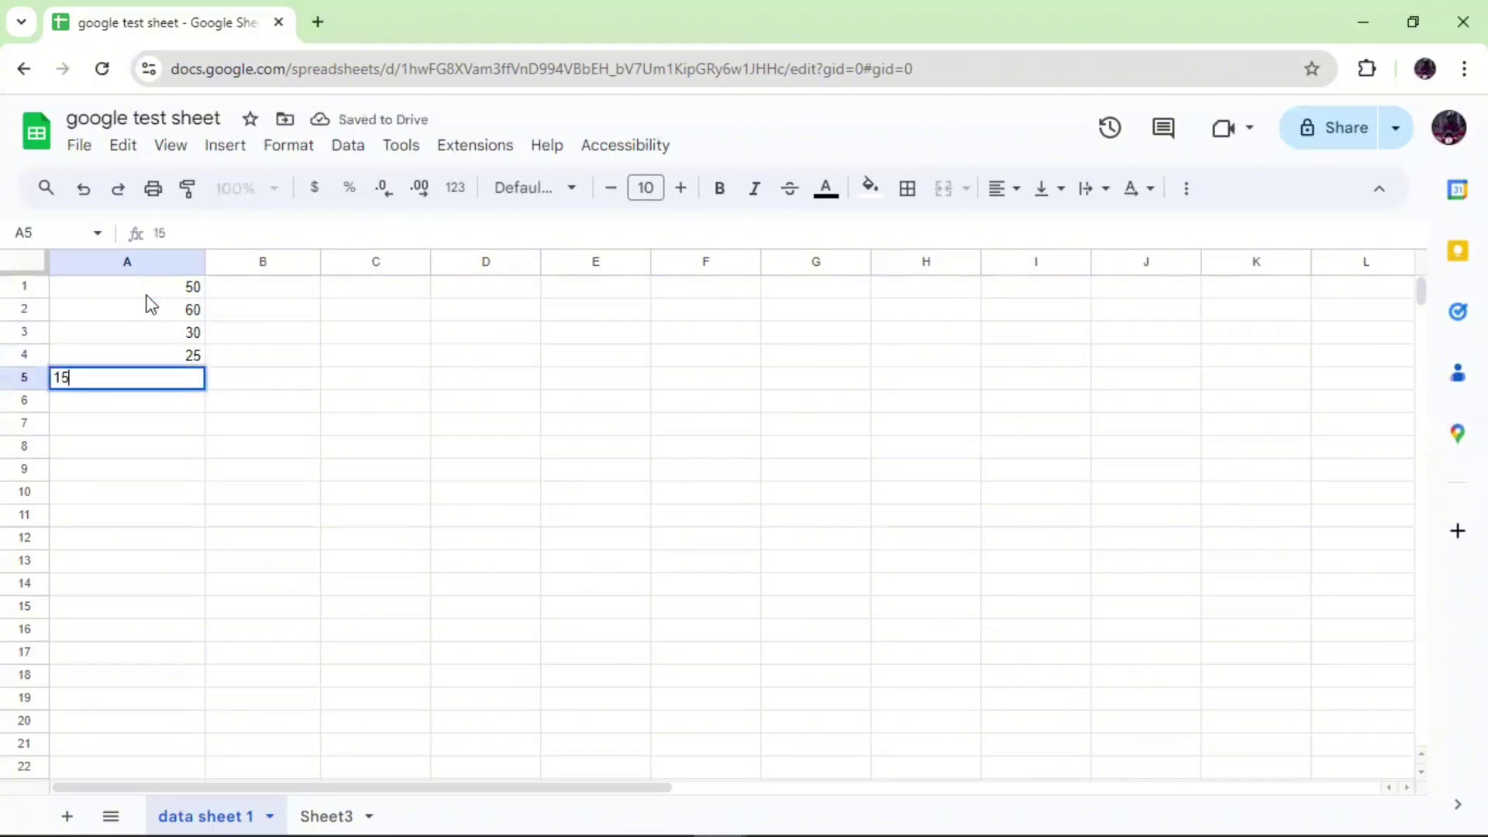
key(Return)
text(10)
key(Return)
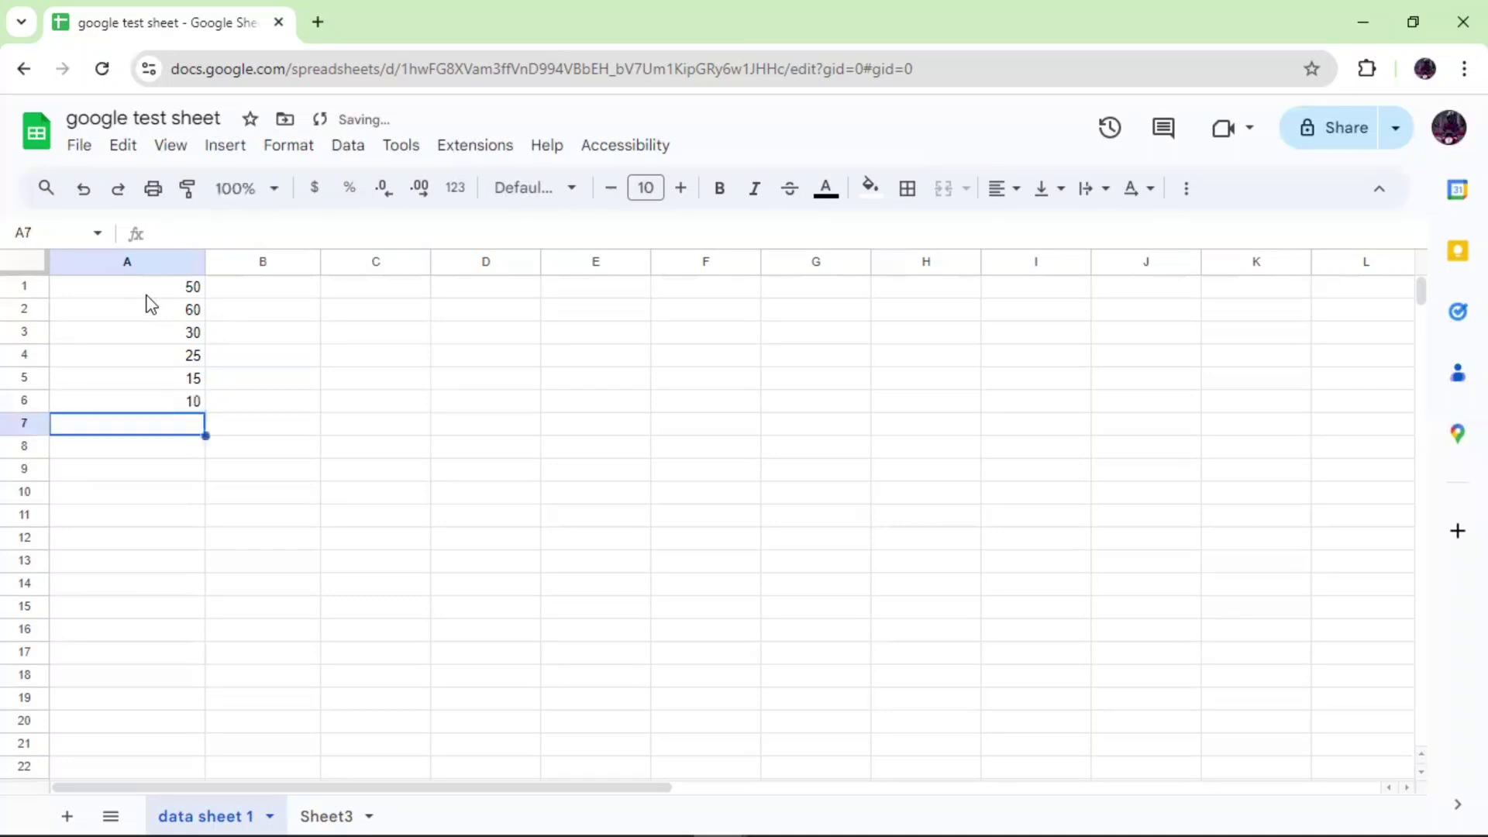
text(5)
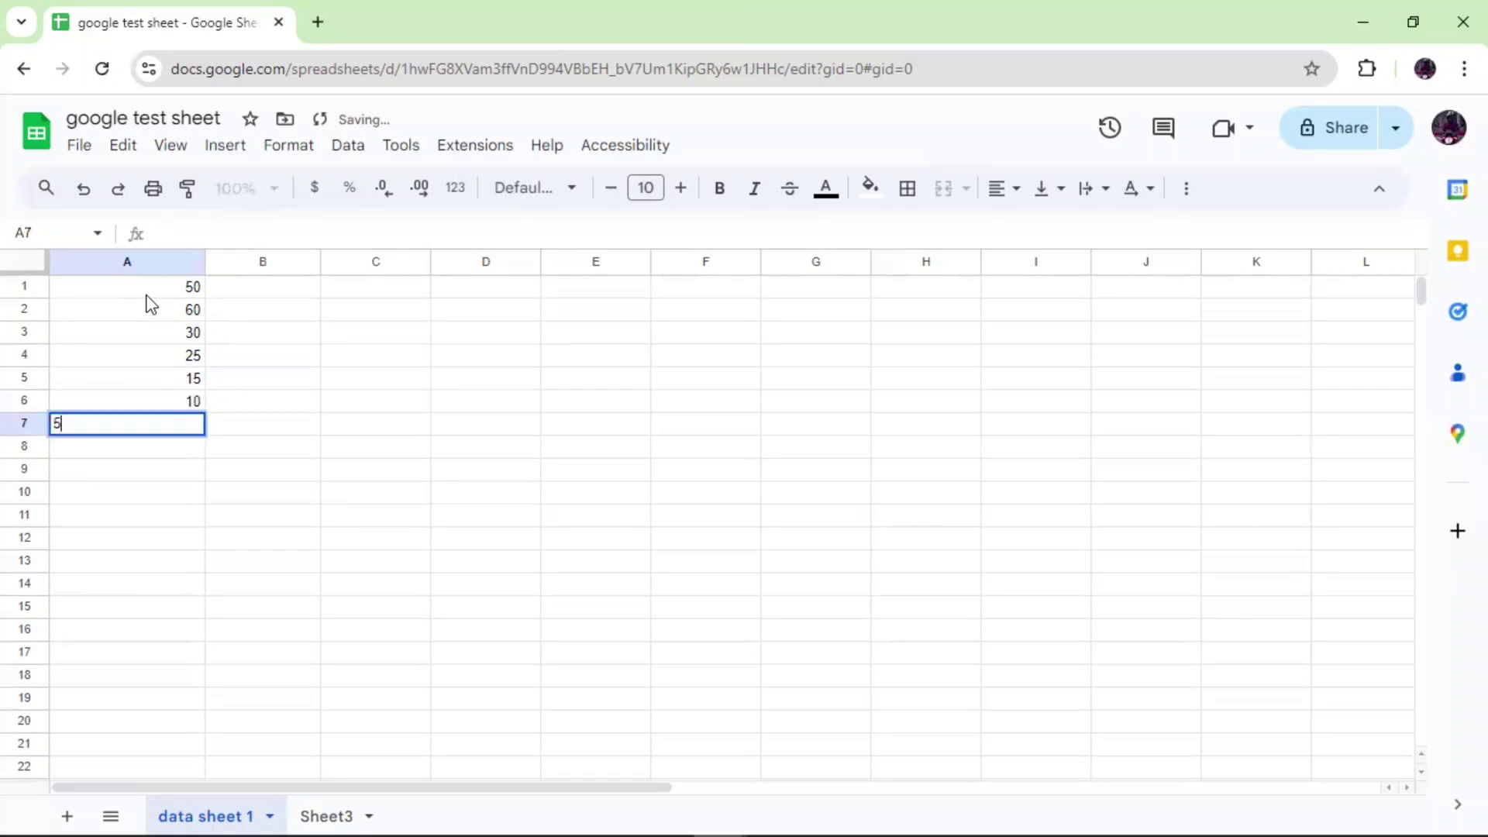
key(Return)
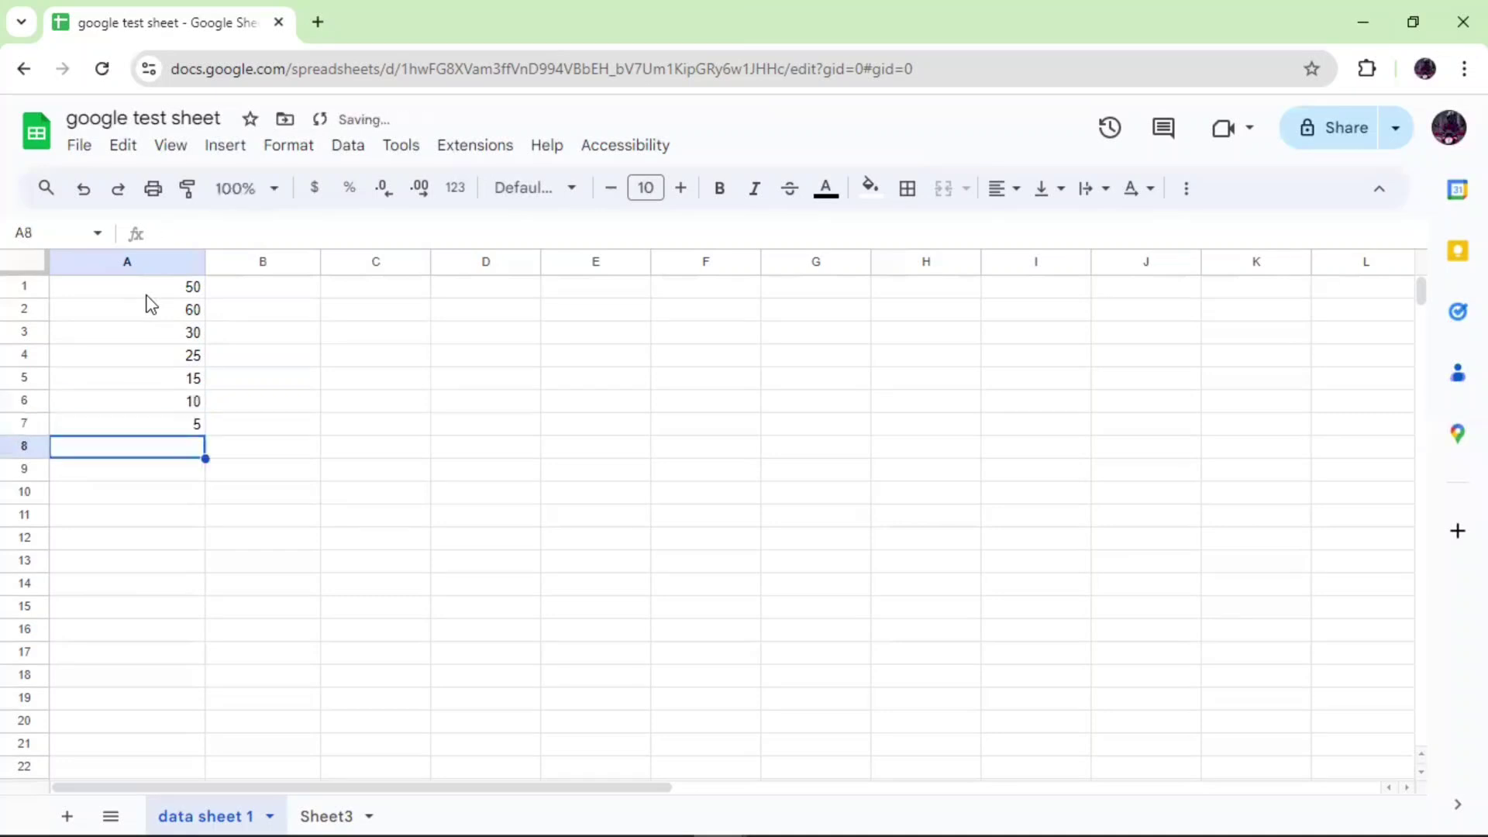
click(245, 288)
text(5)
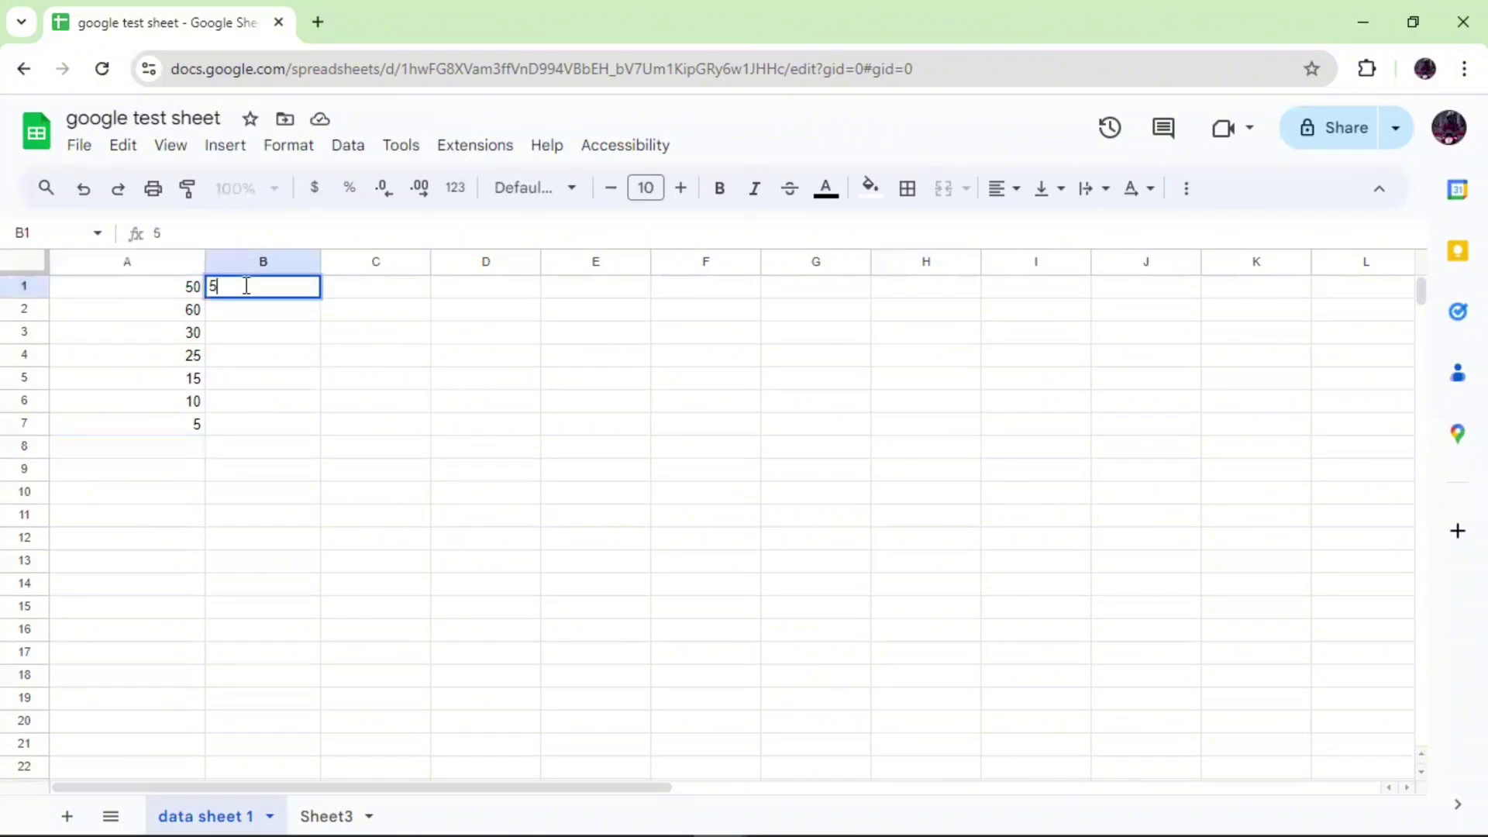
Enter the formula =A1/$B$1 in cell C1 and accept the suggested autofill for C2 to C7.
click(400, 296)
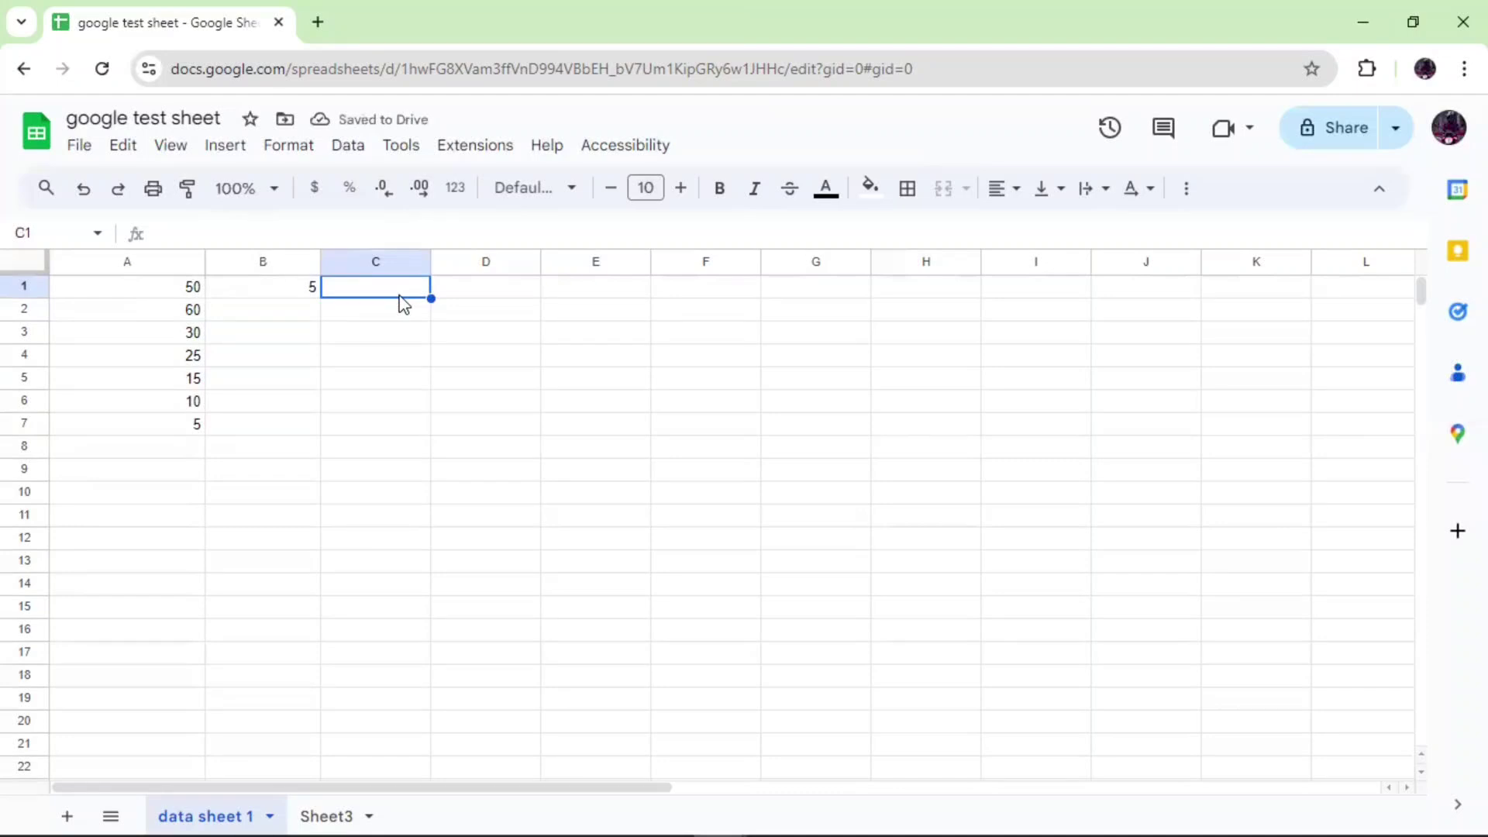
text(=)
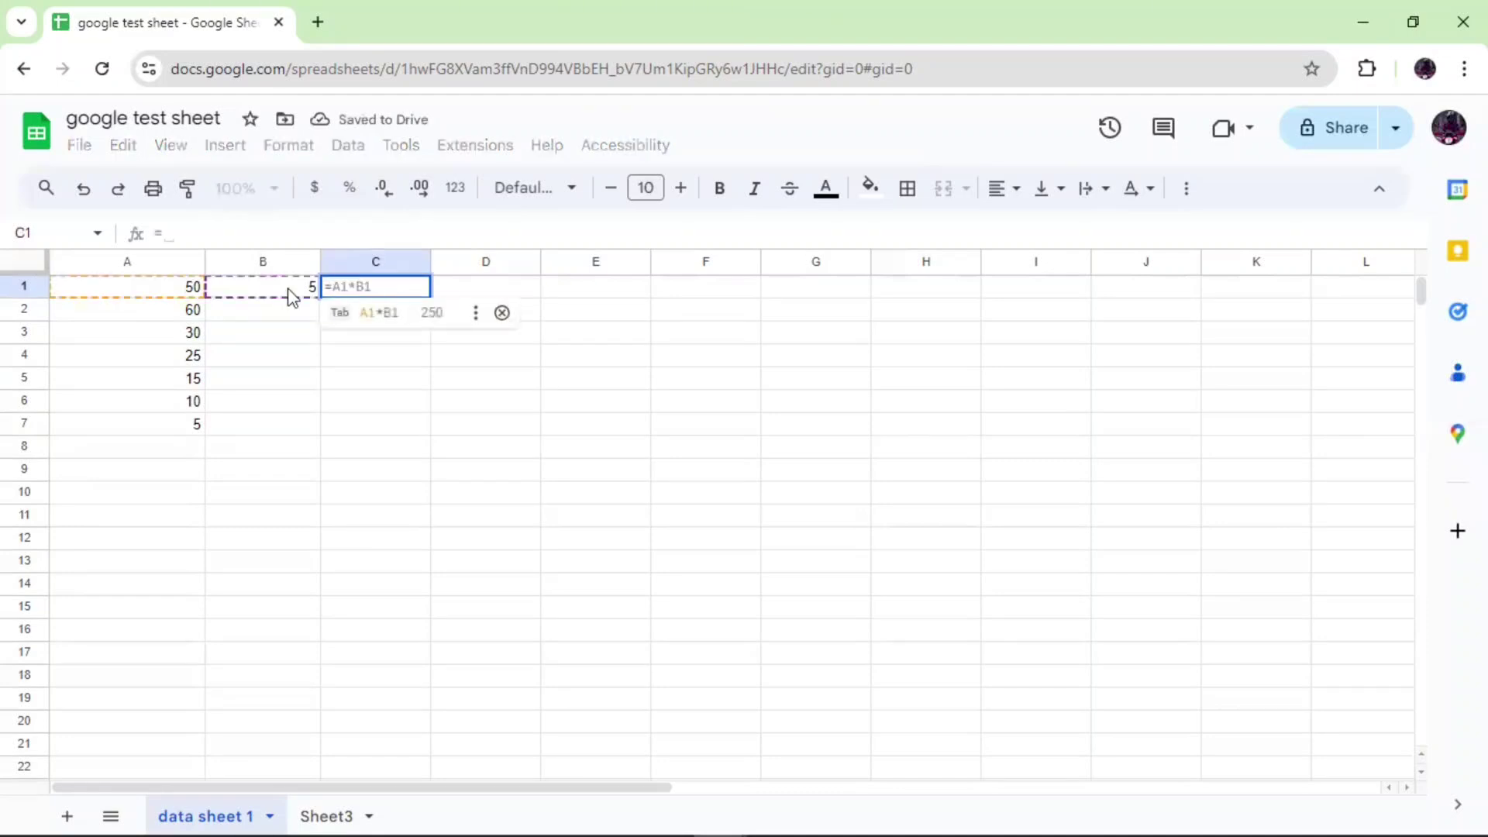
click(186, 293)
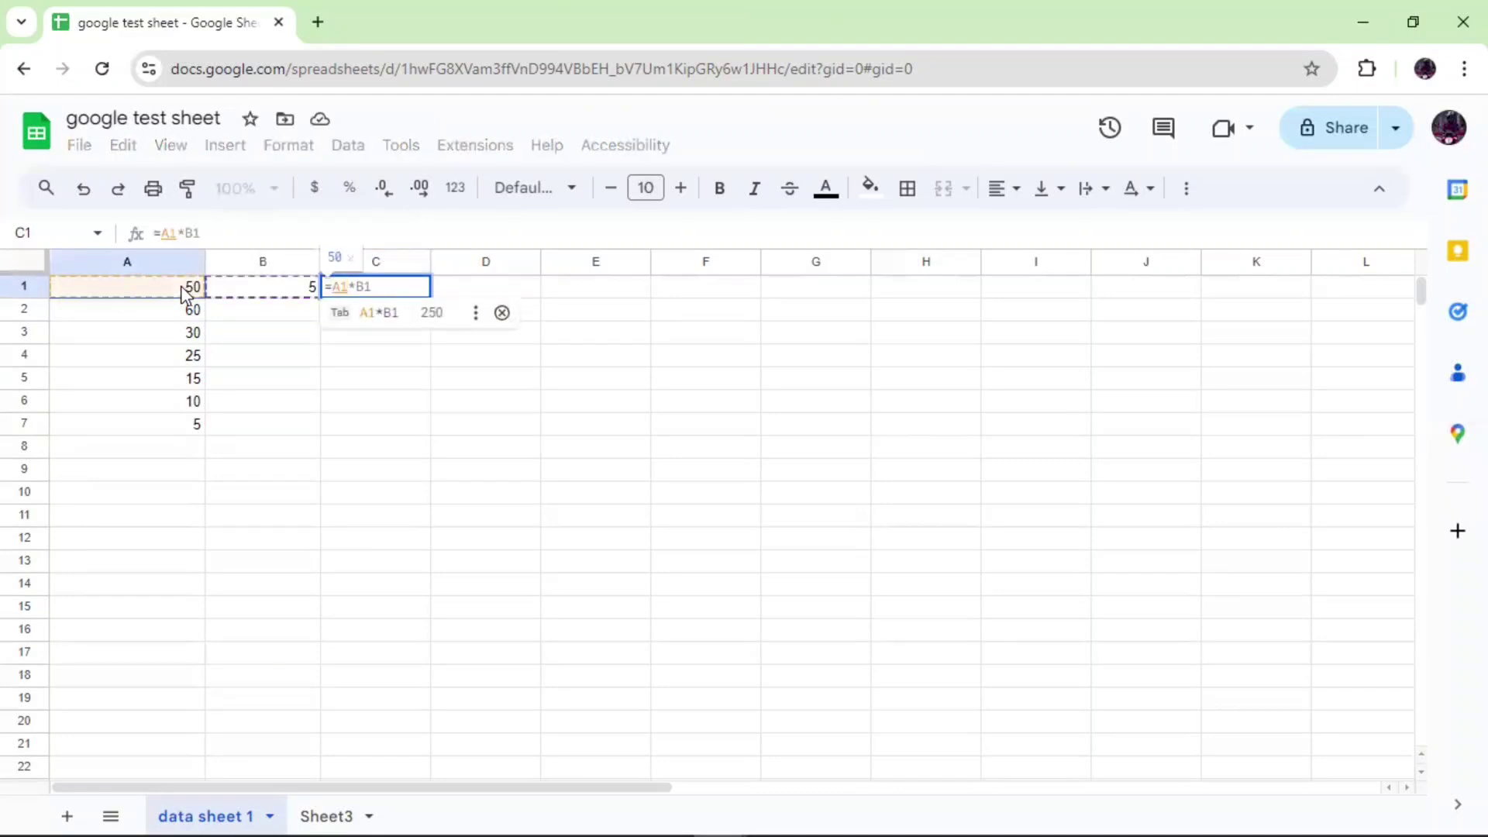
text(/)
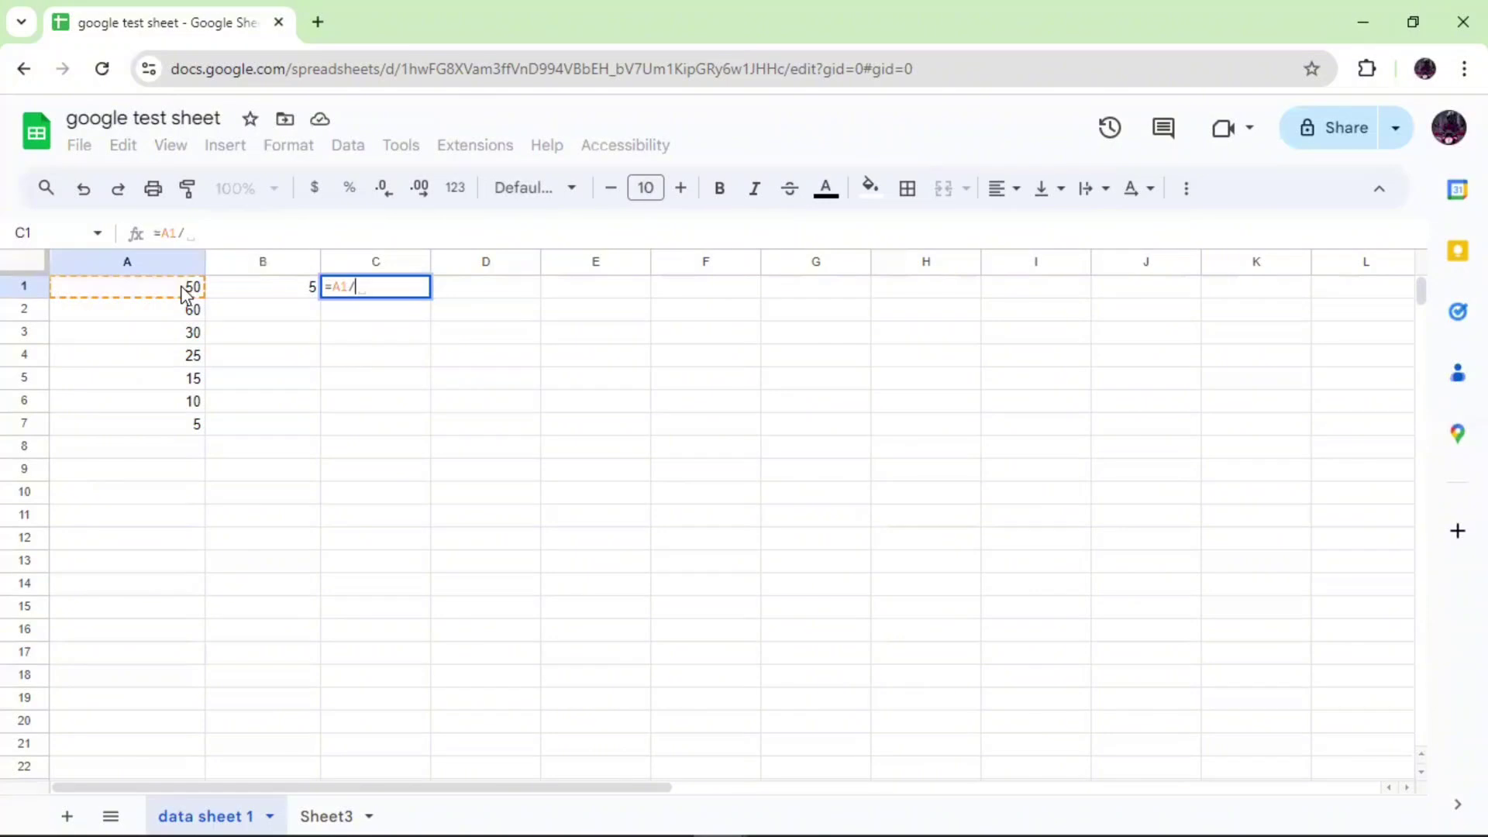
text($)
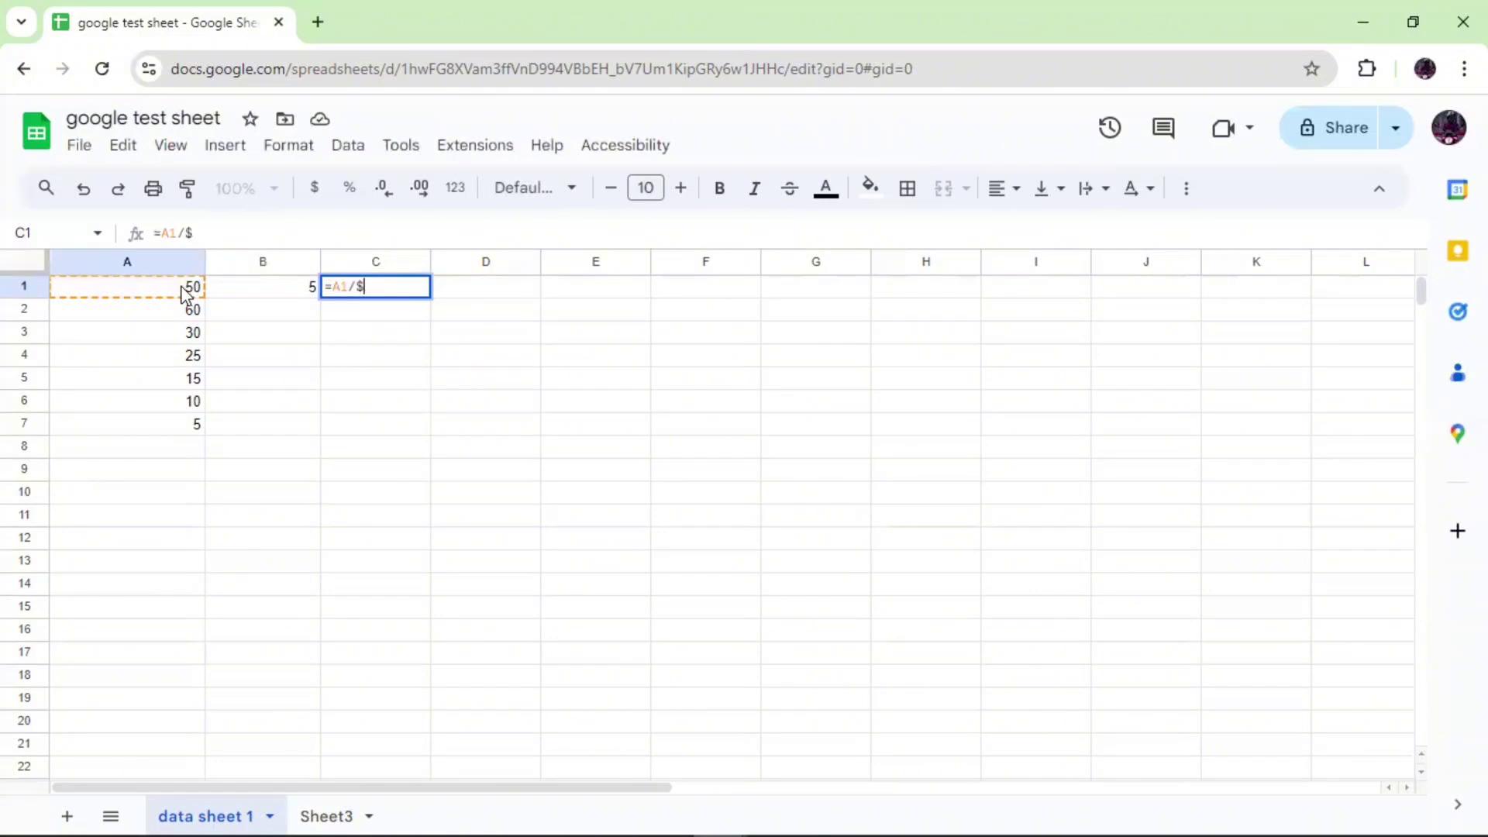
text(B$)
text(1)
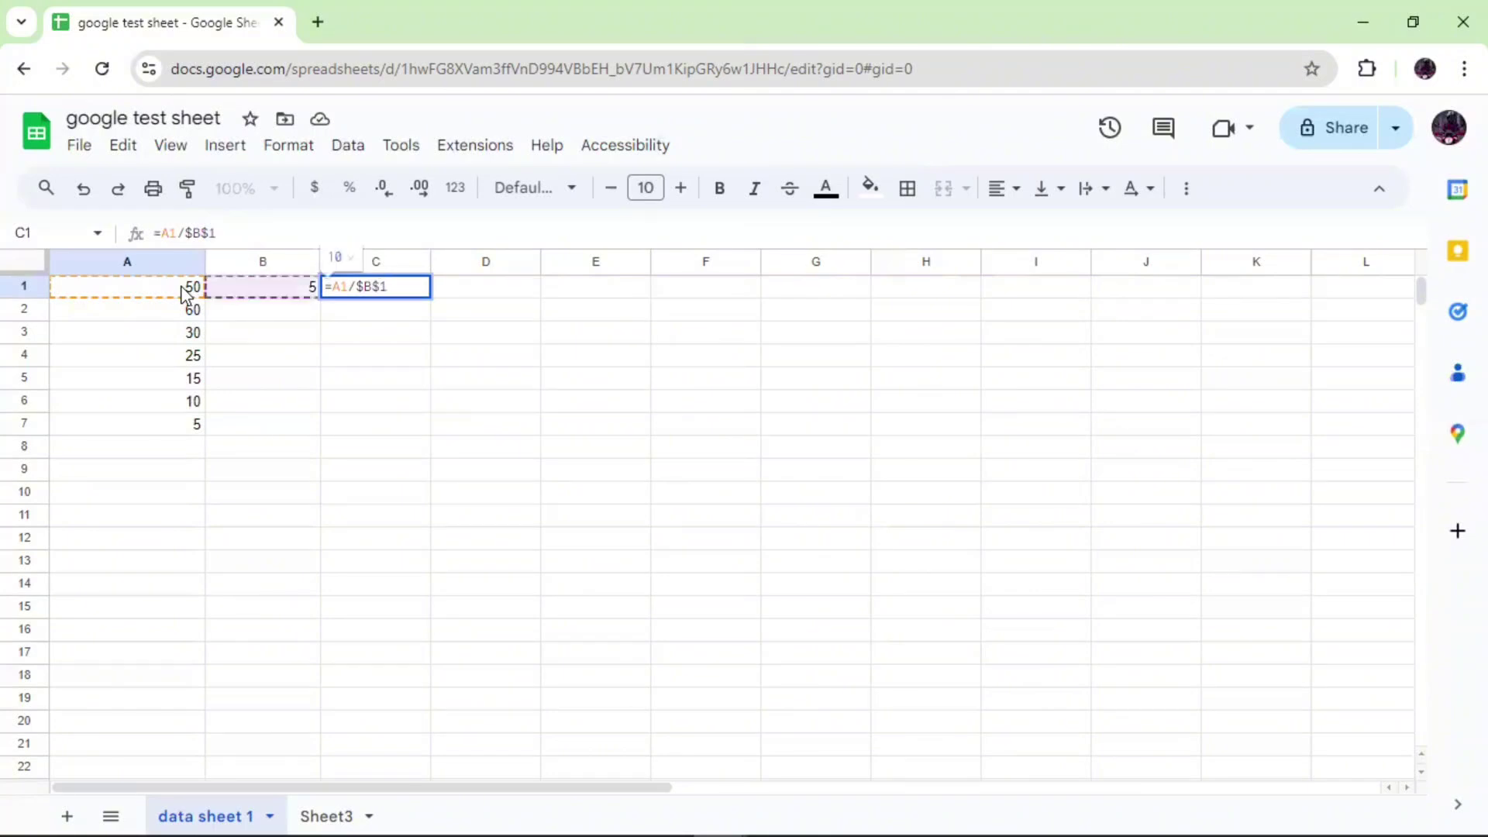
key(Return)
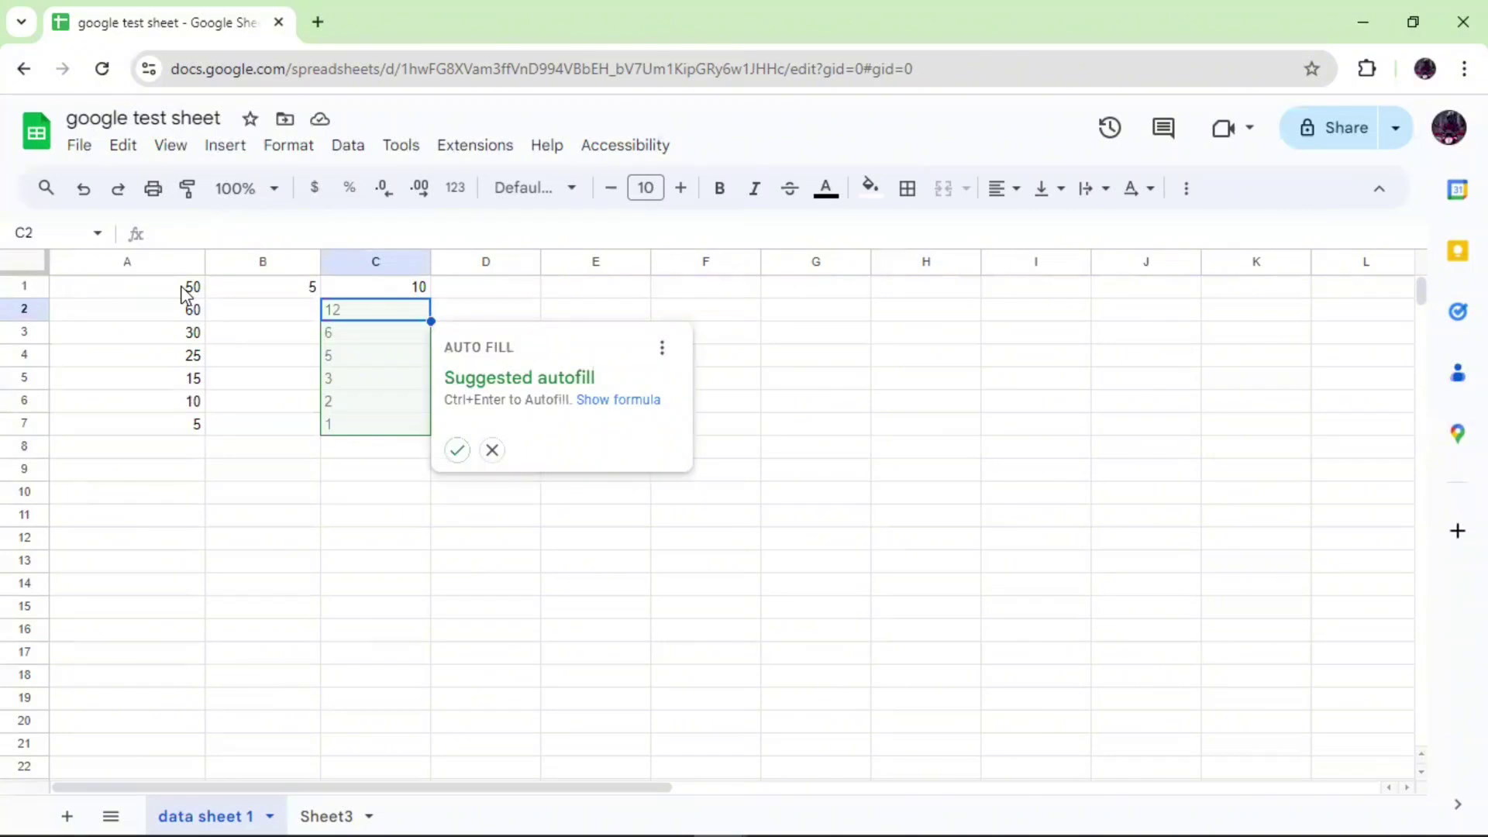
click(458, 449)
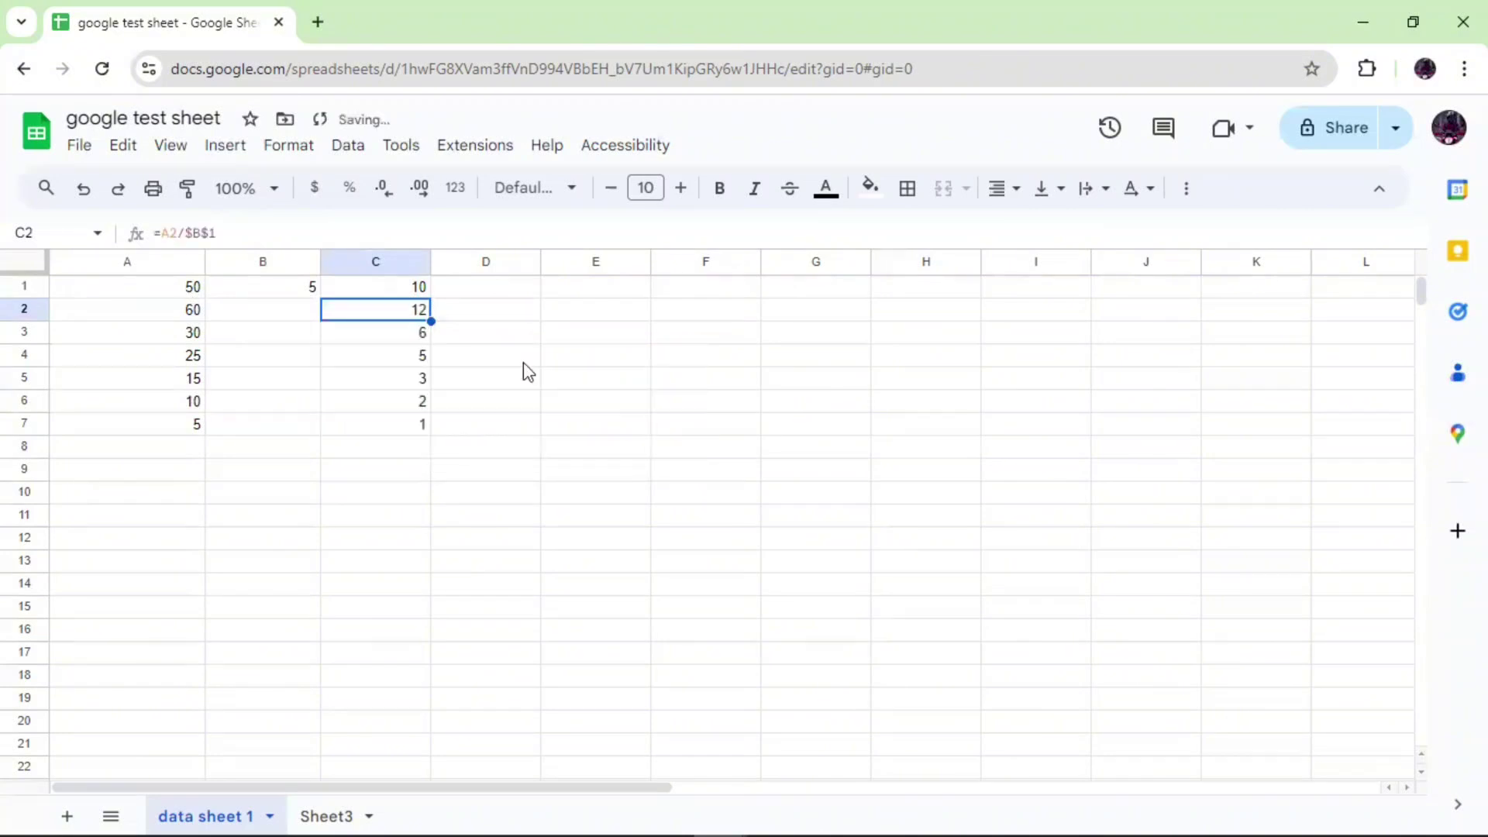